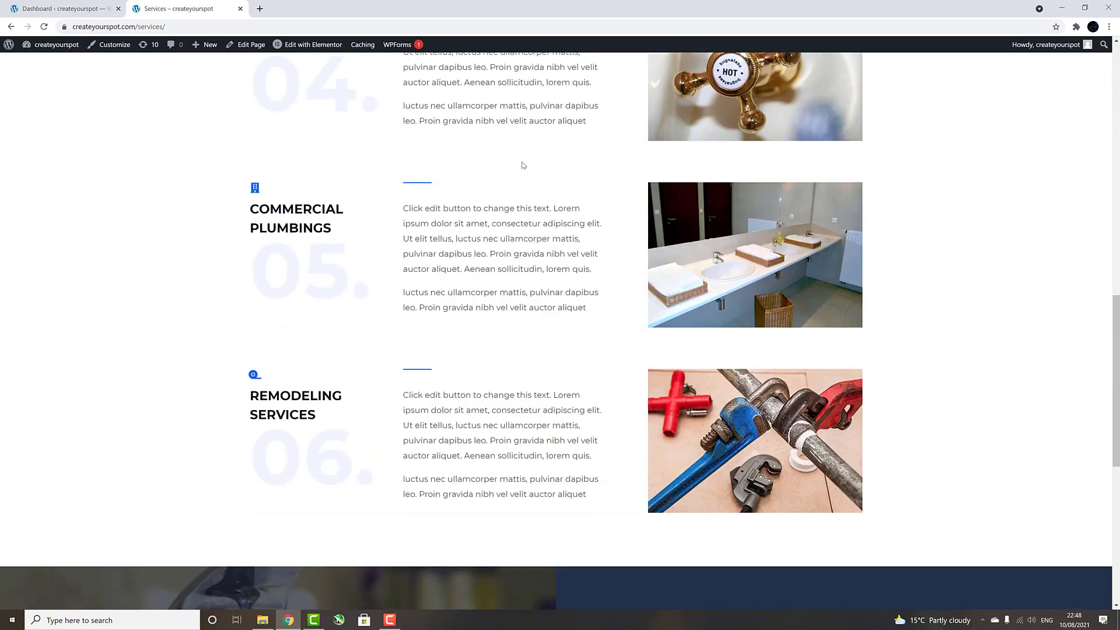
# Step: Open the plumbing site's Testimonials page and scroll through it
pyautogui.scroll(17, 522, 166)
pyautogui.scroll(5, 523, 165)
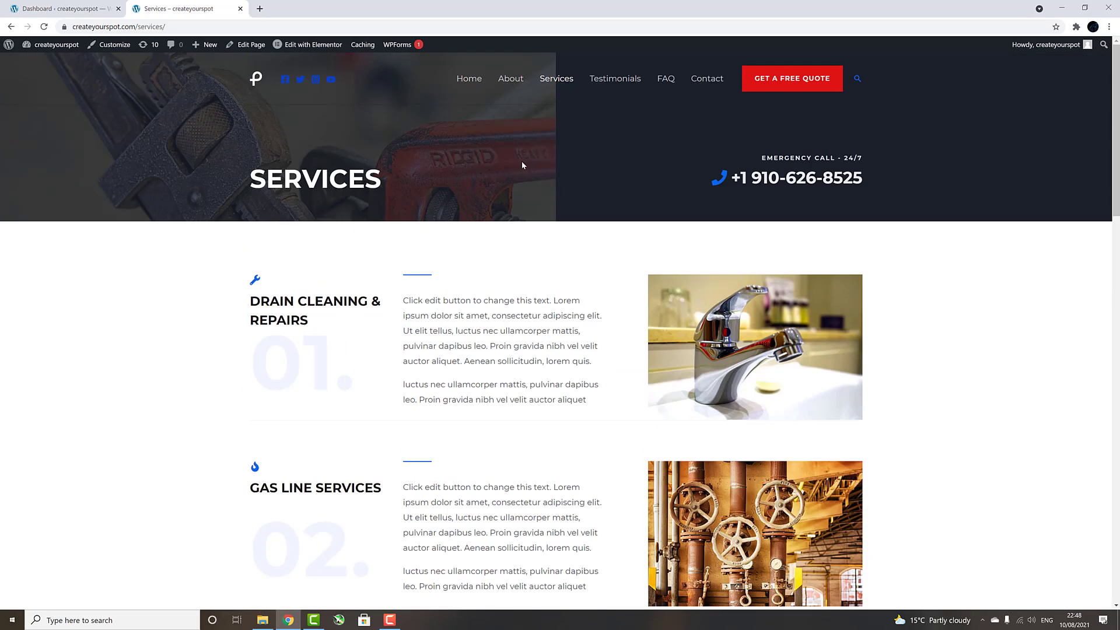
pyautogui.click(607, 81)
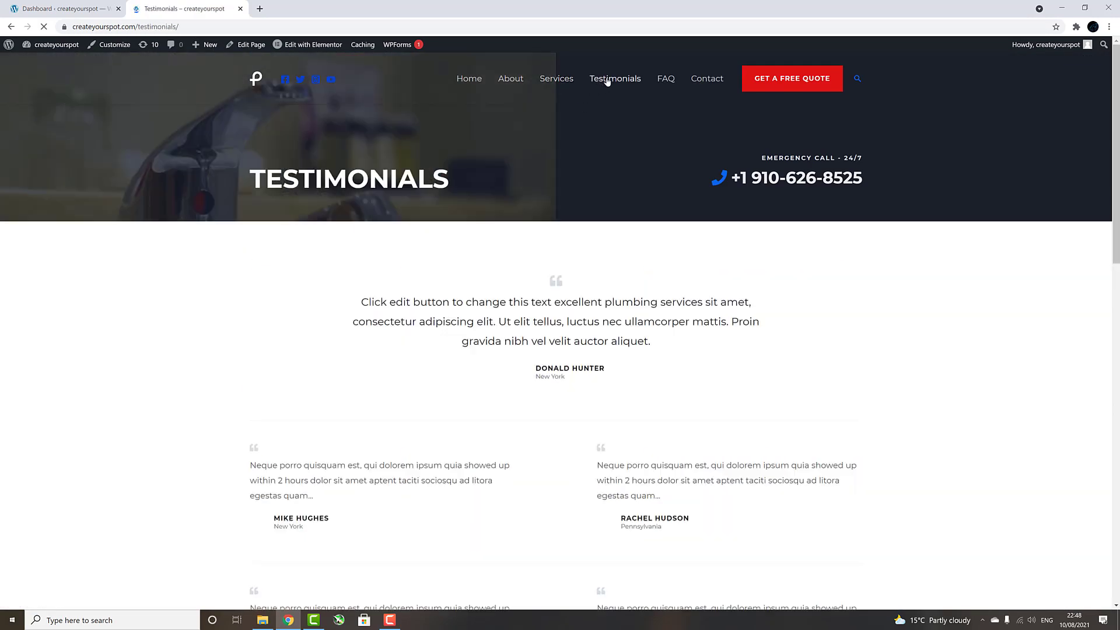
pyautogui.scroll(-6, 541, 176)
pyautogui.scroll(-8, 543, 182)
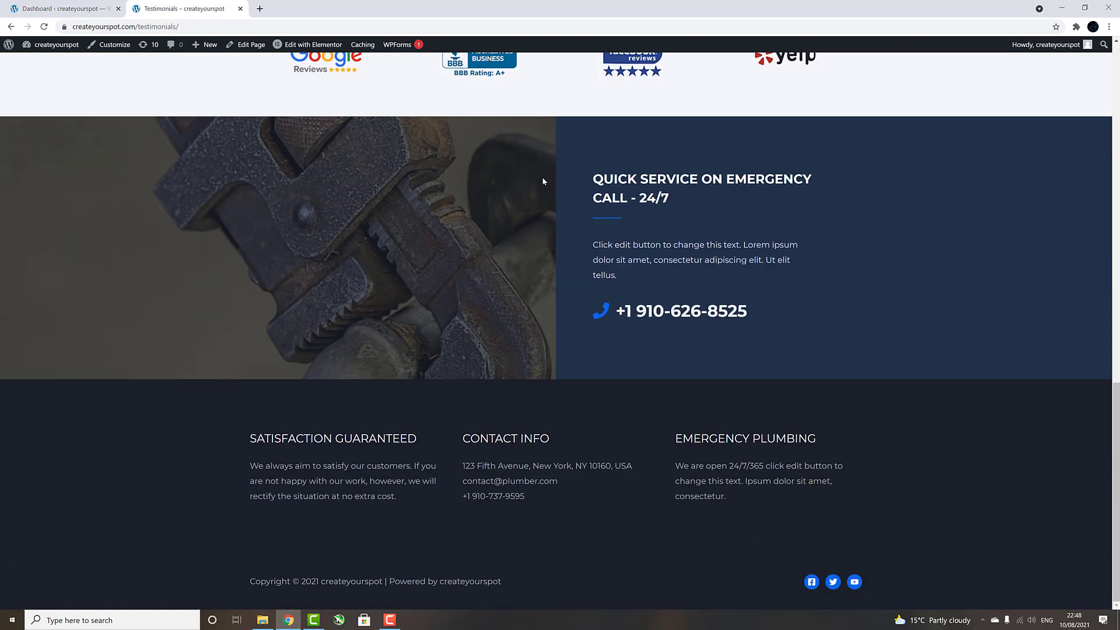
pyautogui.scroll(14, 542, 181)
# Step: Open the FAQ page and scroll through its questions
pyautogui.click(659, 80)
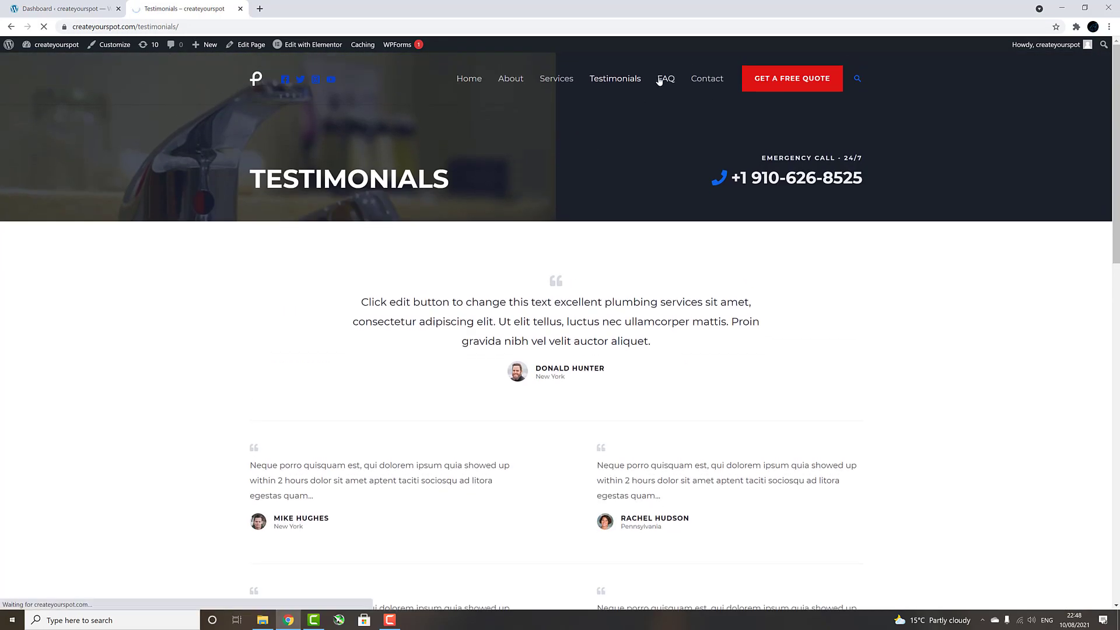
pyautogui.scroll(-10, 536, 133)
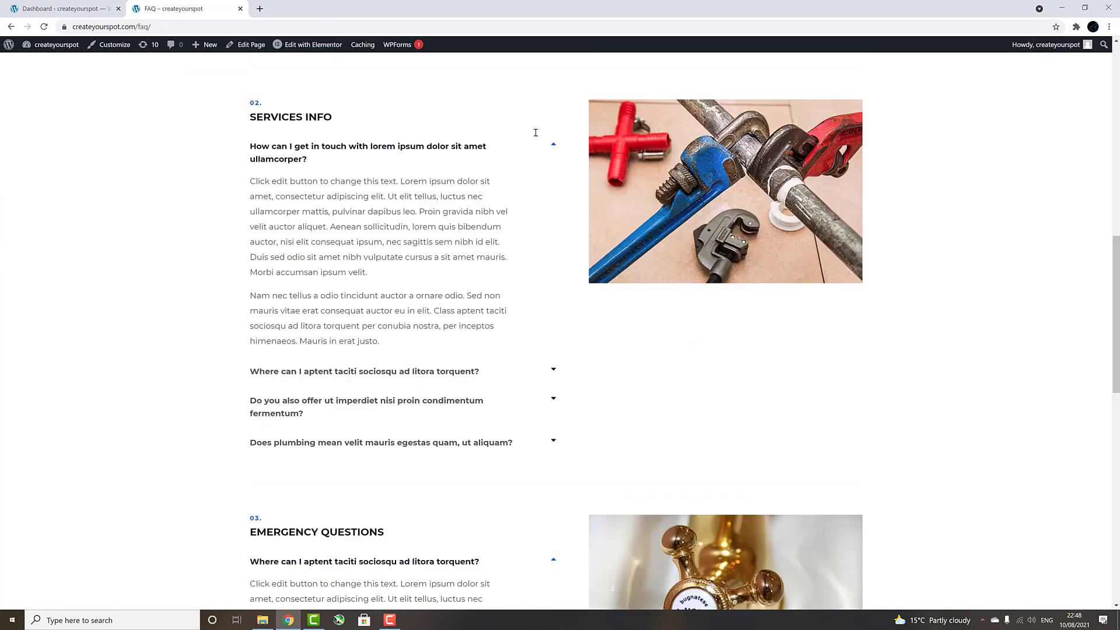
pyautogui.scroll(-10, 536, 133)
pyautogui.scroll(20, 535, 134)
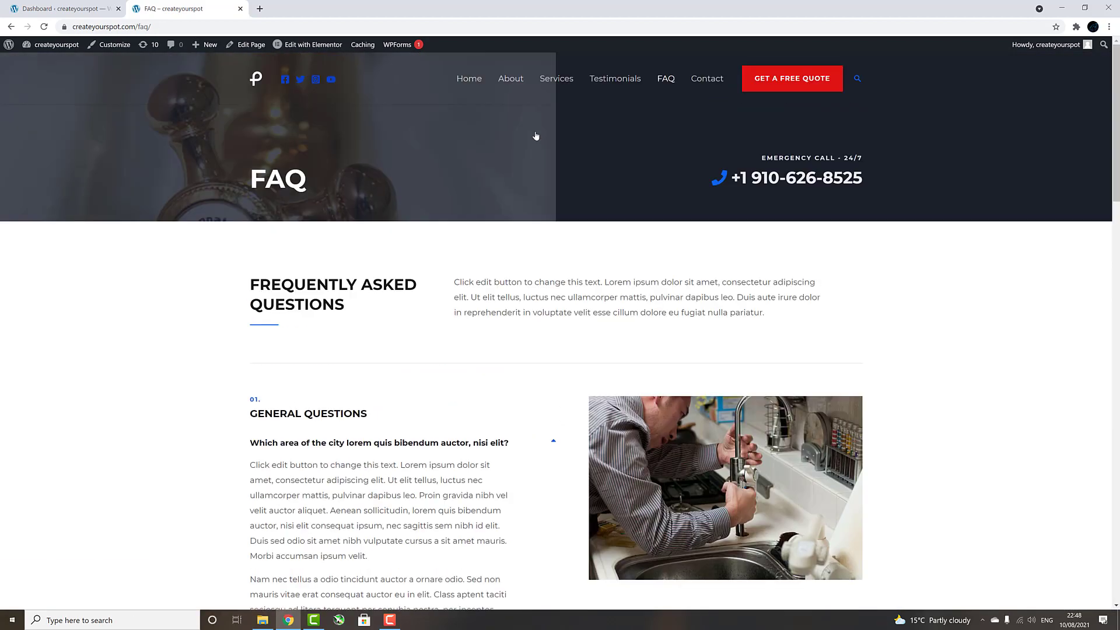
# Step: View the Contact page, then return to the Home page
pyautogui.click(695, 84)
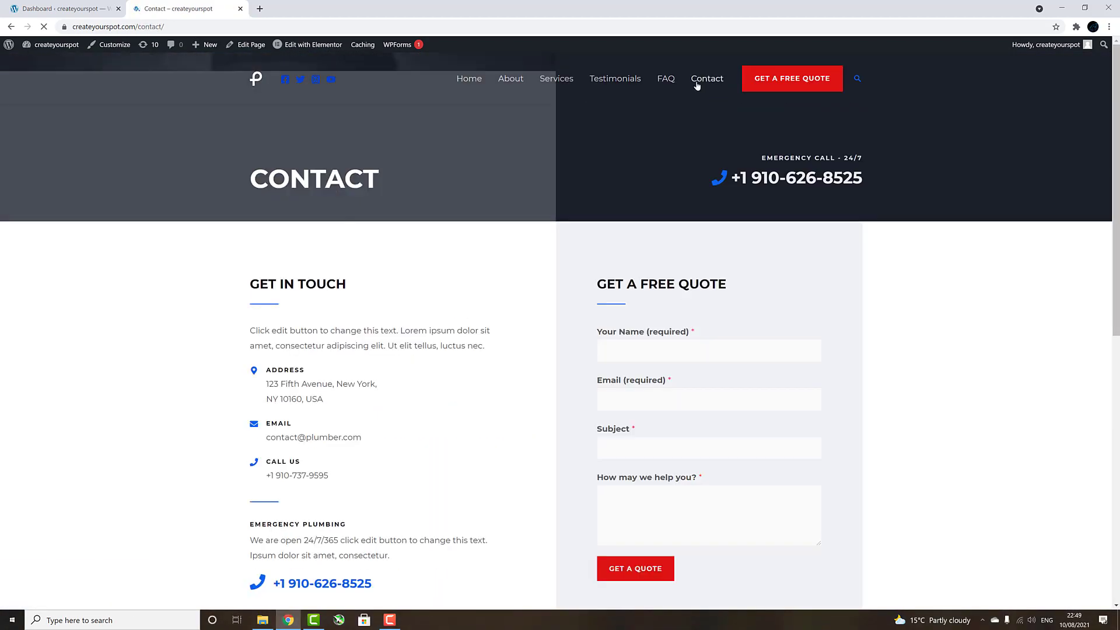
pyautogui.scroll(-12, 527, 139)
pyautogui.scroll(10, 531, 144)
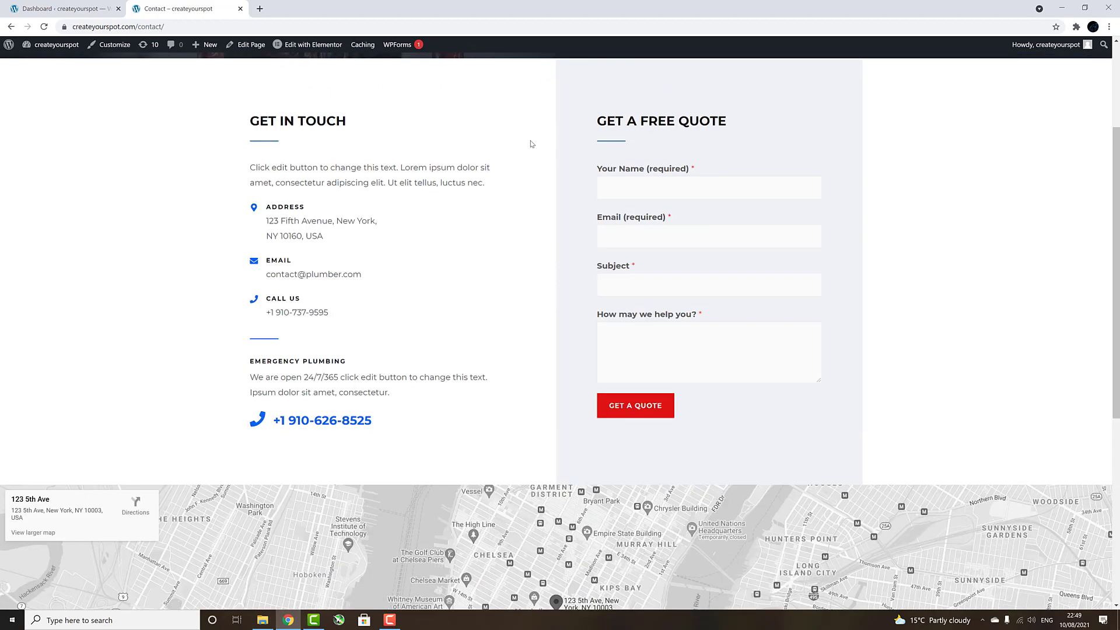
pyautogui.scroll(3, 518, 139)
pyautogui.click(465, 84)
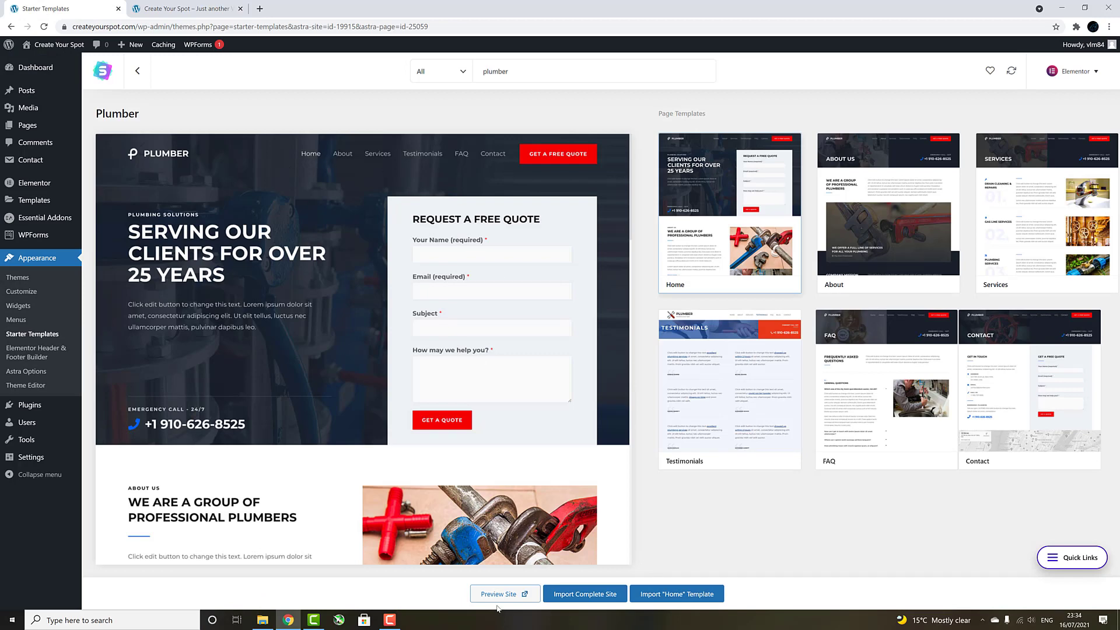
# Step: Import the complete Plumber site as an Intermediate user building for myself/my company, skipping contact details
pyautogui.click(582, 595)
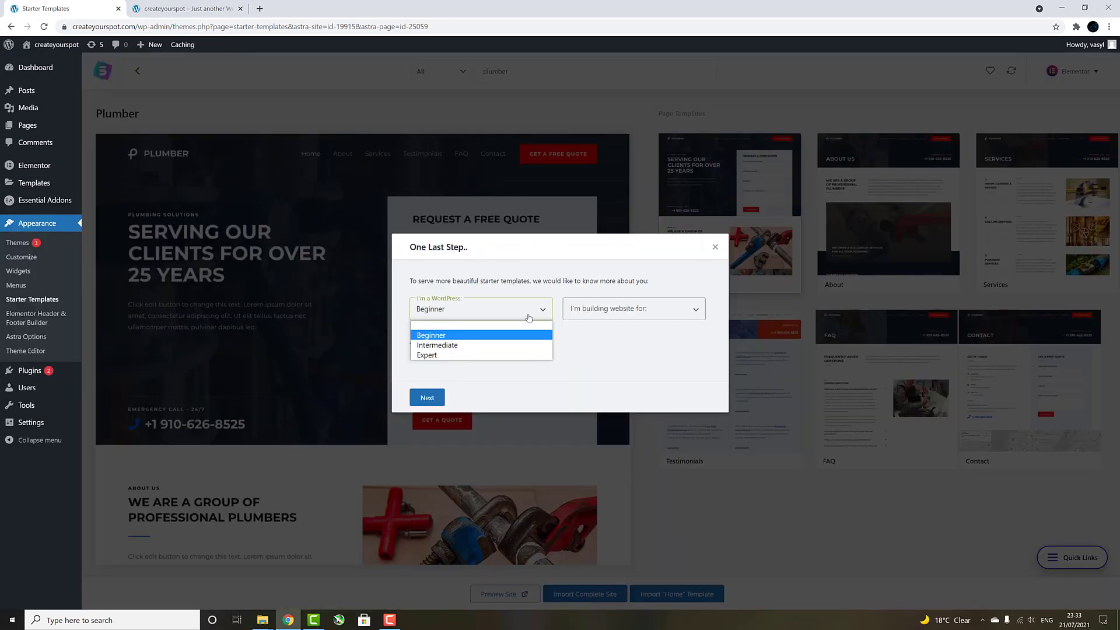
pyautogui.click(520, 346)
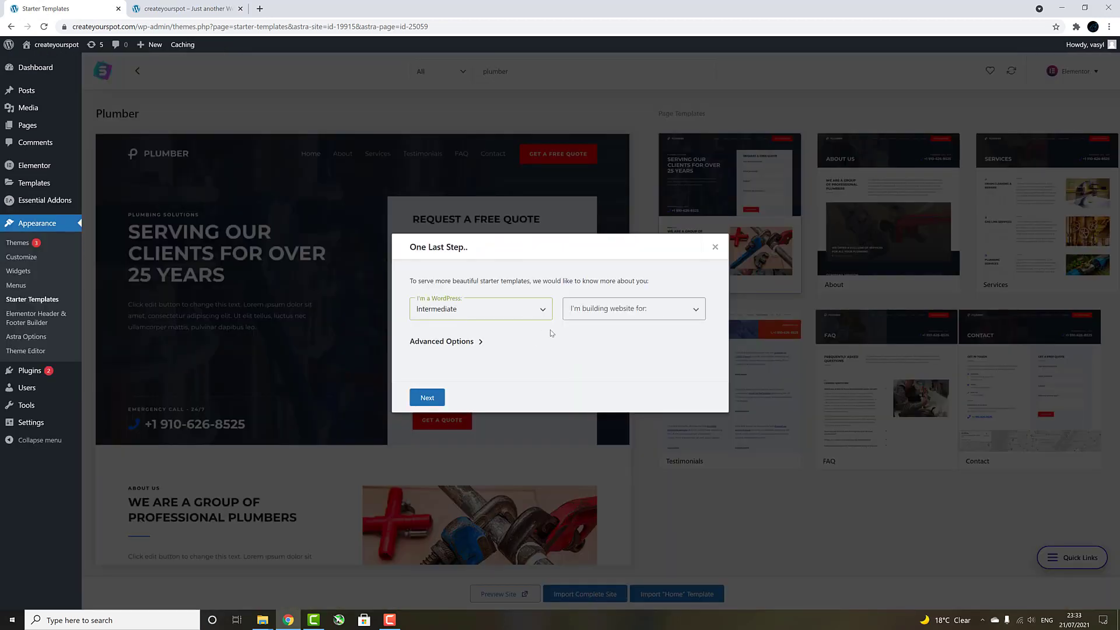
pyautogui.click(596, 311)
pyautogui.click(596, 337)
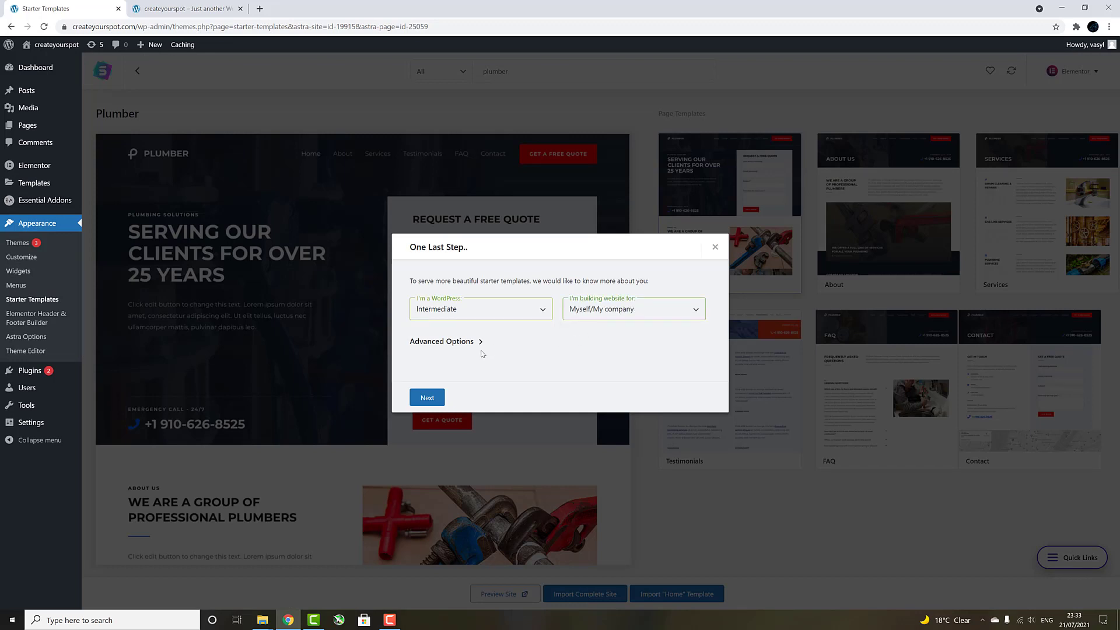
pyautogui.click(431, 396)
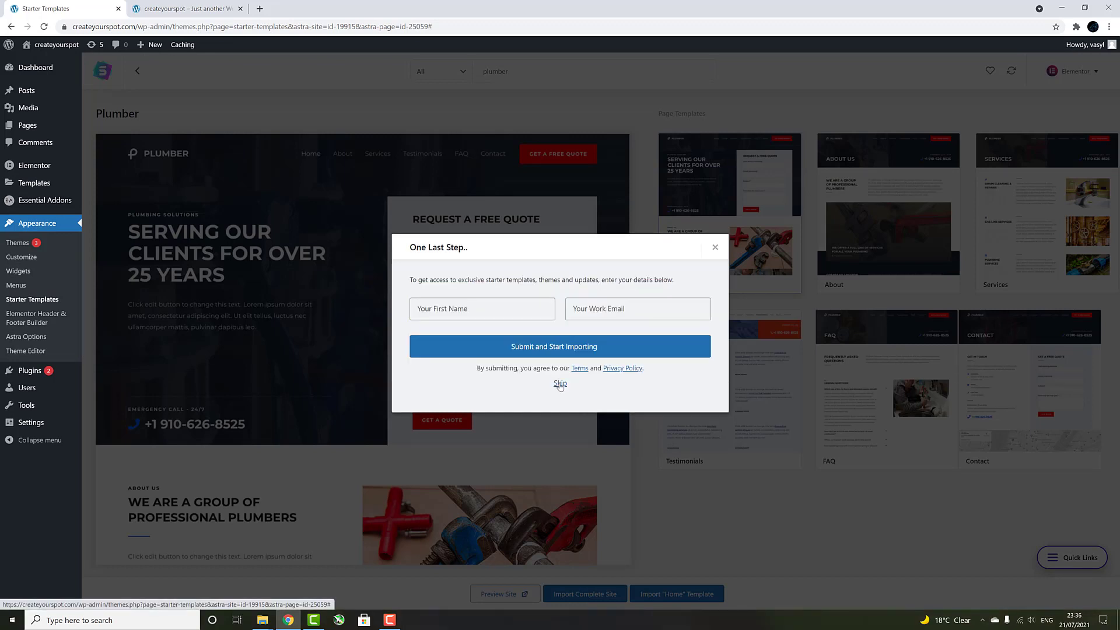
pyautogui.click(559, 384)
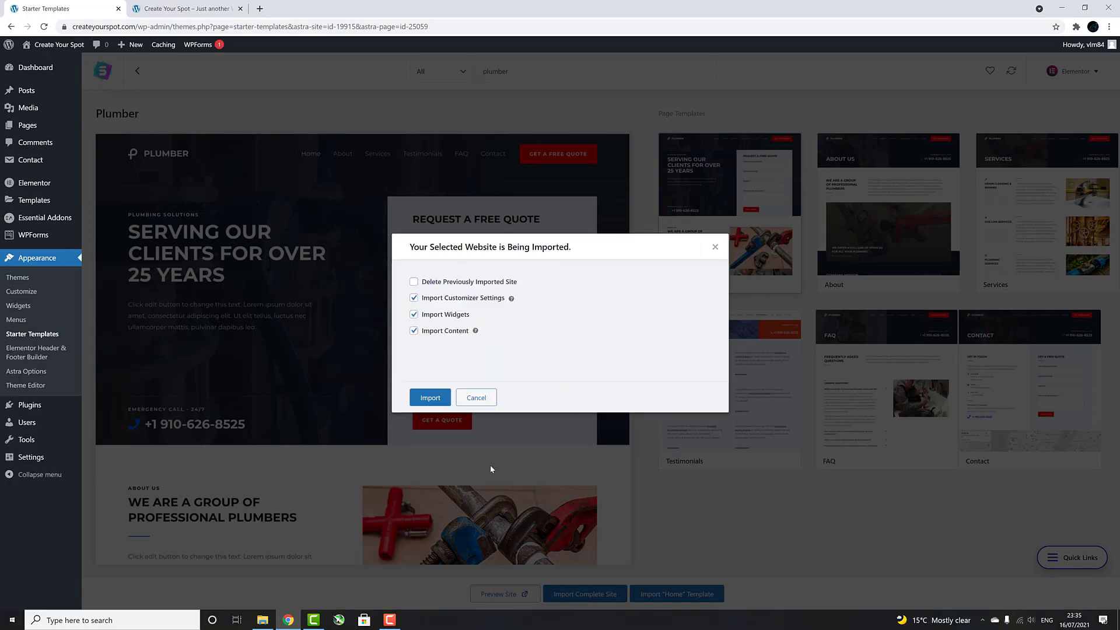
pyautogui.click(426, 399)
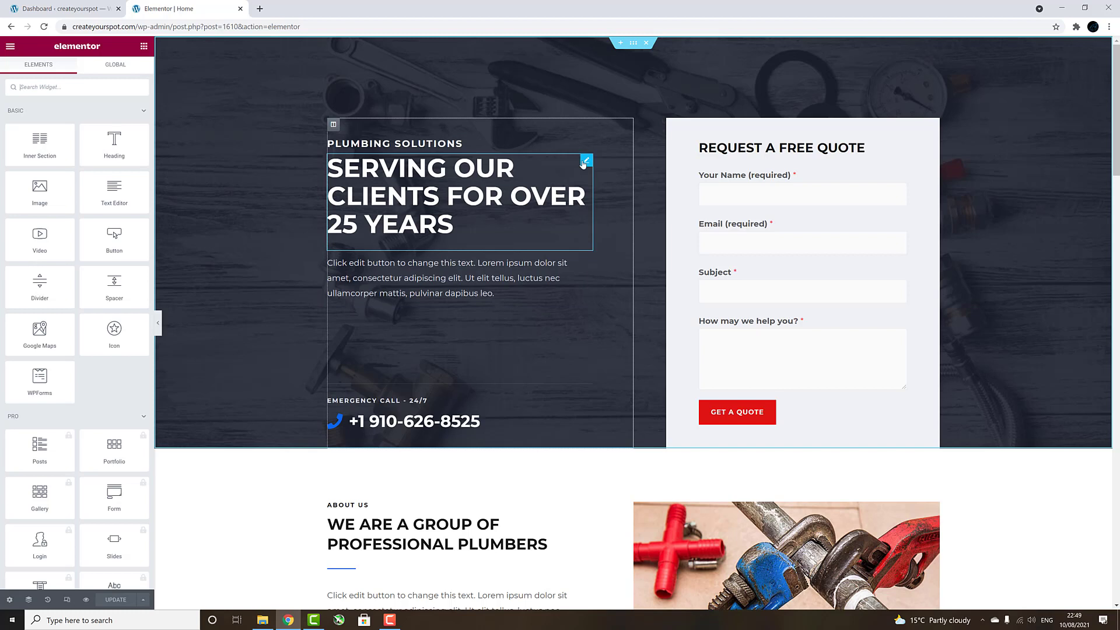
# Step: Colour the Serving Our Clients heading dark red via its Style text colour
pyautogui.click(516, 248)
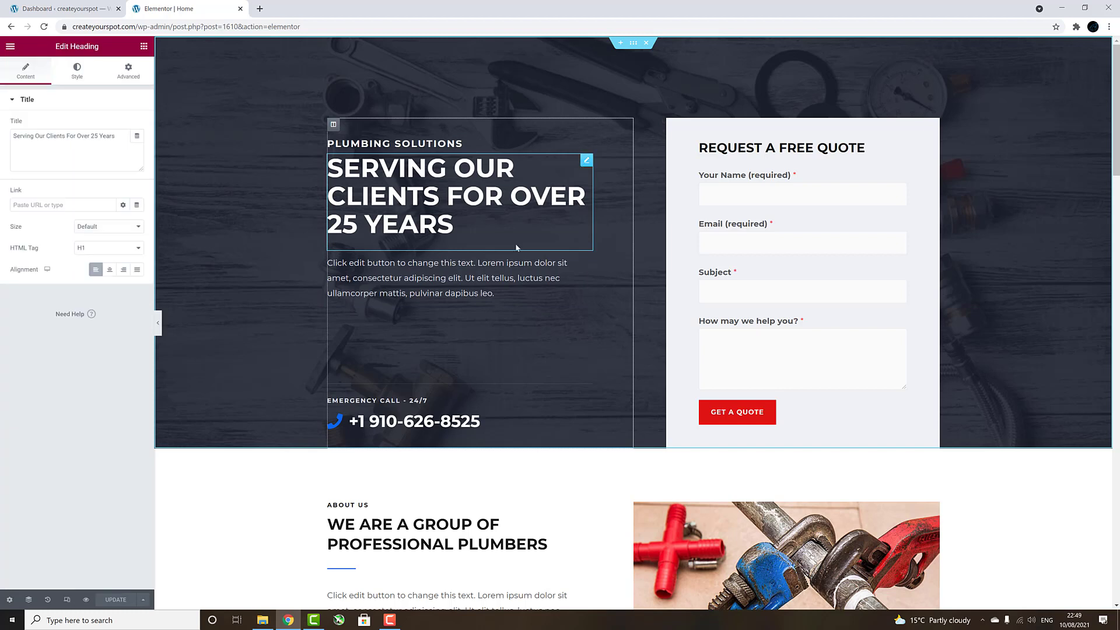
pyautogui.click(78, 73)
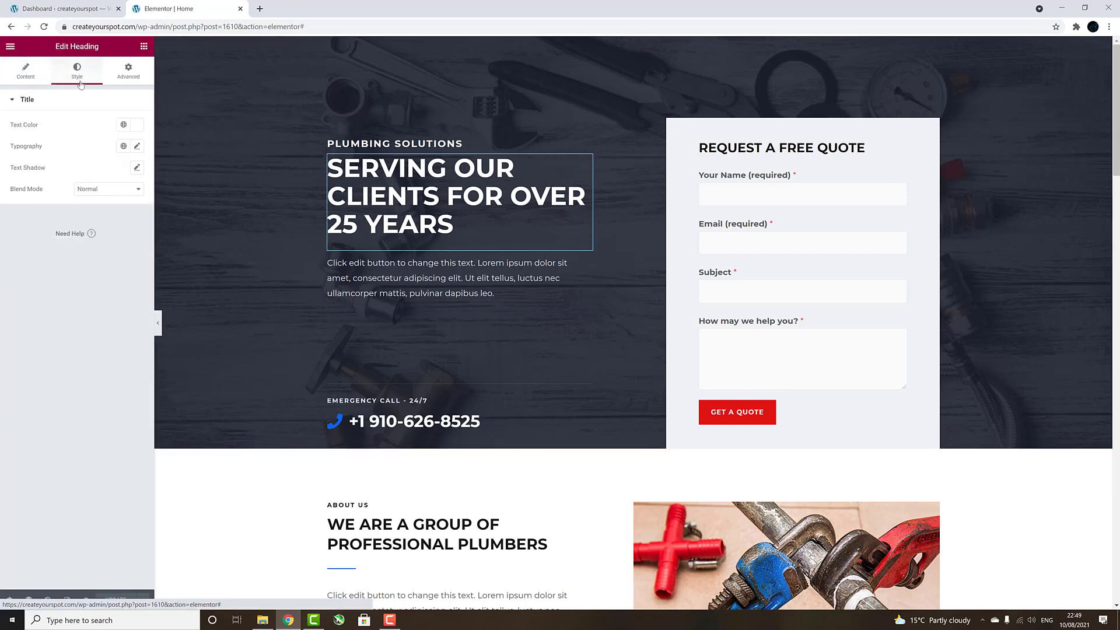
pyautogui.click(137, 147)
pyautogui.click(137, 124)
pyautogui.click(127, 184)
pyautogui.click(124, 205)
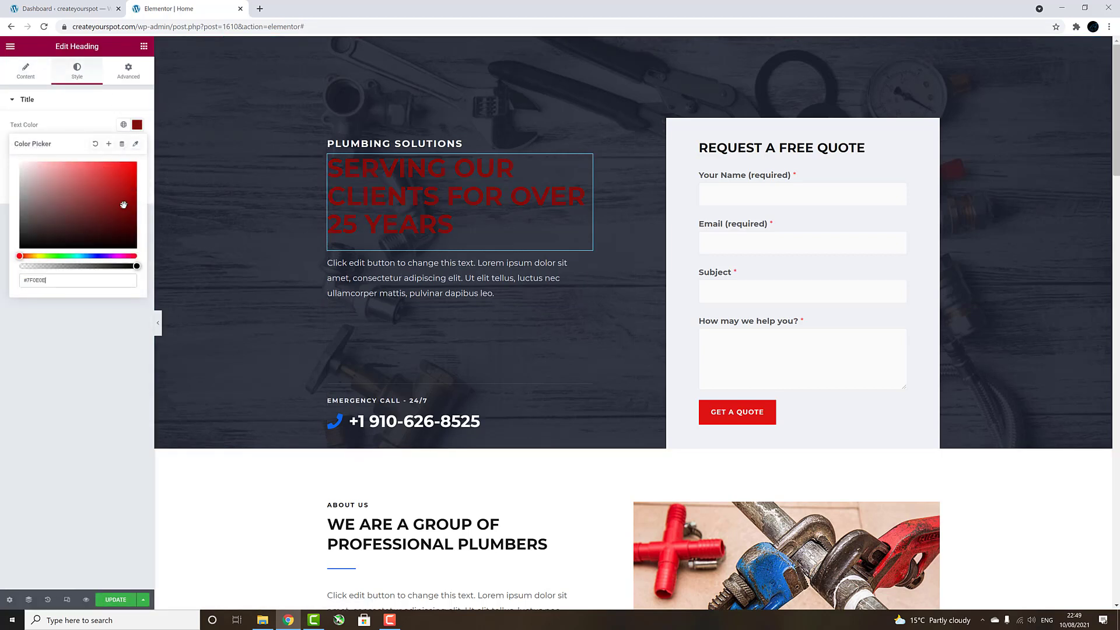
# Step: Try olive and brighter green on the heading, then reset its colour to default
pyautogui.moveTo(82, 256); pyautogui.dragTo(62, 256)
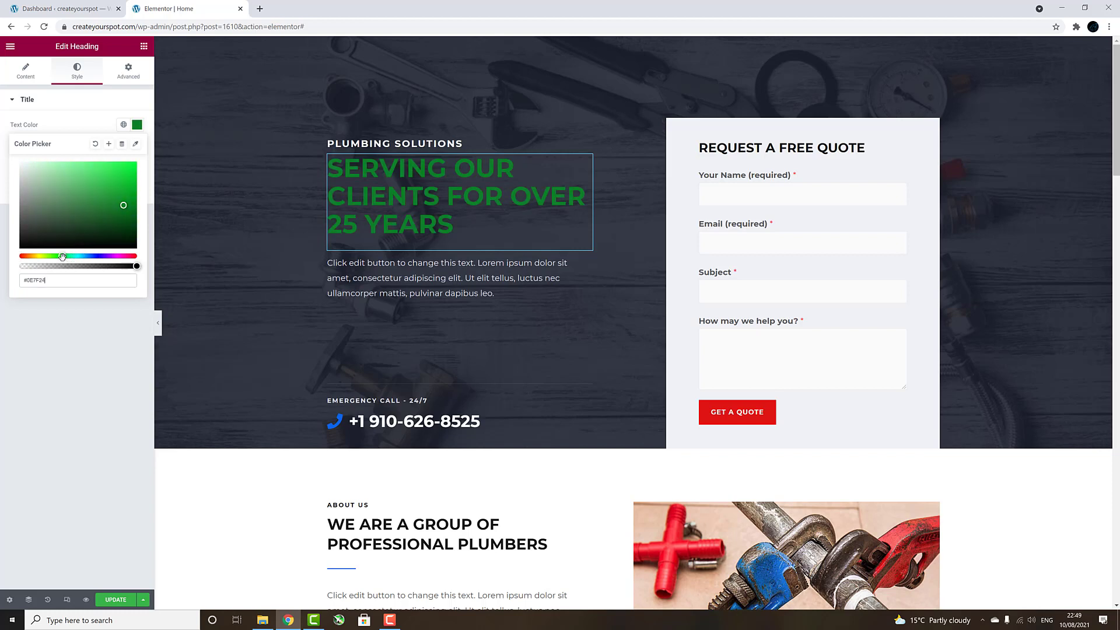
pyautogui.click(46, 257)
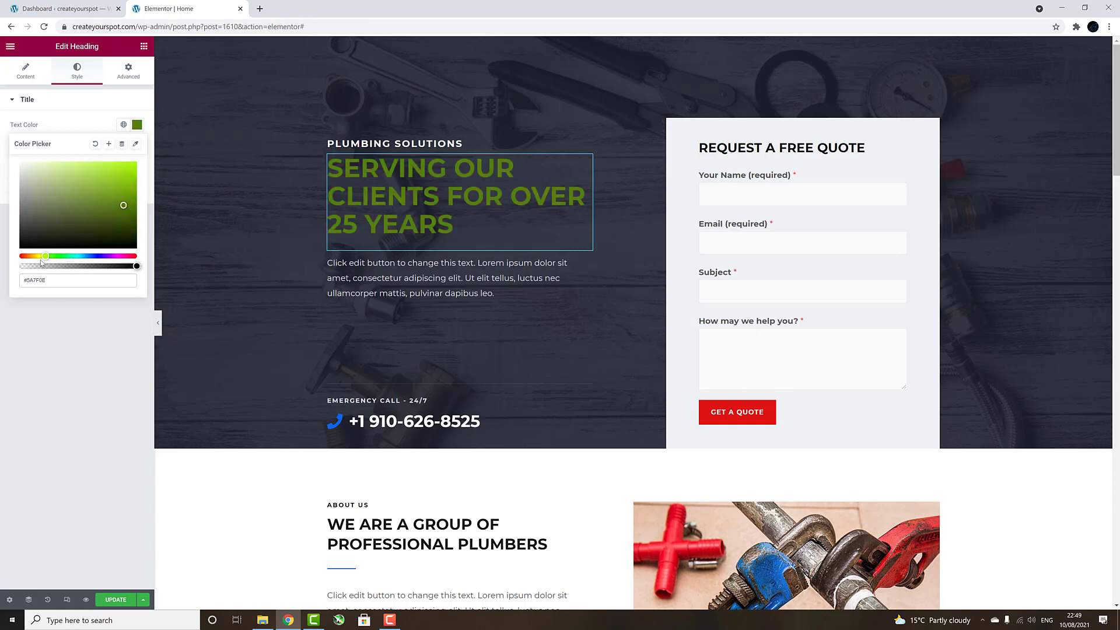
pyautogui.moveTo(45, 256); pyautogui.dragTo(55, 257)
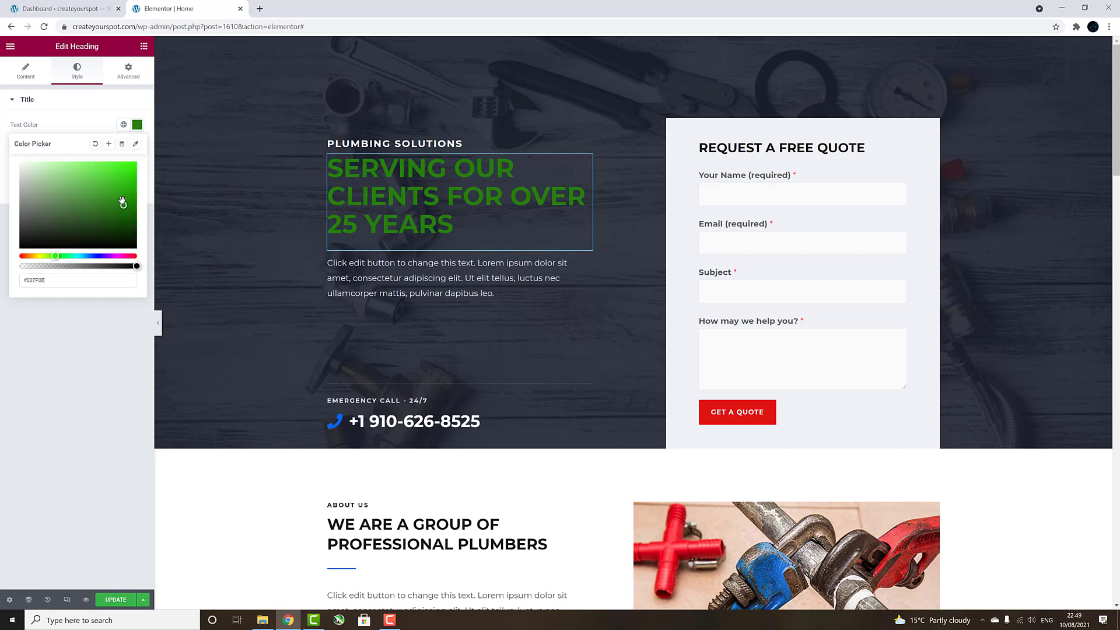
pyautogui.click(95, 143)
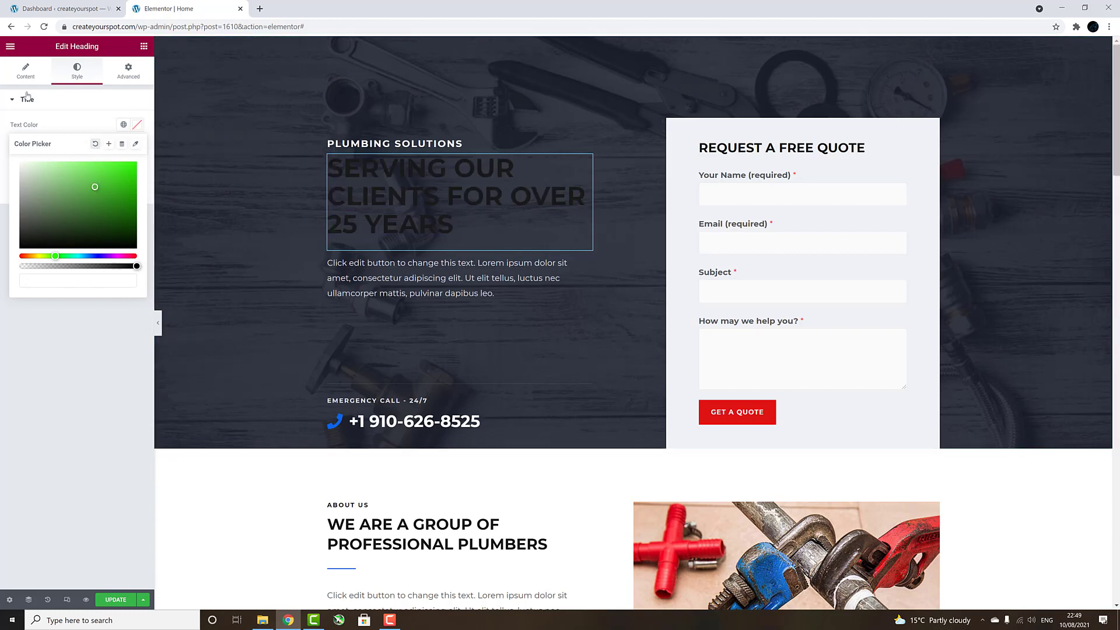
# Step: Exit Elementor to the dashboard and select the home page quote form's Name field
pyautogui.click(10, 46)
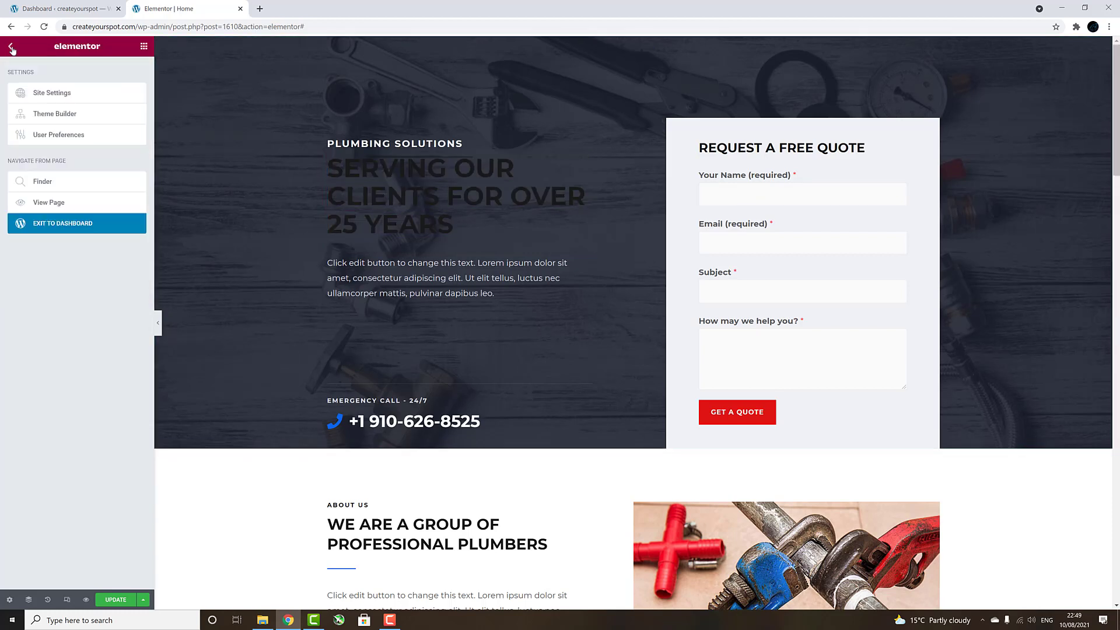
pyautogui.click(37, 227)
pyautogui.click(607, 82)
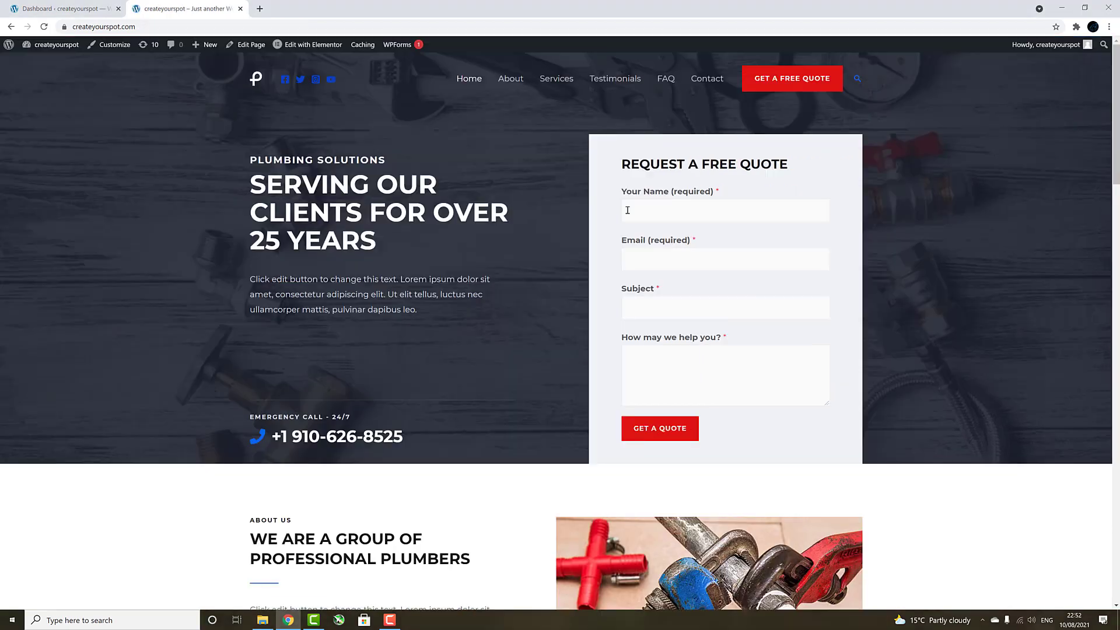
pyautogui.click(626, 210)
# Step: Submit a quote request with a name, an email, subject 'Plumbing Solution' and message 'Please Quote..'
pyautogui.write('cust')
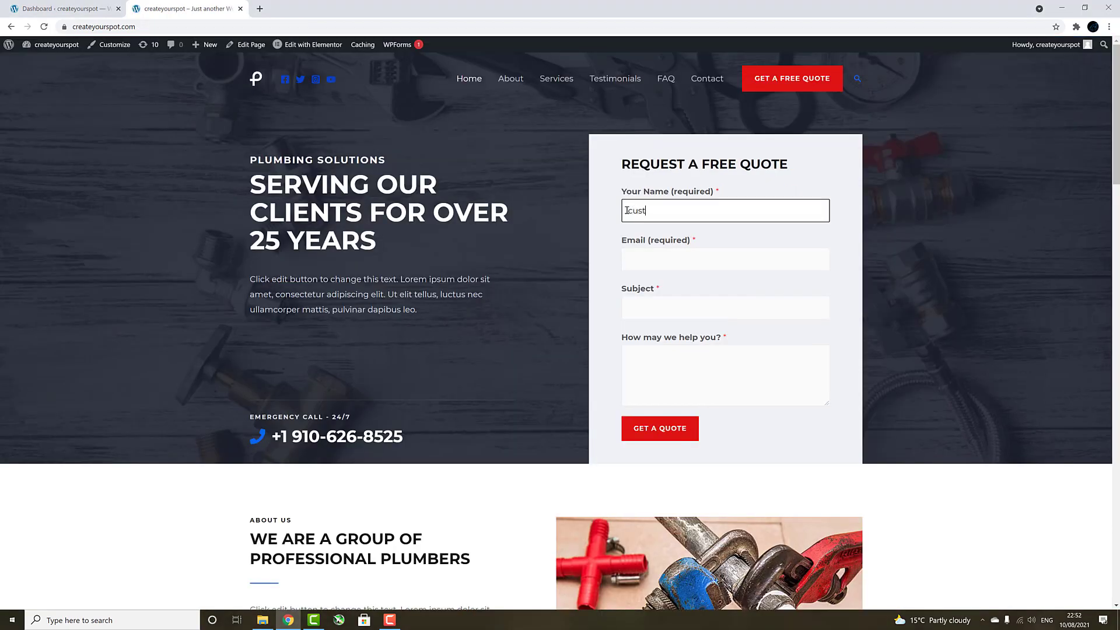
pyautogui.write('omer name')
pyautogui.click(640, 254)
pyautogui.write('customer')
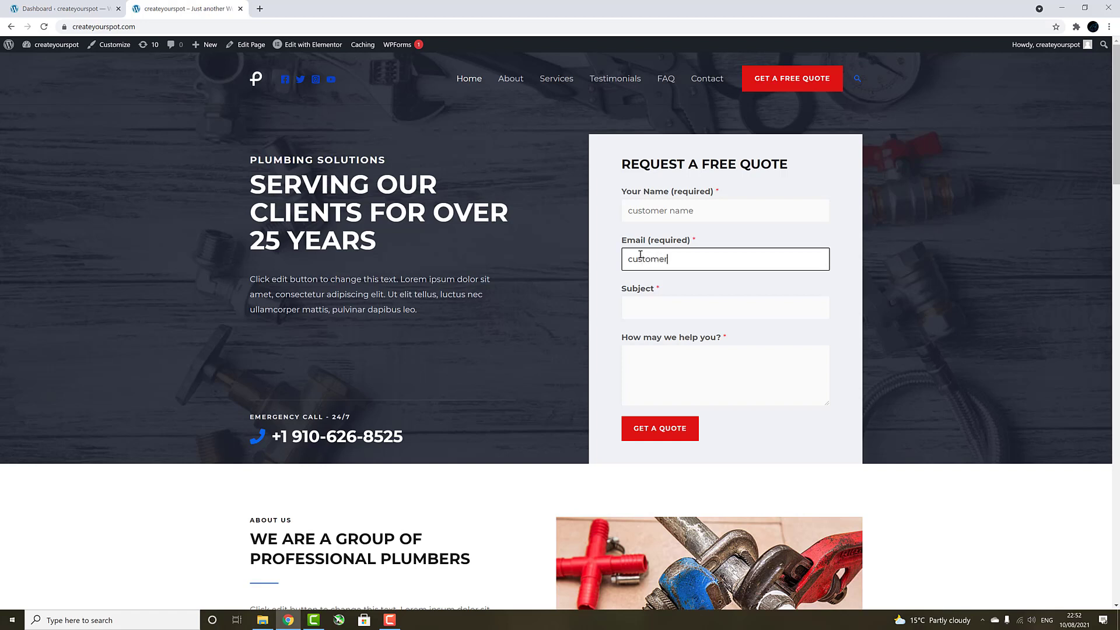
pyautogui.write('email@gmail.com')
pyautogui.click(631, 303)
pyautogui.write('Plu')
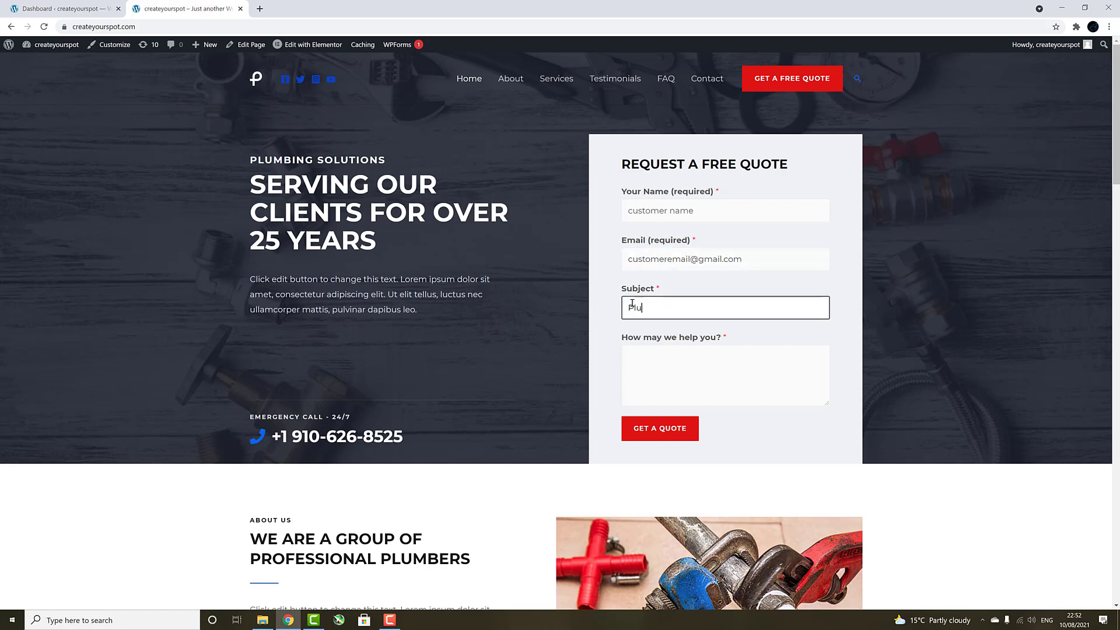
pyautogui.write('mbing Solution')
pyautogui.click(653, 348)
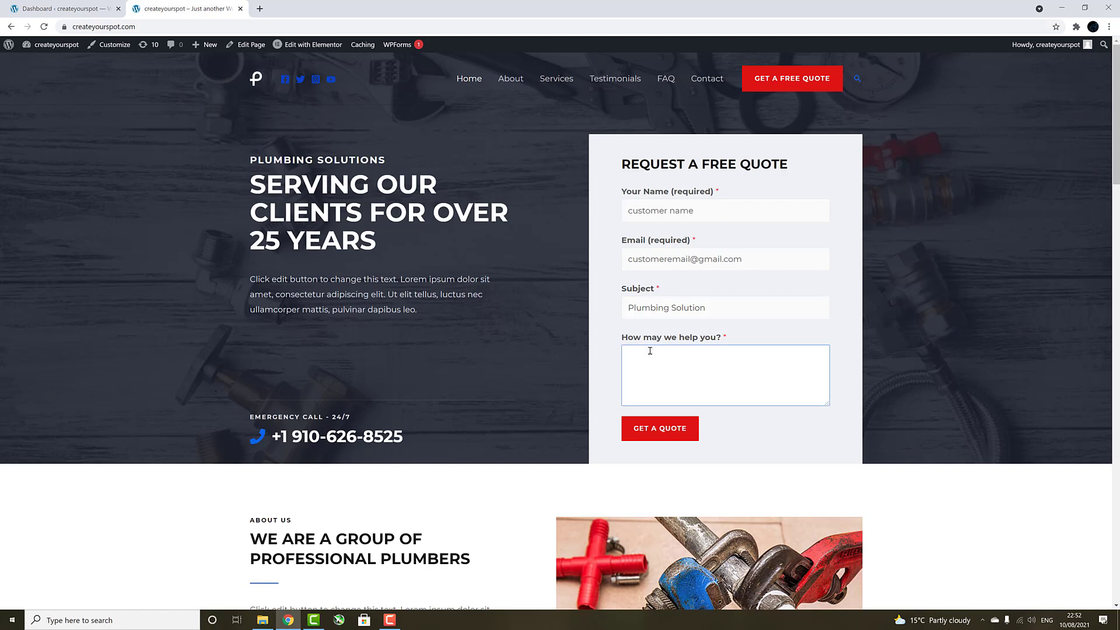
pyautogui.write('Please Quote..')
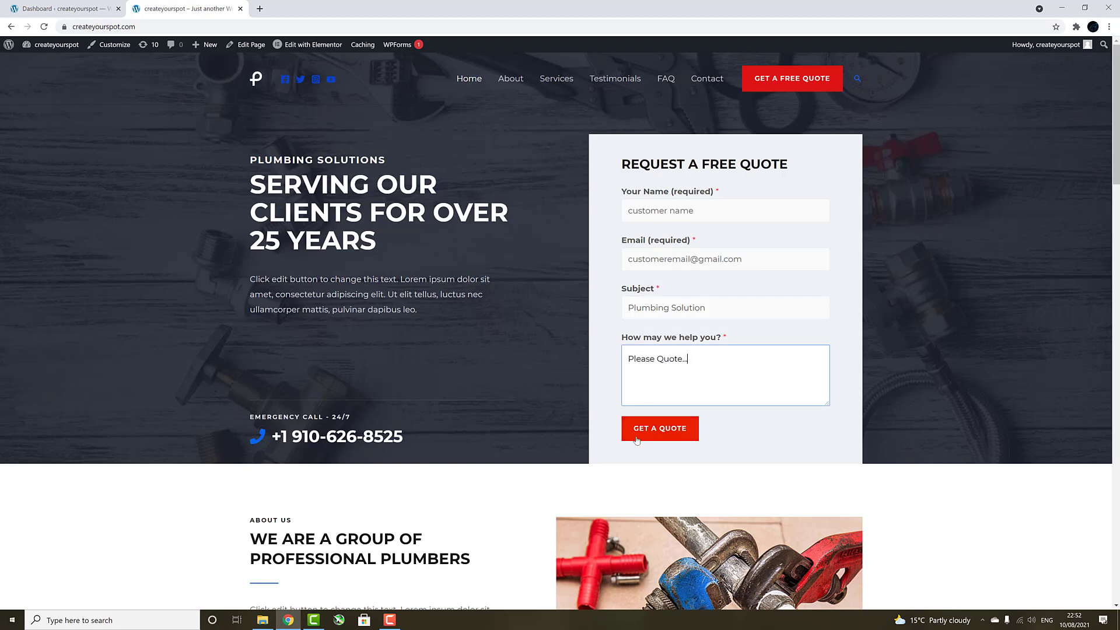
pyautogui.click(653, 429)
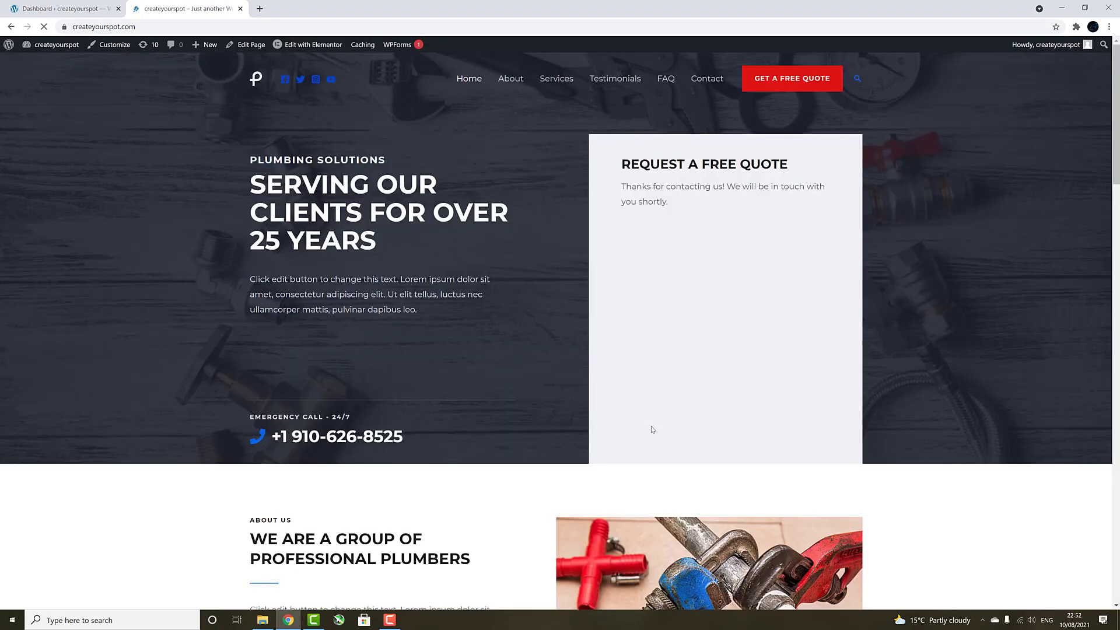
pyautogui.click(394, 625)
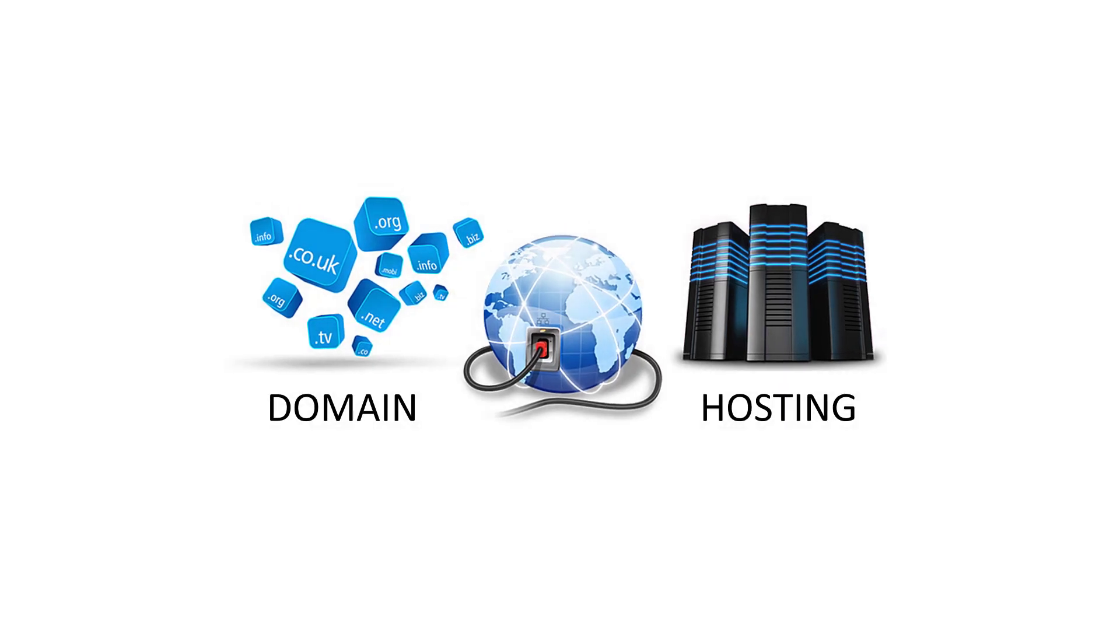
# Step: Advance the presentation past the Domain and Hosting slide
pyautogui.press('Right')
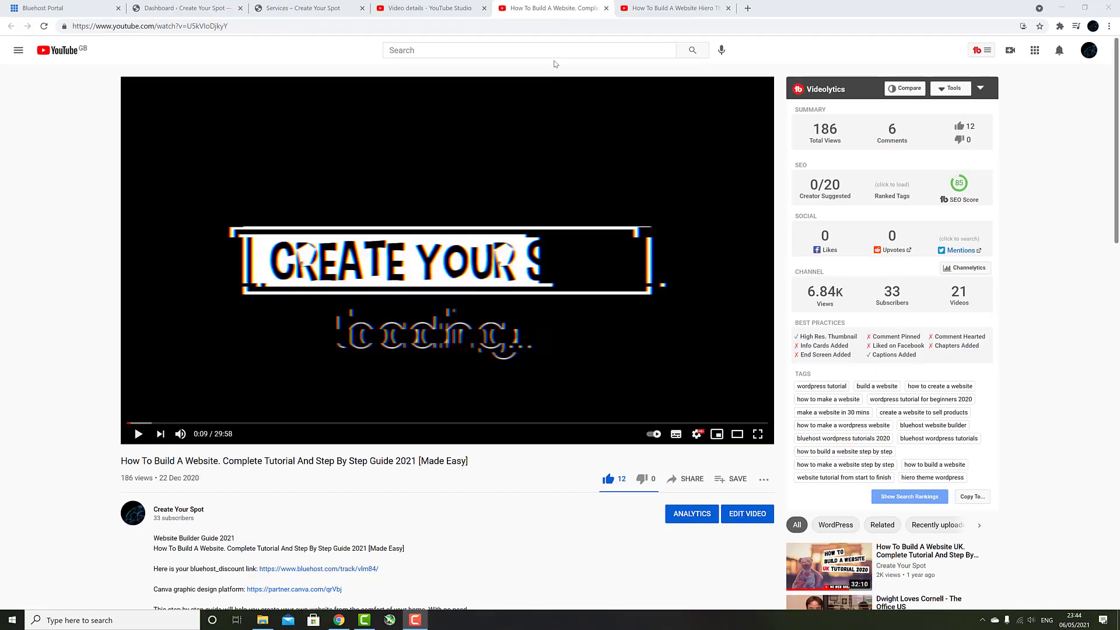
# Step: Scroll down the tutorial's description to reach the Bluehost discount link
pyautogui.scroll(-5, 257, 240)
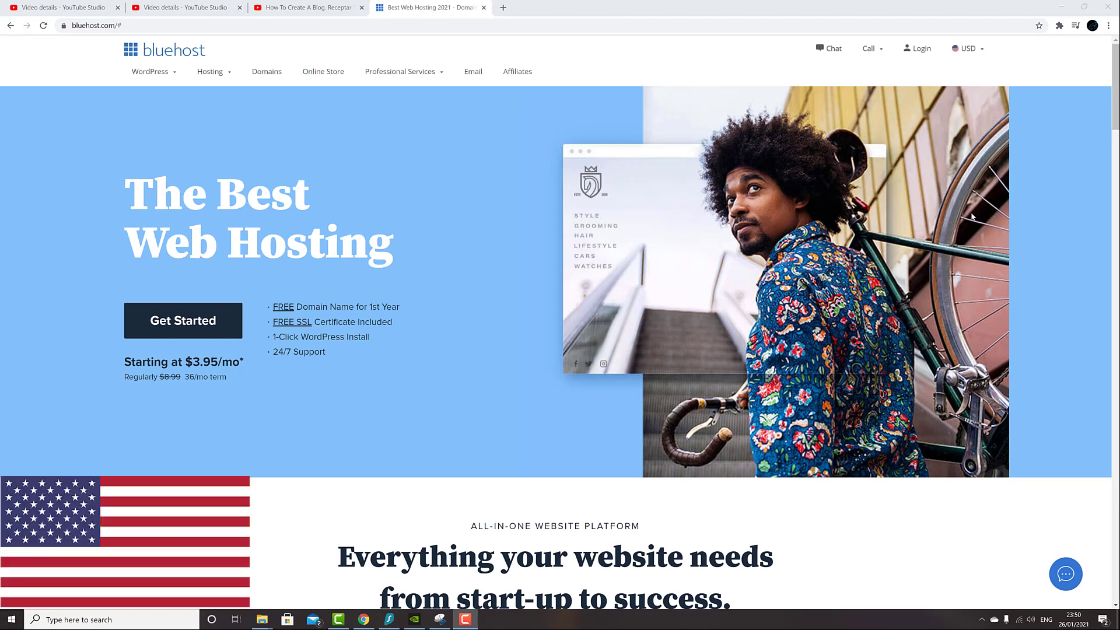
# Step: Switch Bluehost's prices from USD to GBP, then to EUR
pyautogui.click(983, 52)
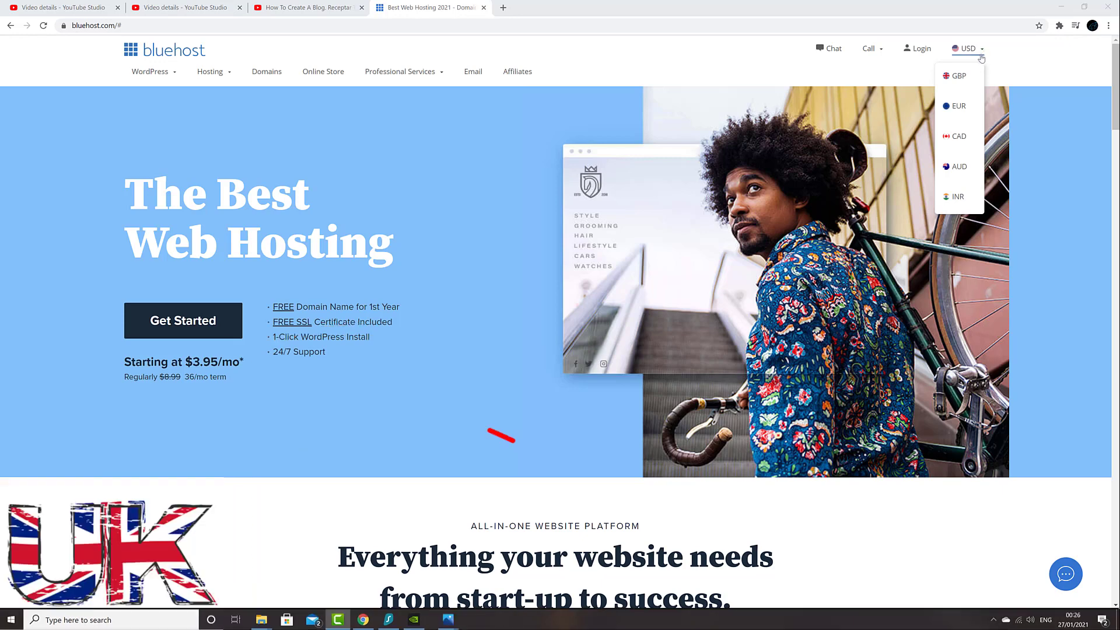
pyautogui.click(962, 75)
pyautogui.click(968, 48)
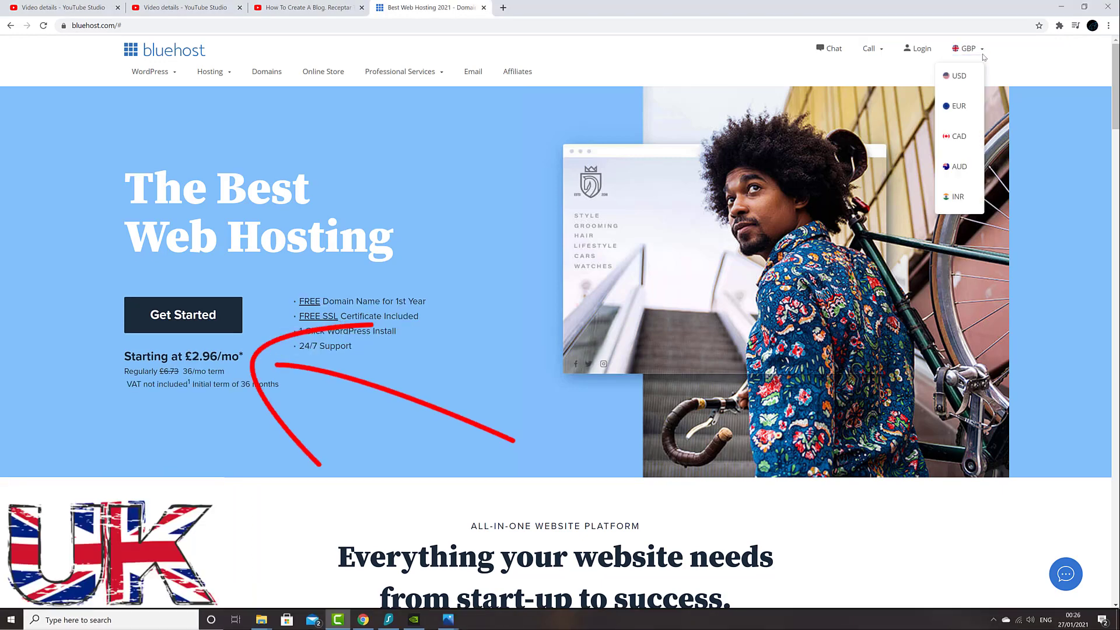
pyautogui.click(962, 106)
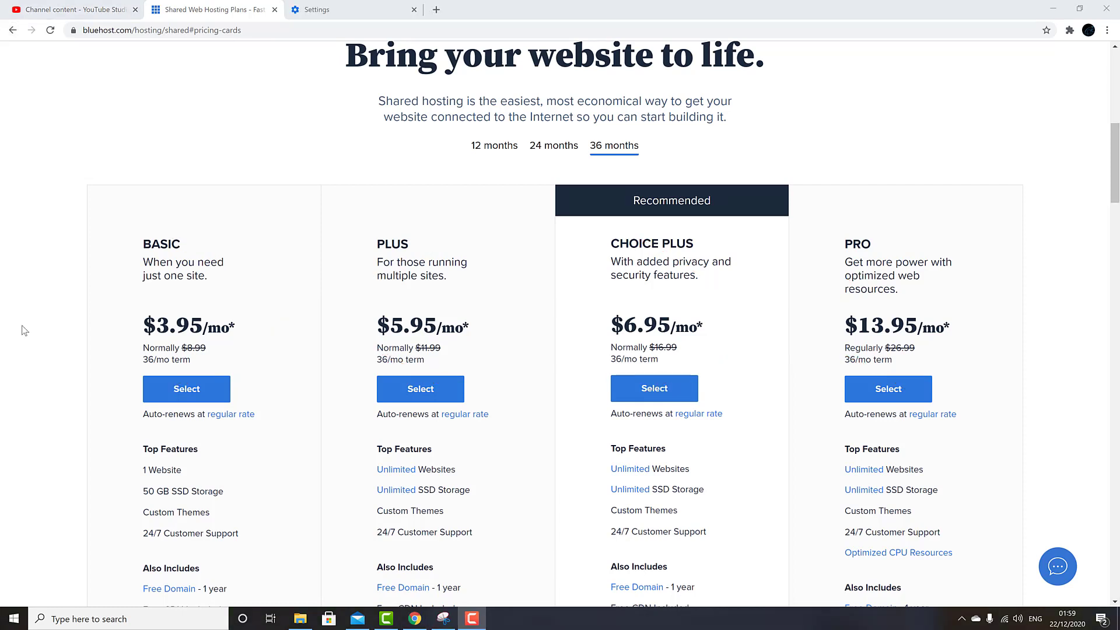
# Step: Select the Basic plan and enter createyourspot.com as a new domain
pyautogui.click(169, 395)
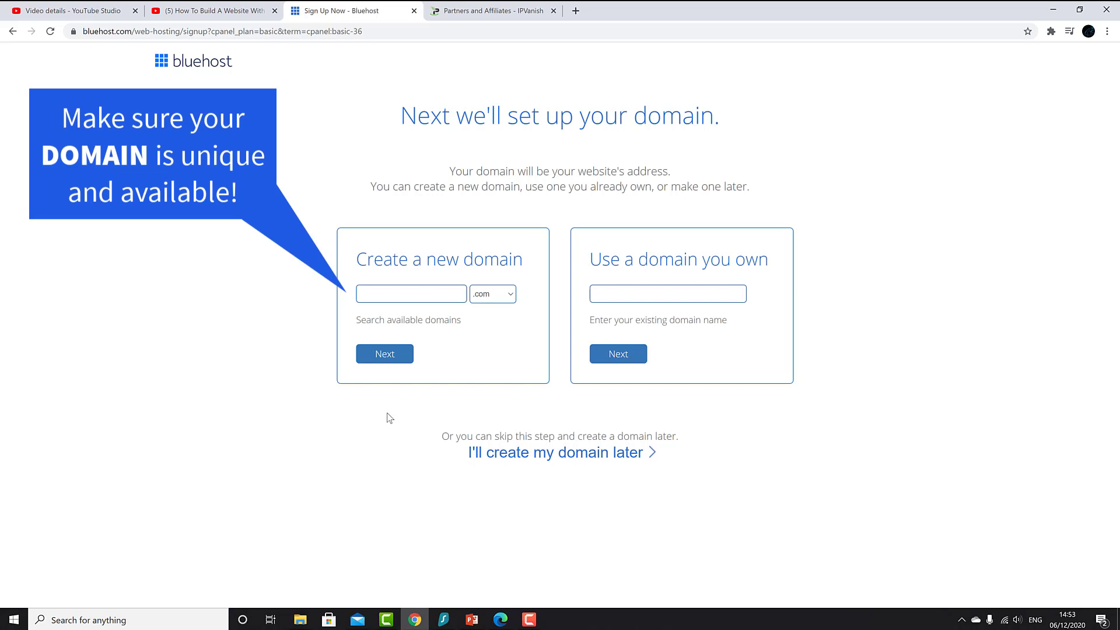
pyautogui.click(384, 291)
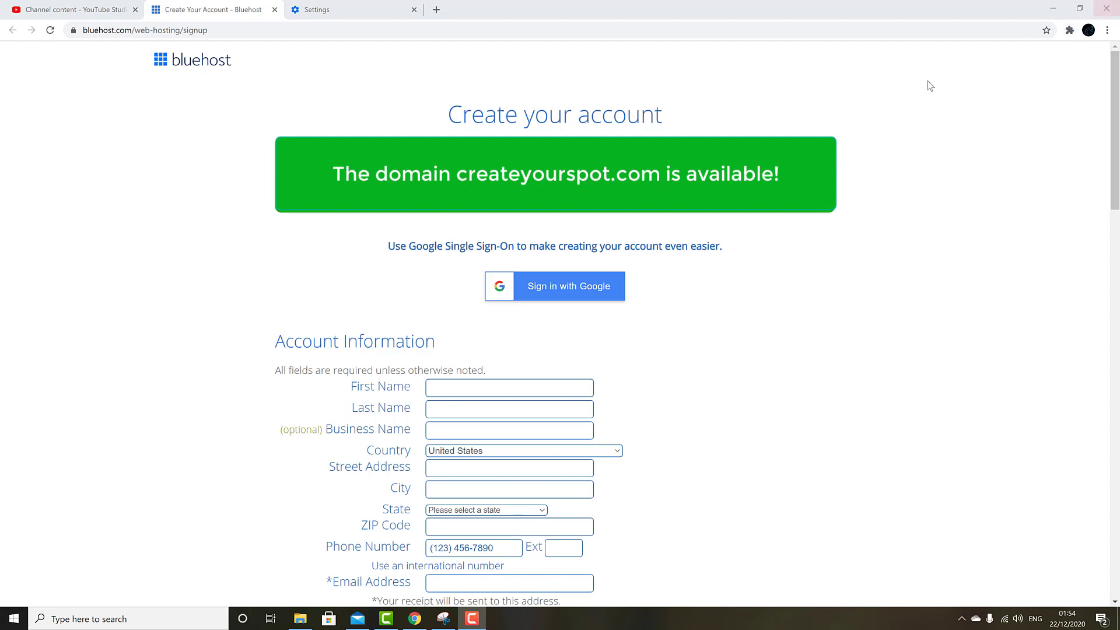
# Step: Reload the sign-up page, claim the savings offer and set the plan to Basic 12 Month
pyautogui.press('F5')
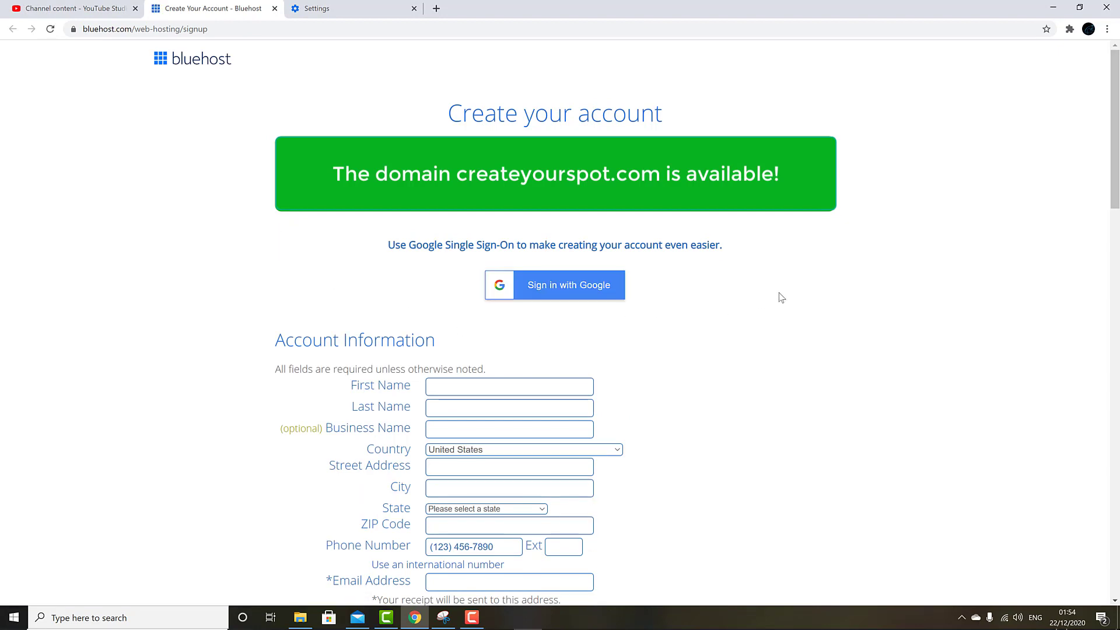
pyautogui.moveTo(1103, 4)
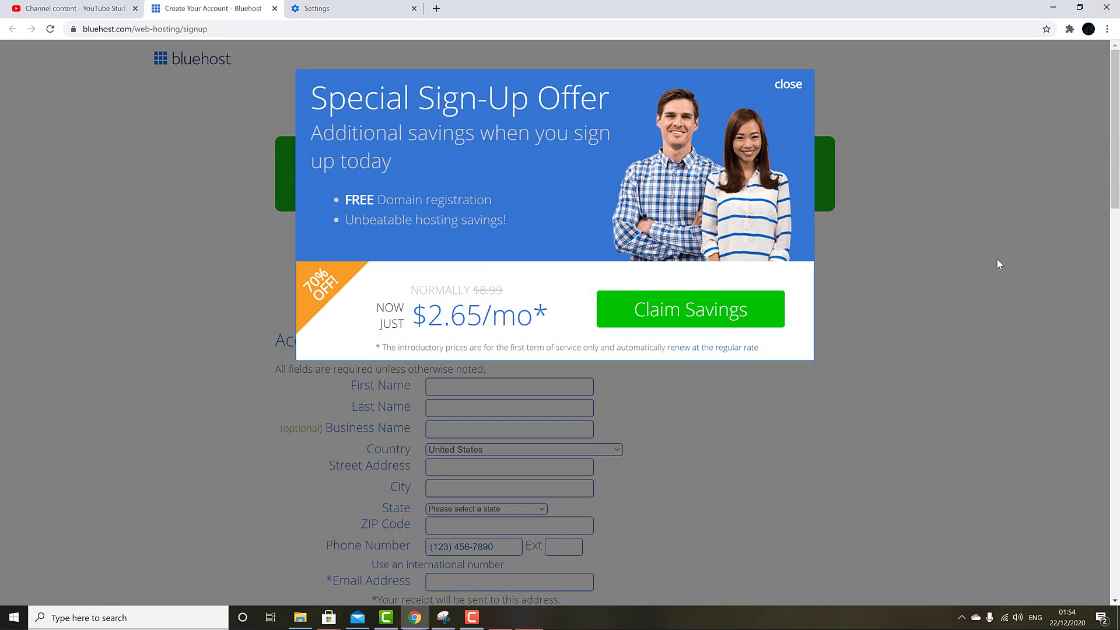
pyautogui.click(701, 317)
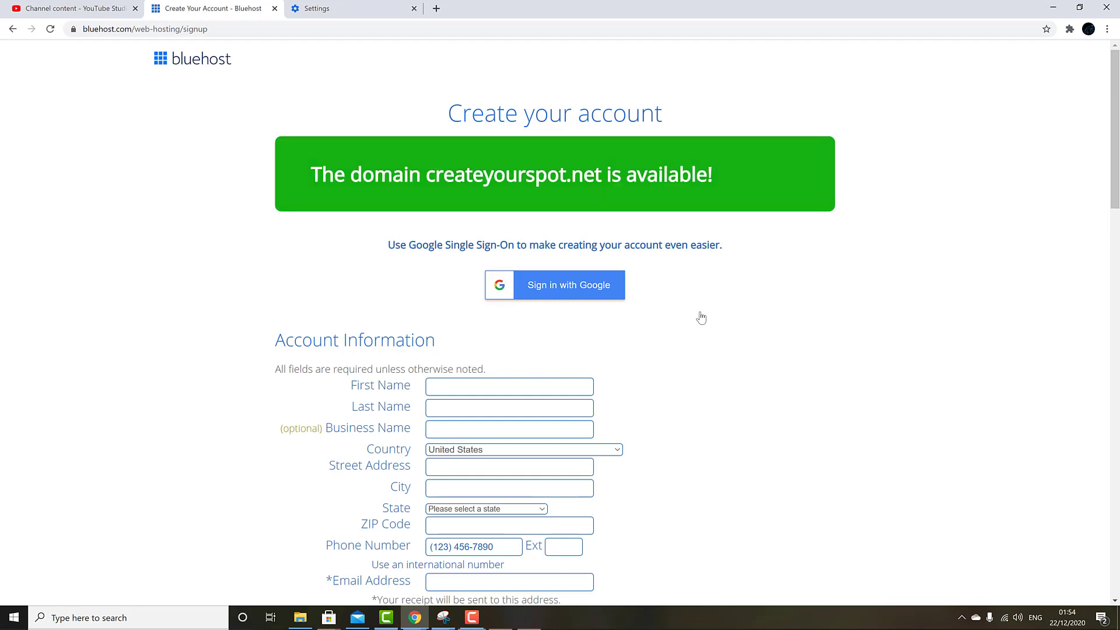
pyautogui.scroll(-3, 701, 318)
pyautogui.scroll(-2, 702, 317)
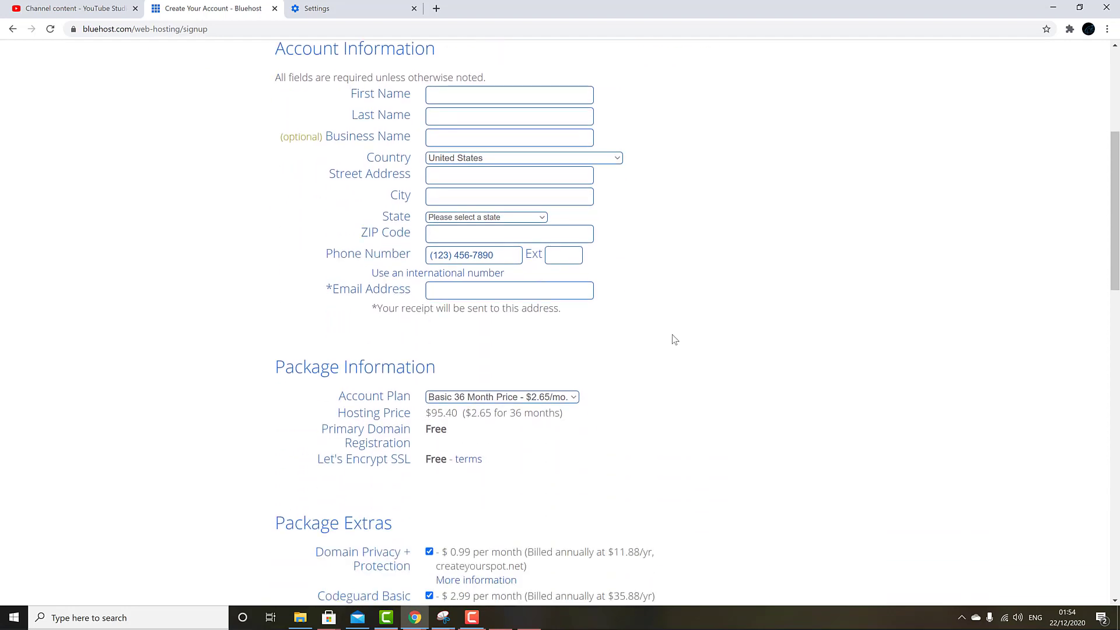
pyautogui.click(577, 400)
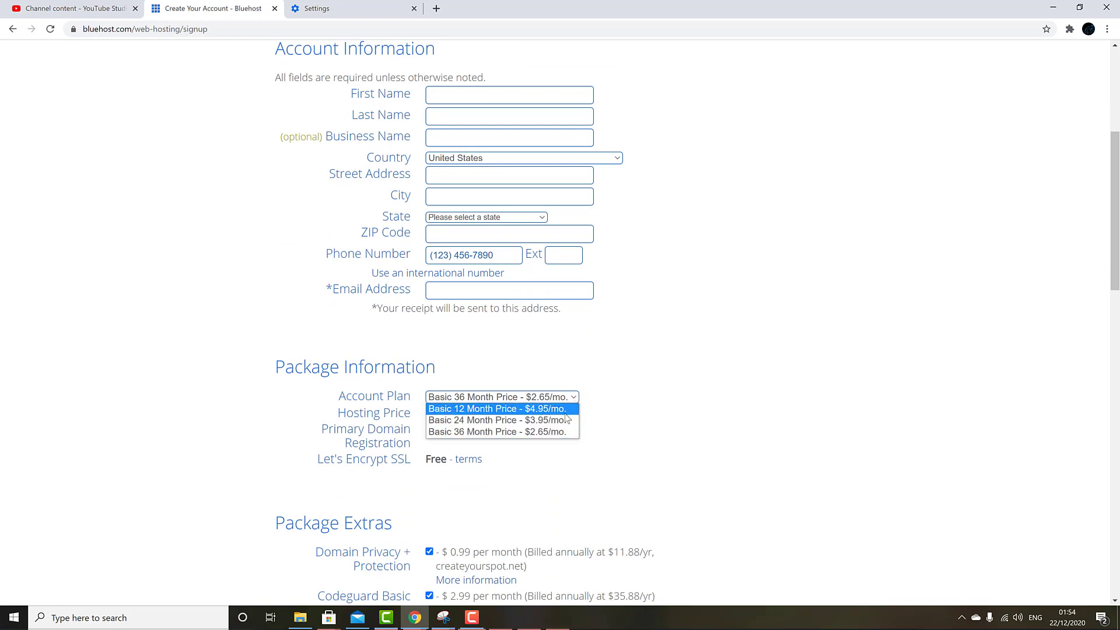
pyautogui.click(547, 410)
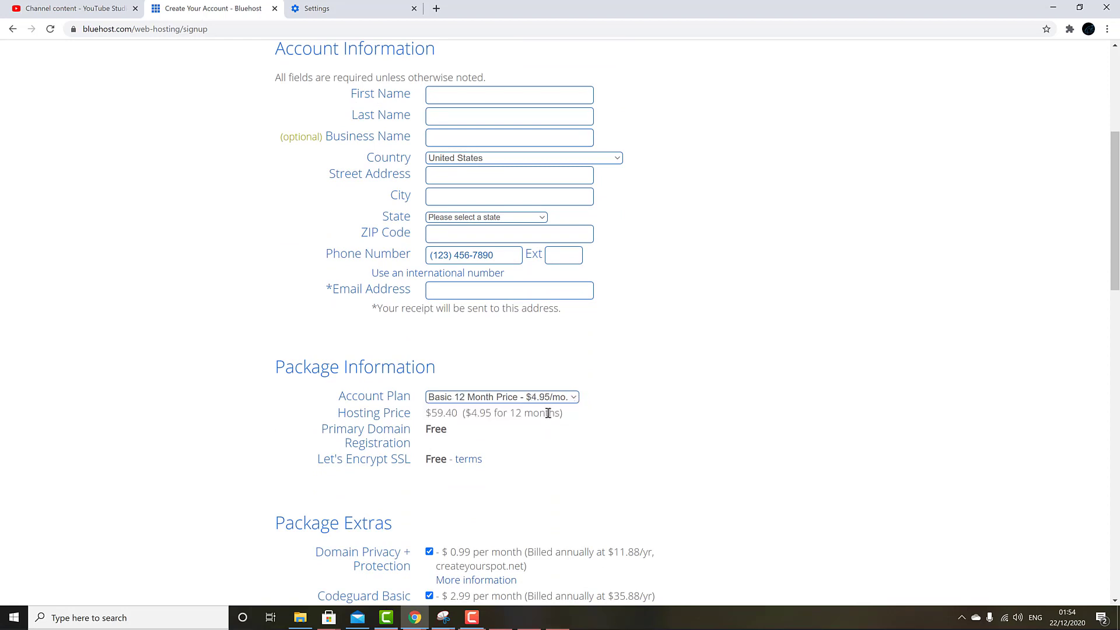
# Step: Remove Domain Privacy + Protection, Codeguard Basic and SiteLock so the total is $59.40
pyautogui.scroll(-2, 695, 417)
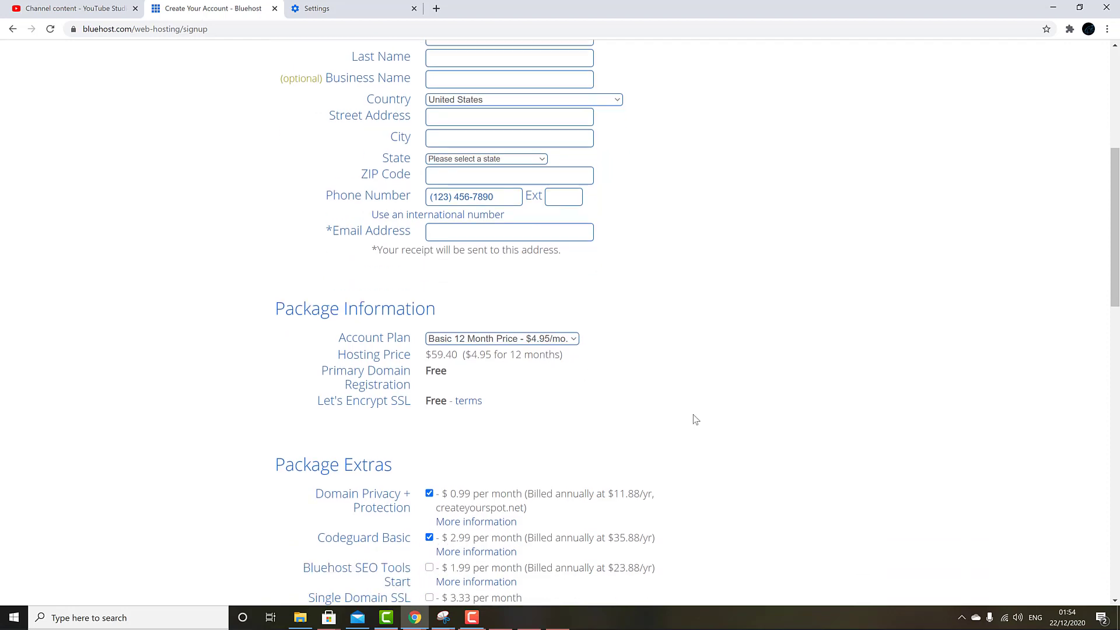
pyautogui.scroll(-3, 706, 401)
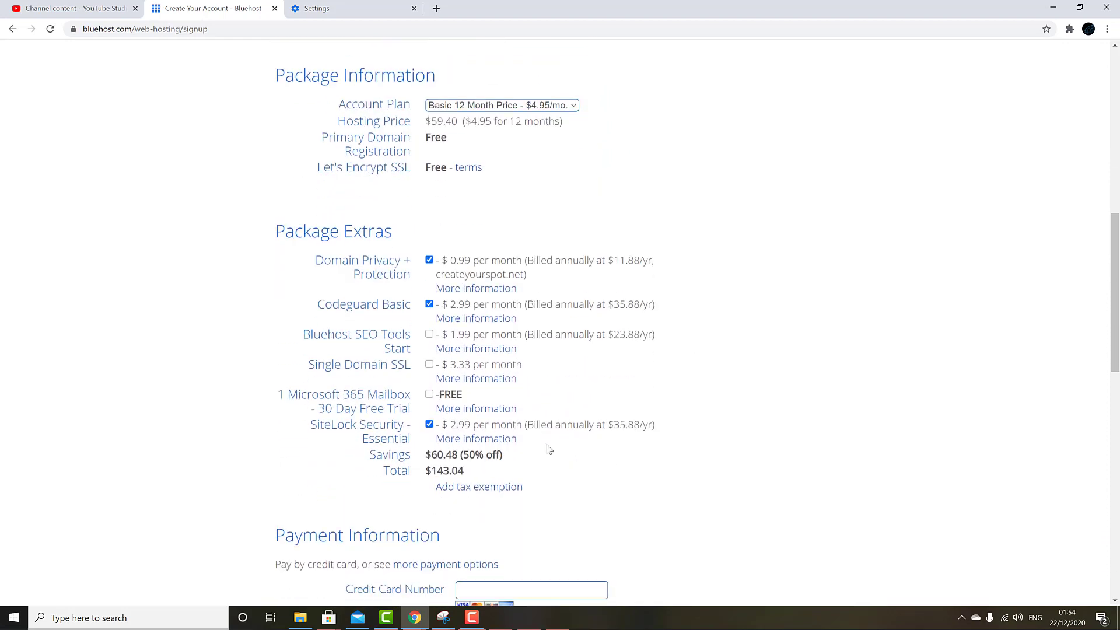
pyautogui.click(429, 260)
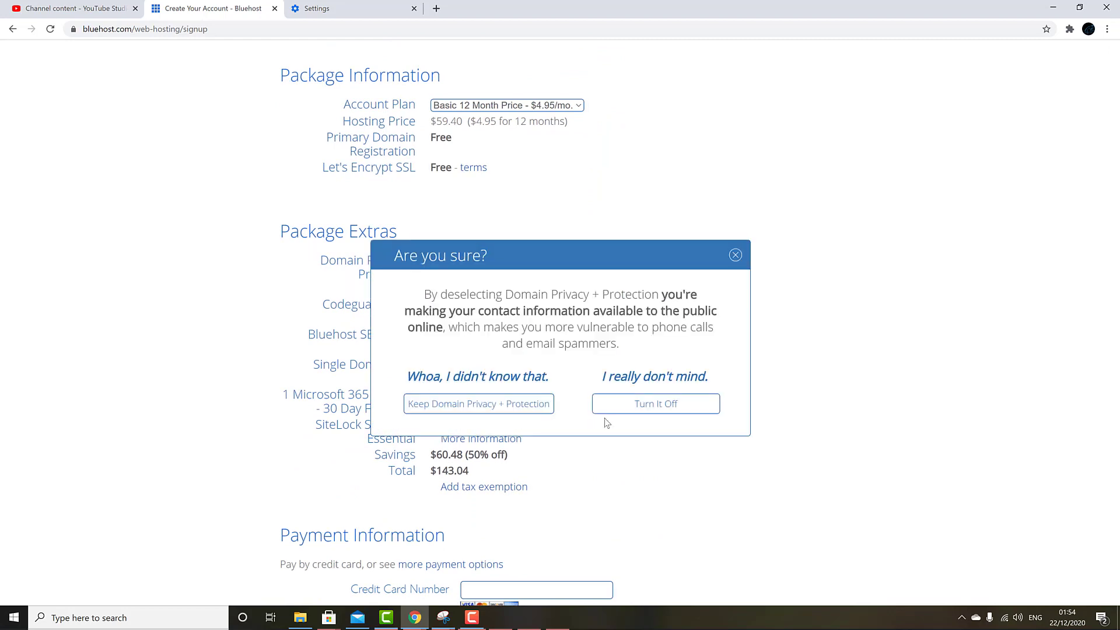
pyautogui.click(681, 405)
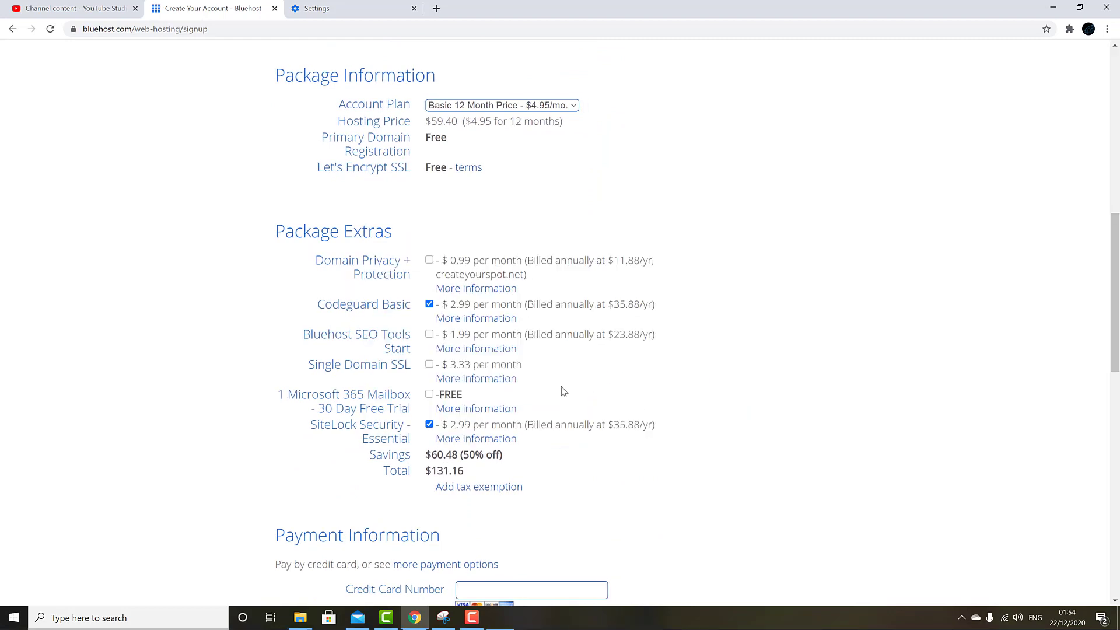
pyautogui.click(429, 308)
pyautogui.click(429, 424)
pyautogui.scroll(-2, 238, 452)
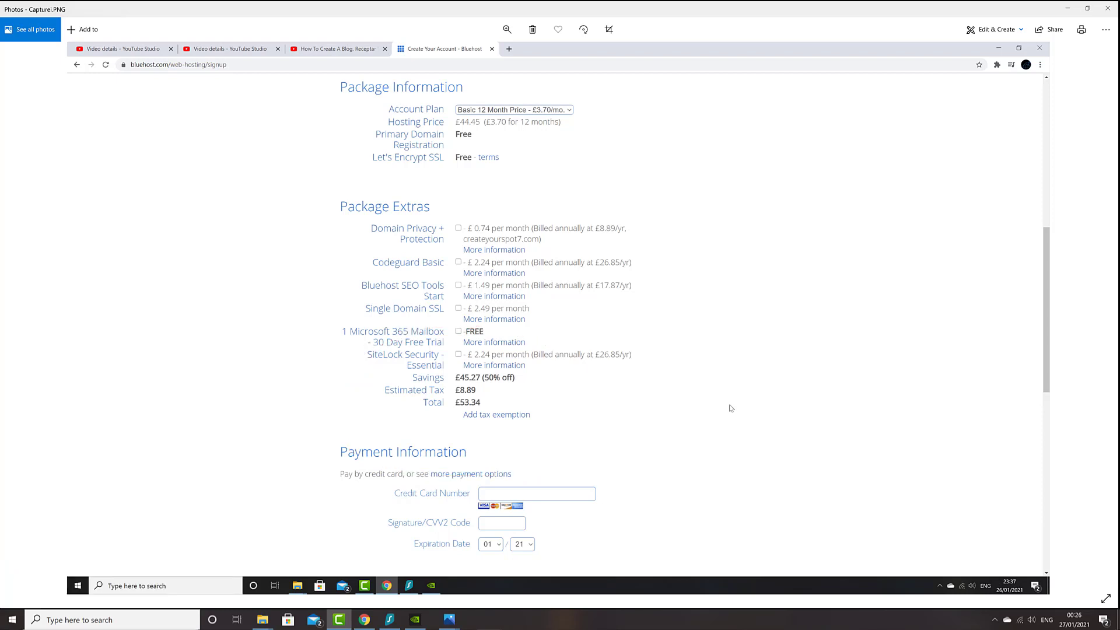
# Step: Show the next screenshot, Capture6.PNG, with the sign-up prices in euros
pyautogui.press('Right')
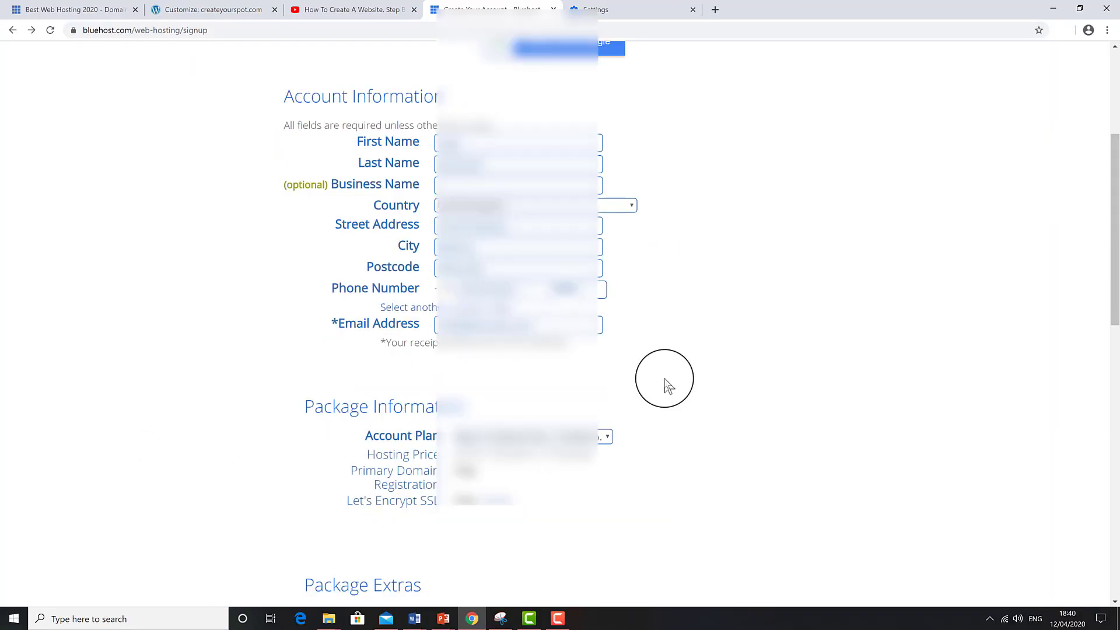
# Step: Select Pay with PayPal from the additional payment options
pyautogui.scroll(-12, 667, 385)
pyautogui.scroll(1, 663, 380)
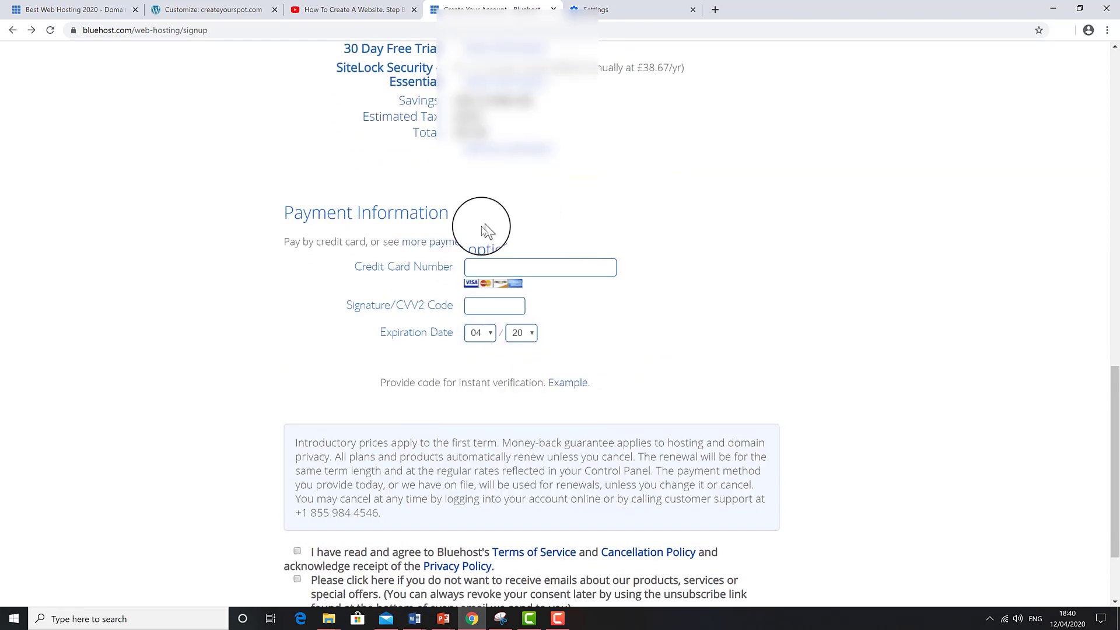
pyautogui.click(460, 241)
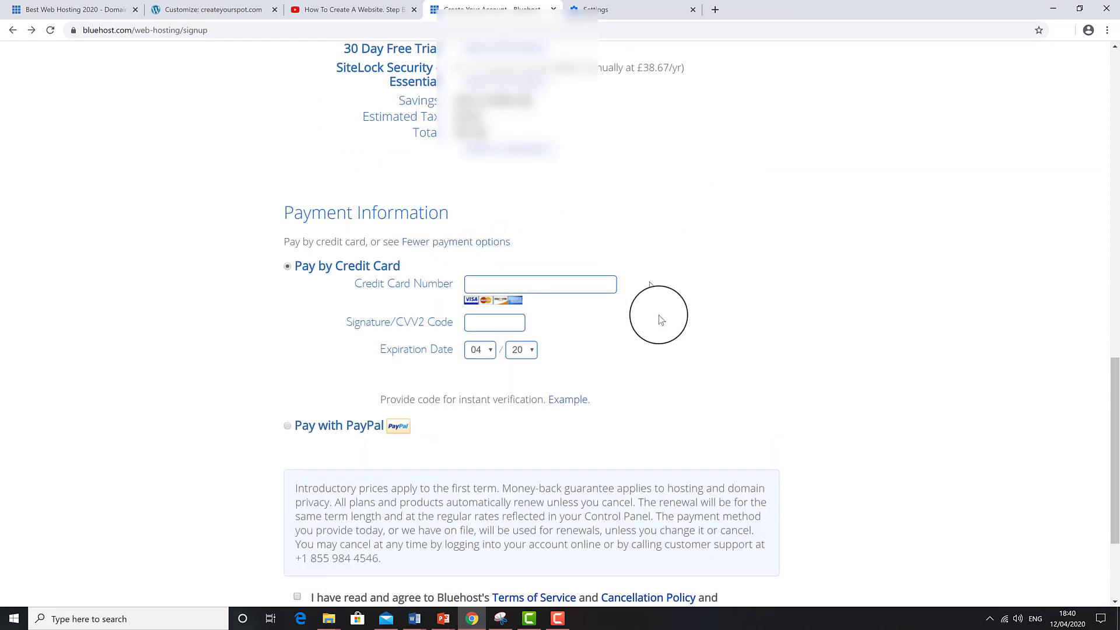
pyautogui.click(287, 425)
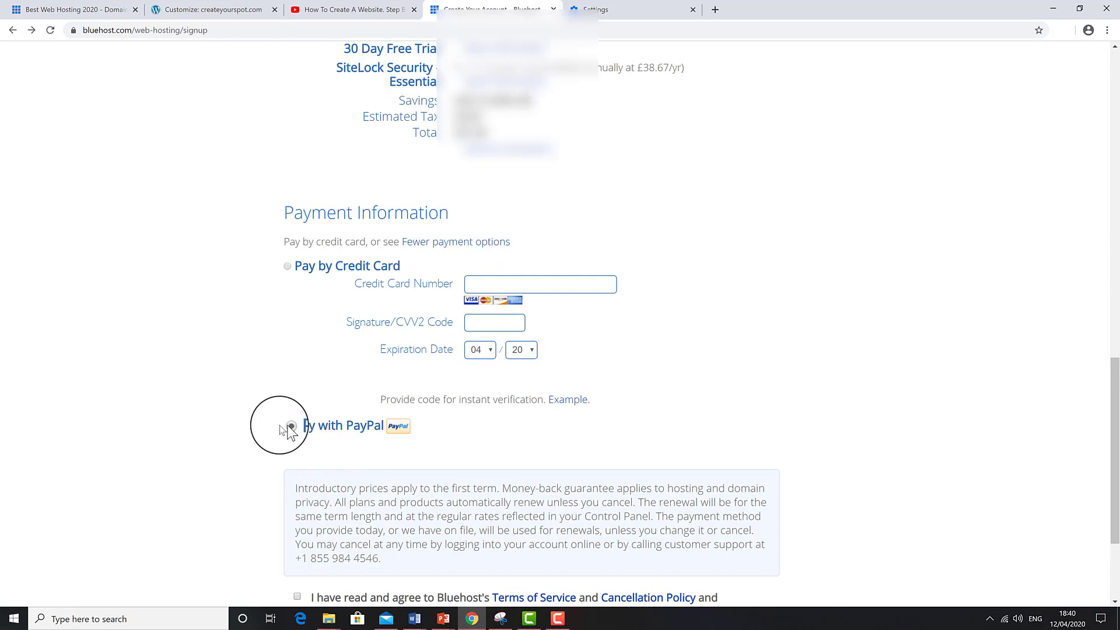
# Step: Opt out of promotional emails and submit the Bluehost hosting order
pyautogui.scroll(-1, 164, 425)
pyautogui.scroll(-2, 164, 425)
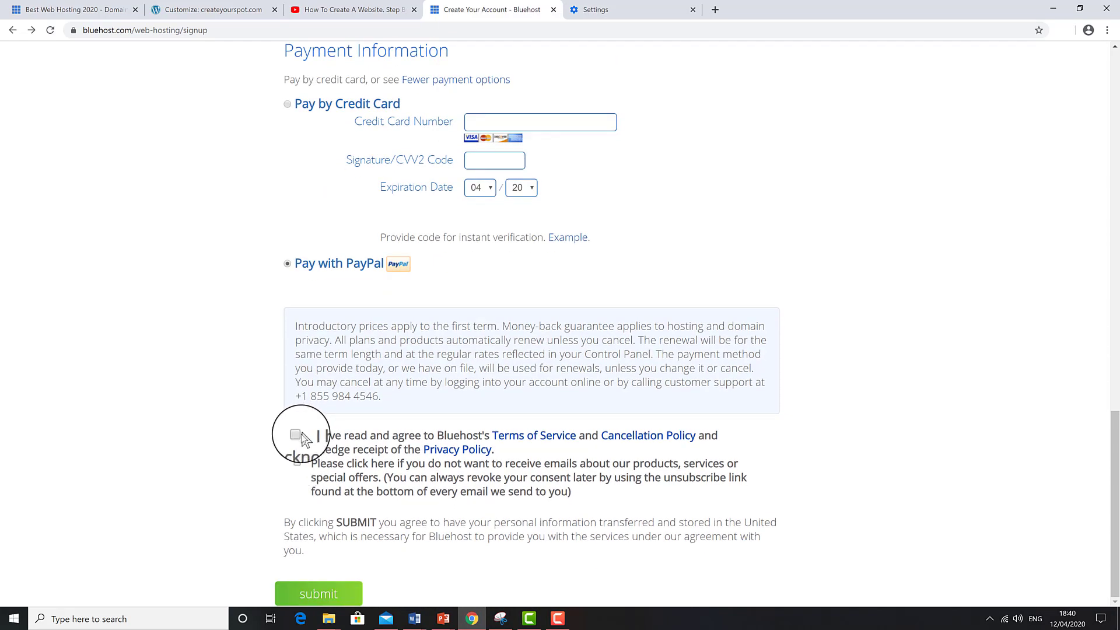
pyautogui.click(298, 463)
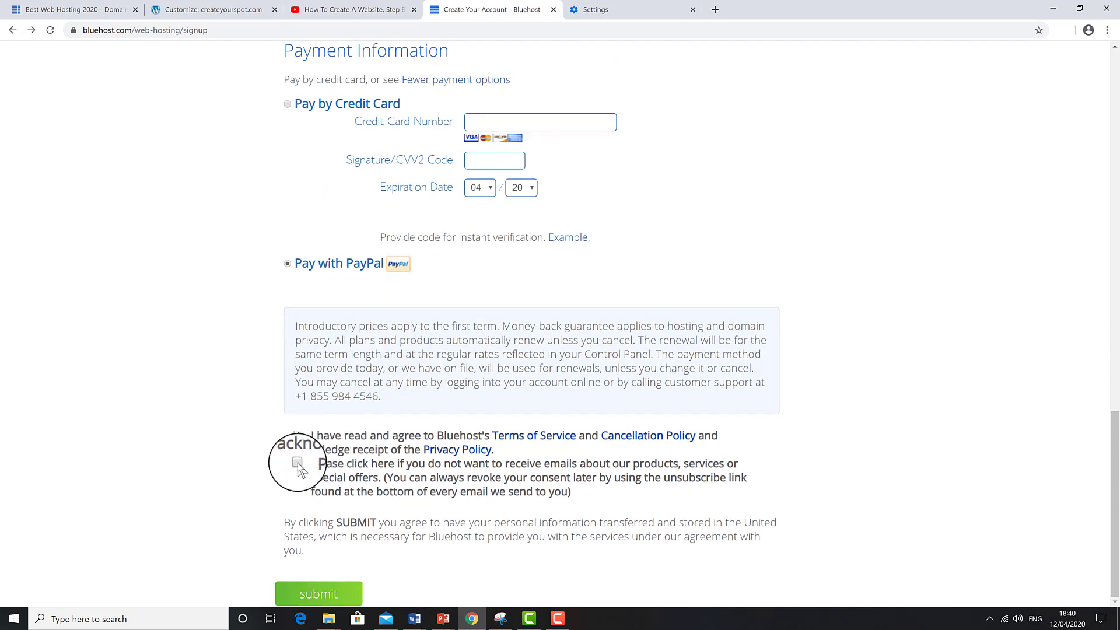
pyautogui.click(300, 596)
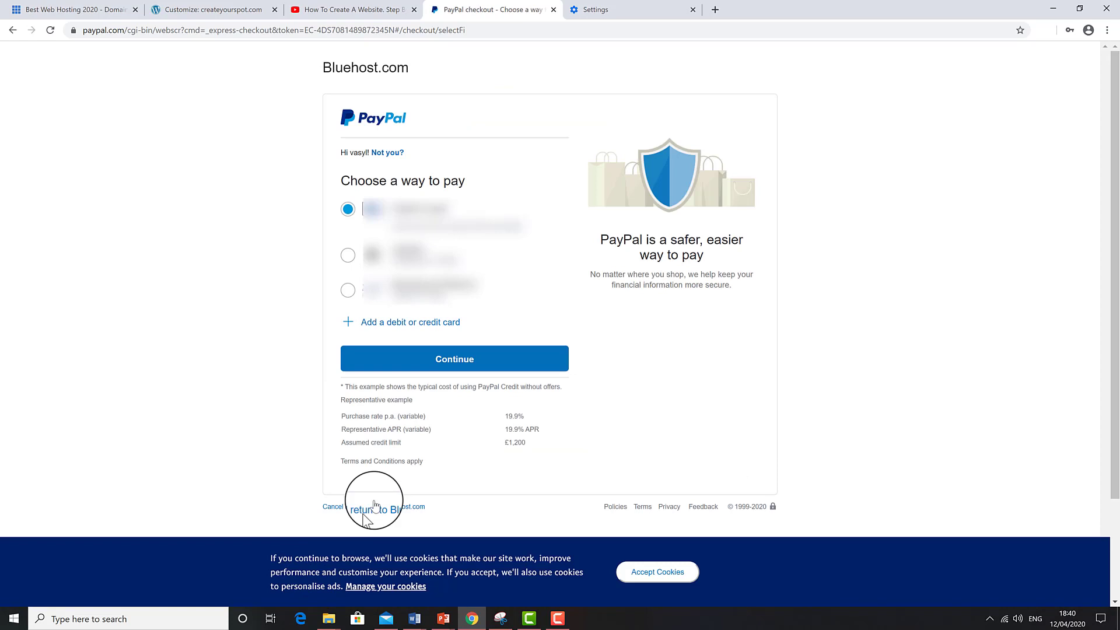
# Step: Continue with the chosen PayPal method and agree to complete the Bluehost payment
pyautogui.click(450, 360)
pyautogui.click(363, 455)
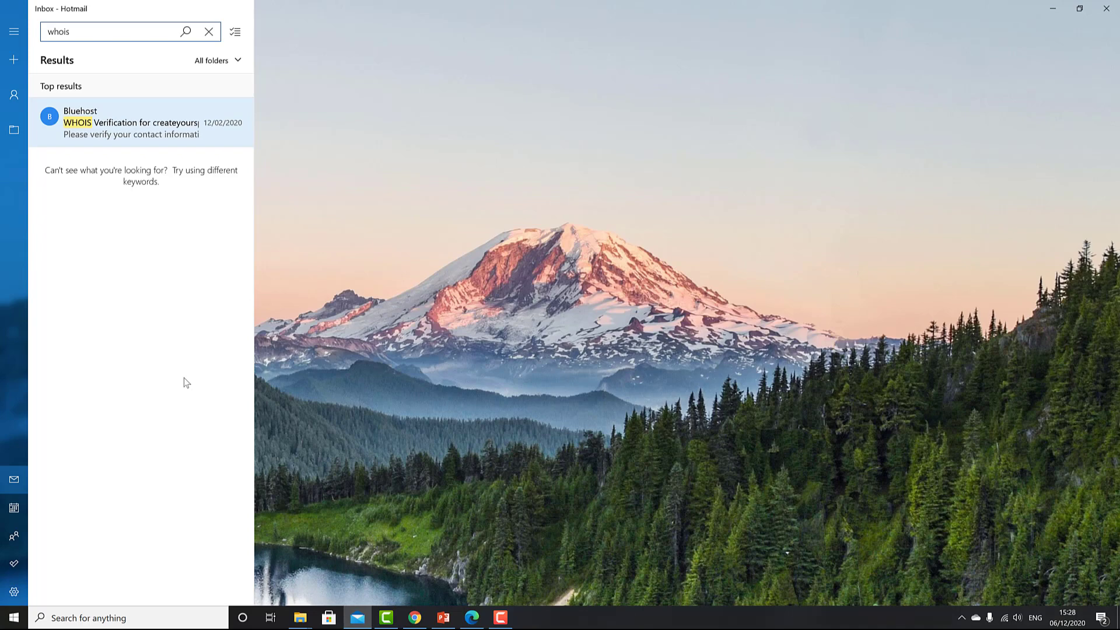
# Step: Open Bluehost's WHOIS Verification email and verify the createyourspot.com contact email
pyautogui.click(128, 137)
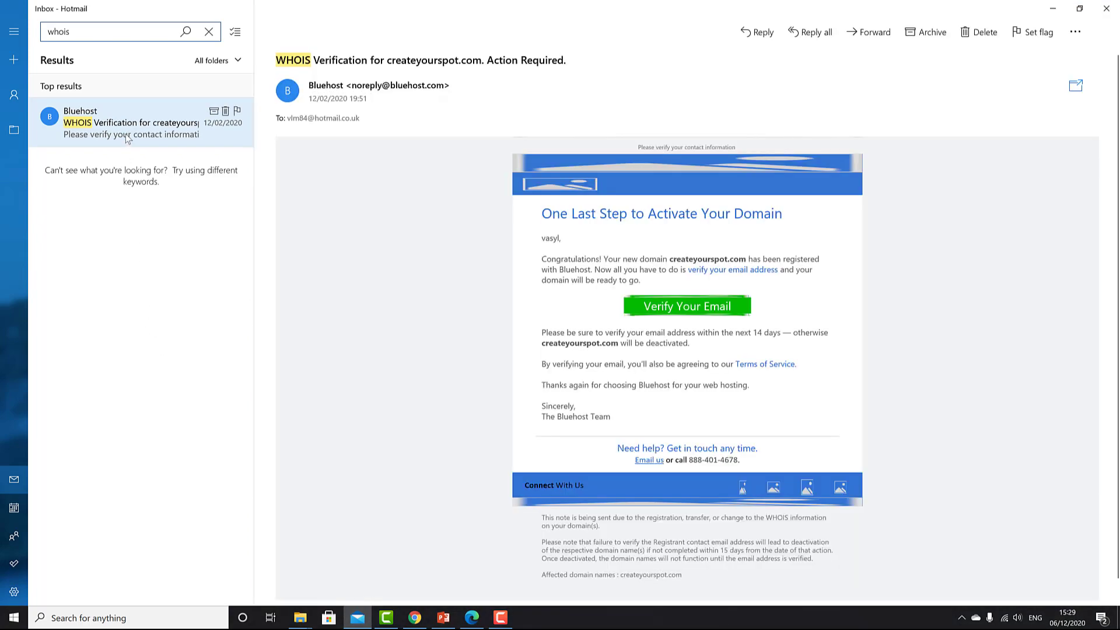
pyautogui.click(704, 292)
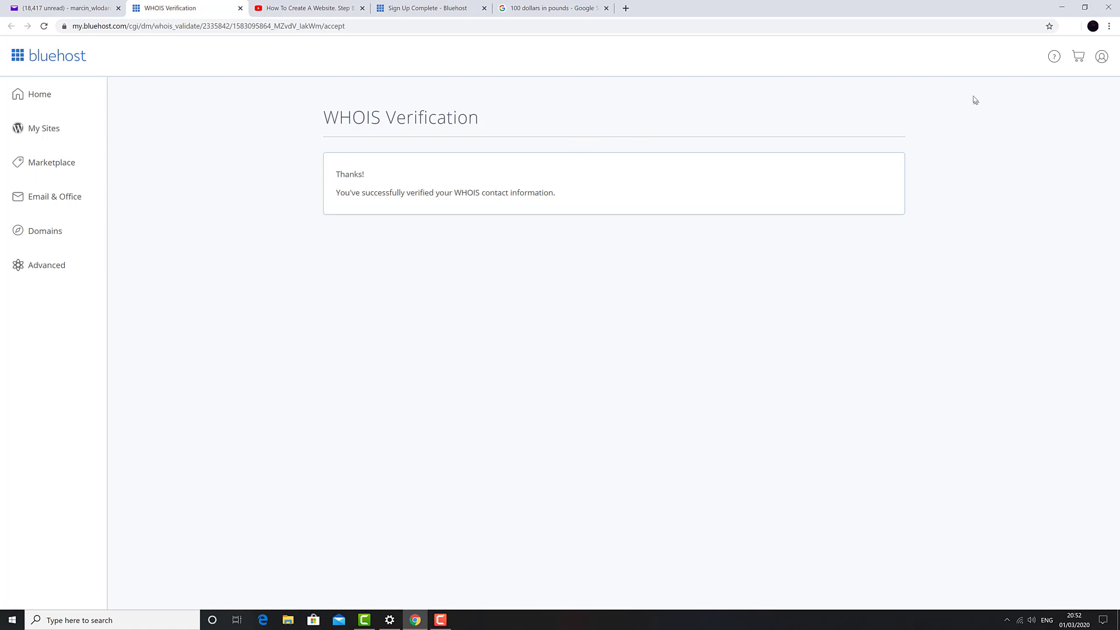
# Step: Create the createyourspot.com Bluehost account with a new password, accept the terms, and proceed to login
pyautogui.moveTo(975, 101); pyautogui.dragTo(907, 253)
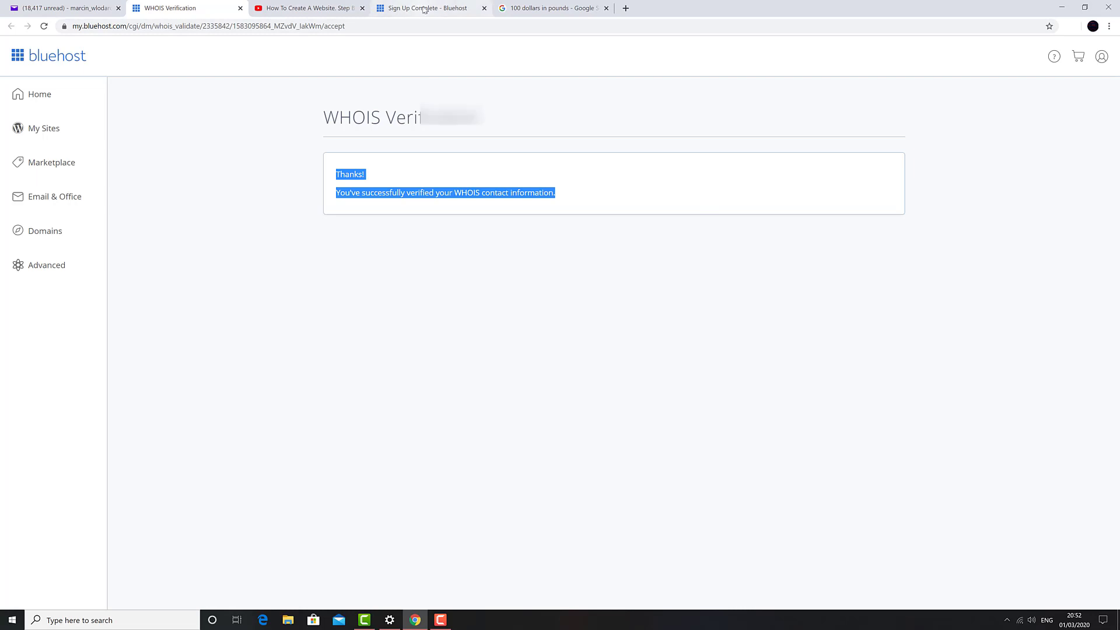
pyautogui.moveTo(423, 10); pyautogui.dragTo(175, 9)
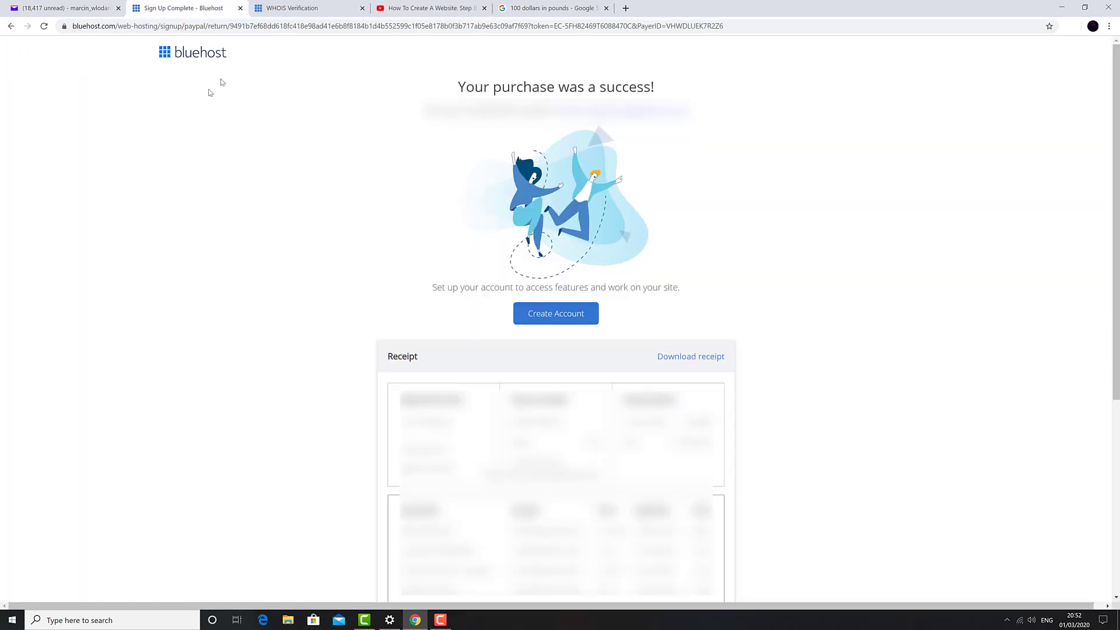
pyautogui.click(561, 314)
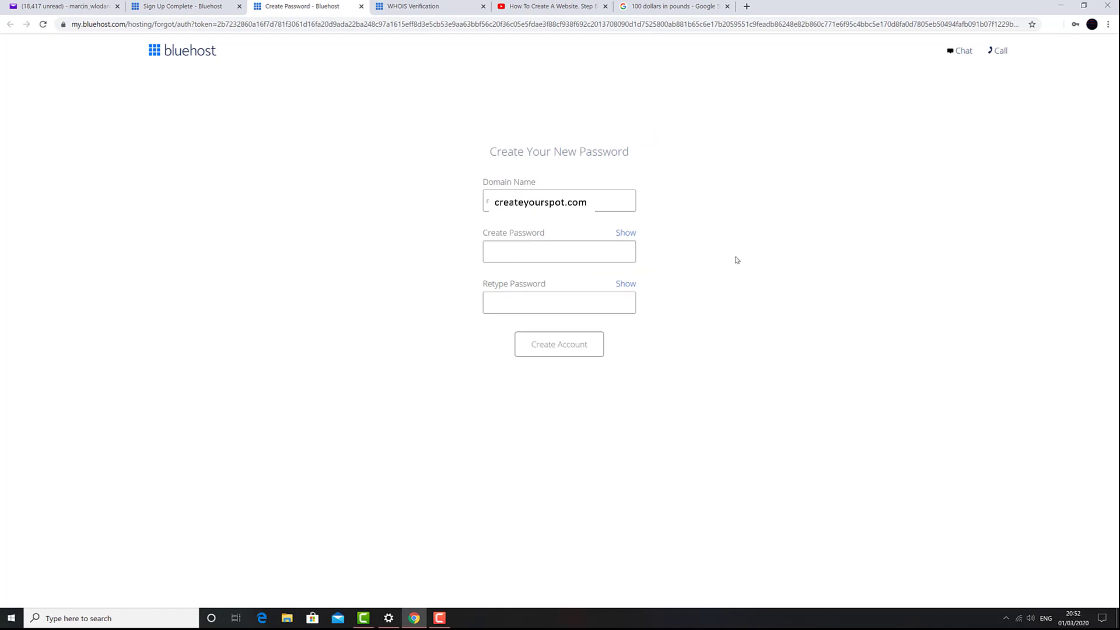
pyautogui.click(593, 249)
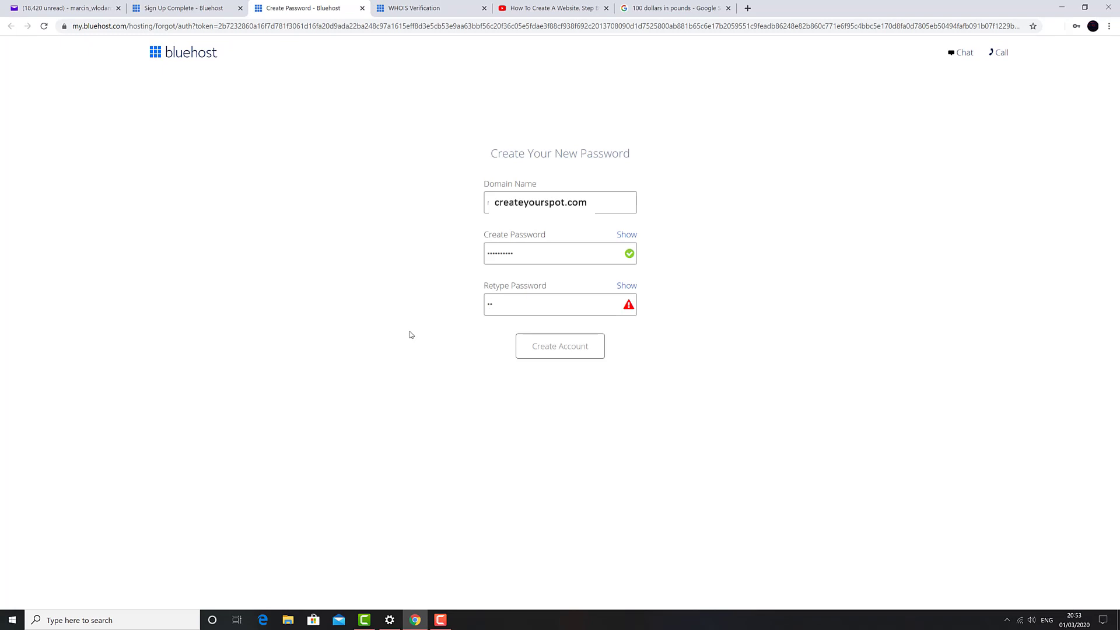
pyautogui.write('••••••••')
pyautogui.click(441, 336)
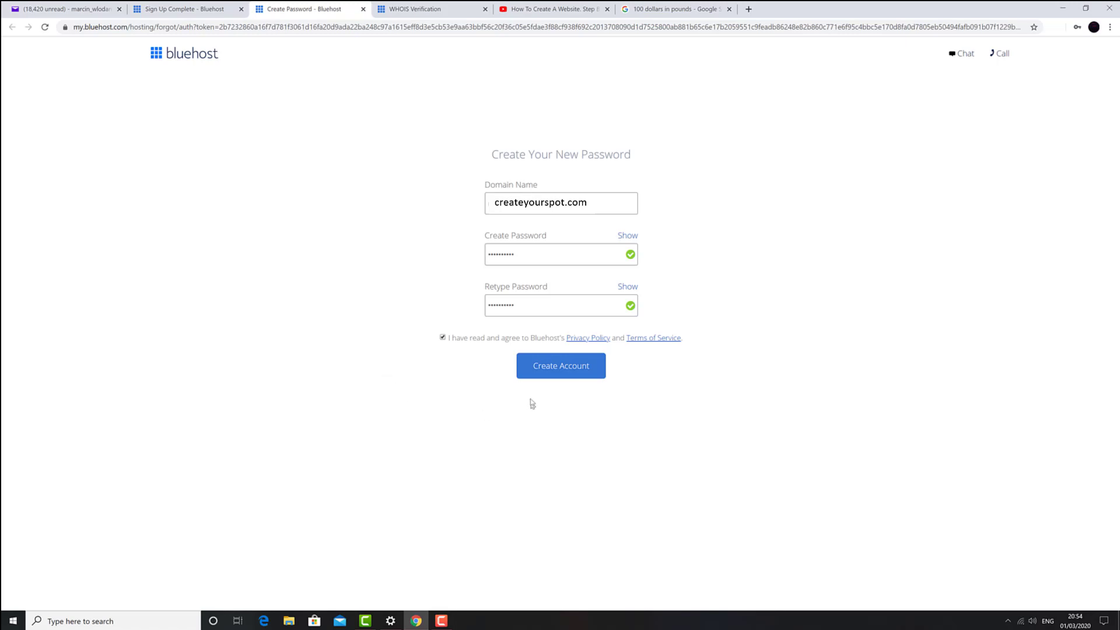
pyautogui.click(551, 366)
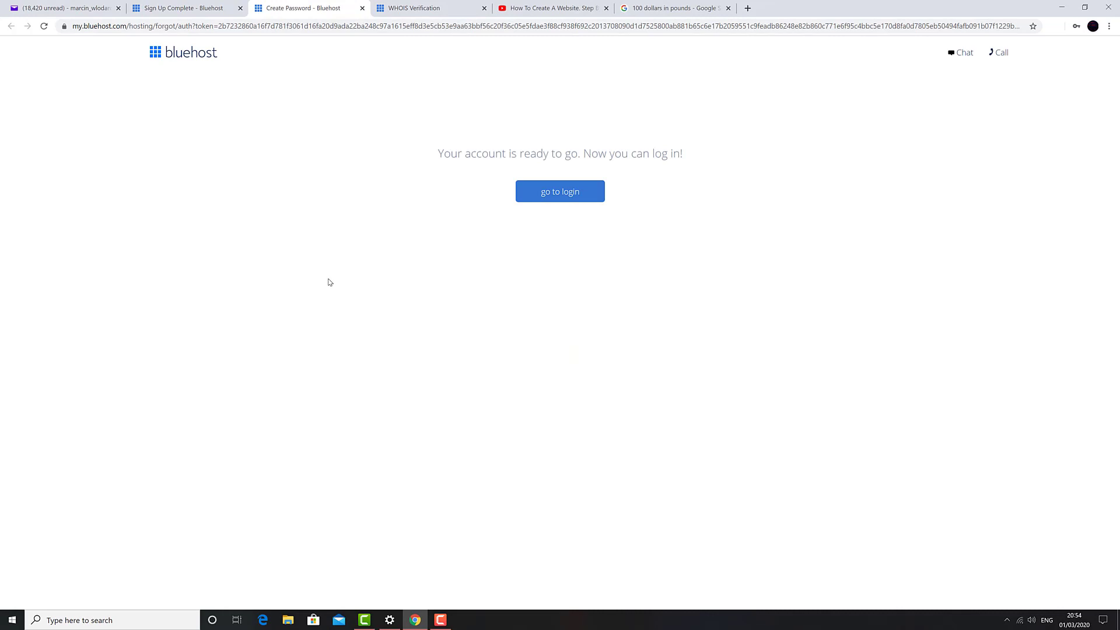
pyautogui.click(556, 188)
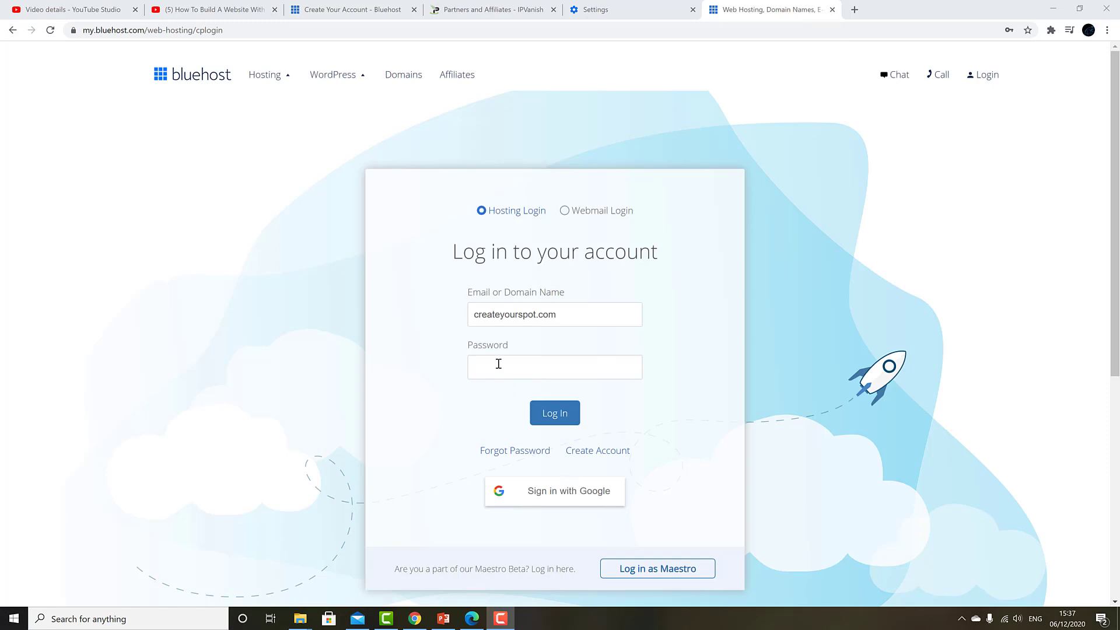
# Step: Log in to the Bluehost hosting account with the saved password
pyautogui.click(498, 364)
pyautogui.click(505, 392)
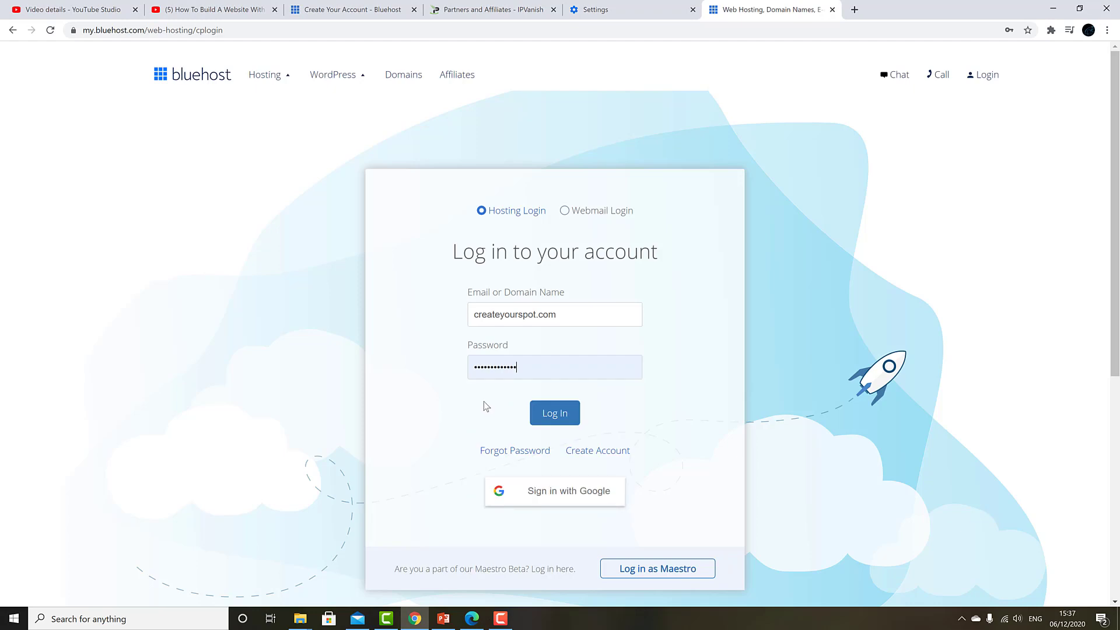
pyautogui.click(555, 415)
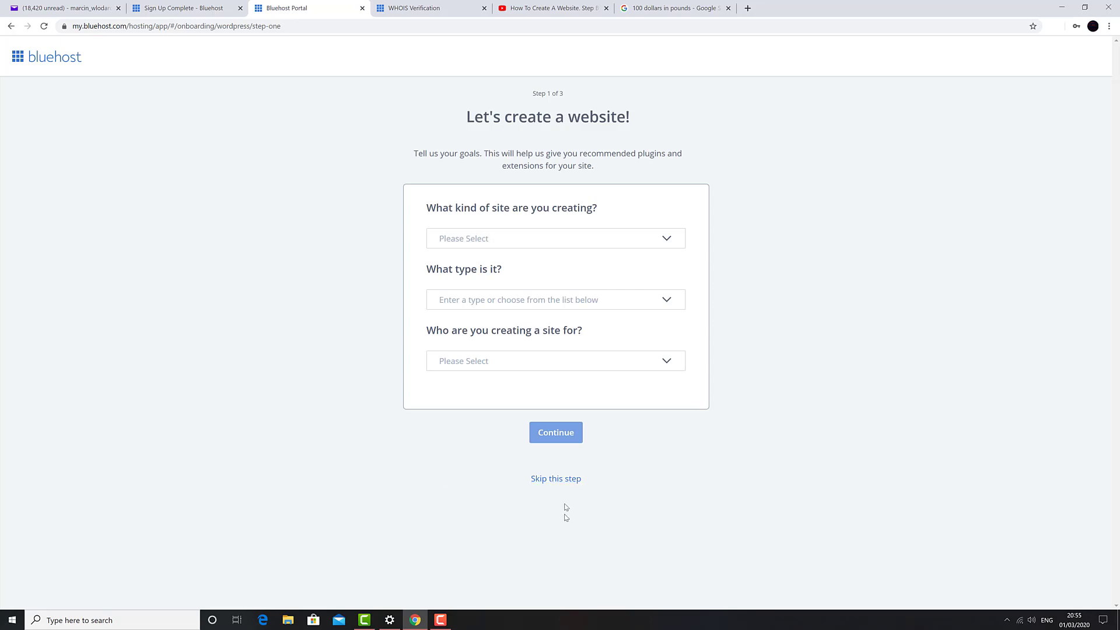
# Step: Skip the site goals, site details and theme steps, then enter the WordPress admin
pyautogui.click(561, 483)
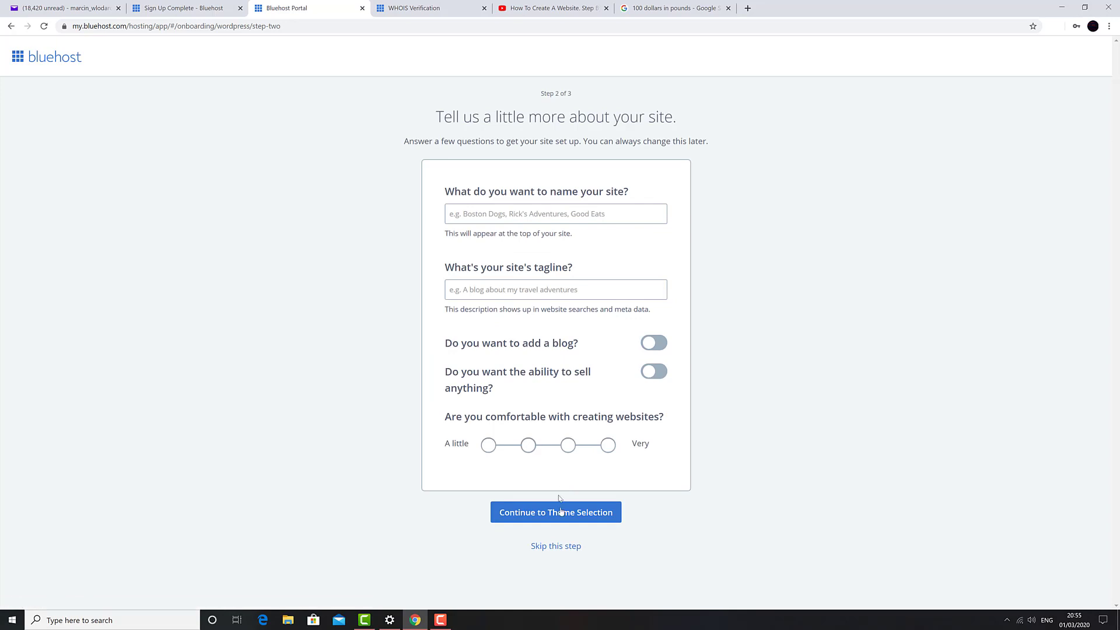
pyautogui.click(561, 548)
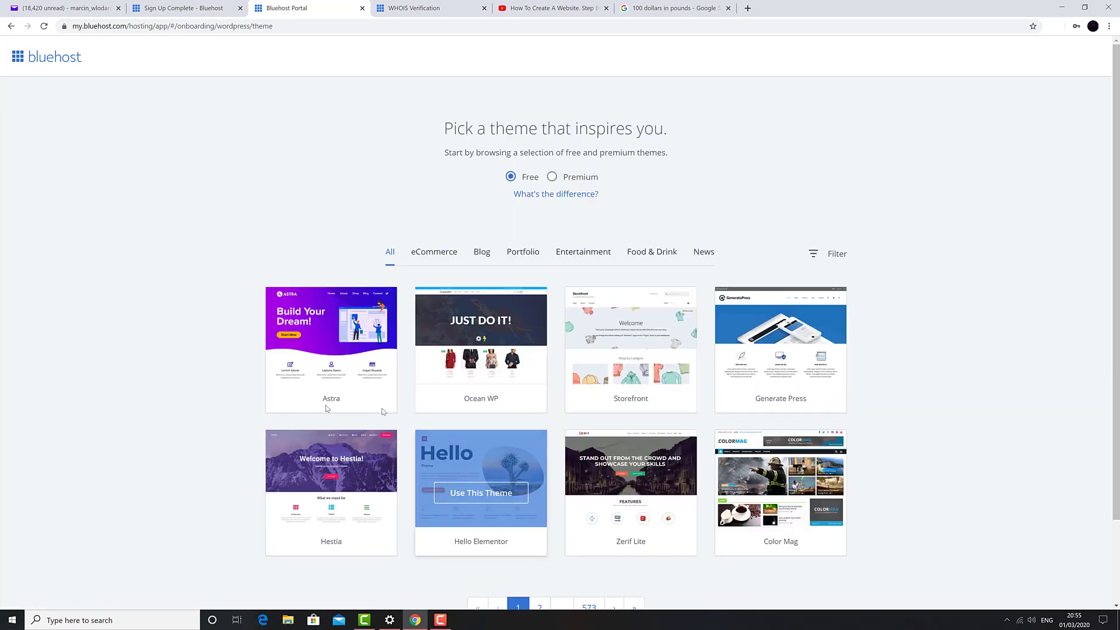
pyautogui.scroll(-3, 121, 213)
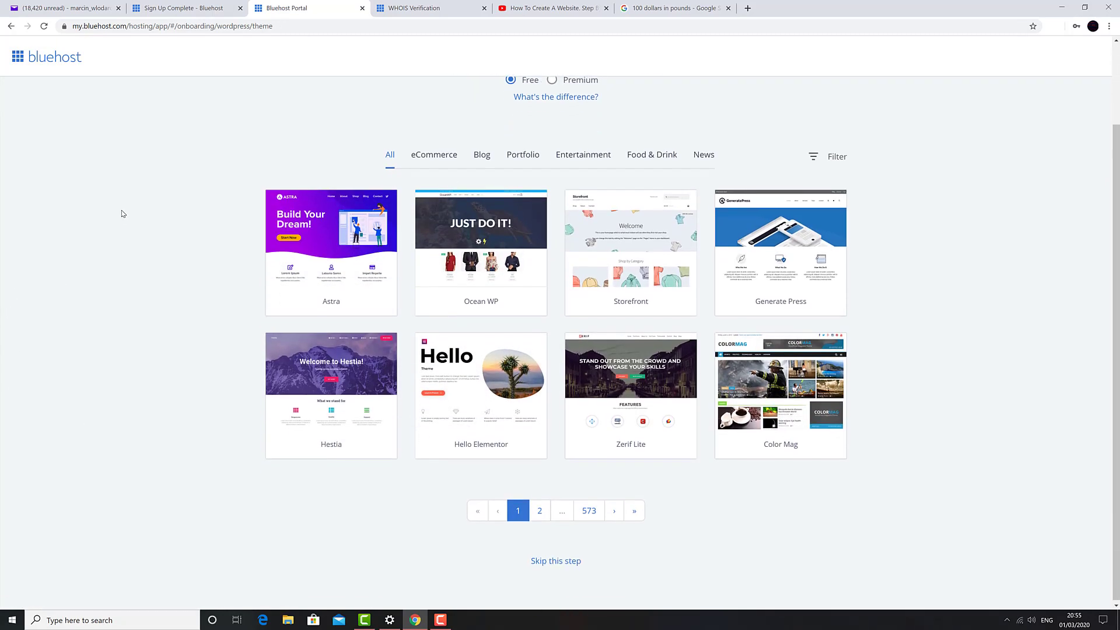
pyautogui.click(551, 560)
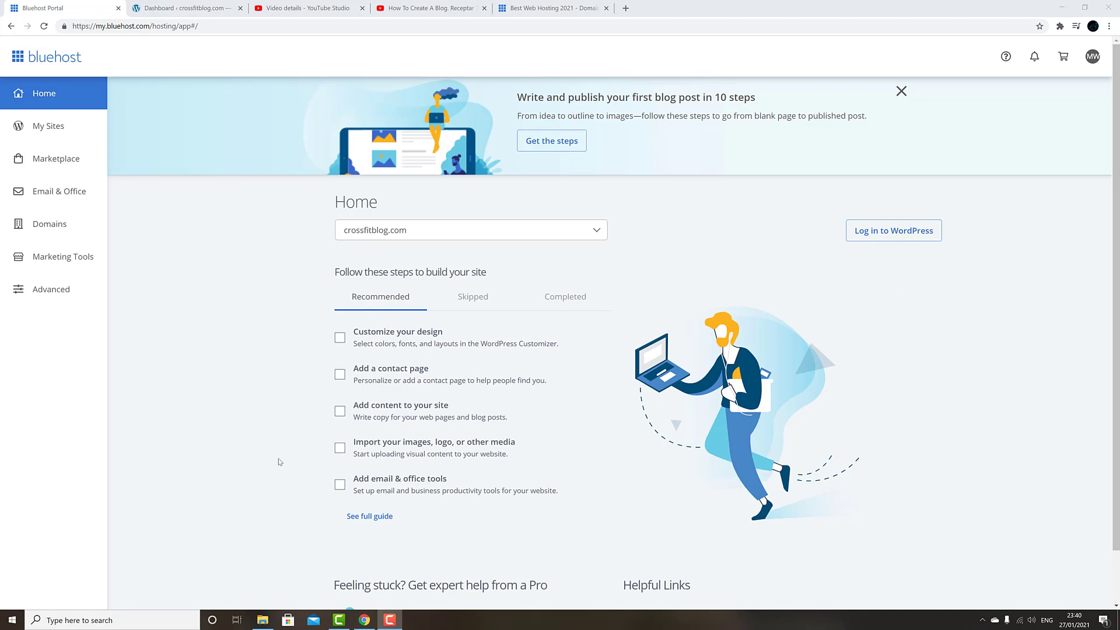
pyautogui.click(902, 233)
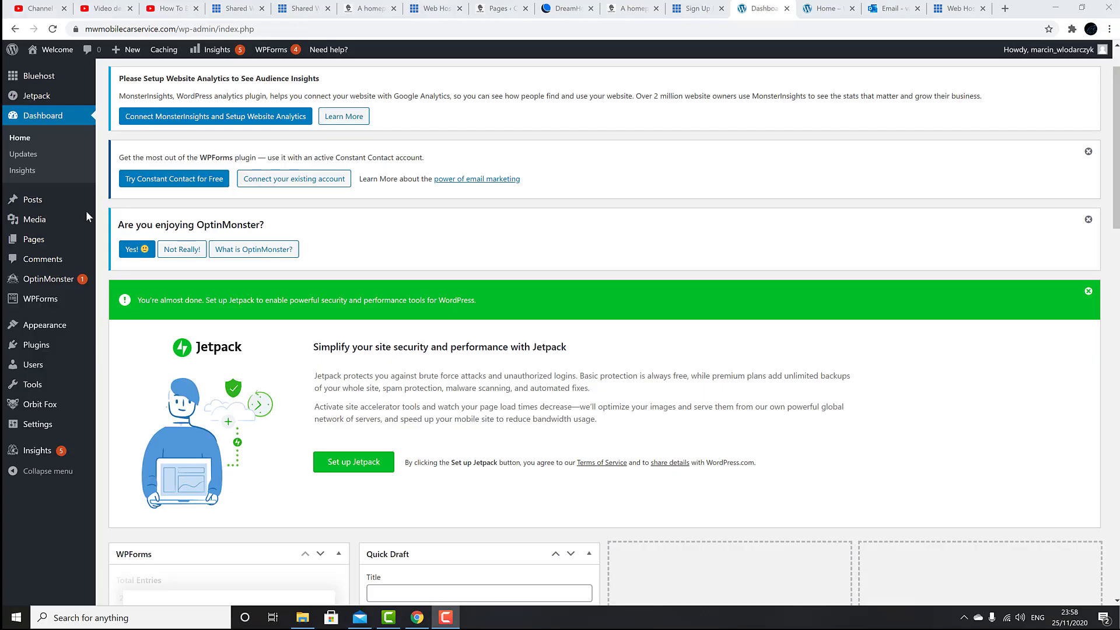
pyautogui.moveTo(85, 213)
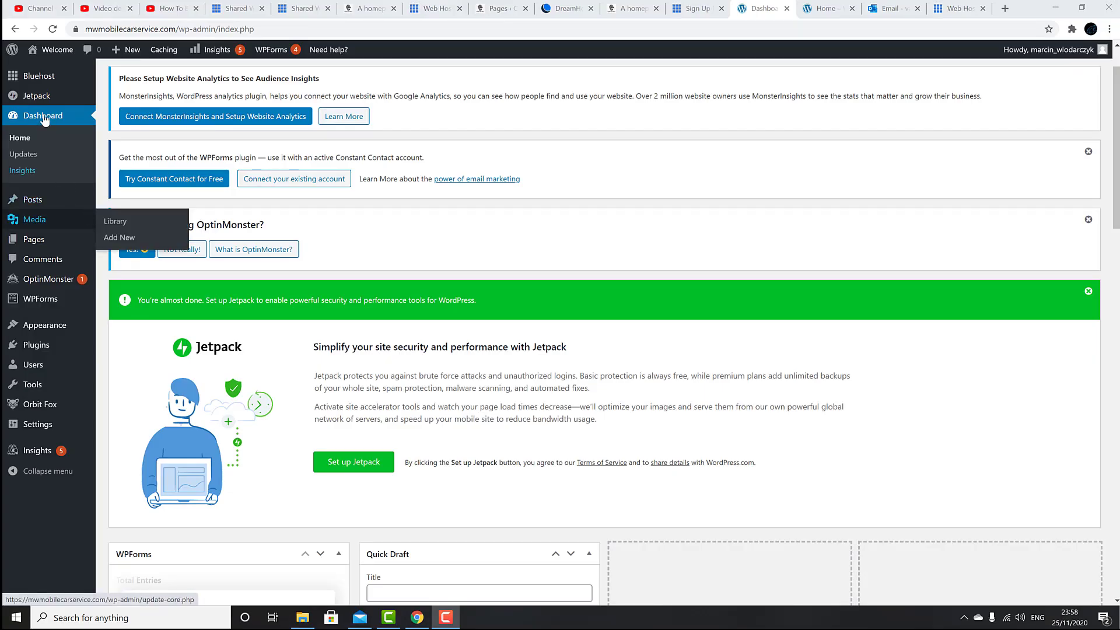
pyautogui.moveTo(20, 76)
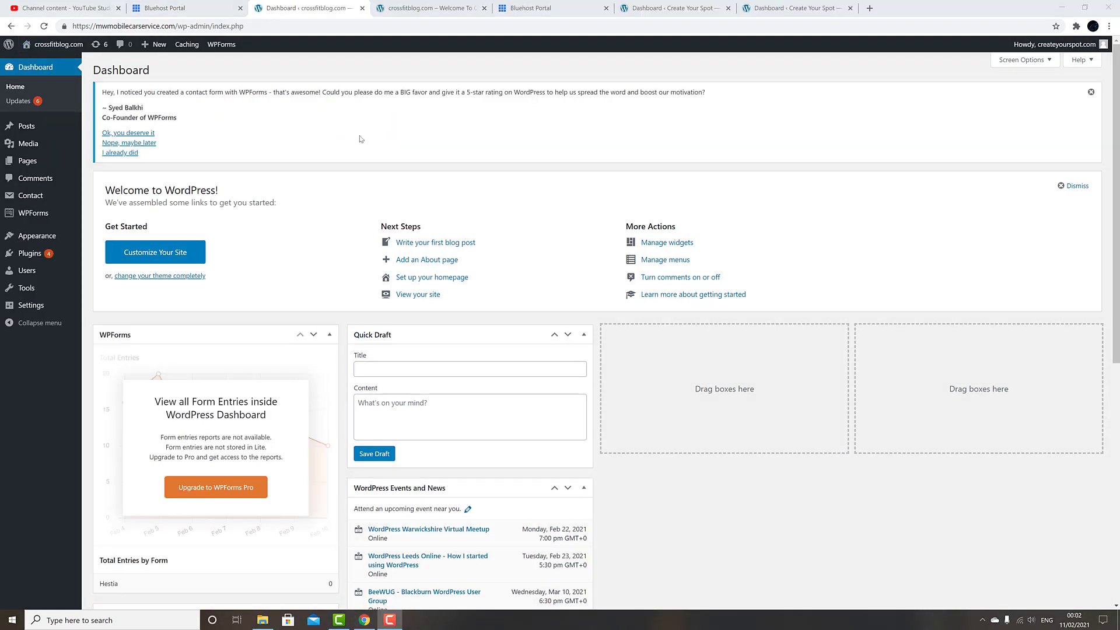
pyautogui.moveTo(24, 259)
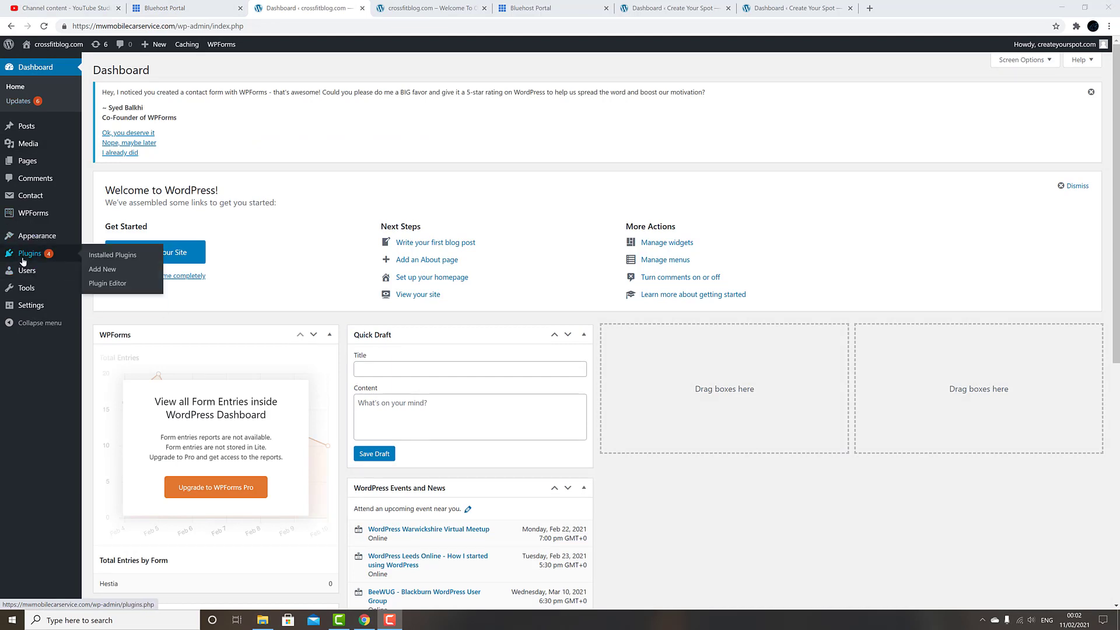
# Step: Search the plugin directory for 'wp reset', then install and activate WP Reset
pyautogui.click(103, 272)
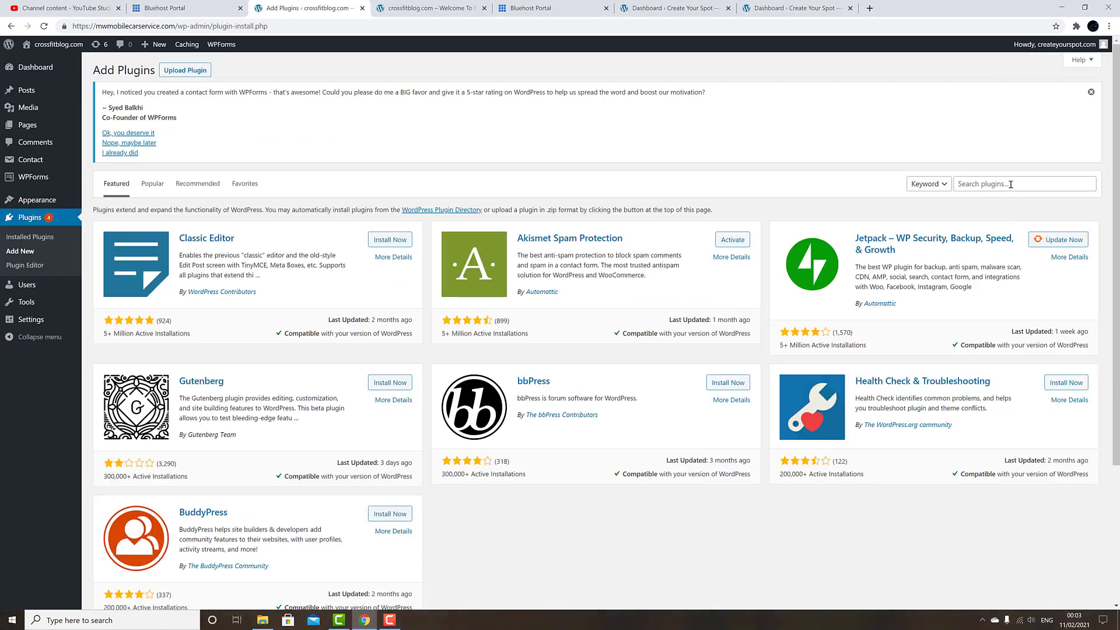
pyautogui.click(1011, 184)
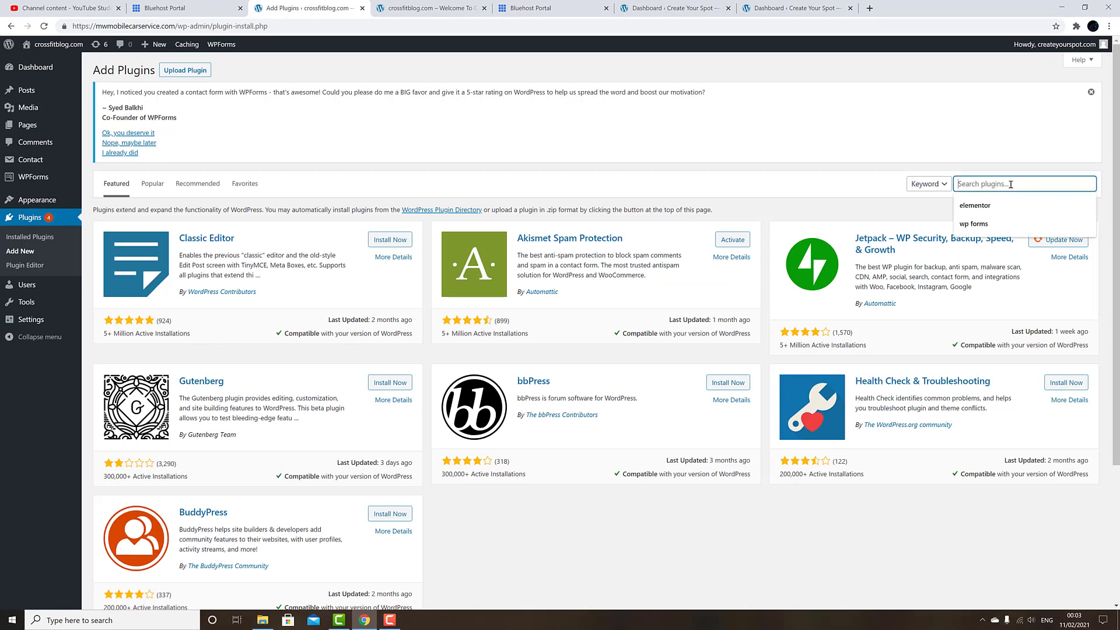
pyautogui.write('wp reset')
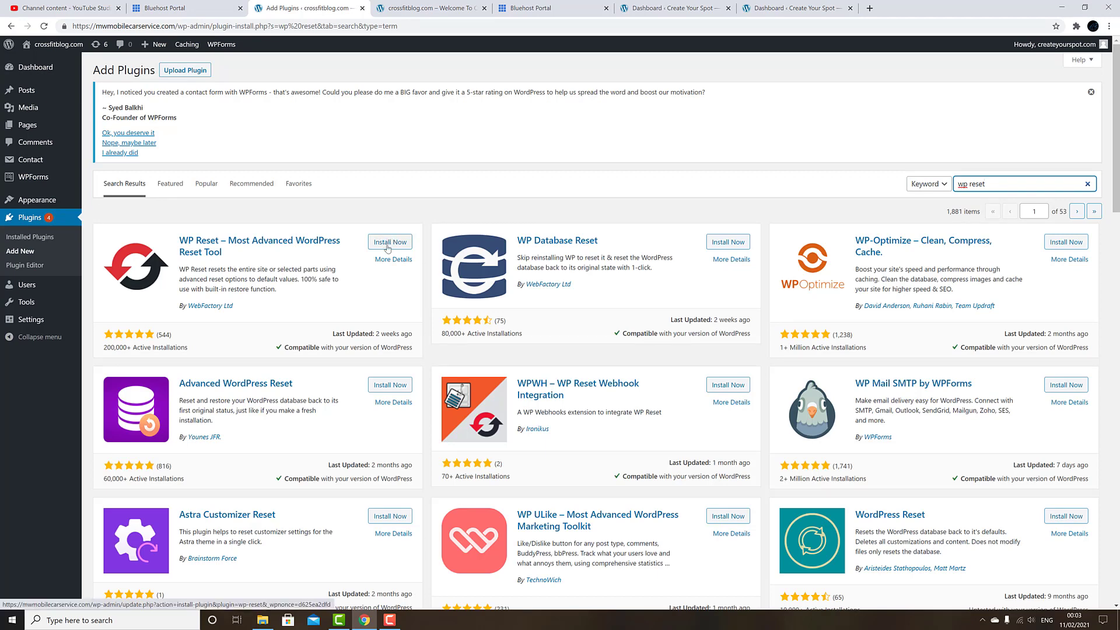
pyautogui.click(386, 245)
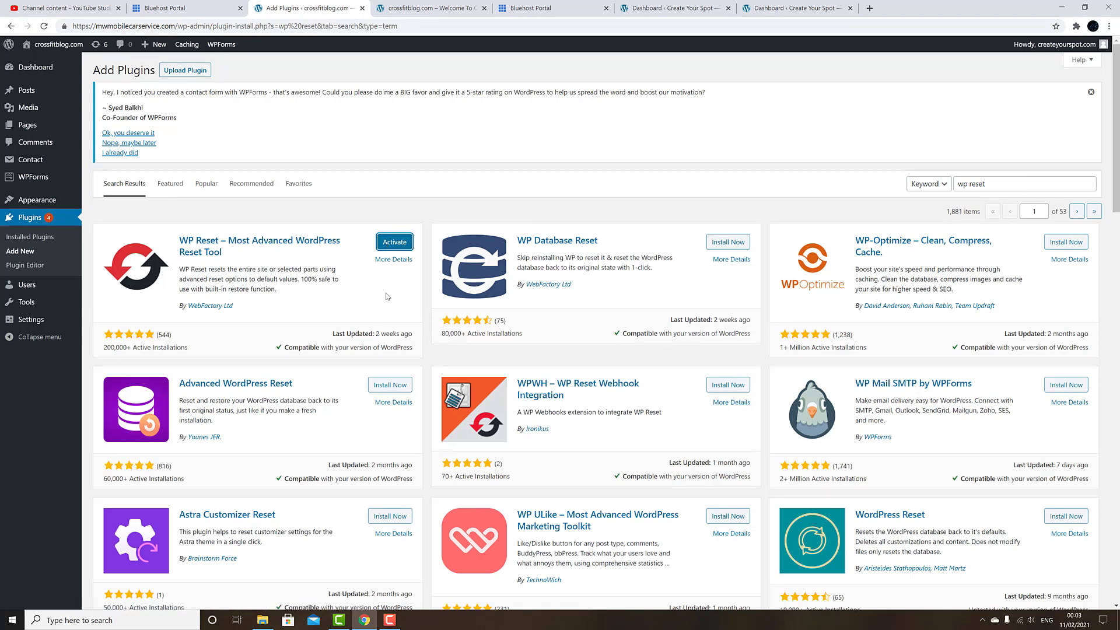
pyautogui.click(391, 241)
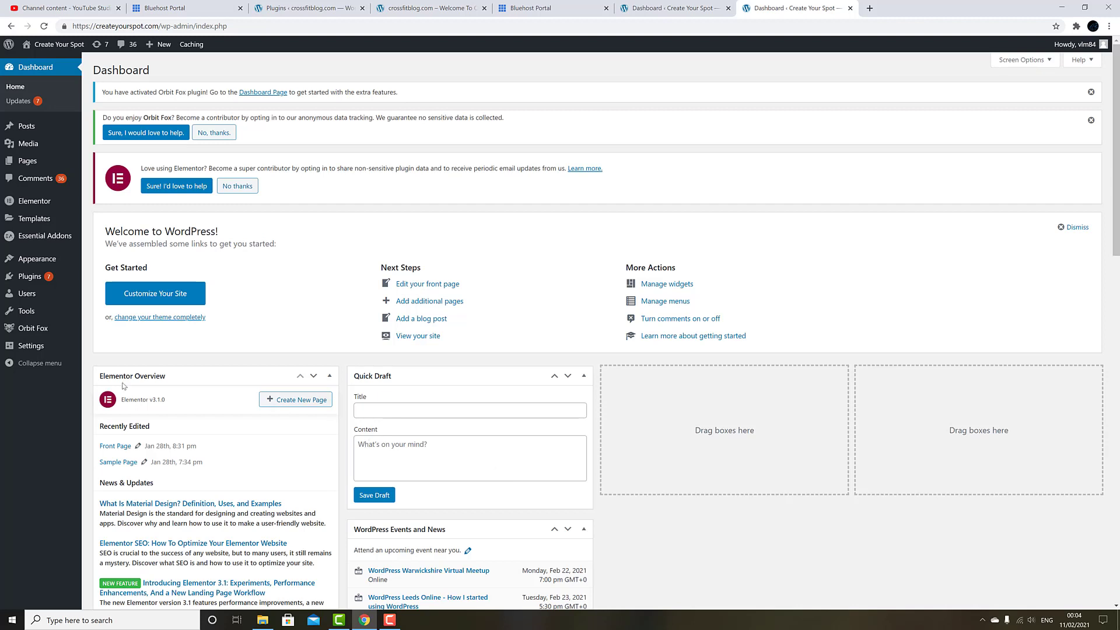
# Step: On the WP Reset page, choose to reactivate WP Reset and the Hestia theme afterwards
pyautogui.moveTo(26, 311)
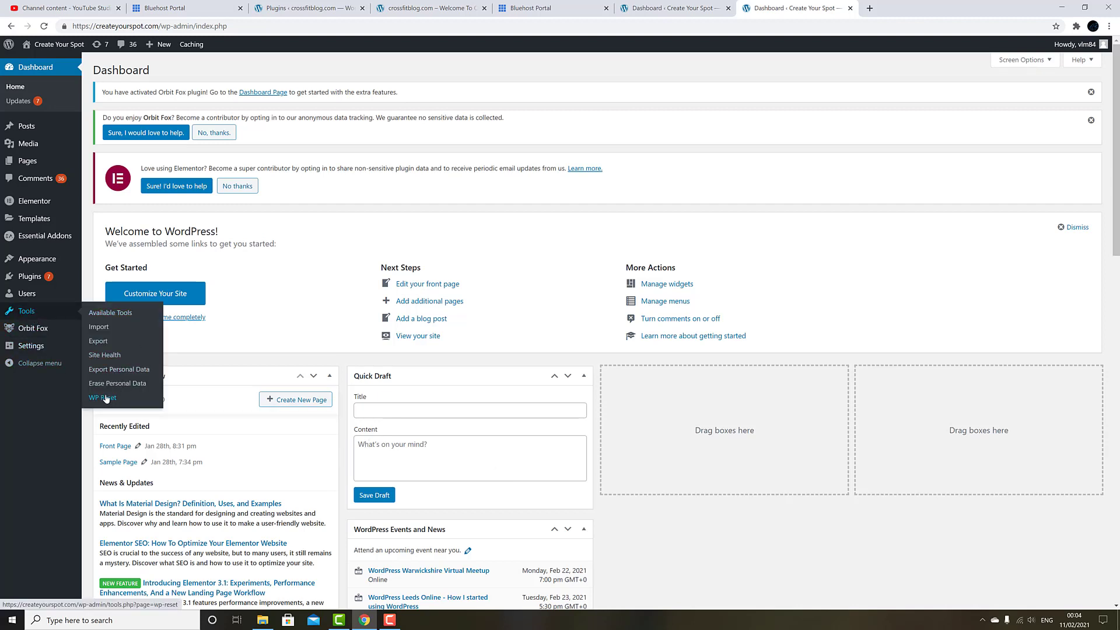
pyautogui.click(106, 398)
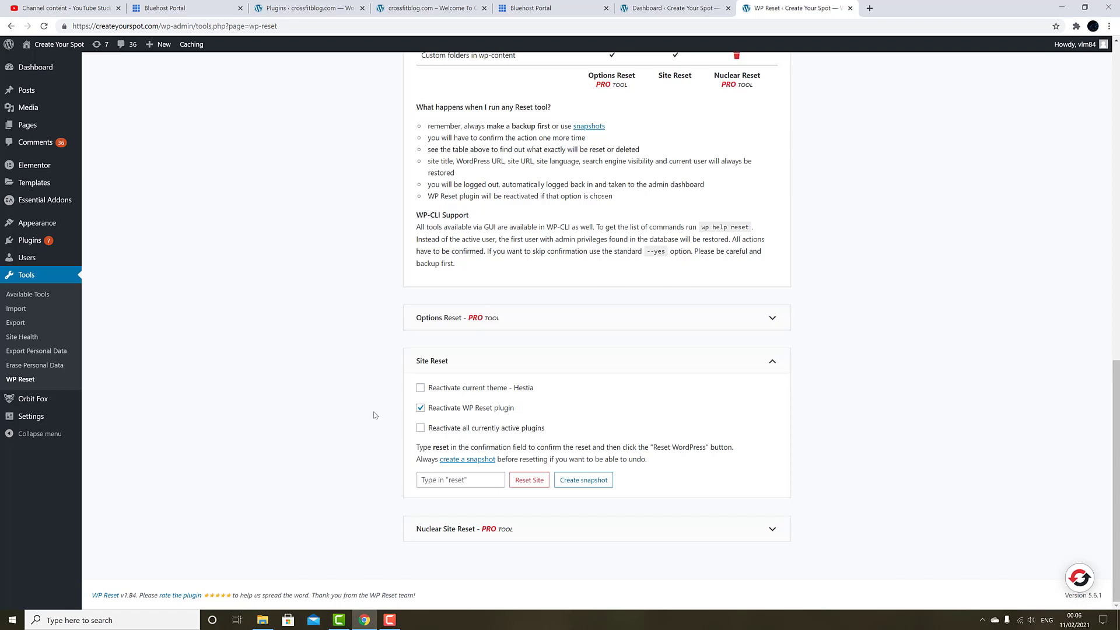
pyautogui.click(421, 410)
pyautogui.click(420, 409)
pyautogui.click(421, 389)
# Step: Enter the 'reset' confirmation and wipe the site back to defaults
pyautogui.click(440, 480)
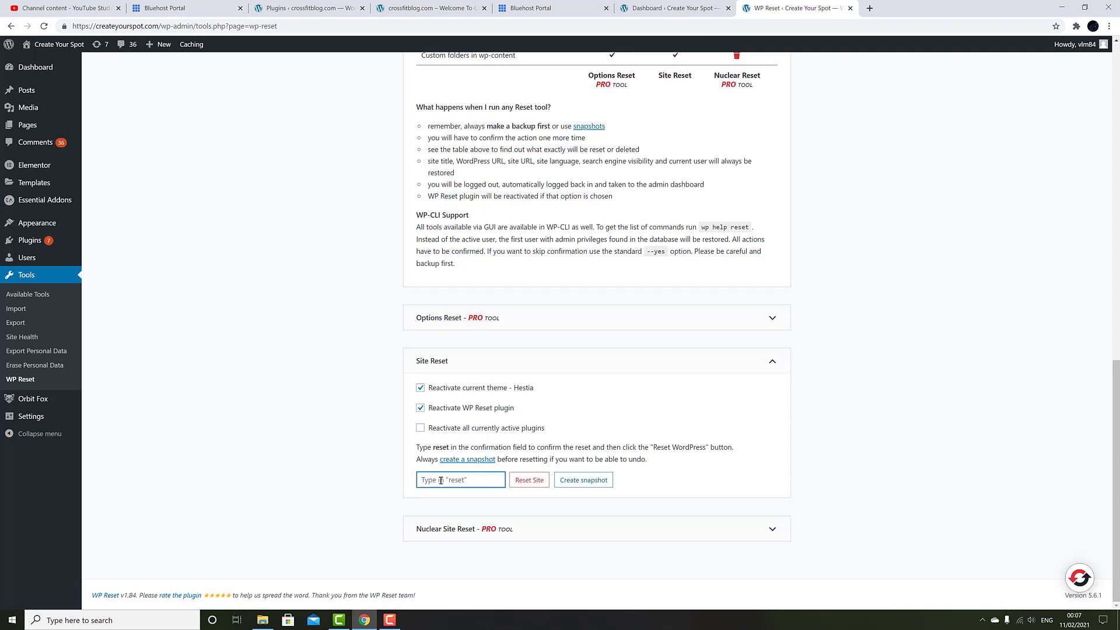
pyautogui.write('reset')
pyautogui.click(529, 480)
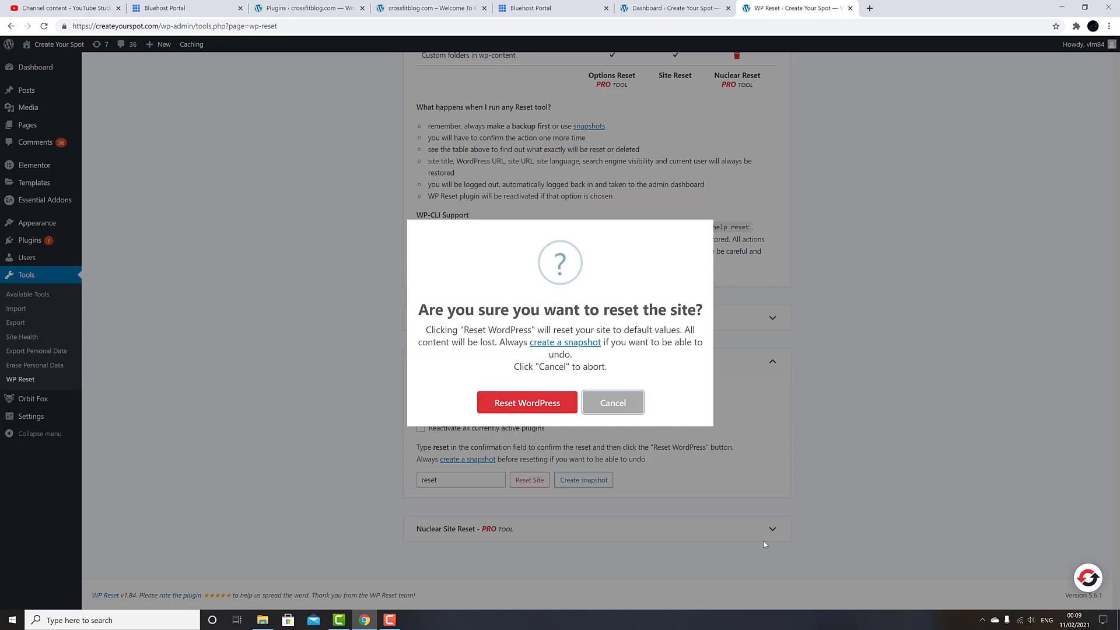
pyautogui.click(533, 407)
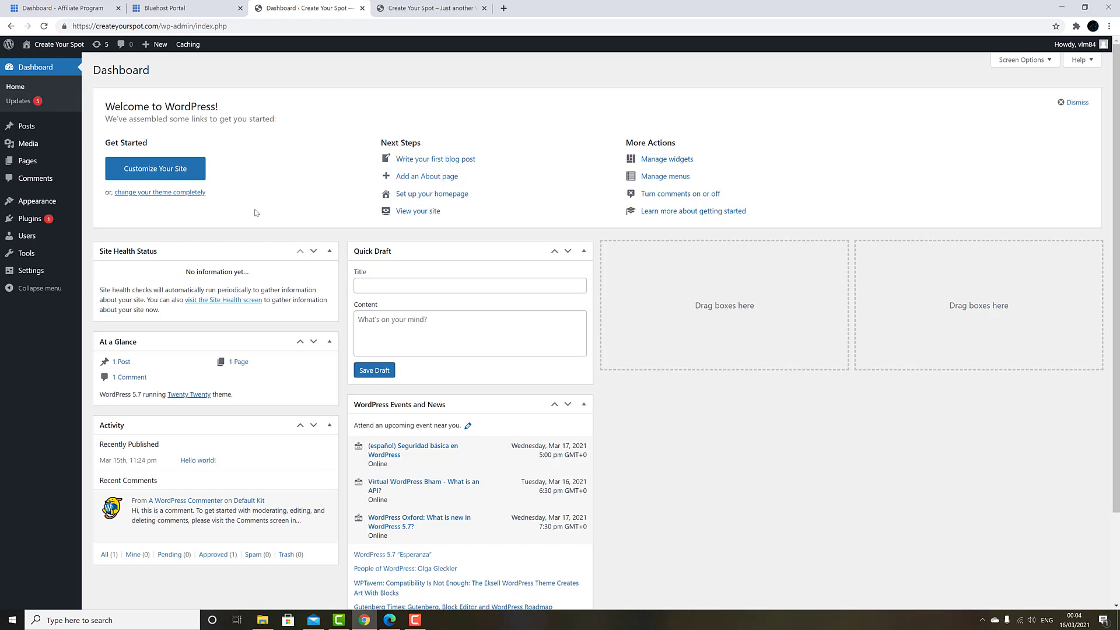
# Step: Bulk-trash the Privacy Policy and Sample Page, then view the site's front-page tab
pyautogui.moveTo(33, 164)
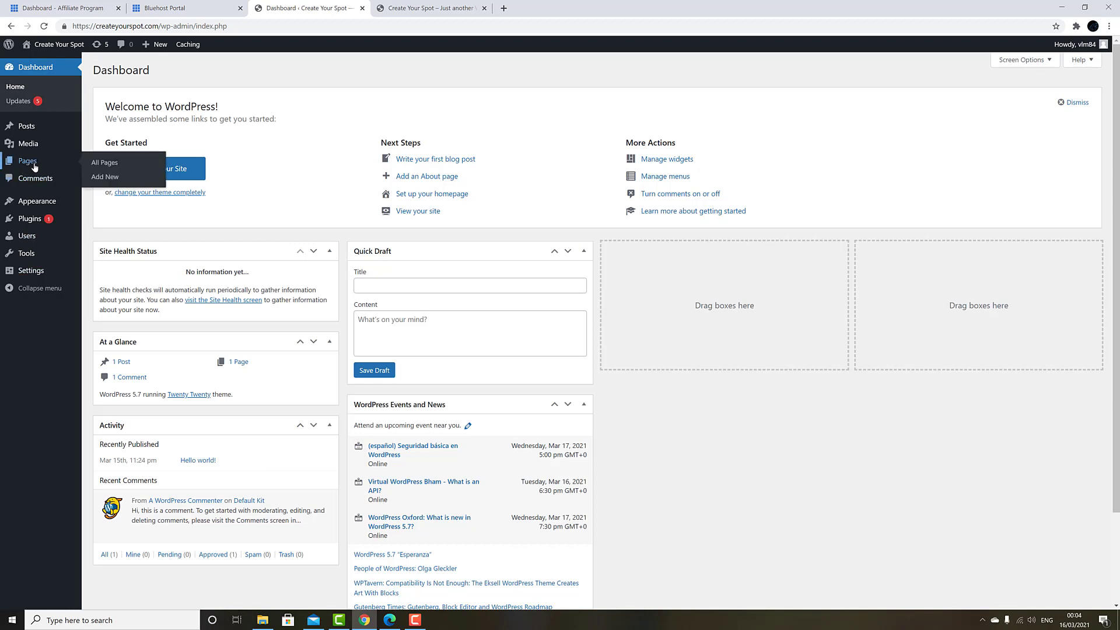
pyautogui.click(117, 164)
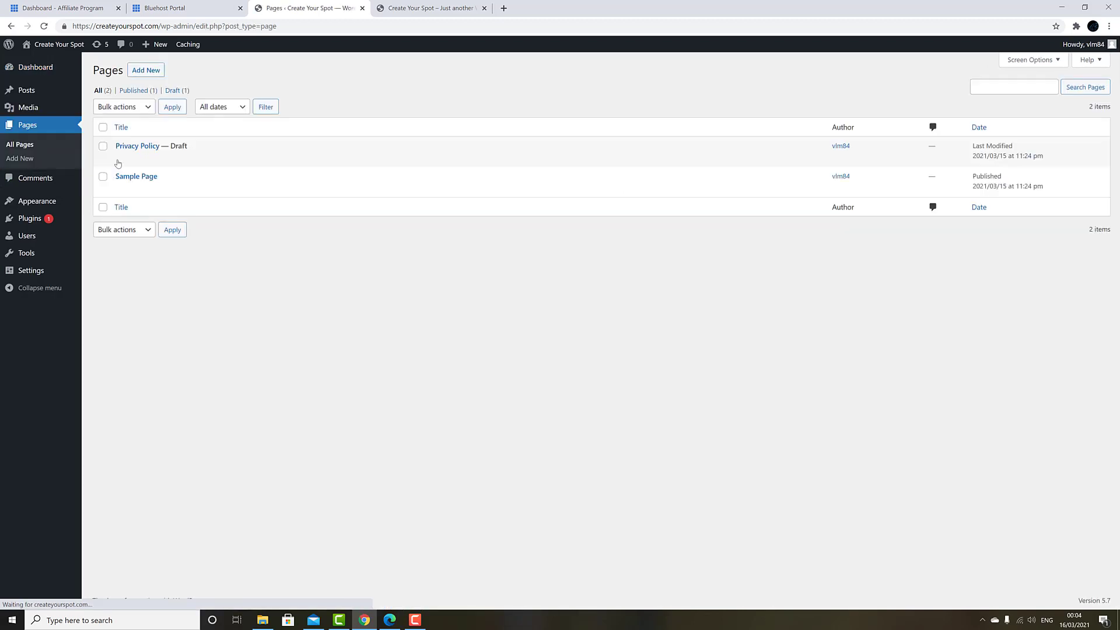
pyautogui.click(103, 127)
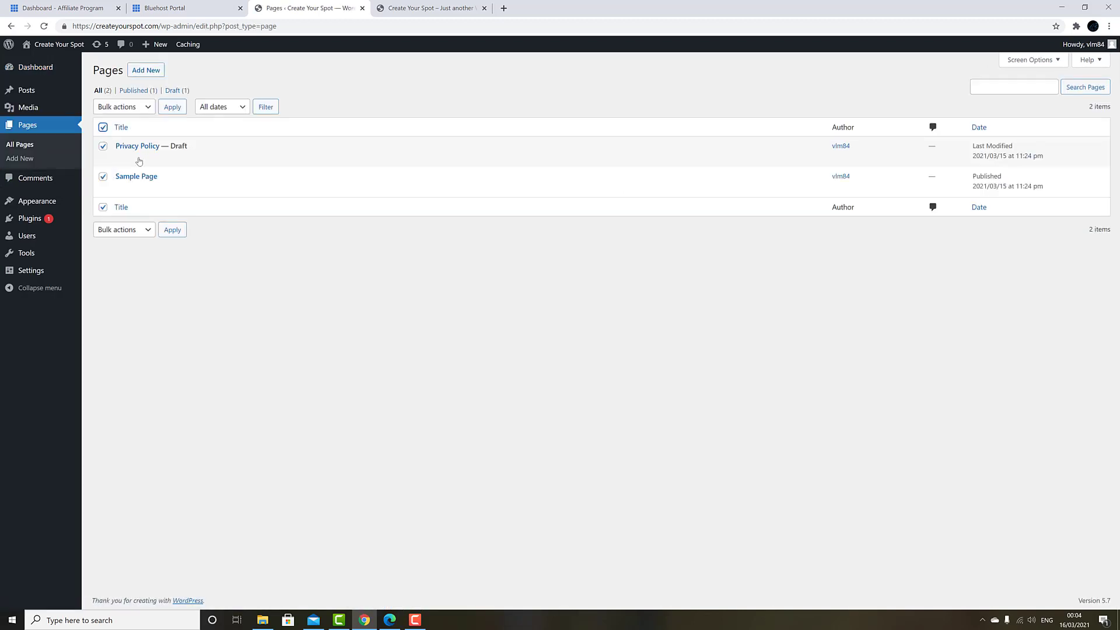
pyautogui.click(148, 109)
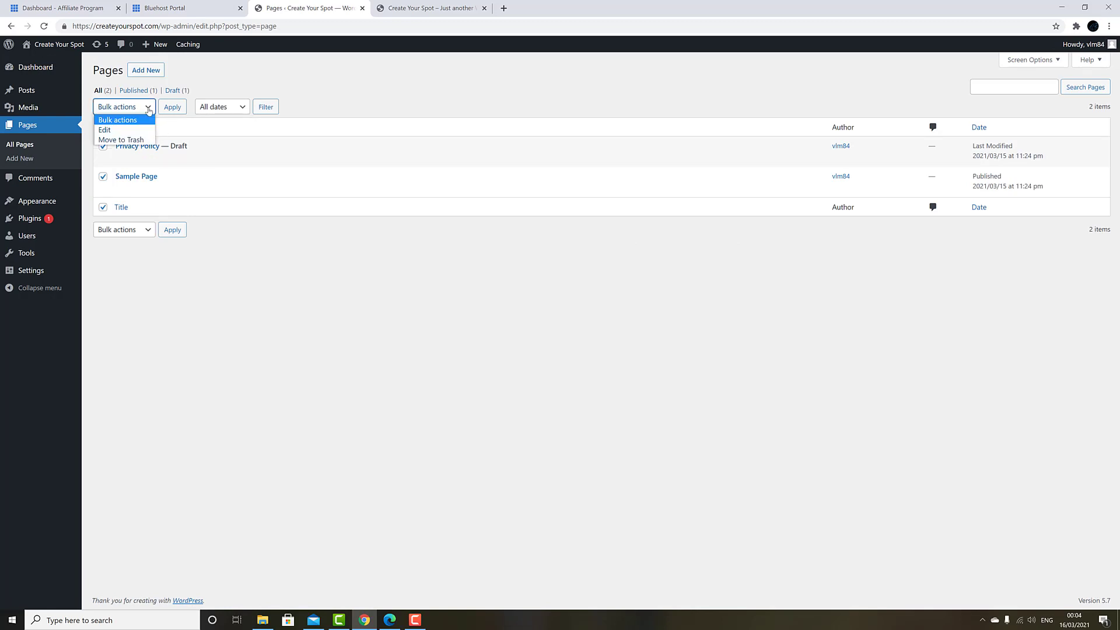
pyautogui.click(138, 141)
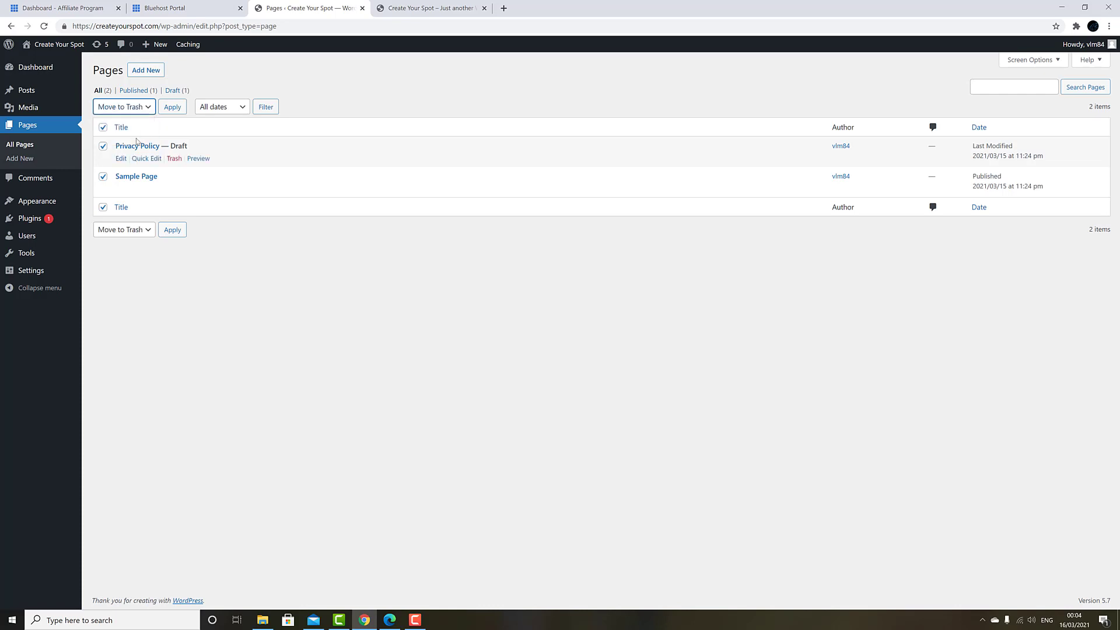
pyautogui.click(172, 230)
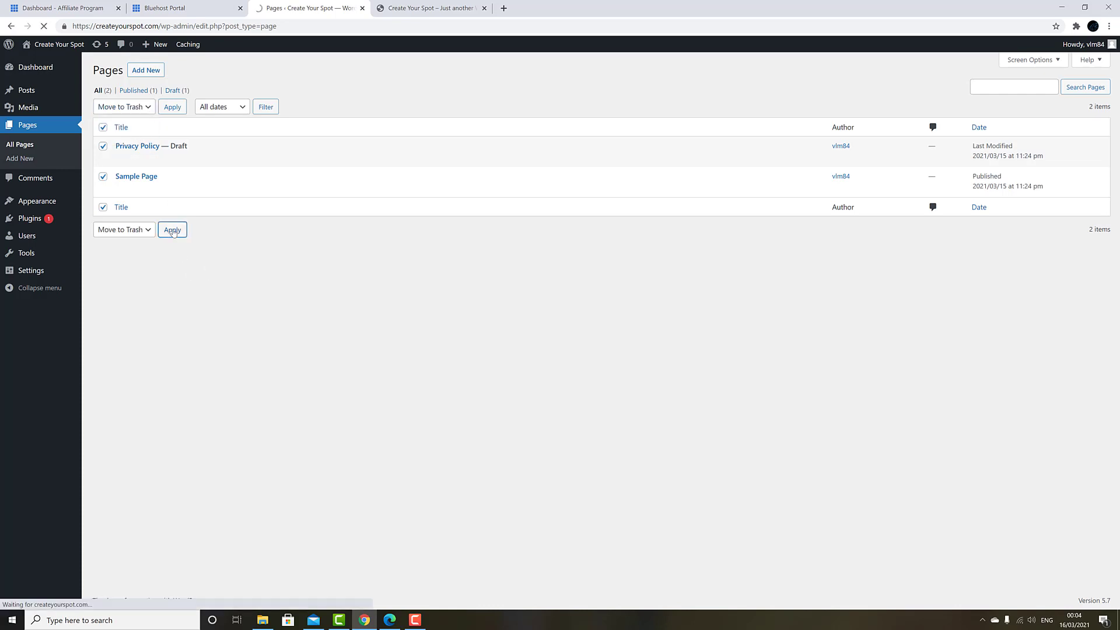
pyautogui.moveTo(35, 68)
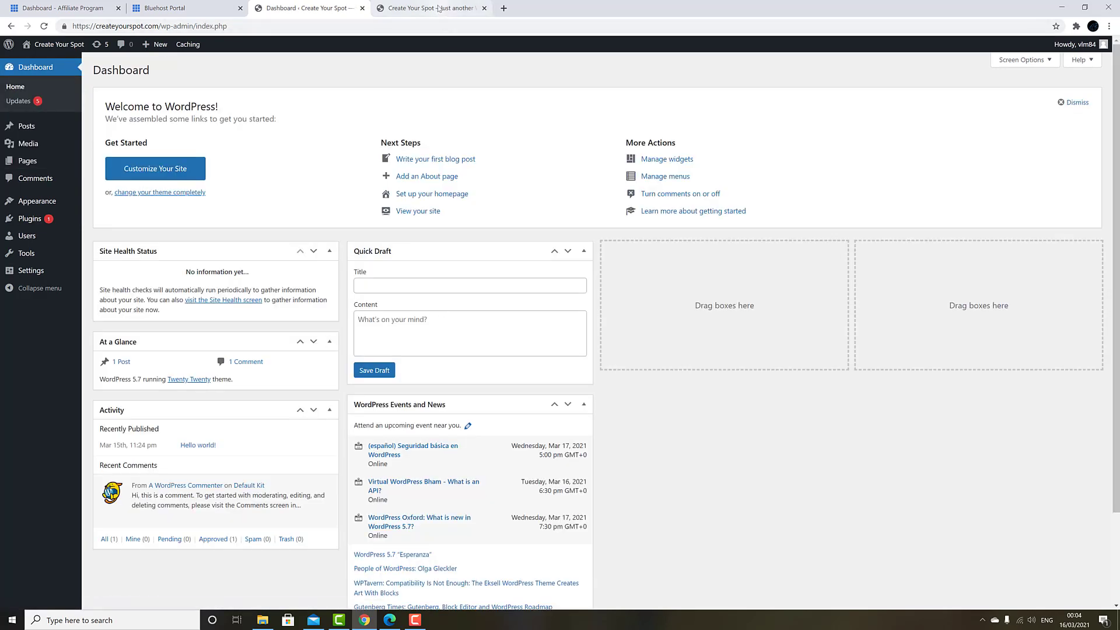
pyautogui.click(438, 7)
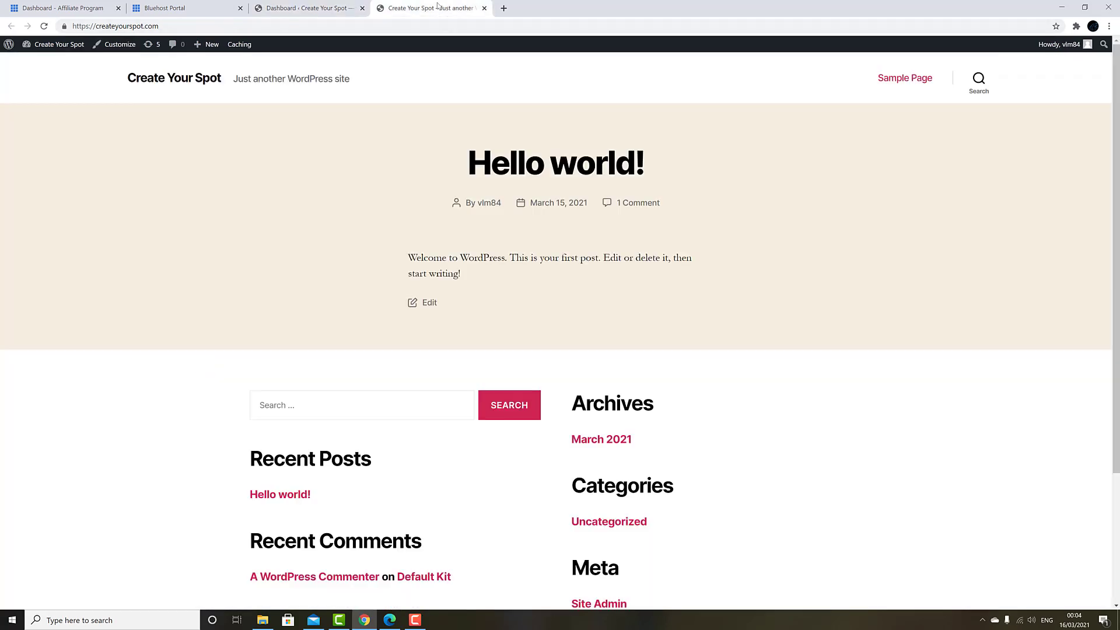
# Step: Reload the createyourspot.com front page to see the default Hello world! post
pyautogui.click(45, 26)
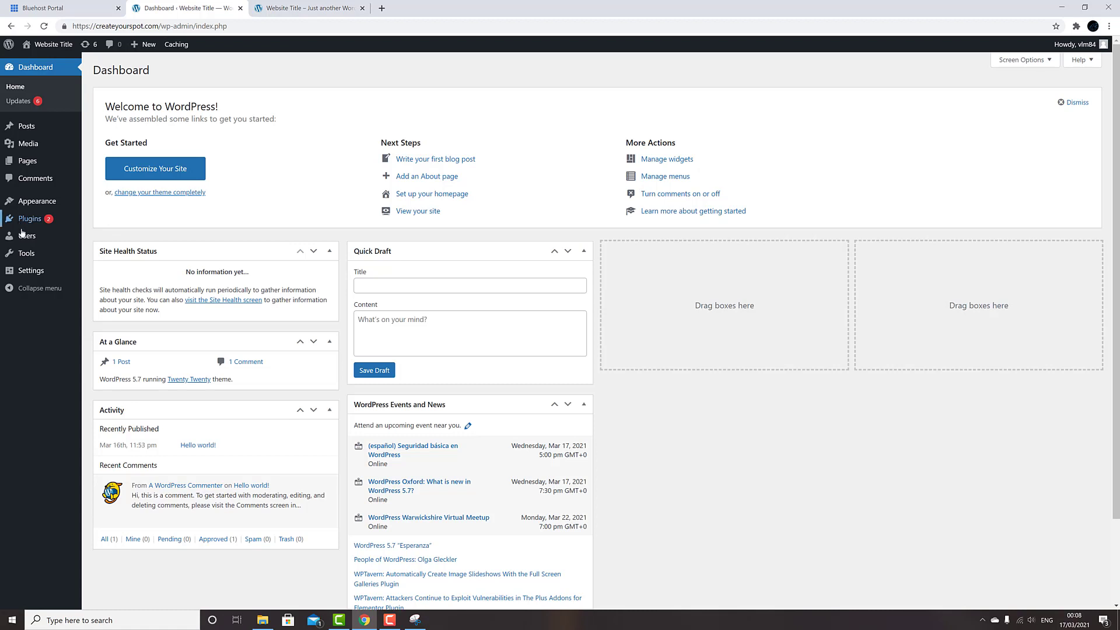
# Step: Search plugins for 'elementor', then install and activate Elementor Website Builder
pyautogui.moveTo(34, 221)
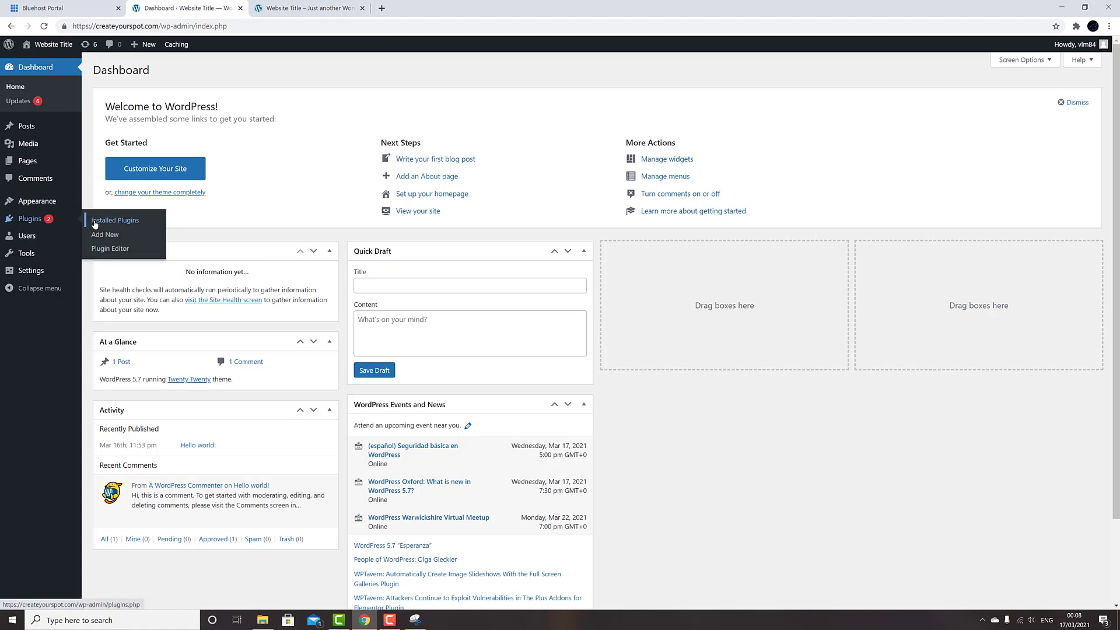
pyautogui.click(105, 236)
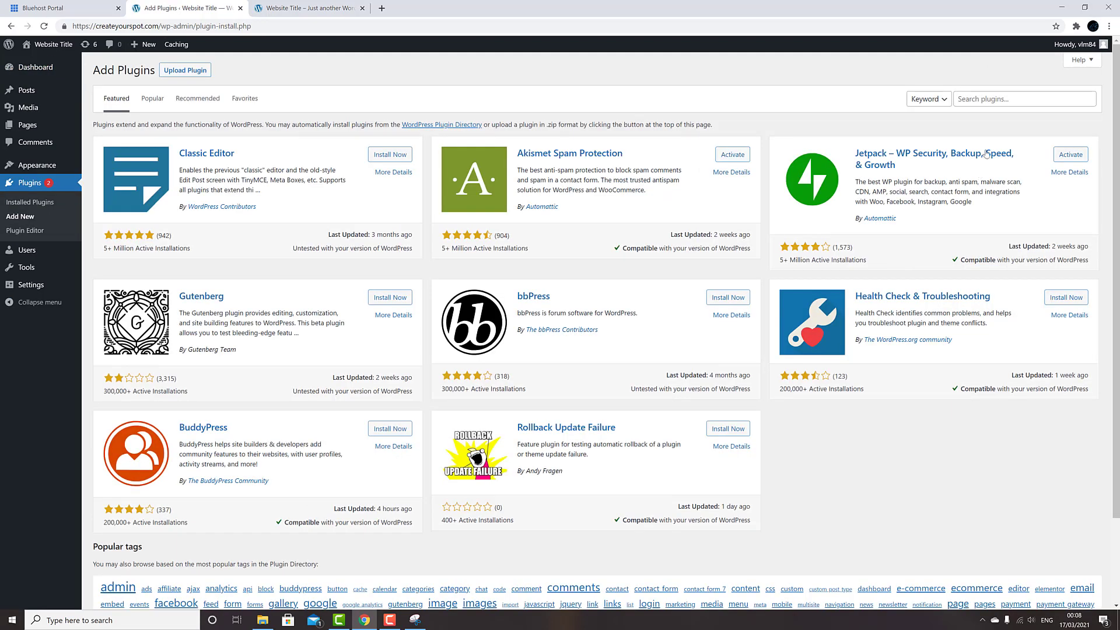
pyautogui.click(1005, 101)
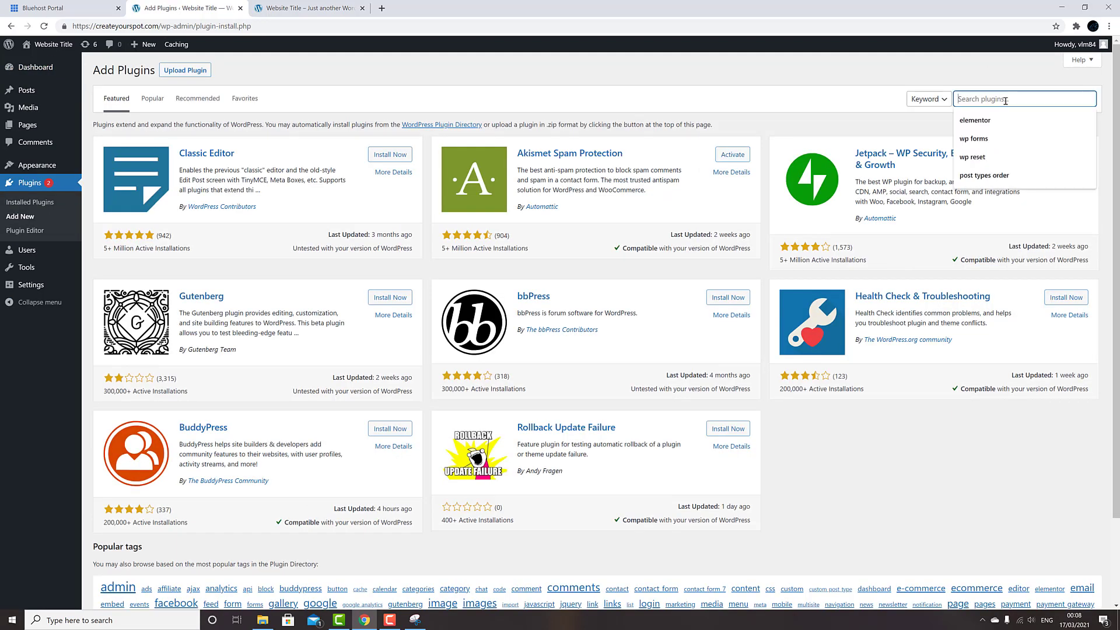
pyautogui.click(990, 124)
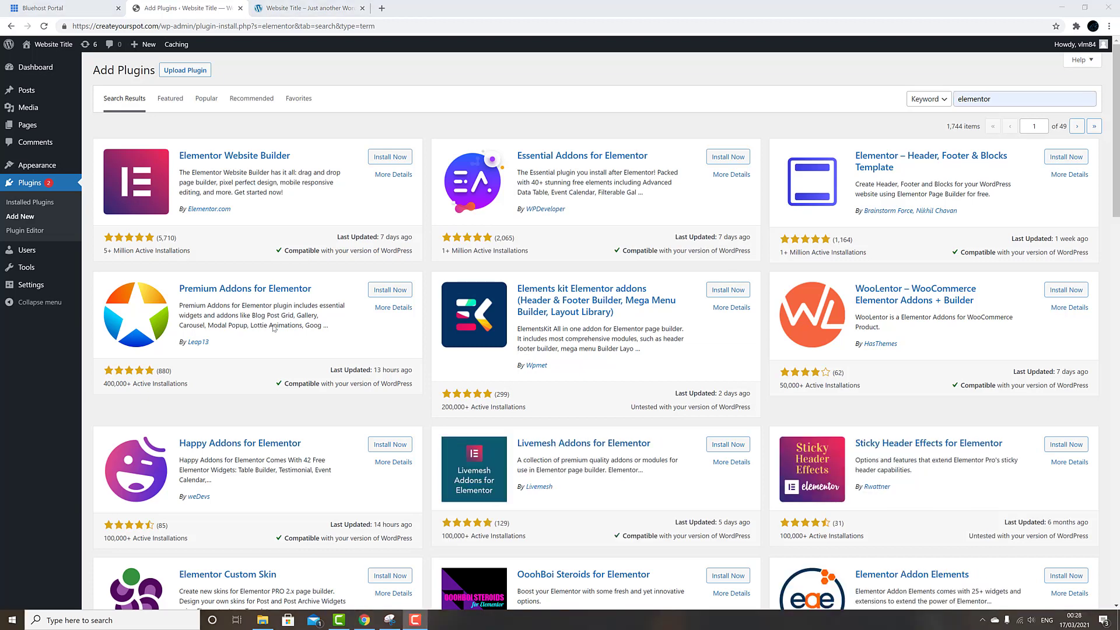
pyautogui.click(388, 157)
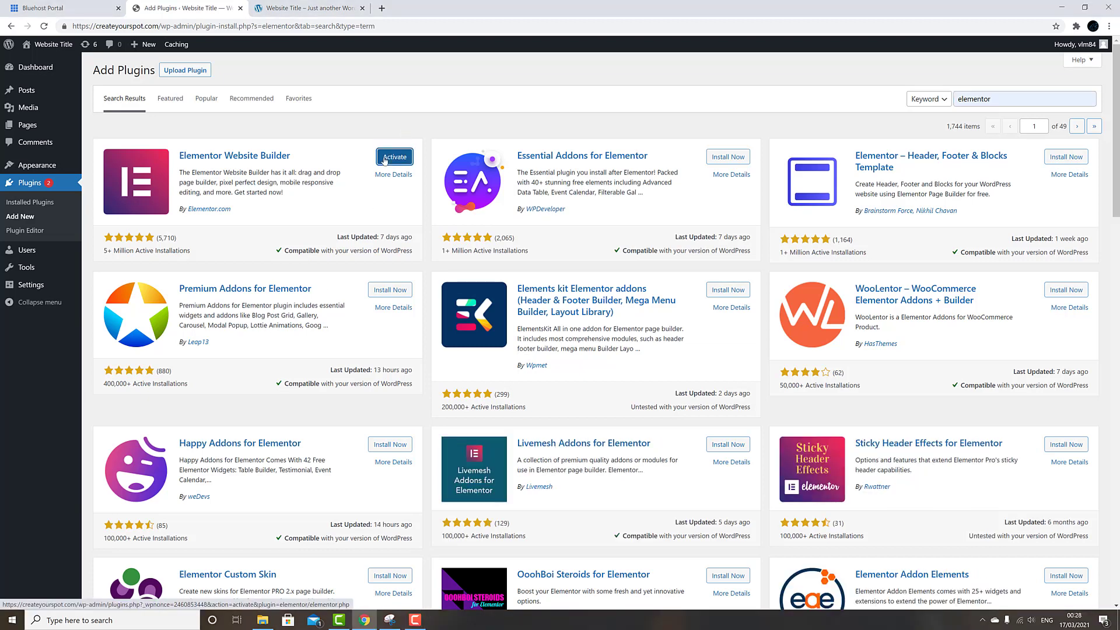
pyautogui.click(385, 160)
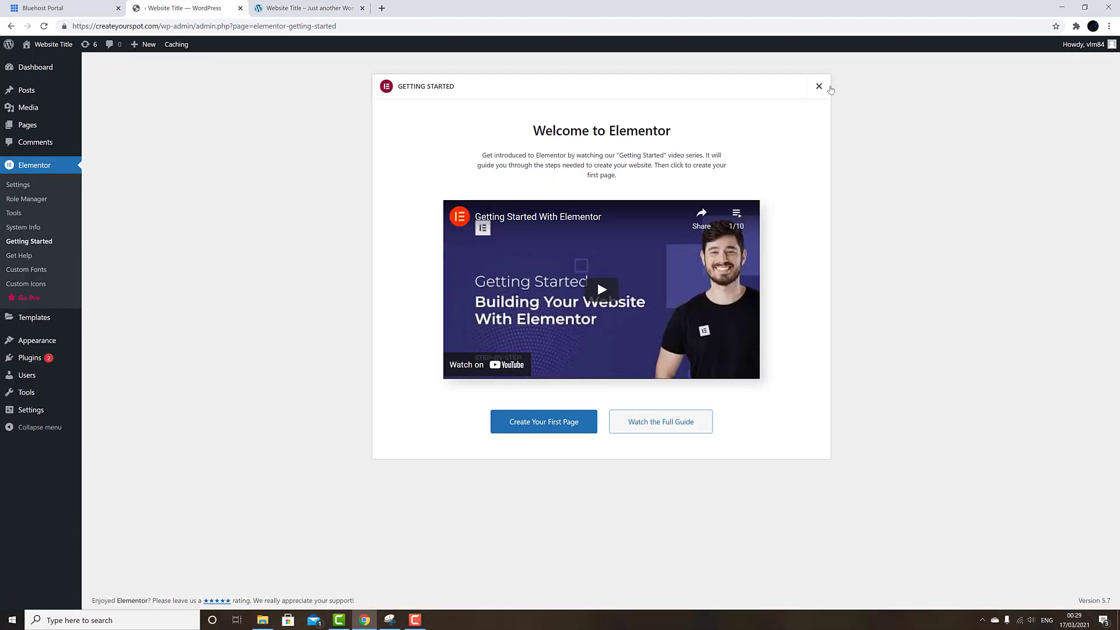
# Step: Dismiss the Elementor welcome dialog, then install and activate Essential Addons for Elementor from an 'elementor' plugin search
pyautogui.click(819, 88)
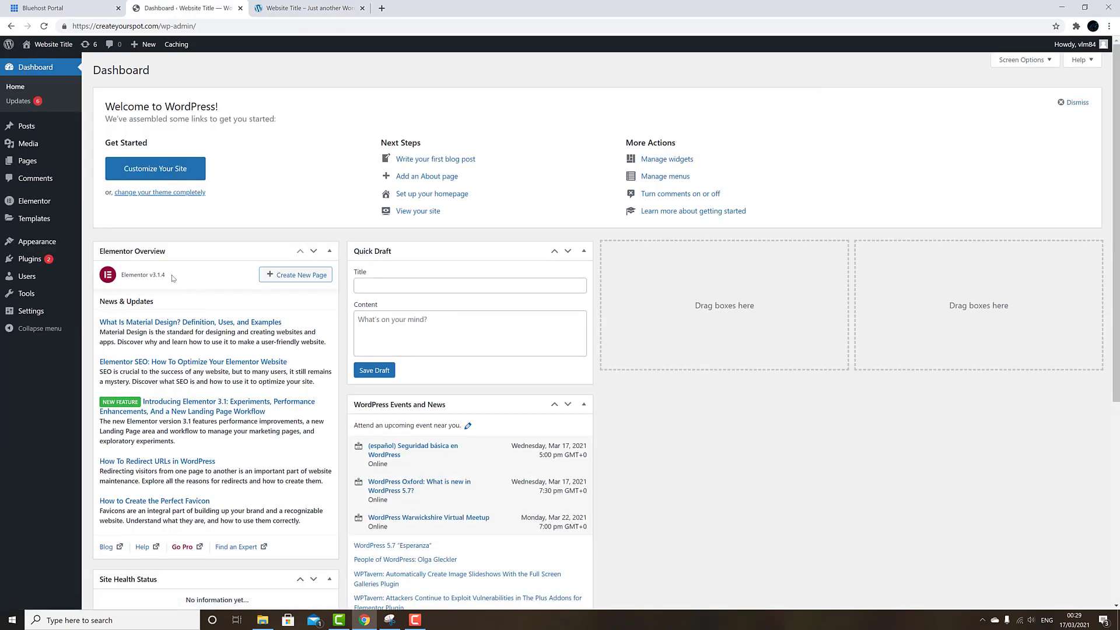
pyautogui.moveTo(30, 261)
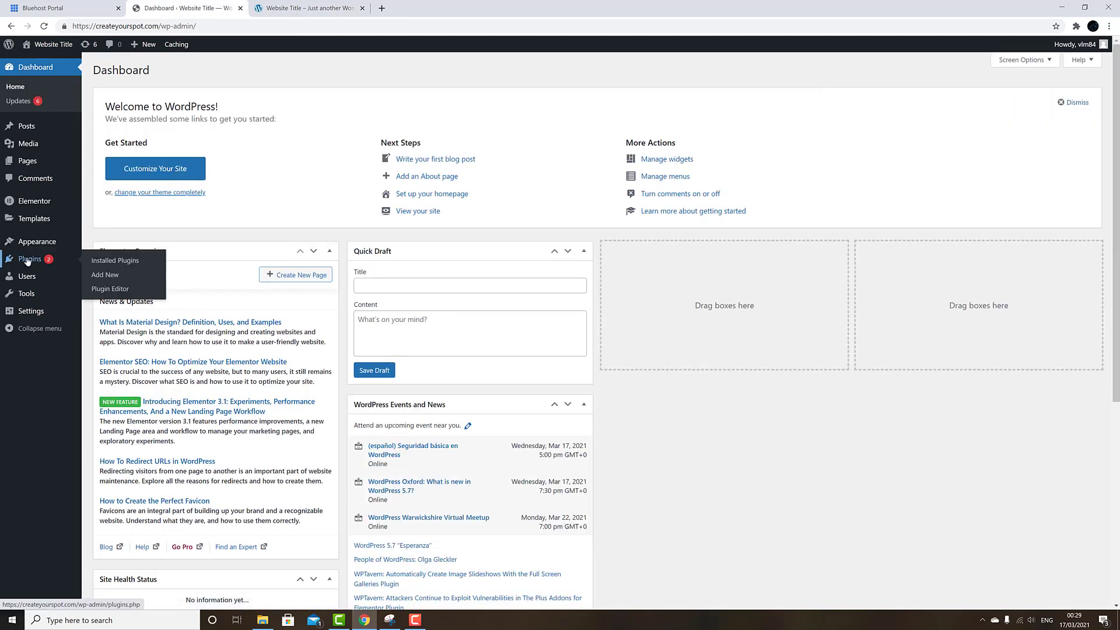
pyautogui.click(102, 275)
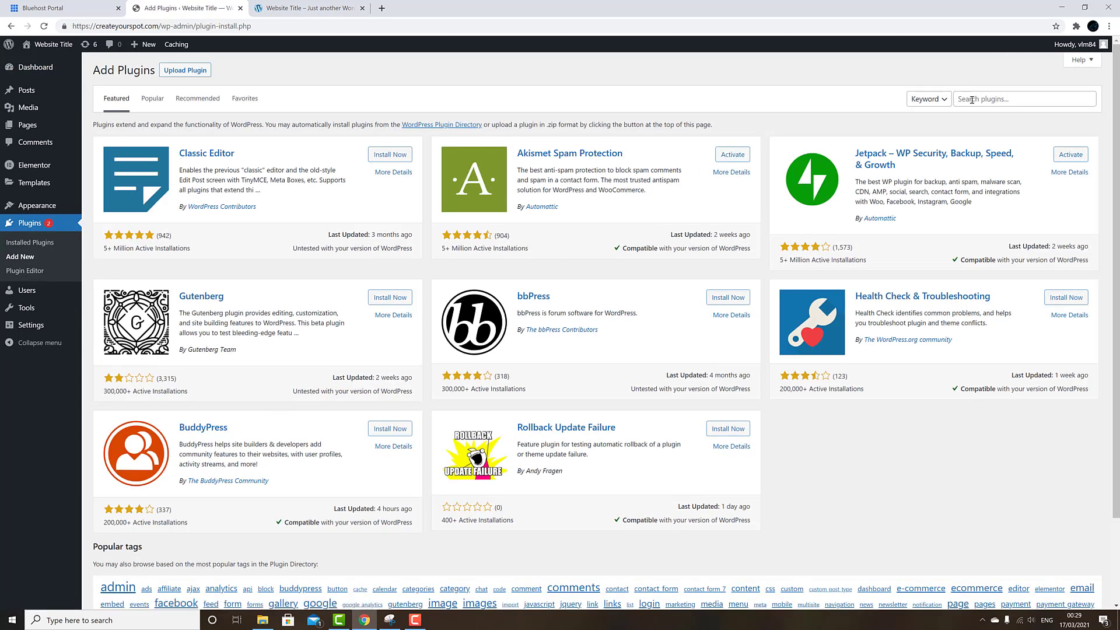
pyautogui.click(970, 99)
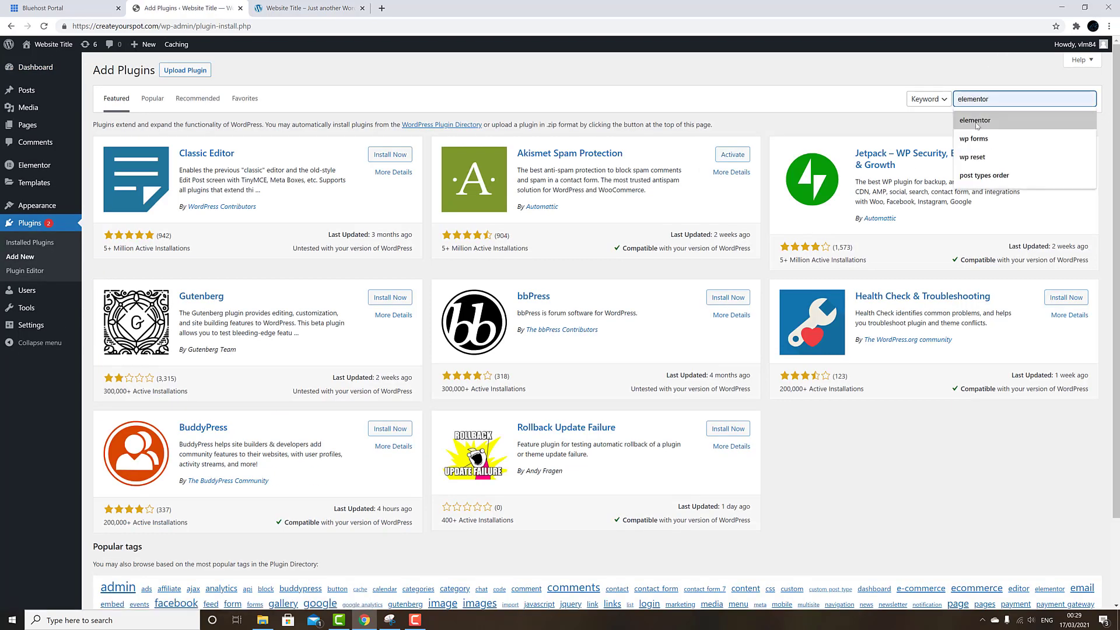
pyautogui.click(975, 121)
pyautogui.click(727, 156)
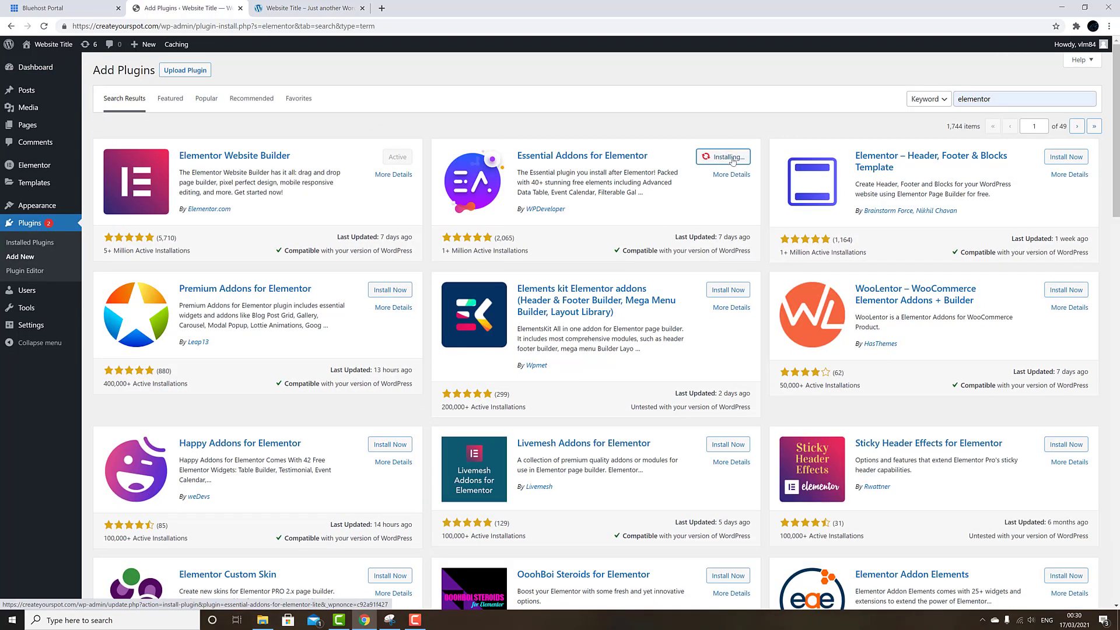
pyautogui.click(733, 162)
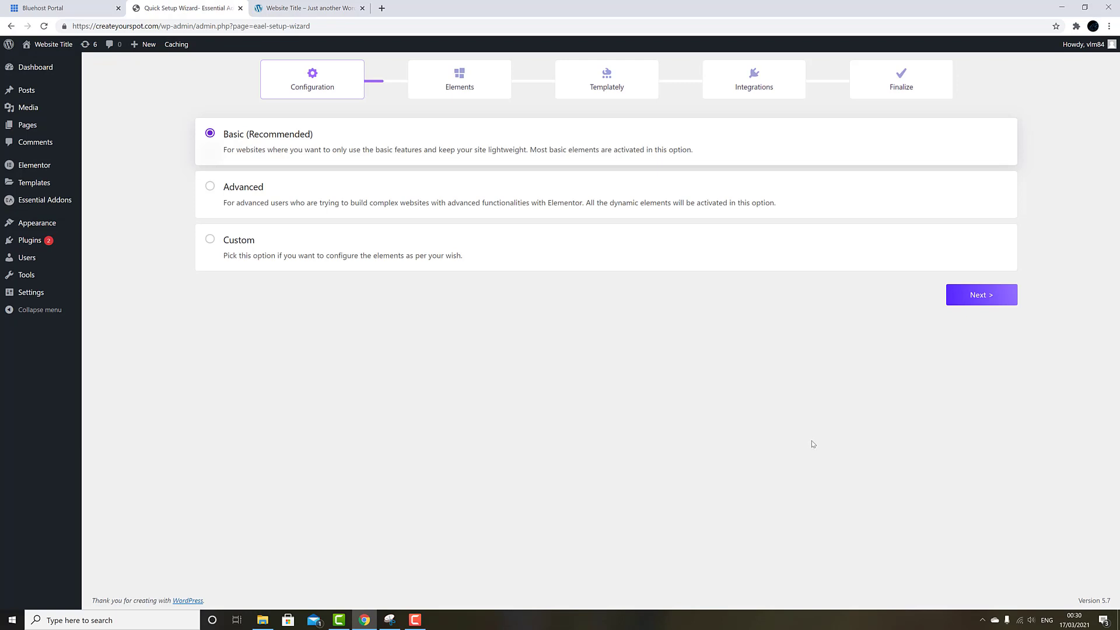
# Step: Run through the wizard with Basic (Recommended) and default elements, skip Templately and integrations, and finish
pyautogui.click(983, 300)
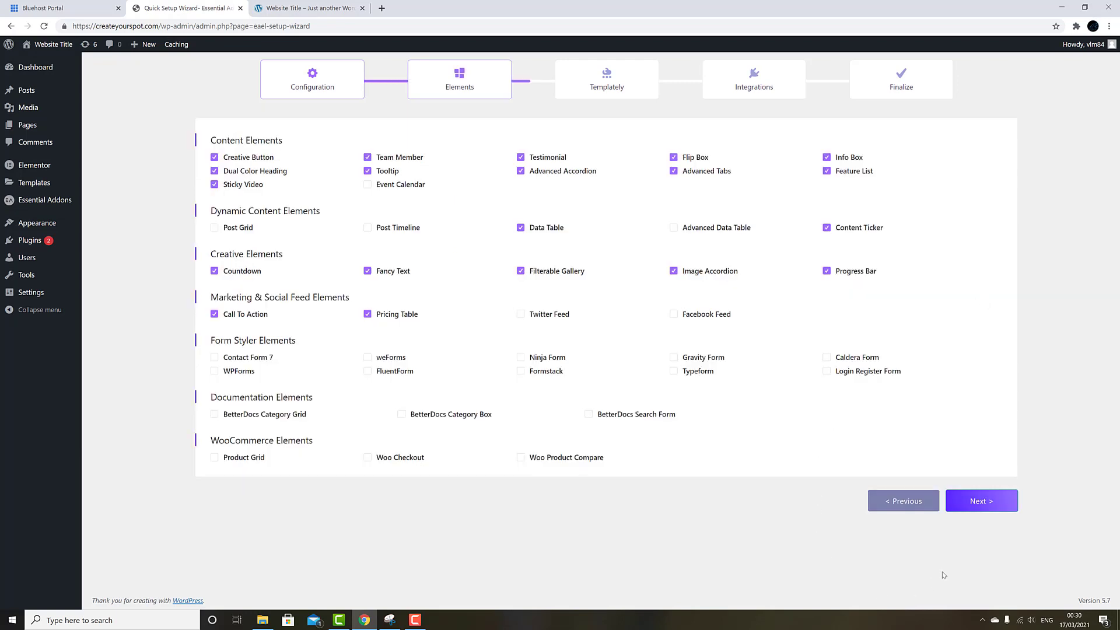
pyautogui.click(969, 500)
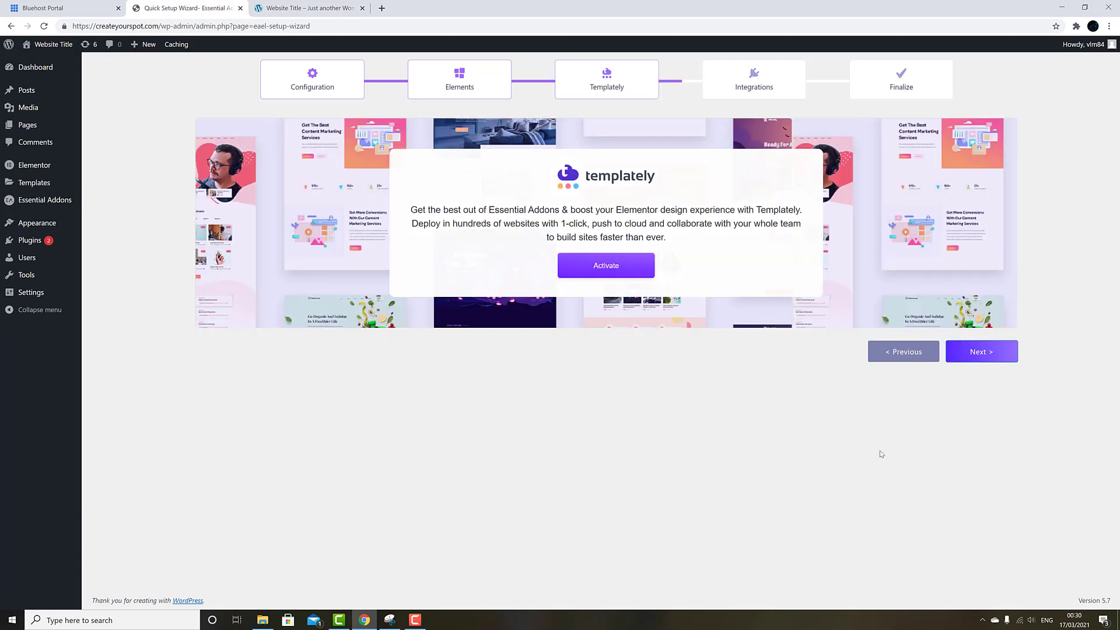
pyautogui.click(962, 354)
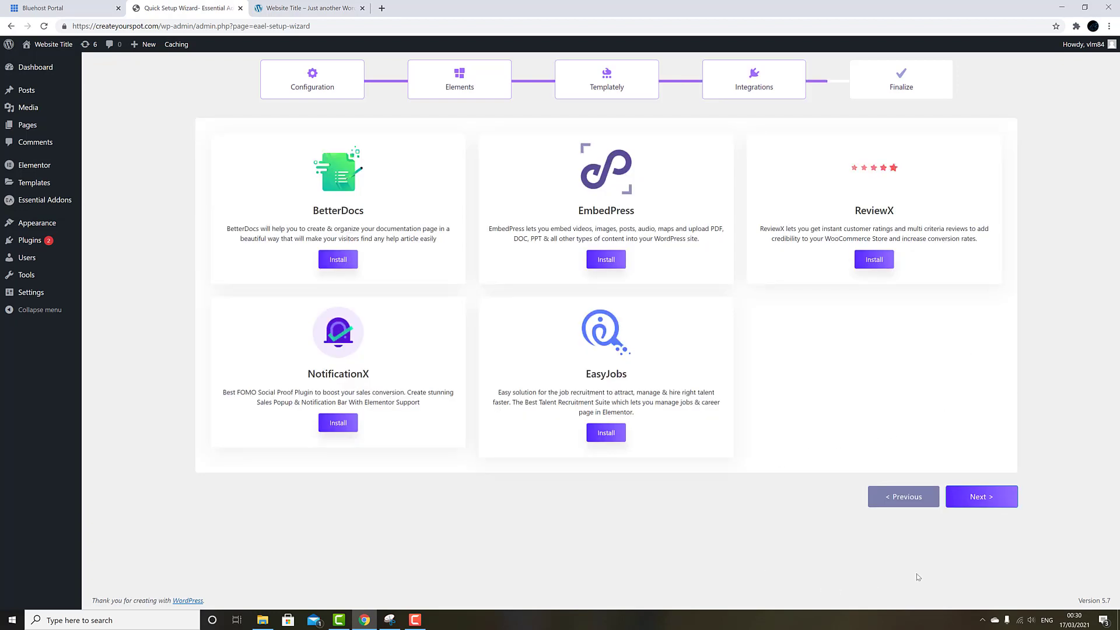
pyautogui.click(981, 497)
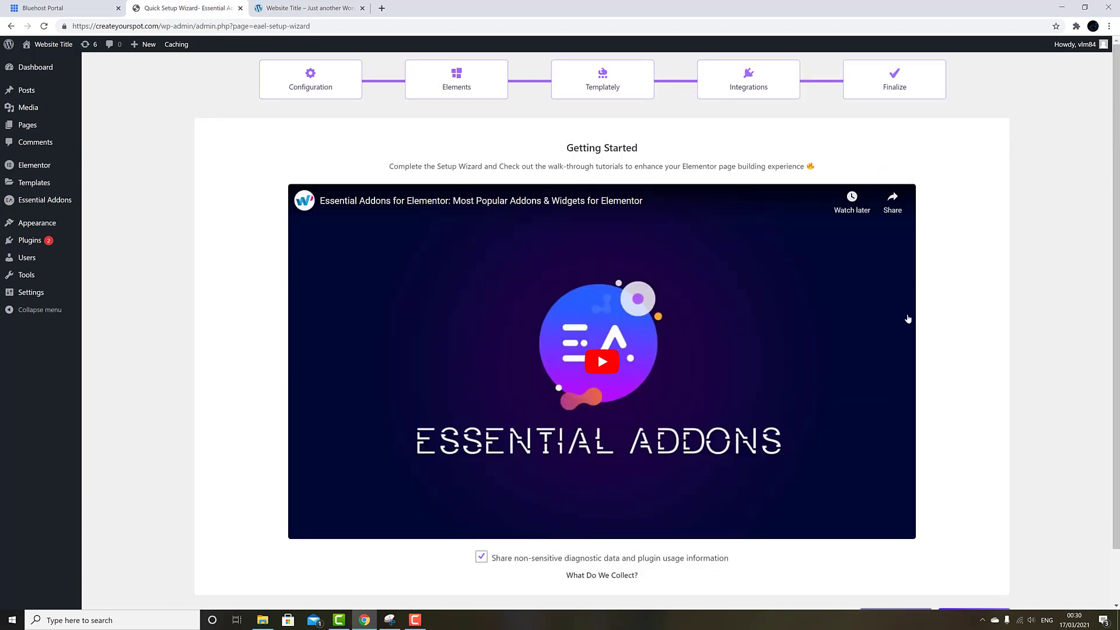
pyautogui.scroll(-1, 907, 318)
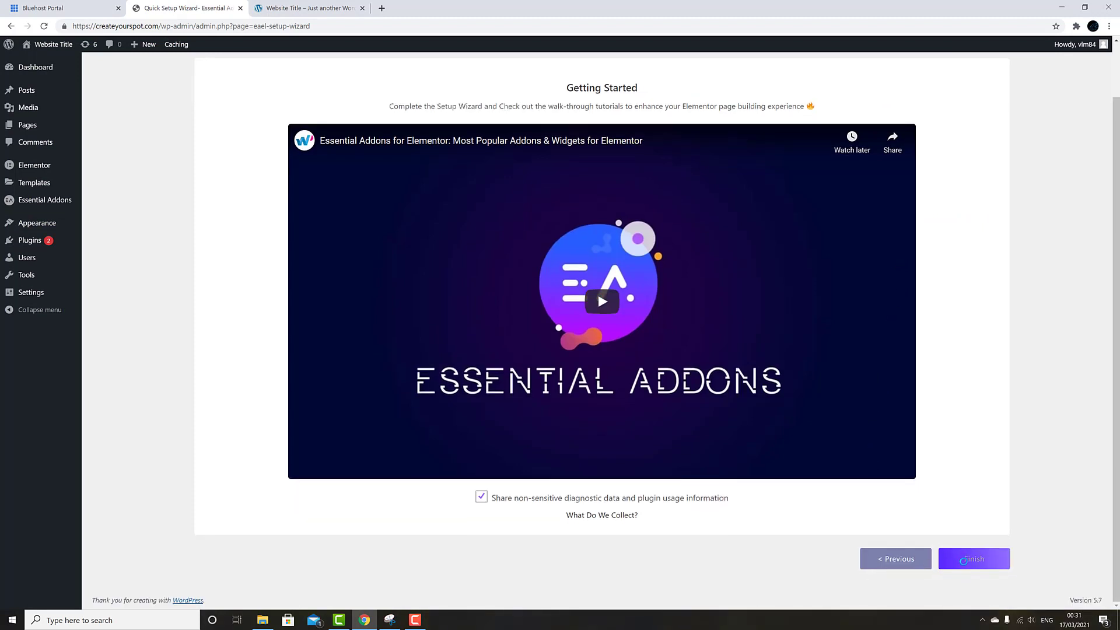
pyautogui.moveTo(24, 247)
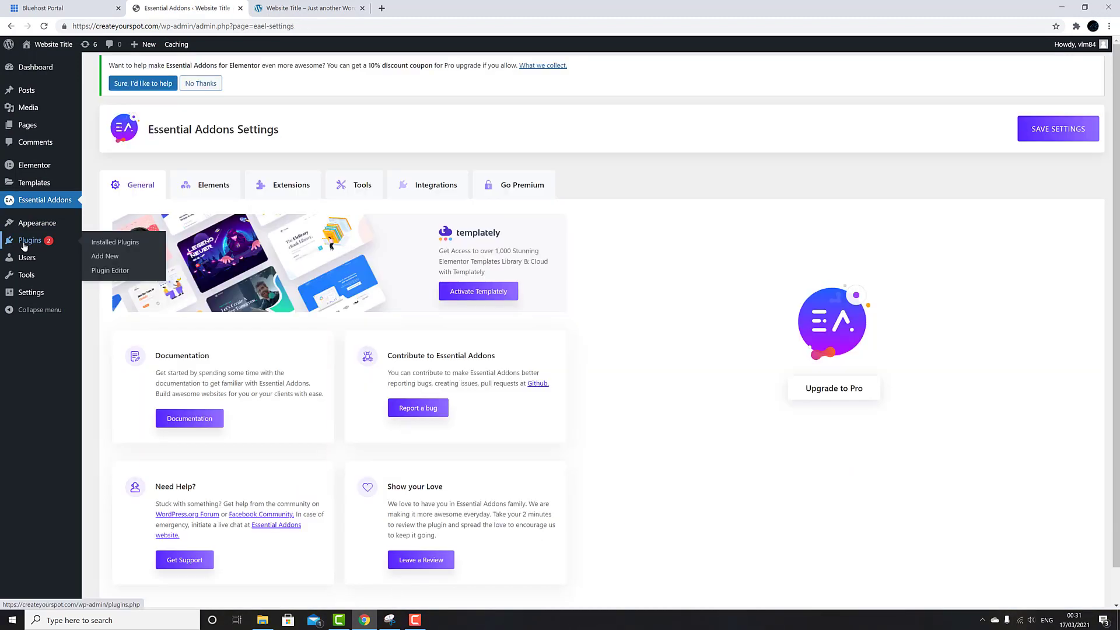
# Step: Install and activate Elementor – Header, Footer & Blocks Template from the 'elementor' search results
pyautogui.click(106, 258)
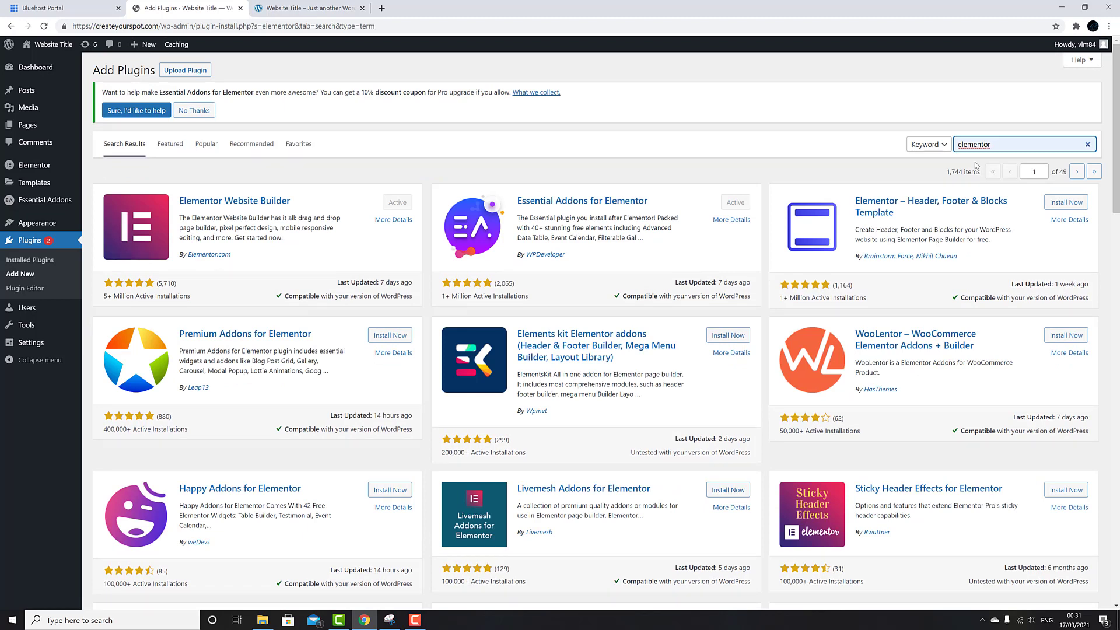
pyautogui.click(1060, 202)
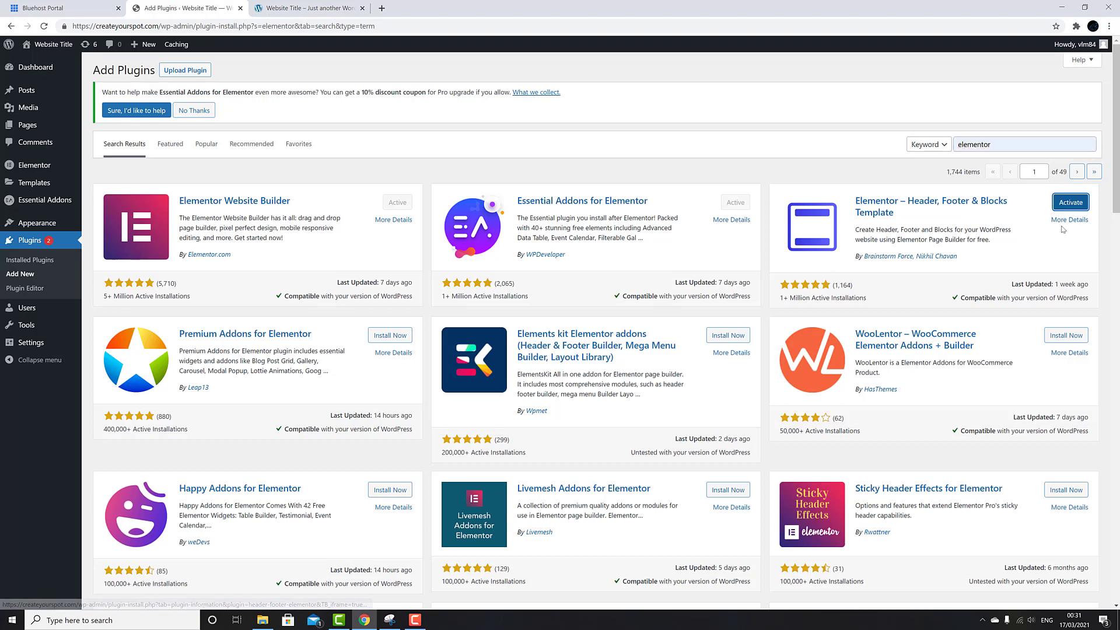
pyautogui.click(1074, 205)
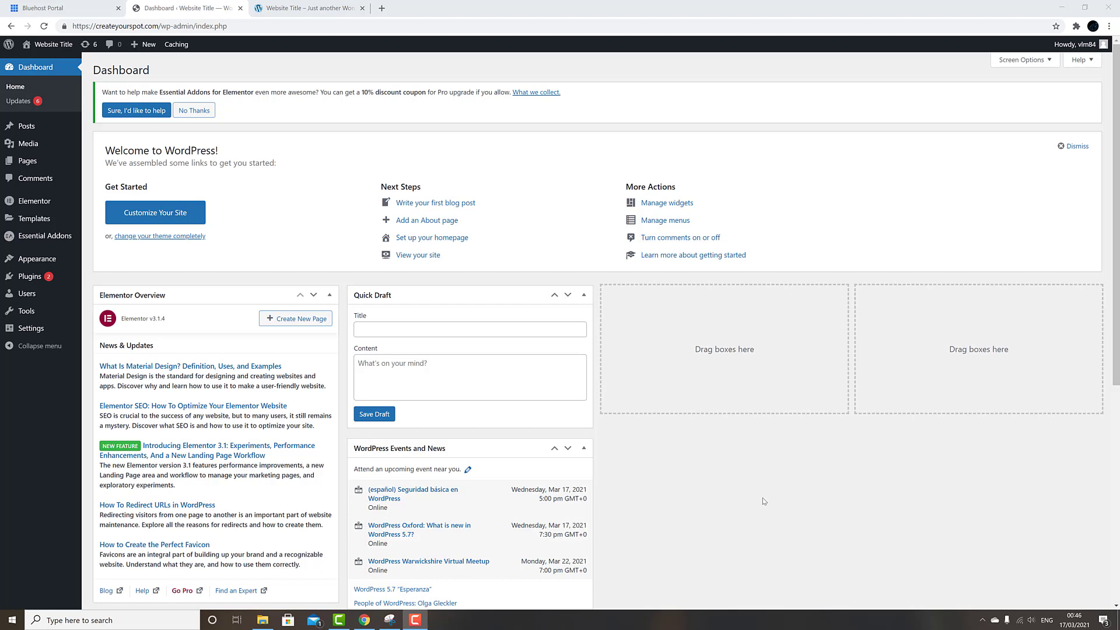
# Step: Search plugins for 'starter templates', then install and activate the Starter Templates plugin
pyautogui.moveTo(31, 279)
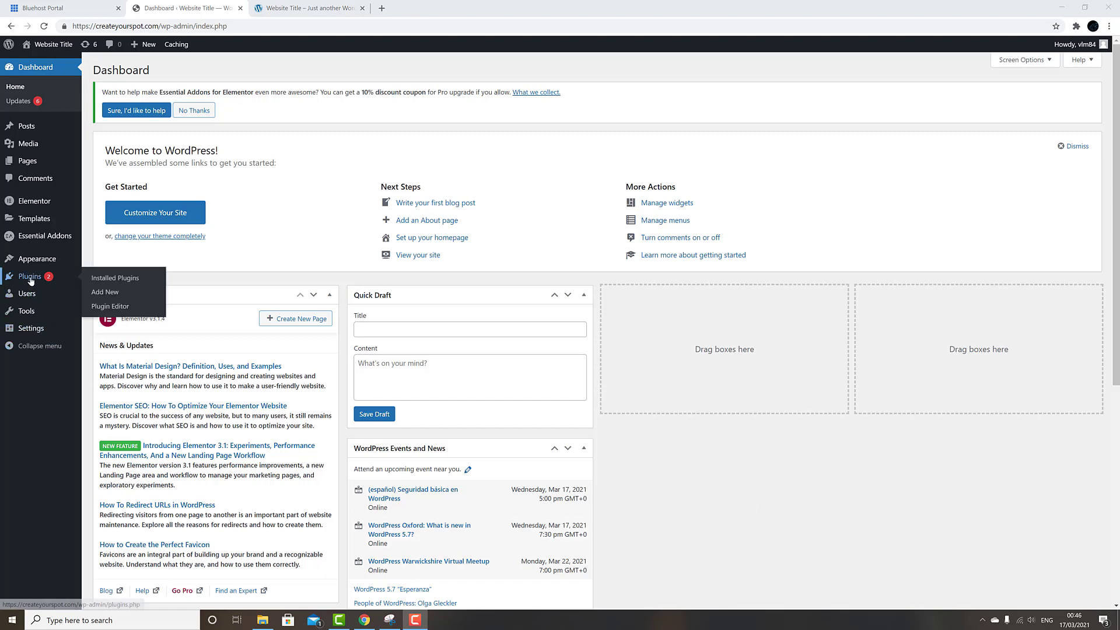
pyautogui.click(101, 293)
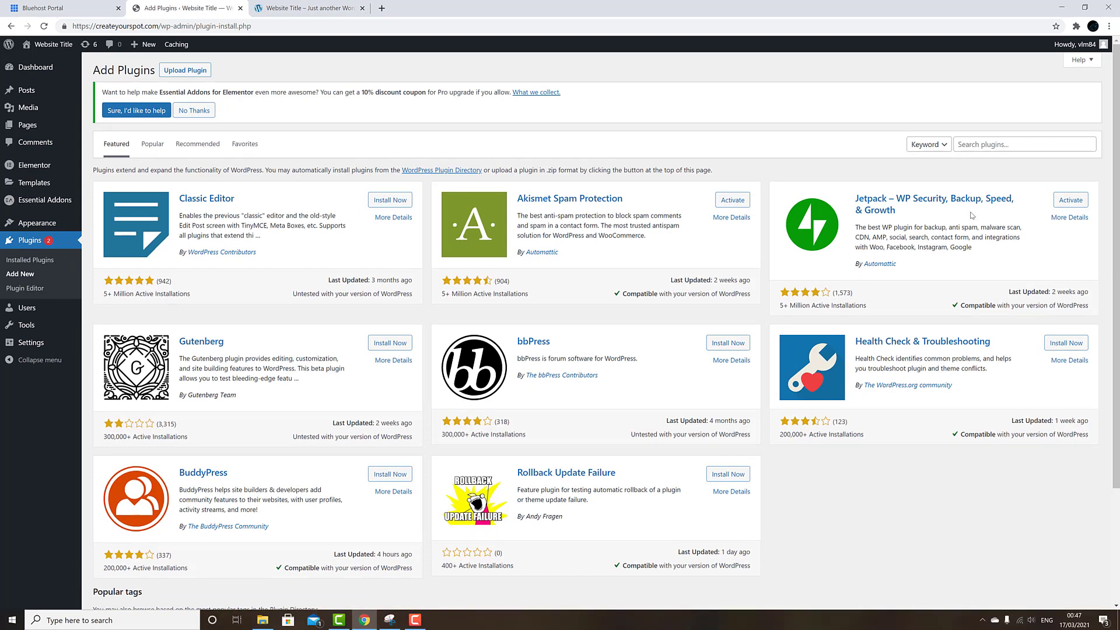
pyautogui.click(1005, 143)
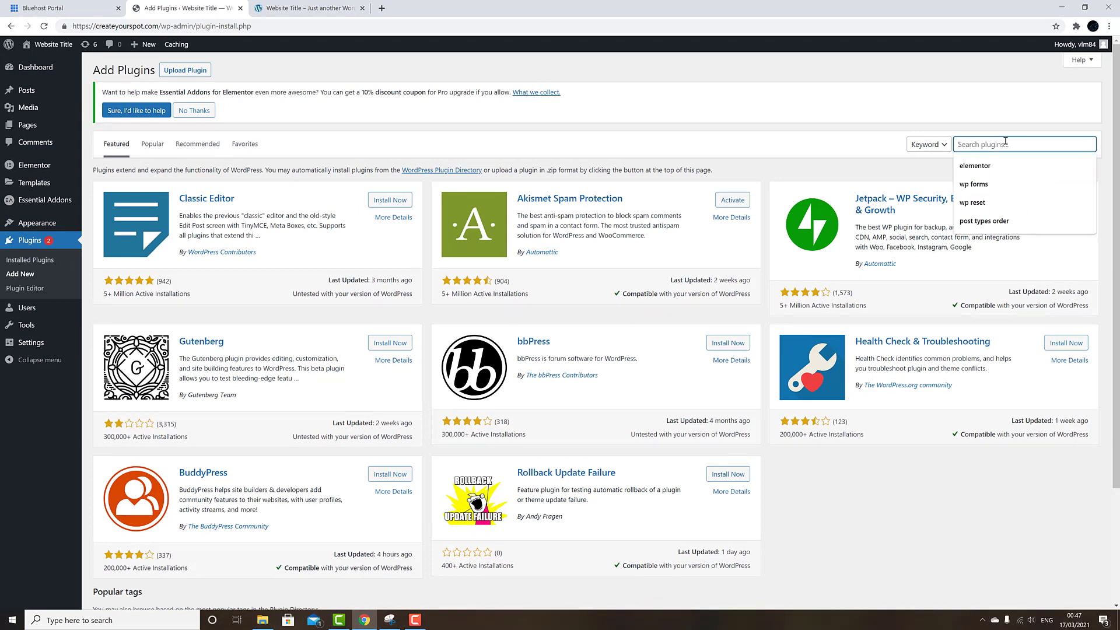
pyautogui.write('starter tem')
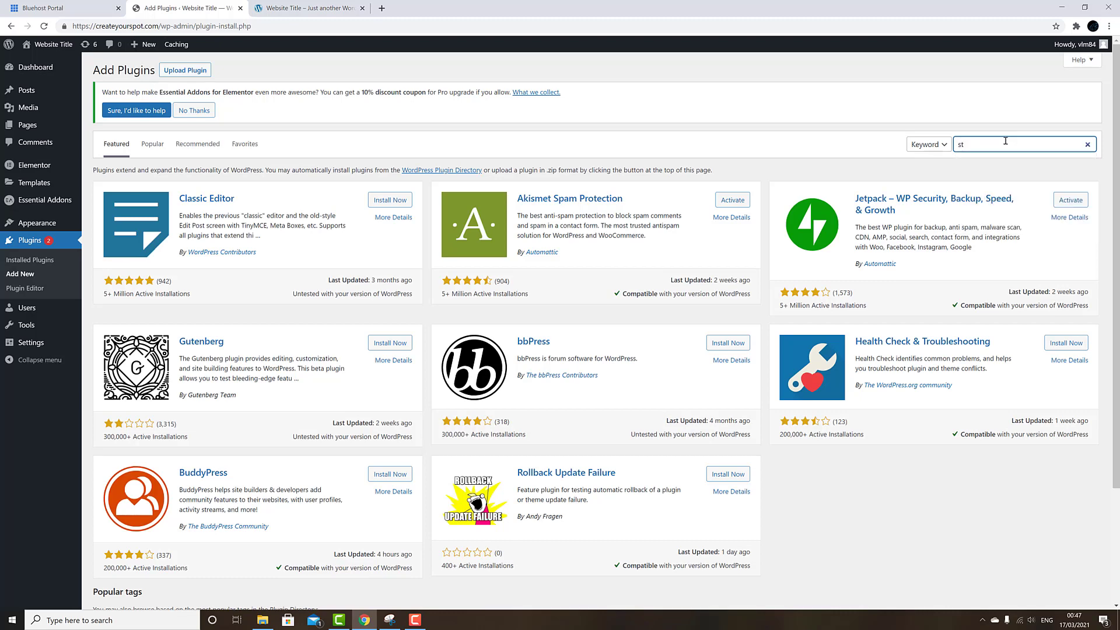
pyautogui.write('plates')
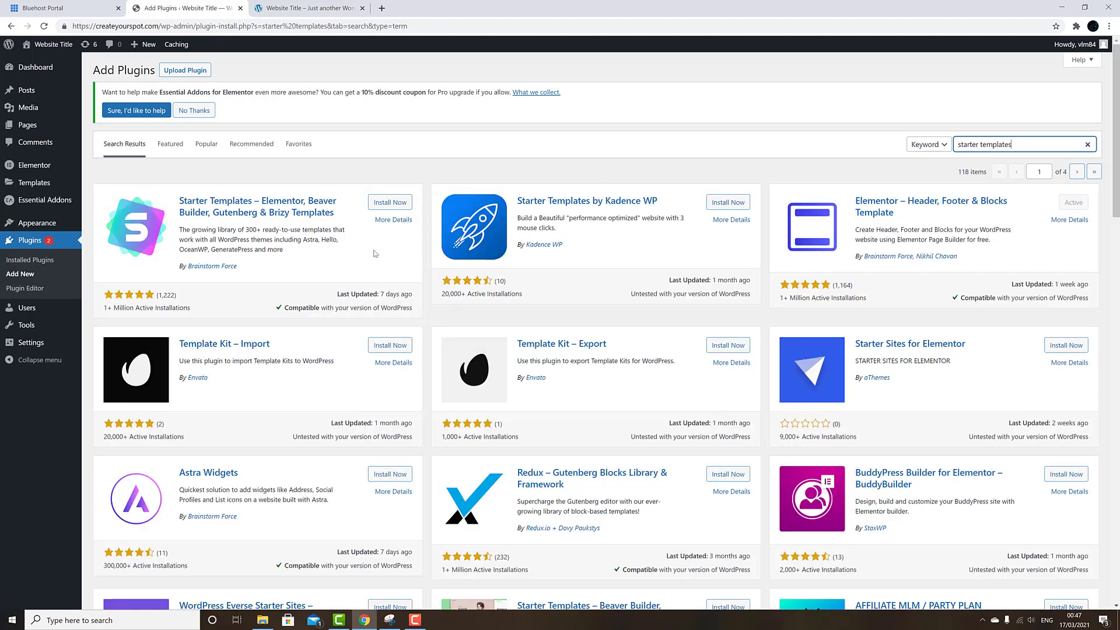
pyautogui.click(390, 204)
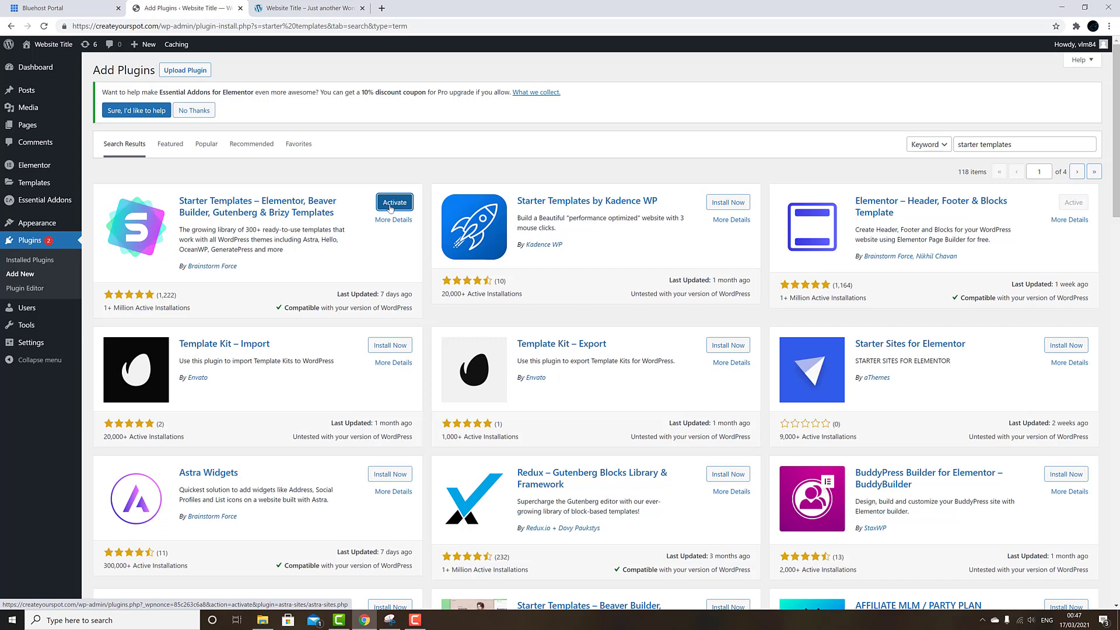
pyautogui.click(390, 208)
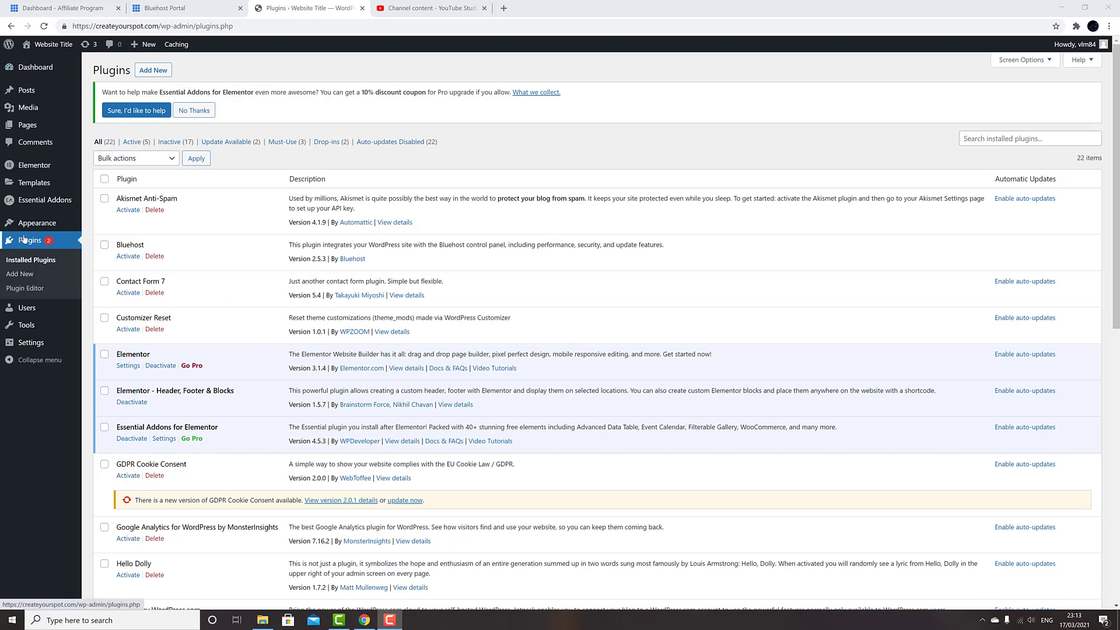
# Step: Search the theme directory for 'astra', then install and activate the Astra theme
pyautogui.moveTo(29, 228)
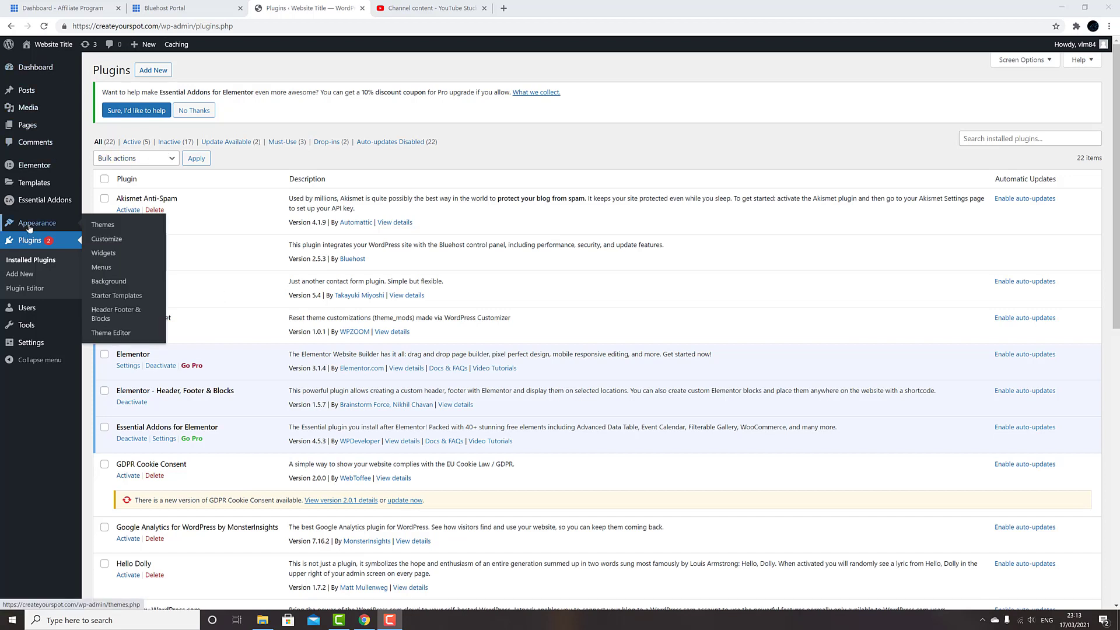
pyautogui.click(100, 225)
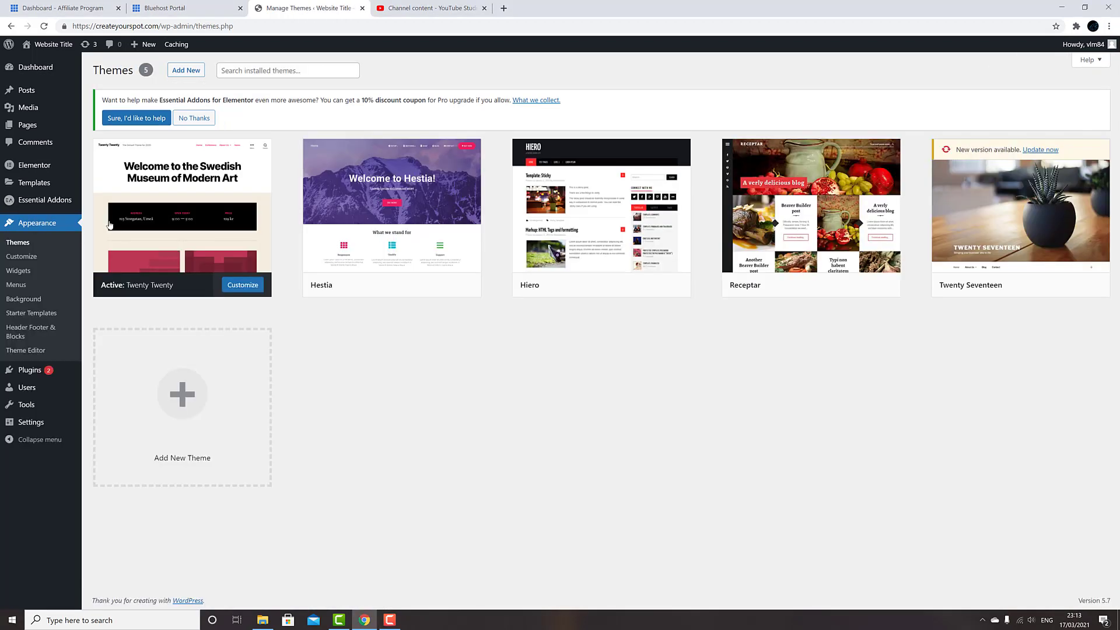
pyautogui.click(180, 408)
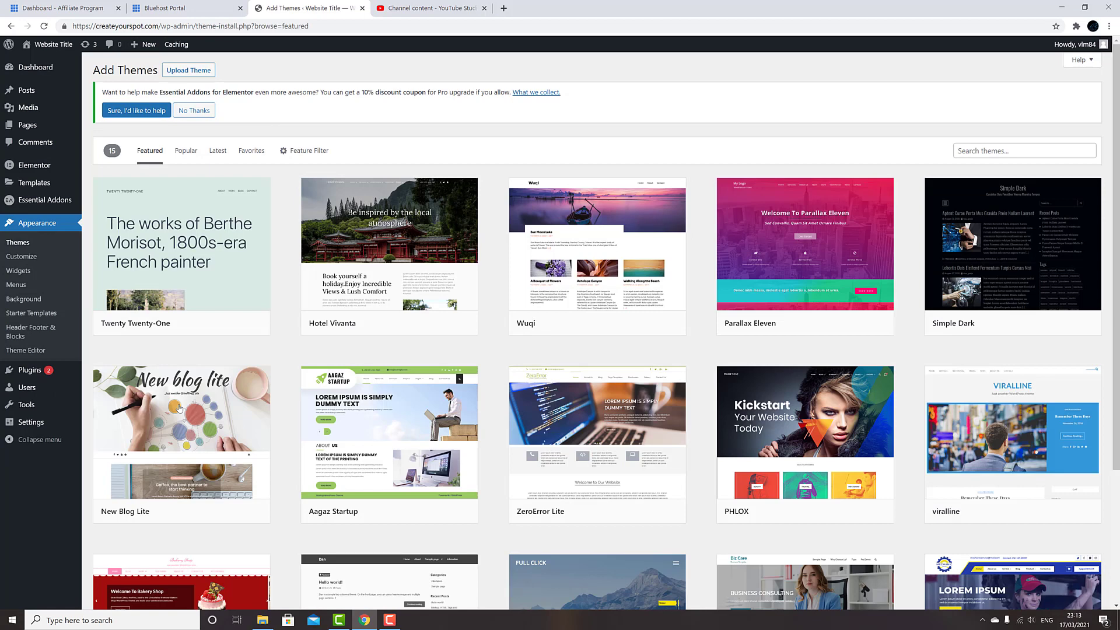
pyautogui.click(1001, 151)
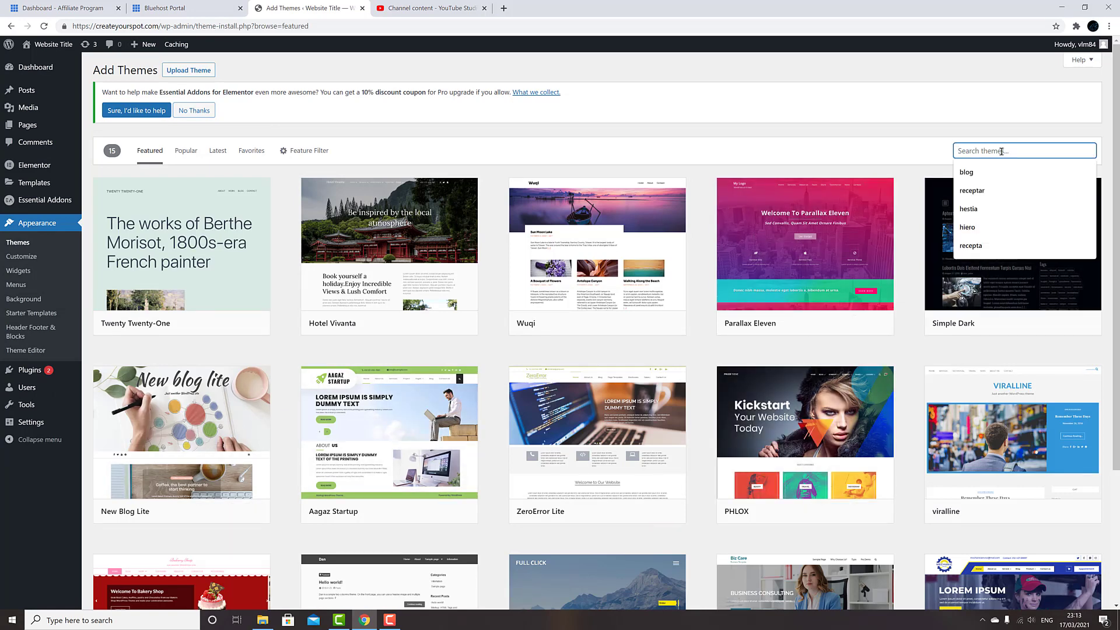
pyautogui.write('astra')
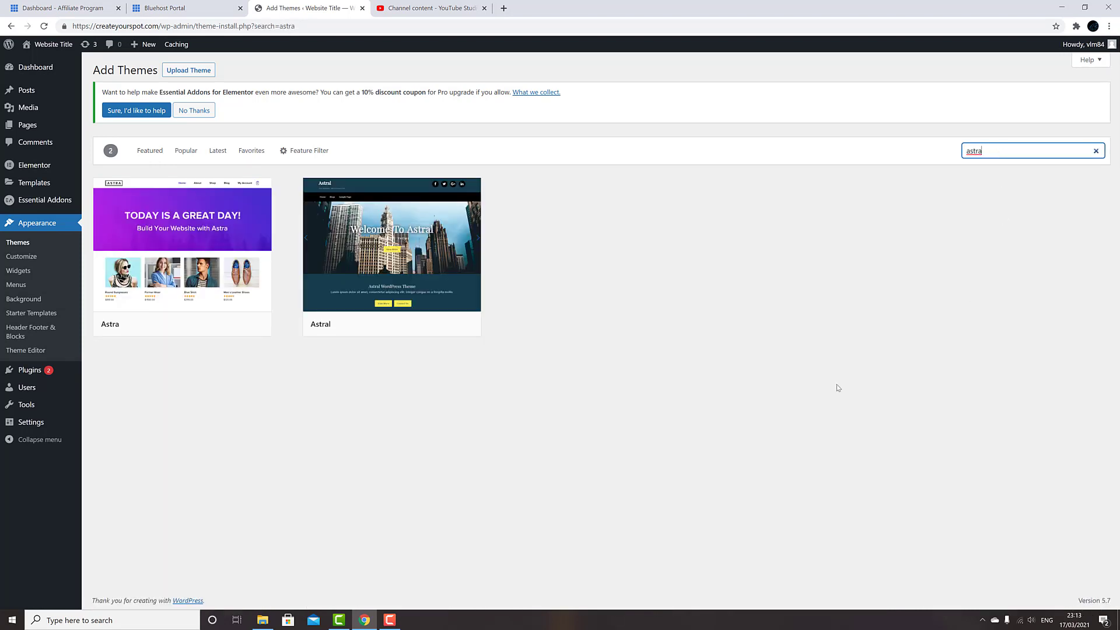
pyautogui.moveTo(138, 261)
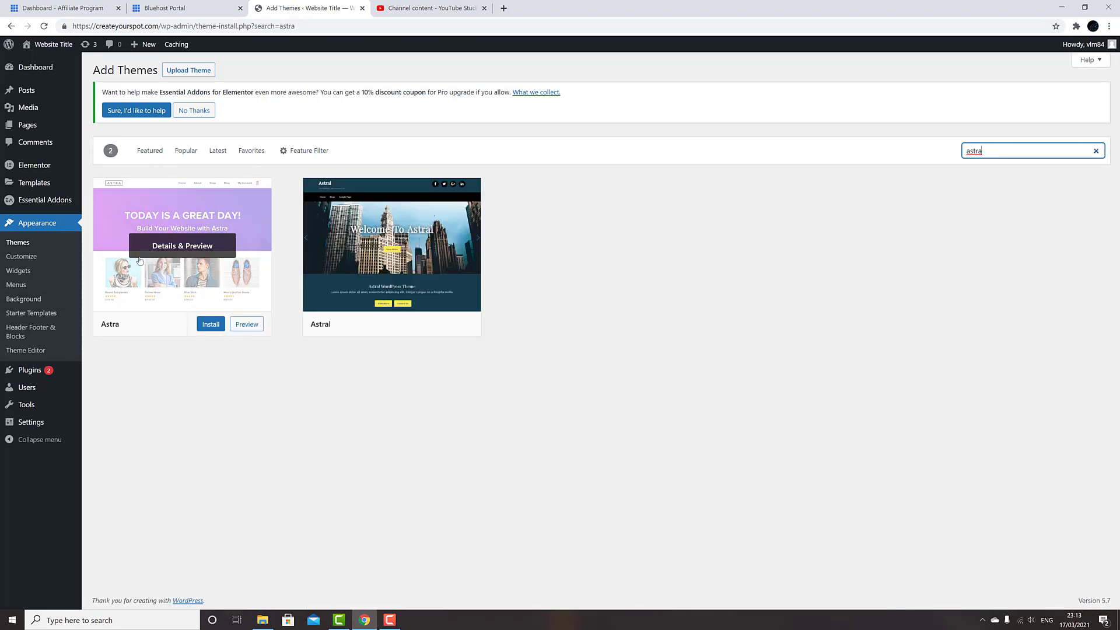
pyautogui.click(210, 324)
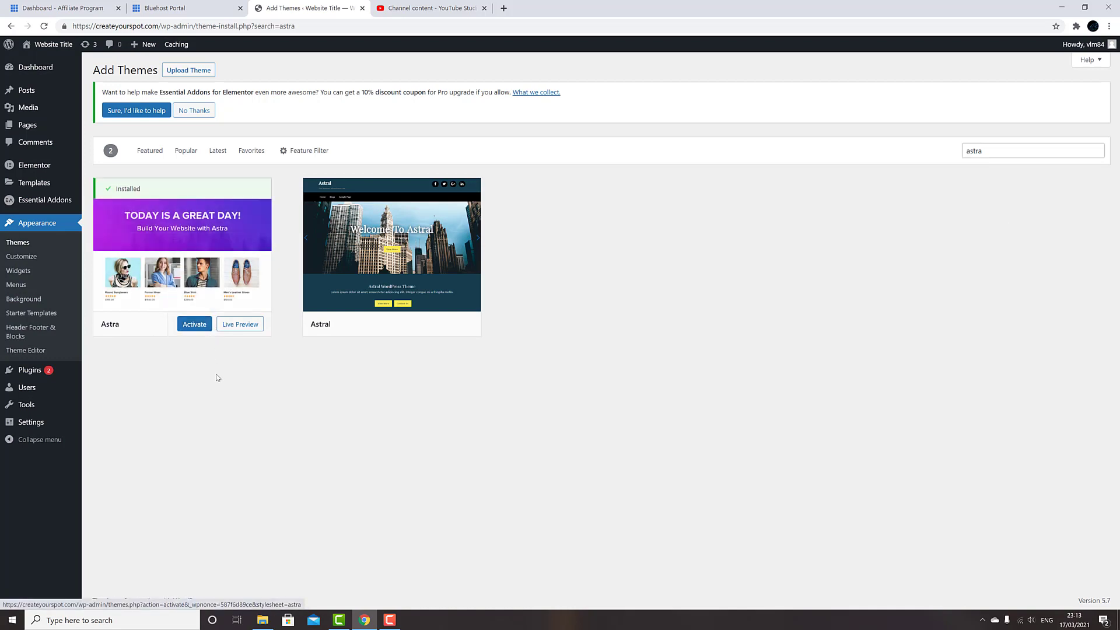
pyautogui.click(197, 324)
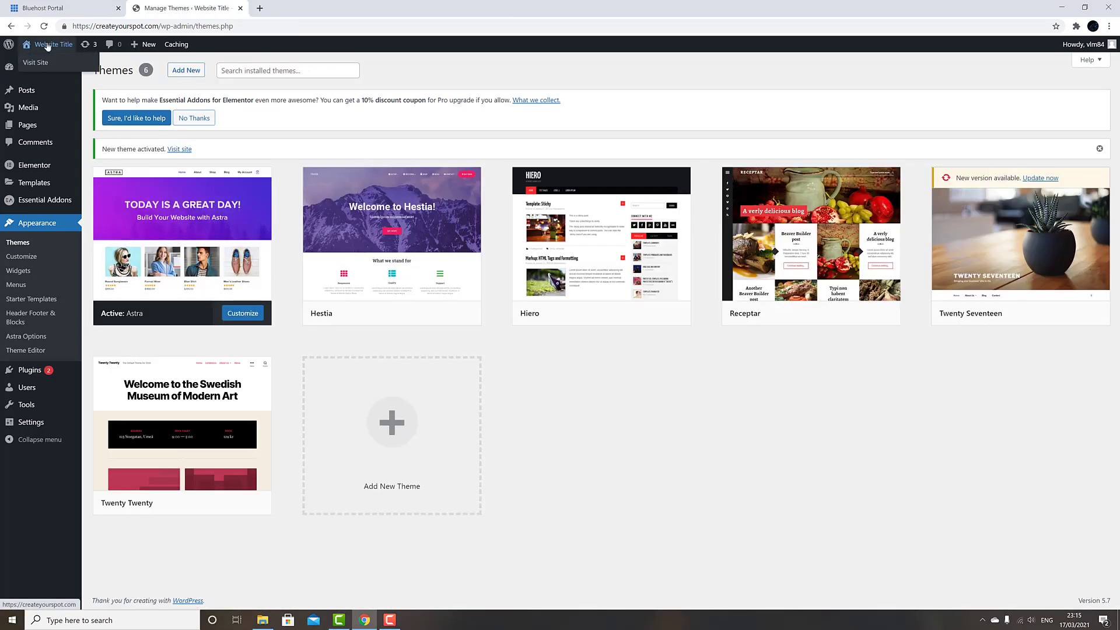
# Step: Open the site's front page in a new tab to view the Astra look, then return to Themes
pyautogui.rightClick(48, 45)
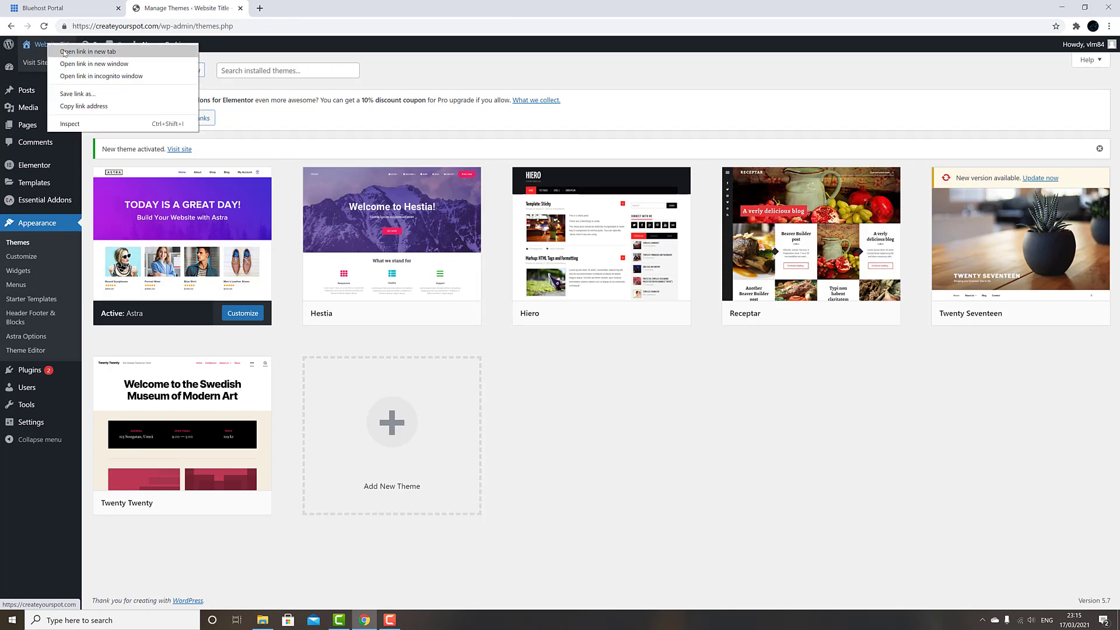
pyautogui.click(64, 52)
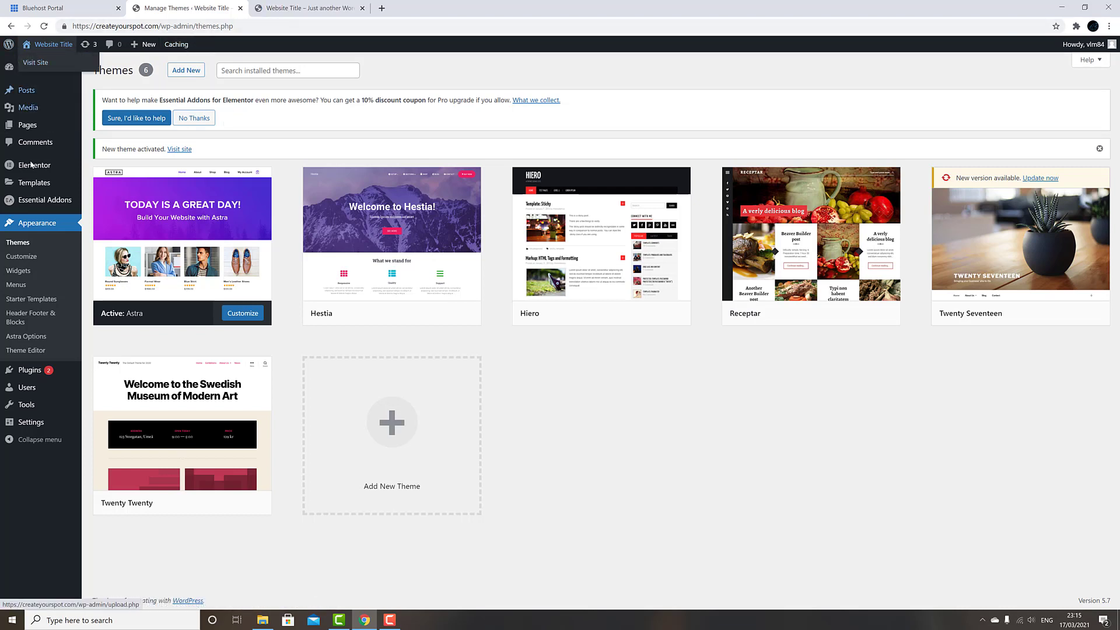
pyautogui.moveTo(35, 68)
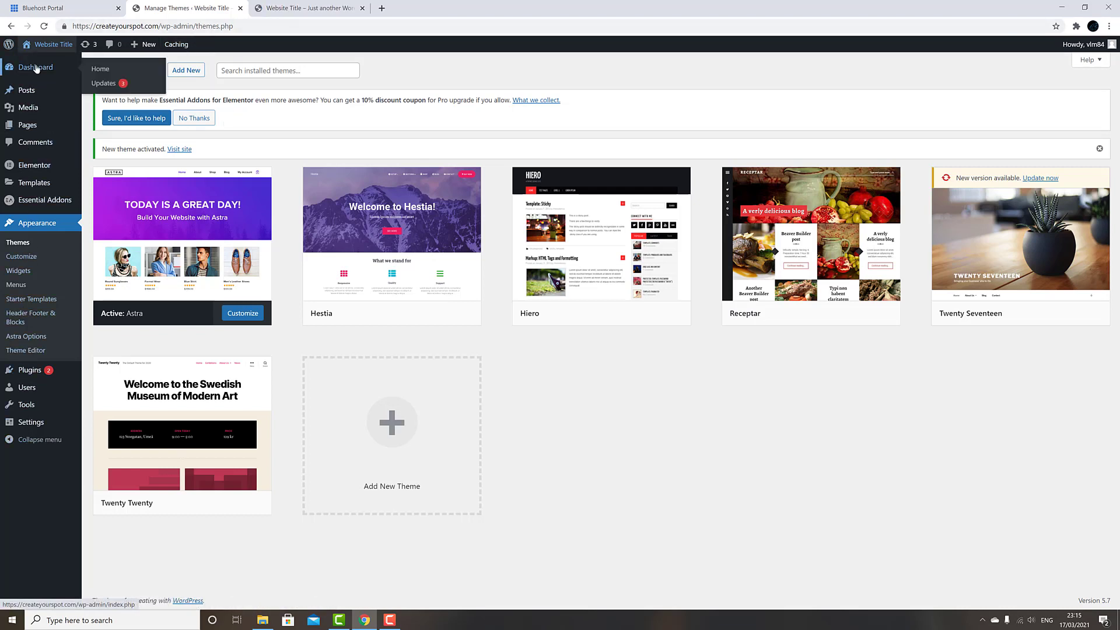
pyautogui.click(330, 10)
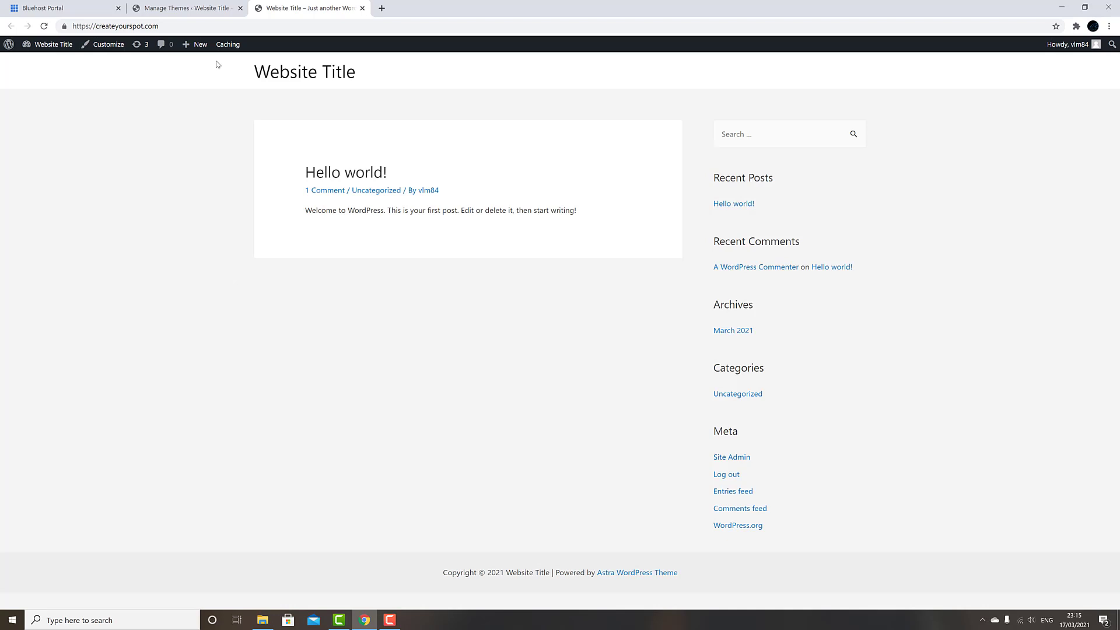
pyautogui.click(192, 13)
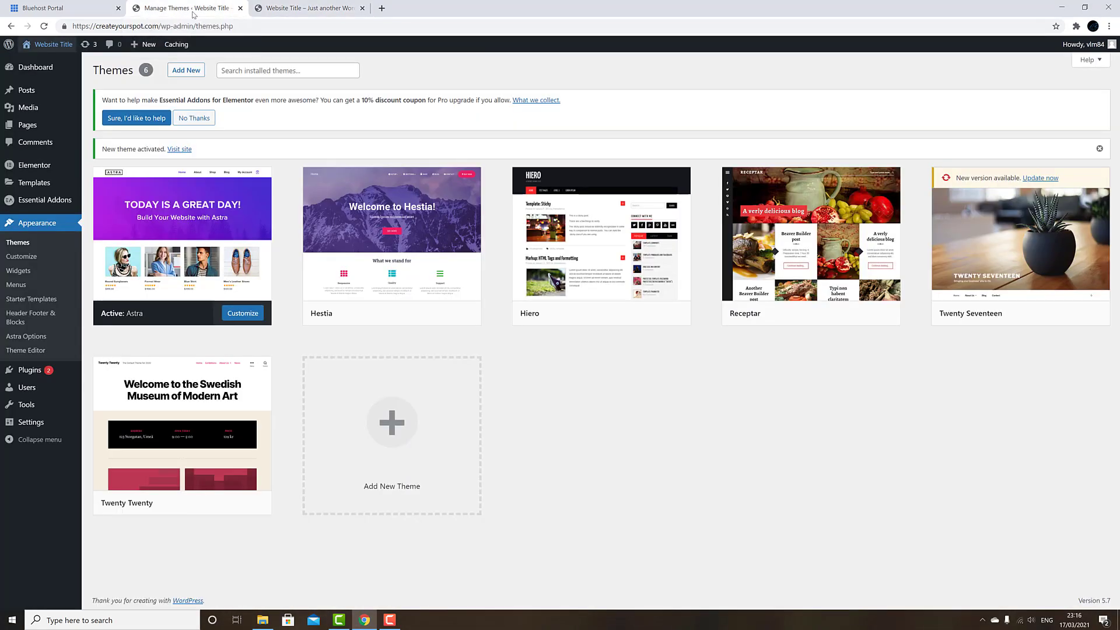
# Step: From the installed plugins list, follow Starter Templates' See Library link
pyautogui.moveTo(35, 374)
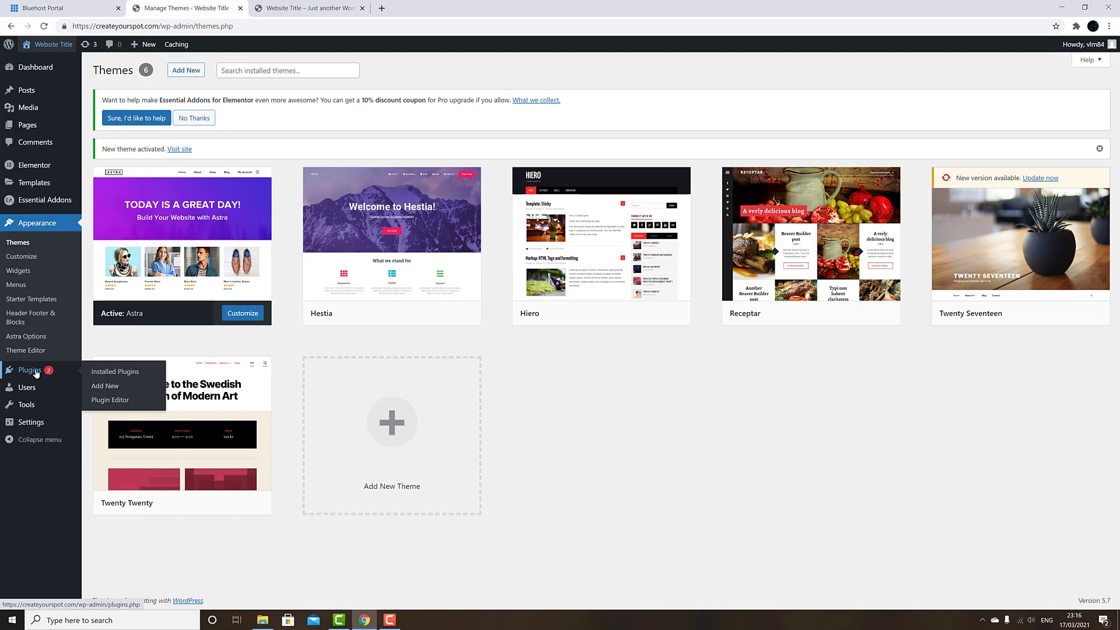
pyautogui.click(29, 370)
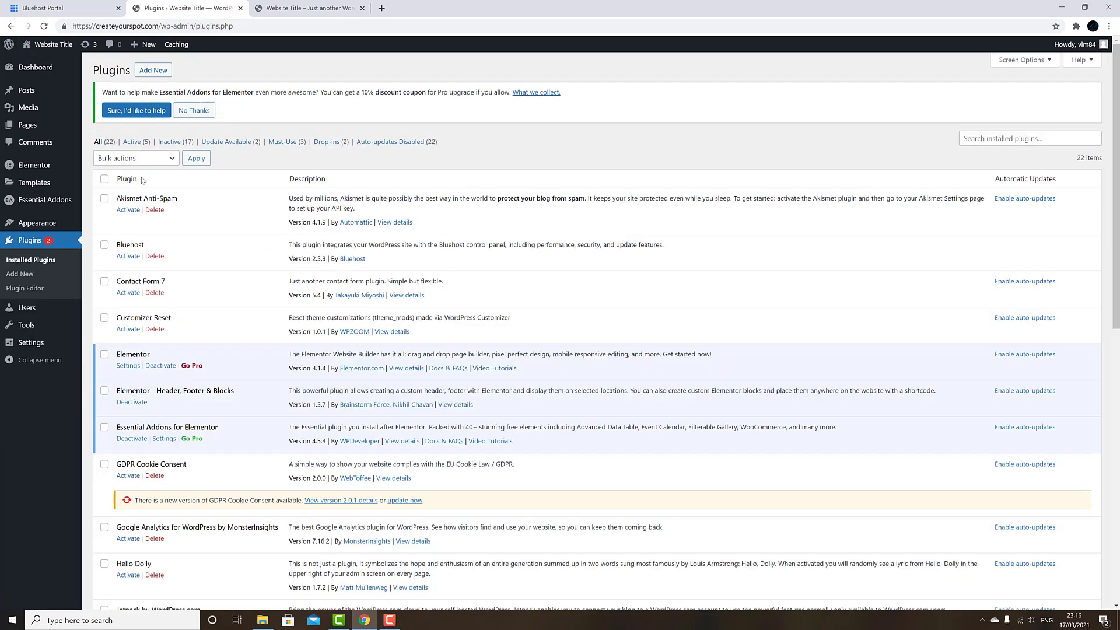
pyautogui.scroll(-7, 142, 180)
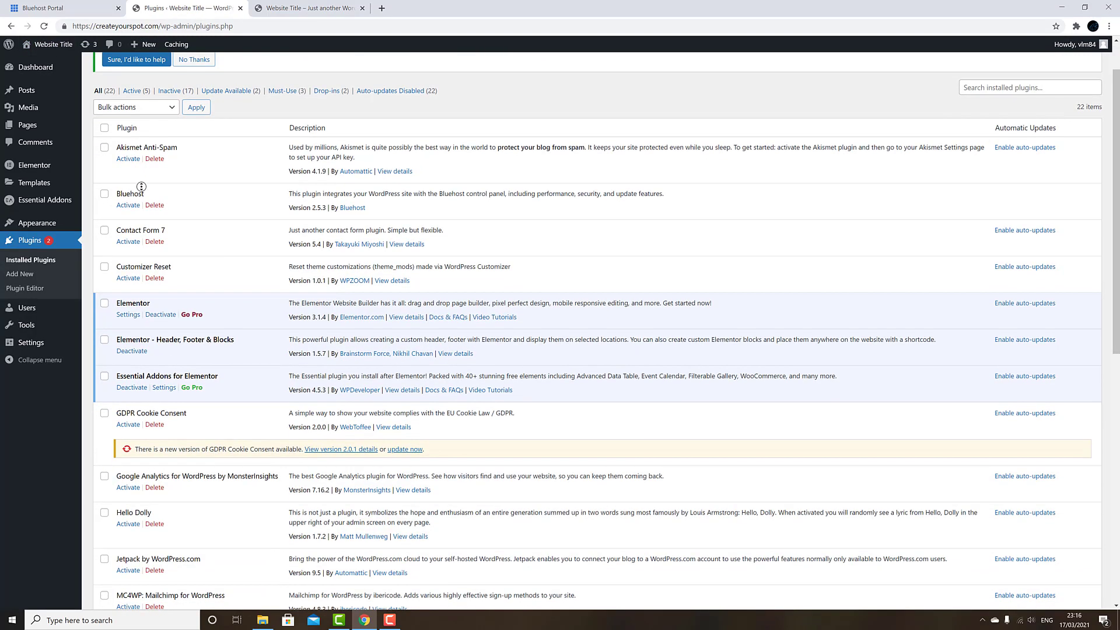
pyautogui.scroll(-3, 192, 287)
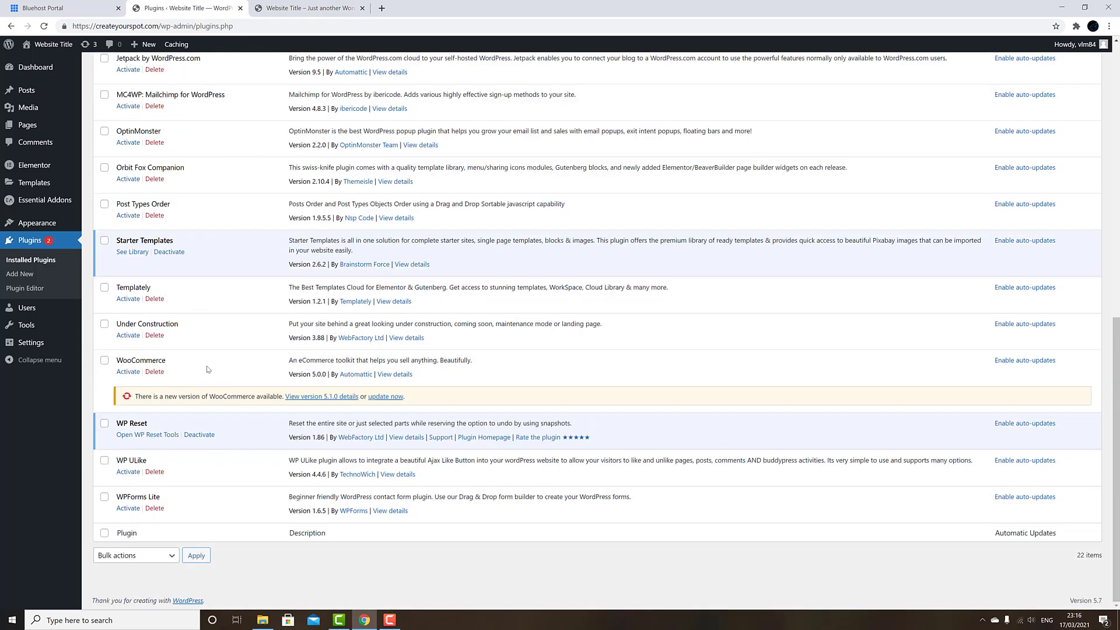
pyautogui.click(131, 252)
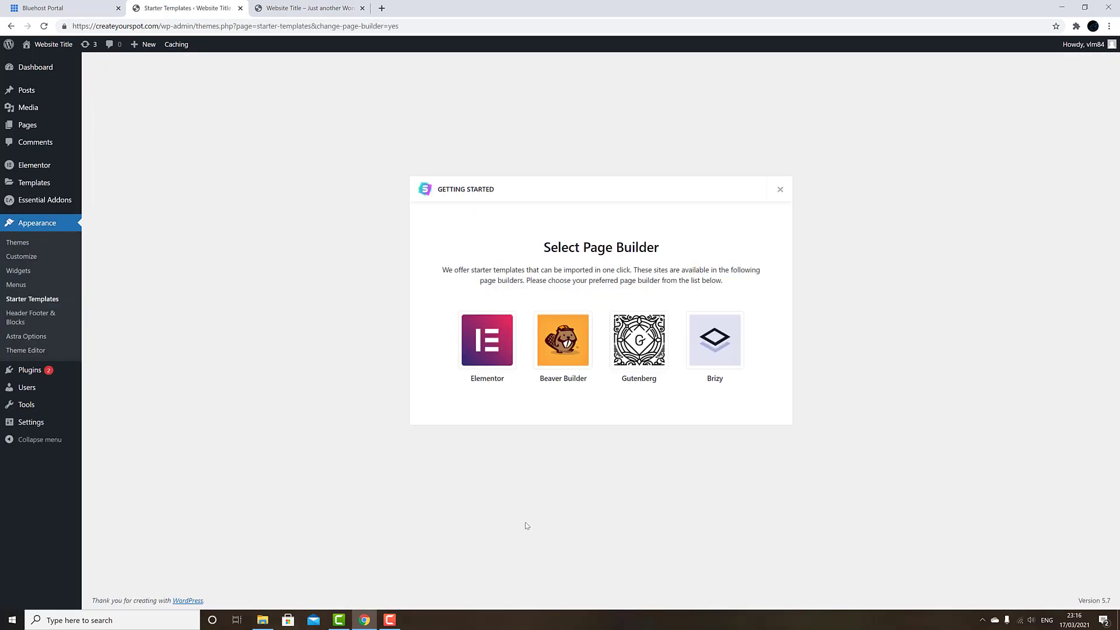
# Step: Choose Elementor as the page builder, browse the template grid, and open Outdoor Adventure
pyautogui.click(491, 350)
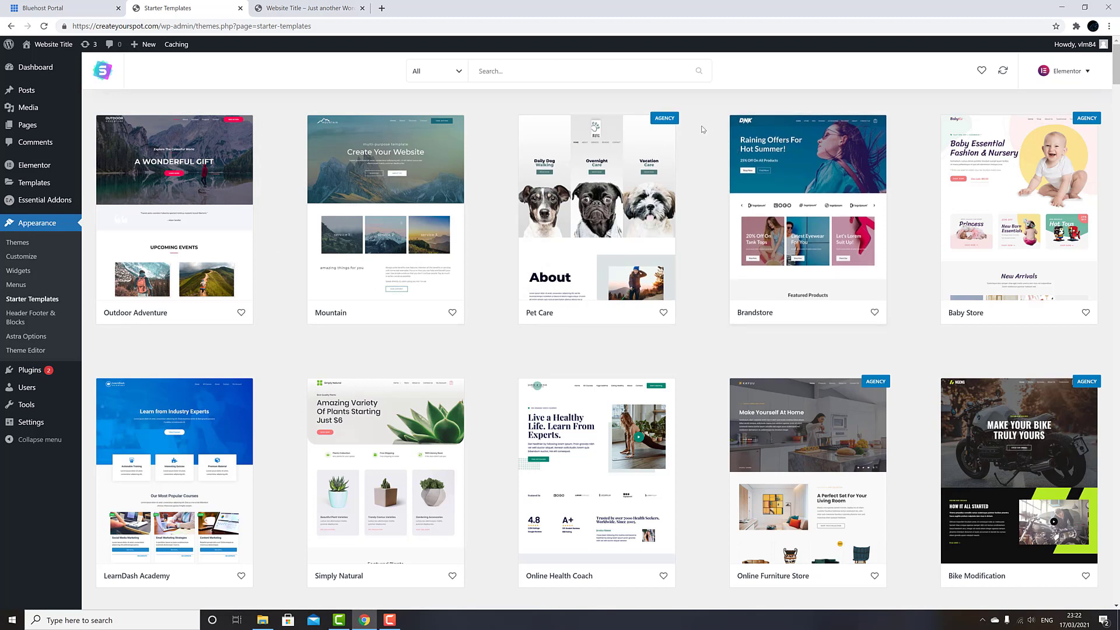
pyautogui.moveTo(667, 119)
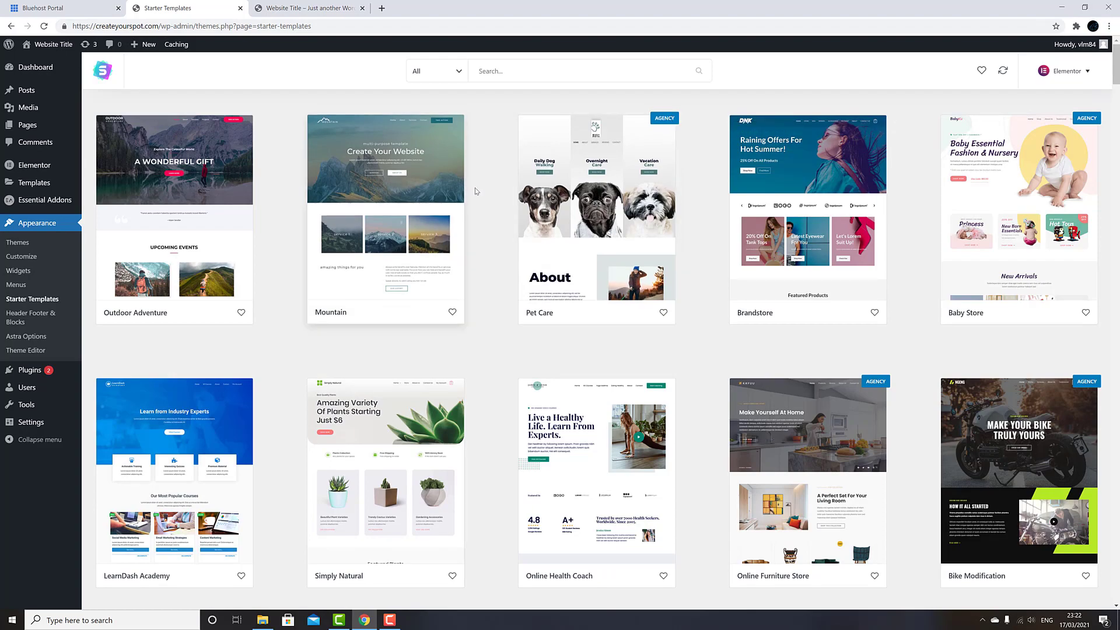
pyautogui.scroll(-14, 475, 192)
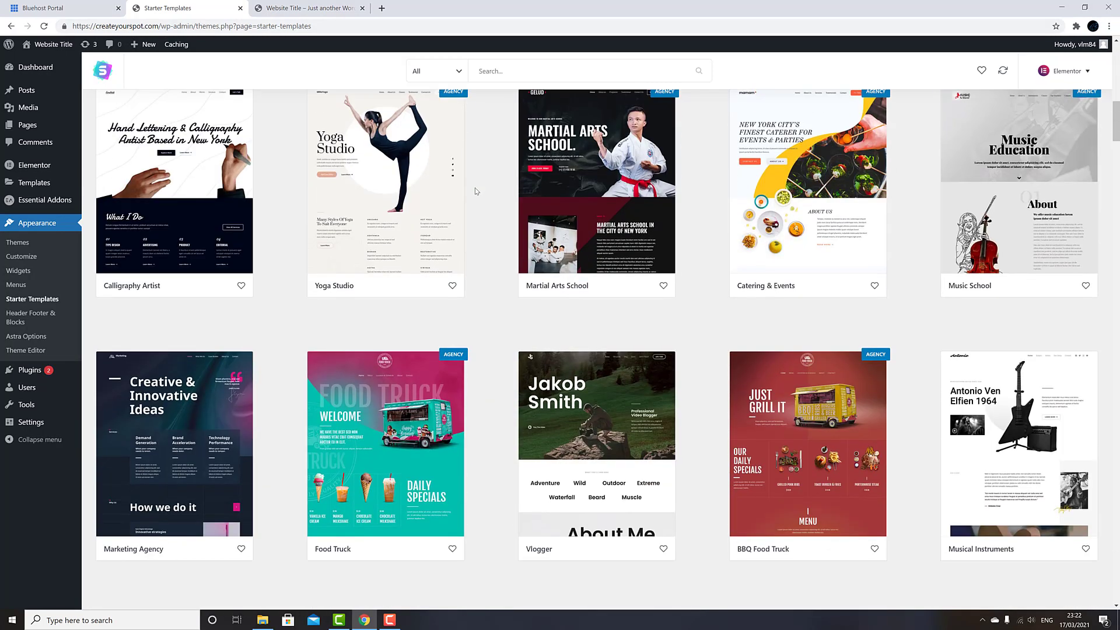
pyautogui.scroll(-14, 476, 191)
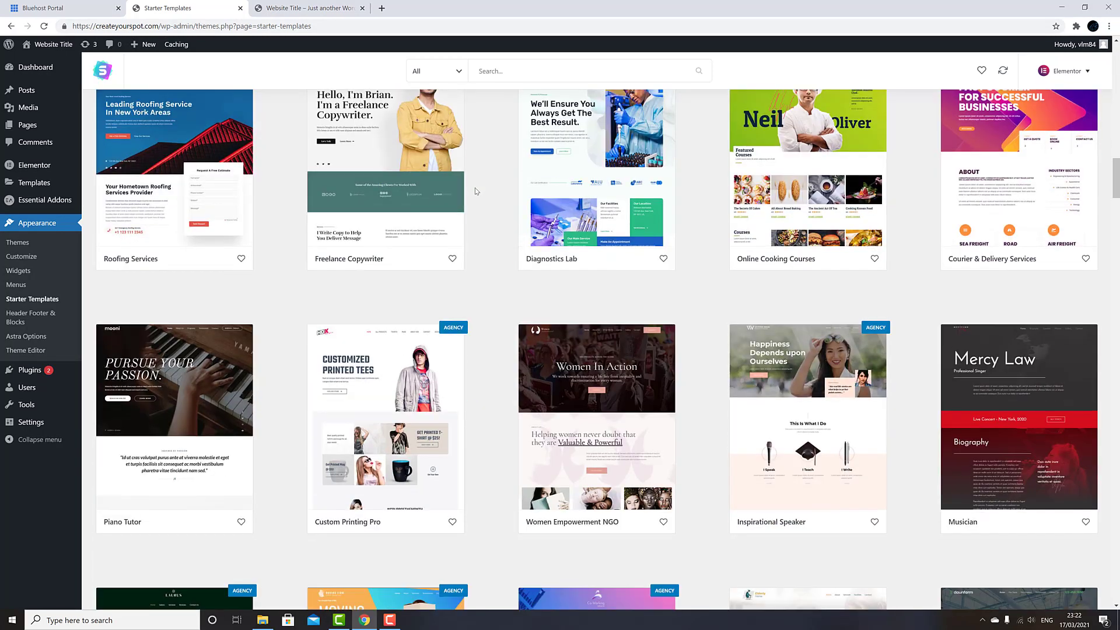
pyautogui.scroll(-14, 475, 192)
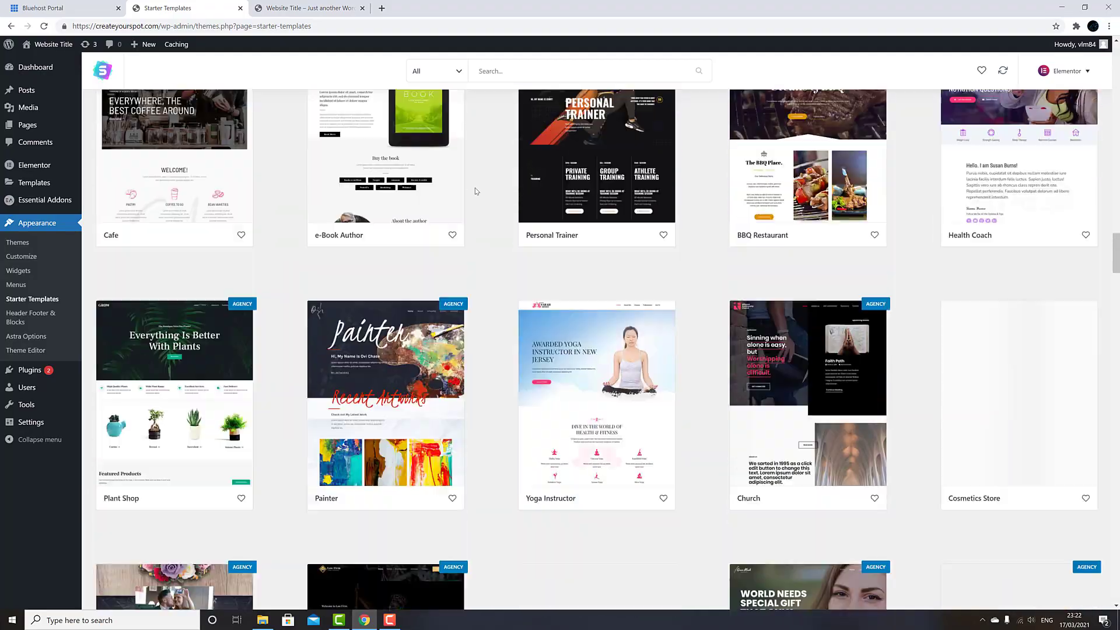
pyautogui.scroll(-18, 475, 191)
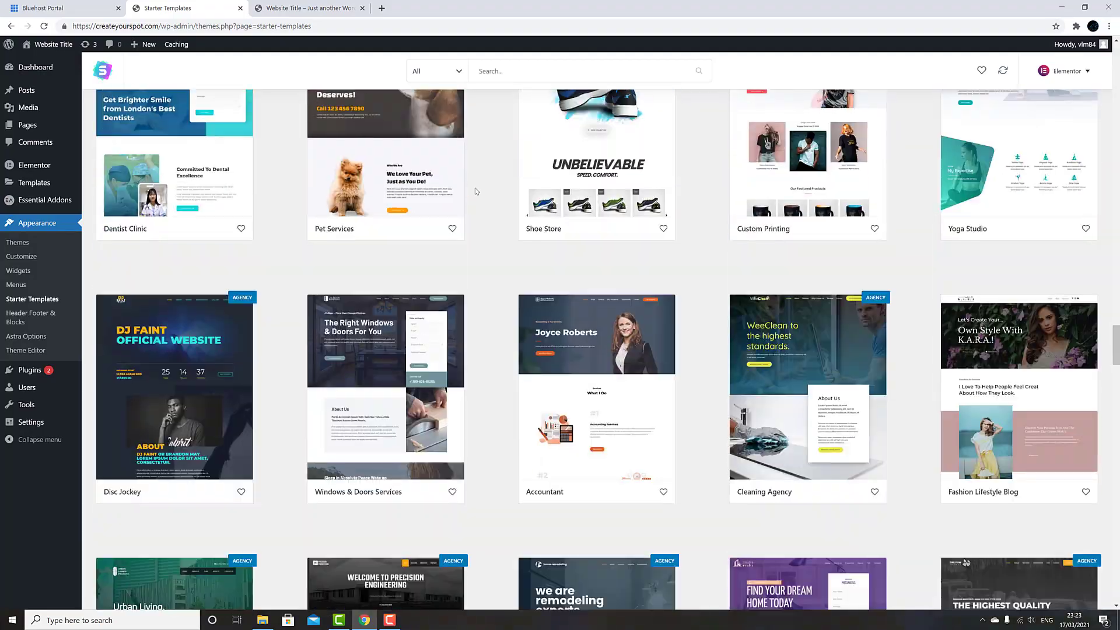
pyautogui.scroll(-14, 475, 191)
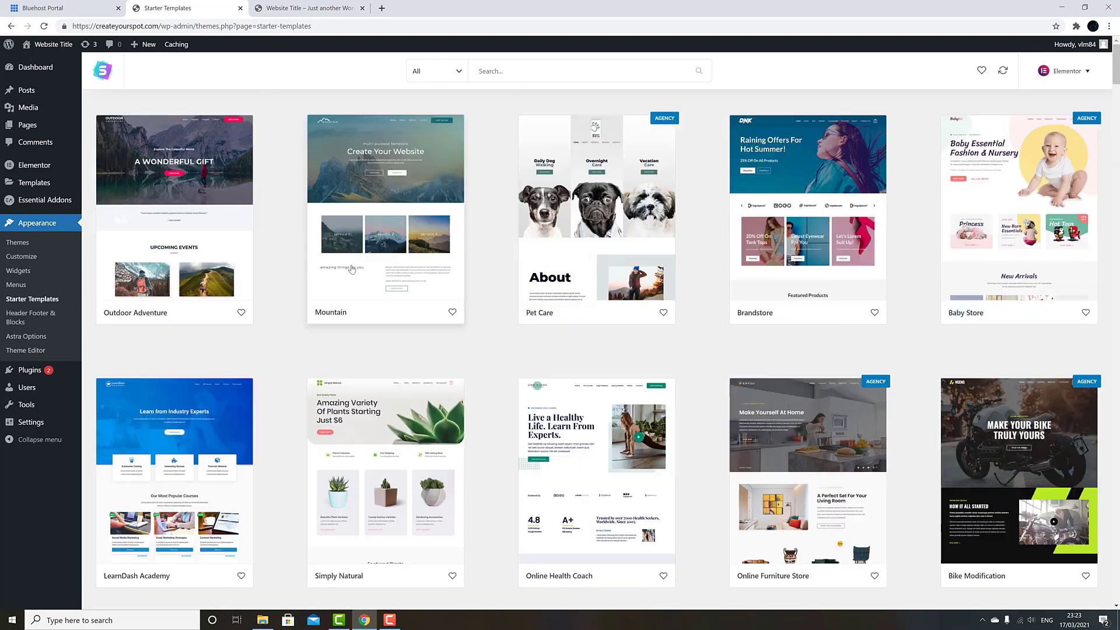
pyautogui.click(161, 215)
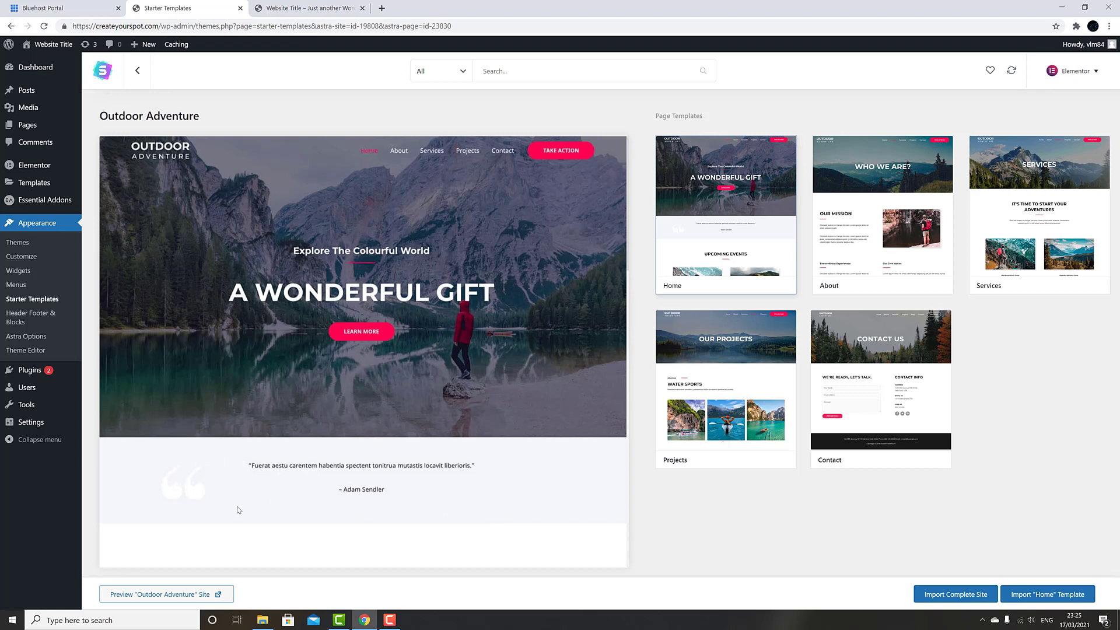
# Step: Preview the Outdoor Adventure demo site, close its tab, and go back to the template grid
pyautogui.click(162, 597)
pyautogui.scroll(-4, 191, 317)
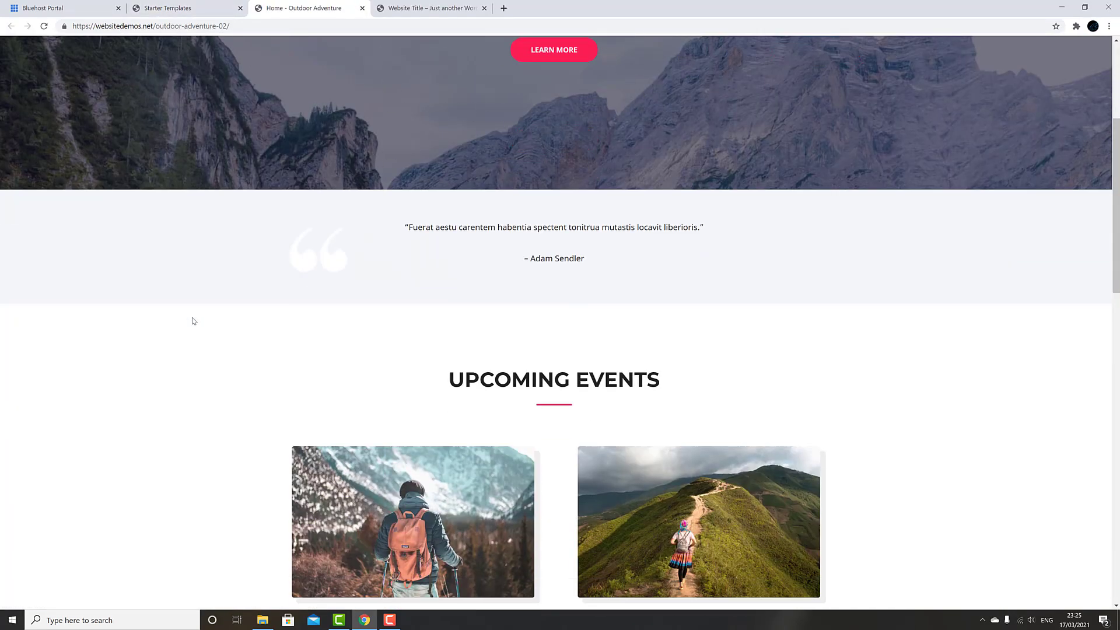
pyautogui.scroll(-15, 193, 321)
pyautogui.scroll(2, 188, 329)
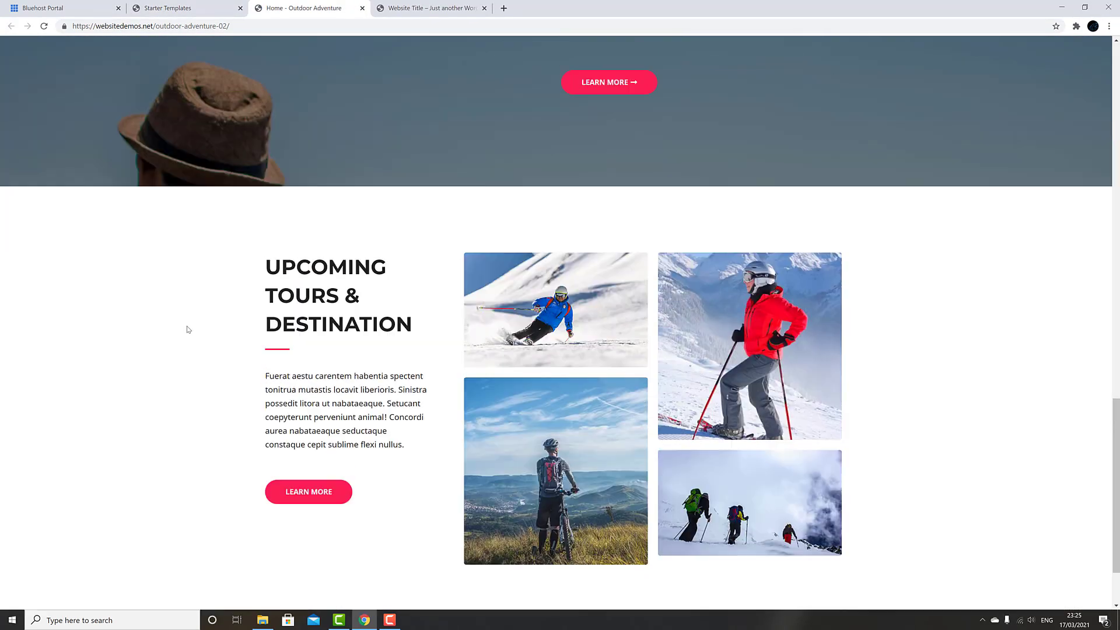
pyautogui.scroll(15, 188, 330)
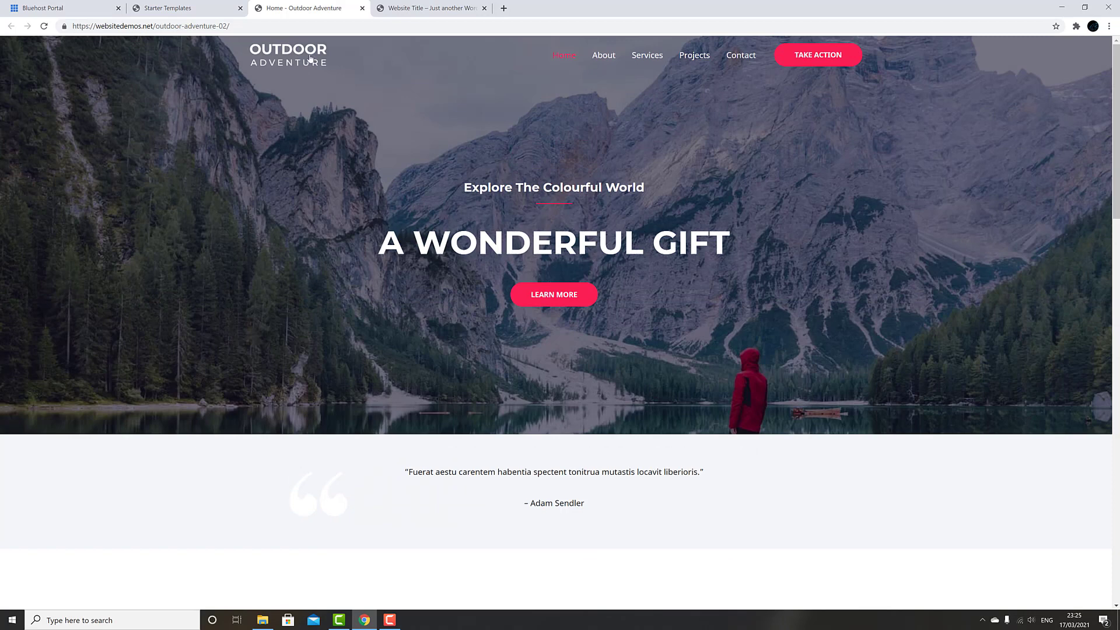
pyautogui.click(362, 8)
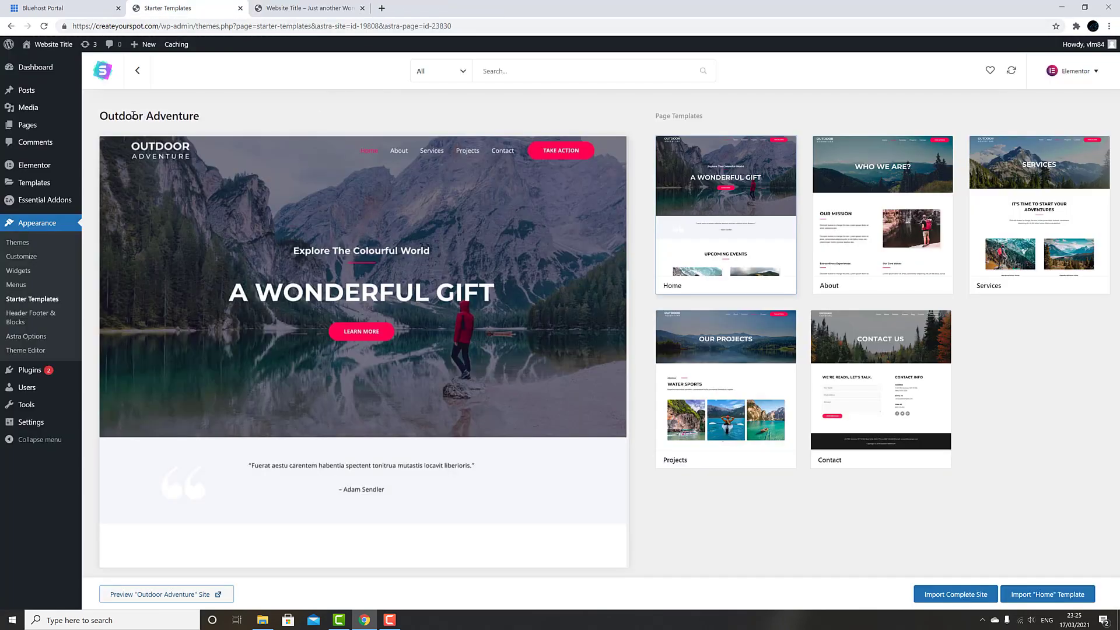
pyautogui.click(138, 70)
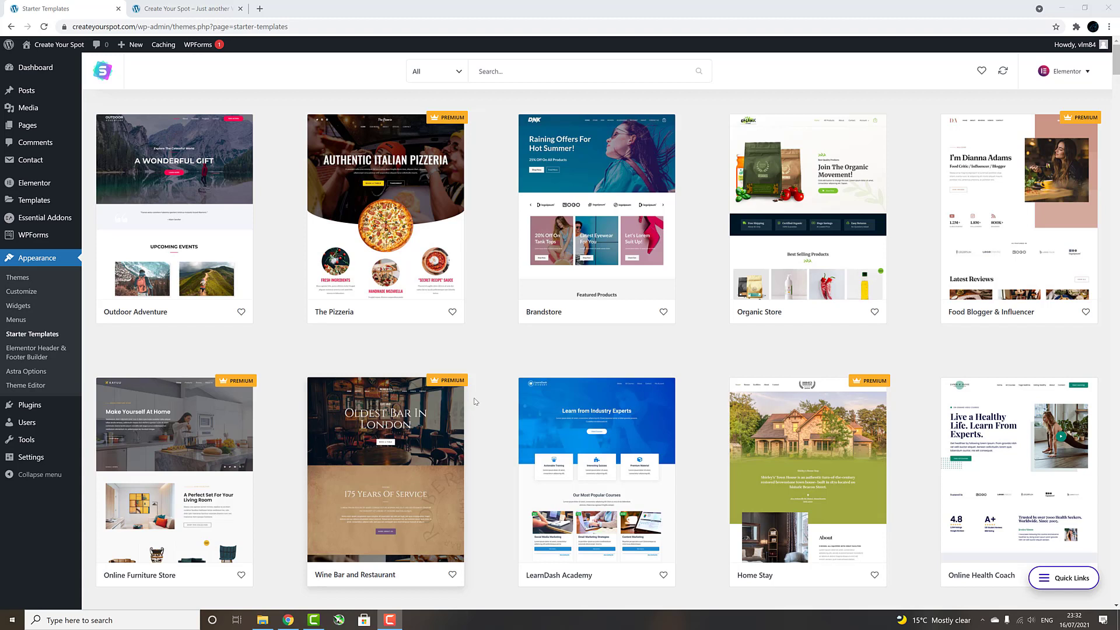
# Step: Search the starter templates for 'plumber' and open the Plumber template card
pyautogui.click(533, 70)
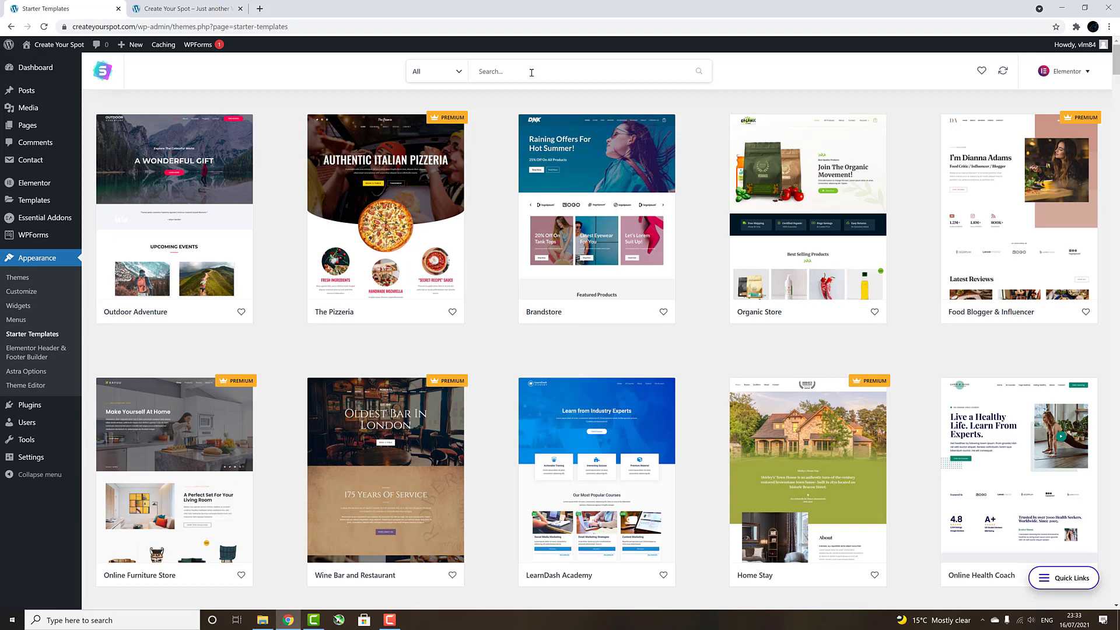
pyautogui.write('plumber')
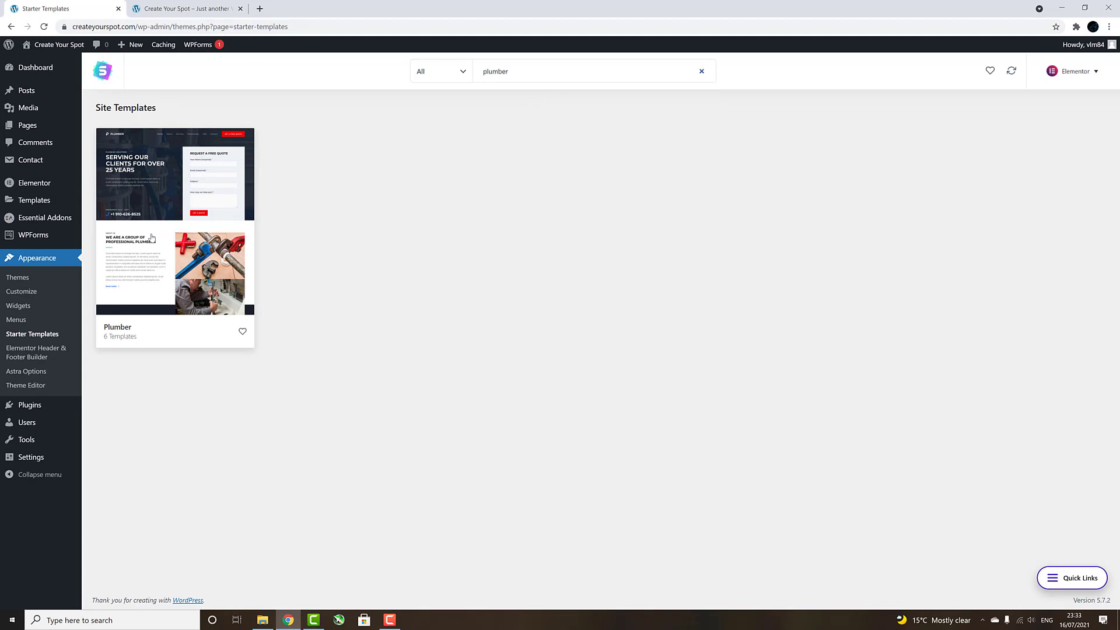
pyautogui.click(151, 238)
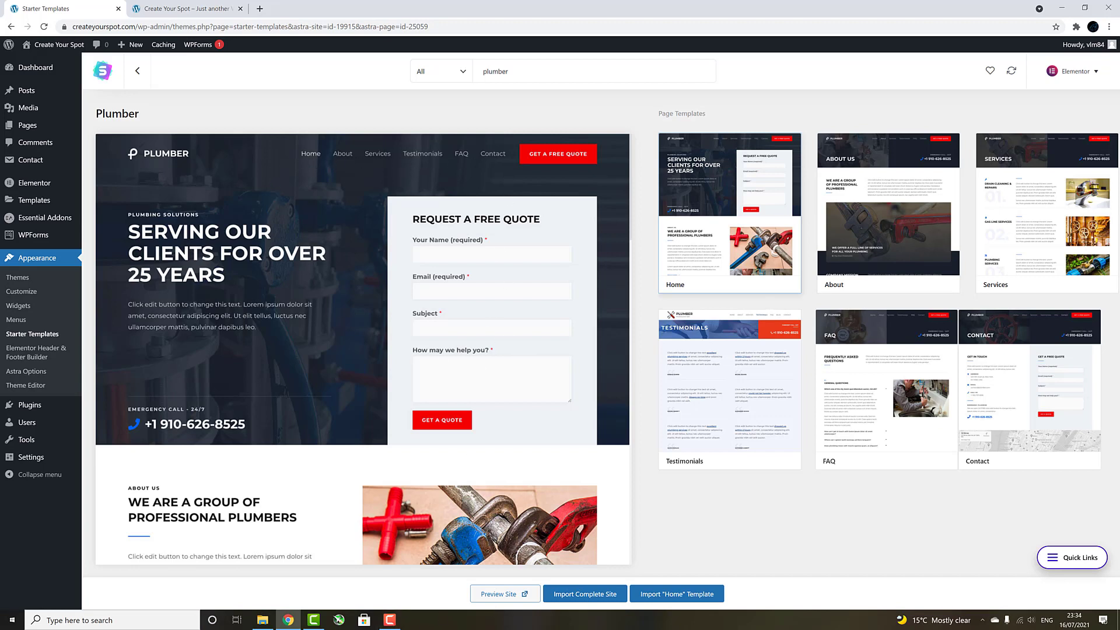
# Step: Start the Plumber import, choosing Intermediate experience and Myself/My company, and skip the name and email form
pyautogui.click(582, 598)
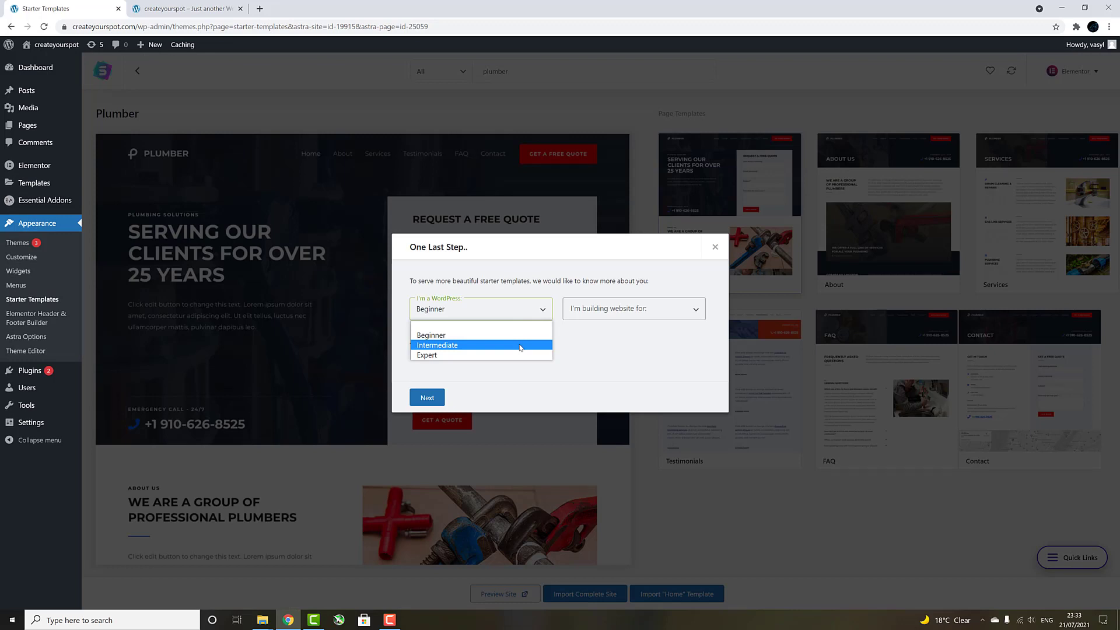
pyautogui.click(520, 346)
pyautogui.click(596, 309)
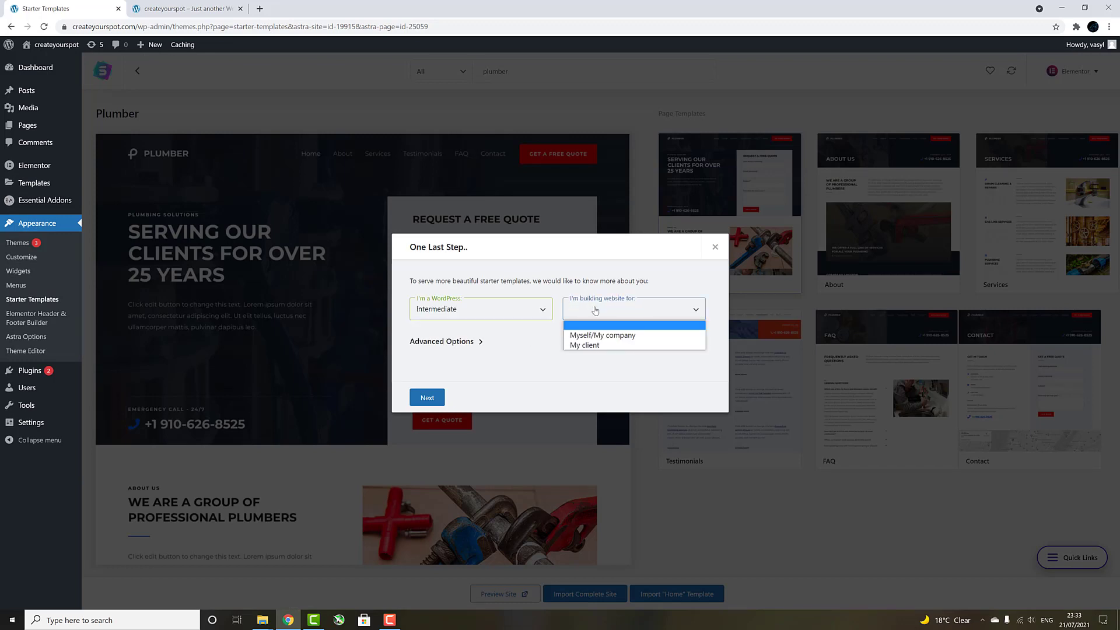
pyautogui.click(592, 337)
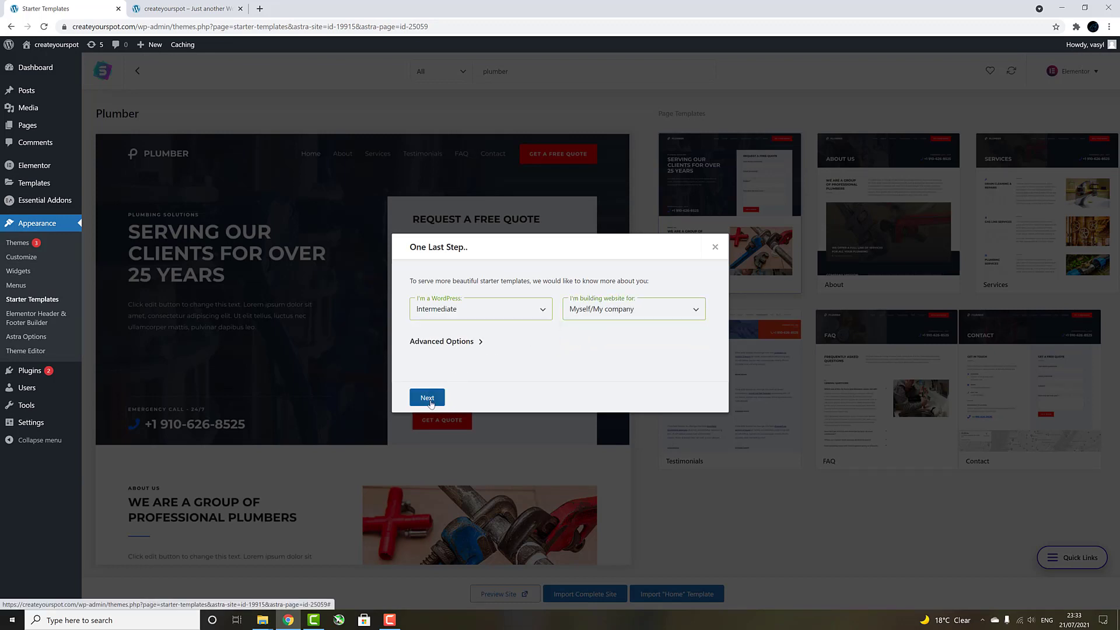
pyautogui.click(428, 399)
pyautogui.click(559, 384)
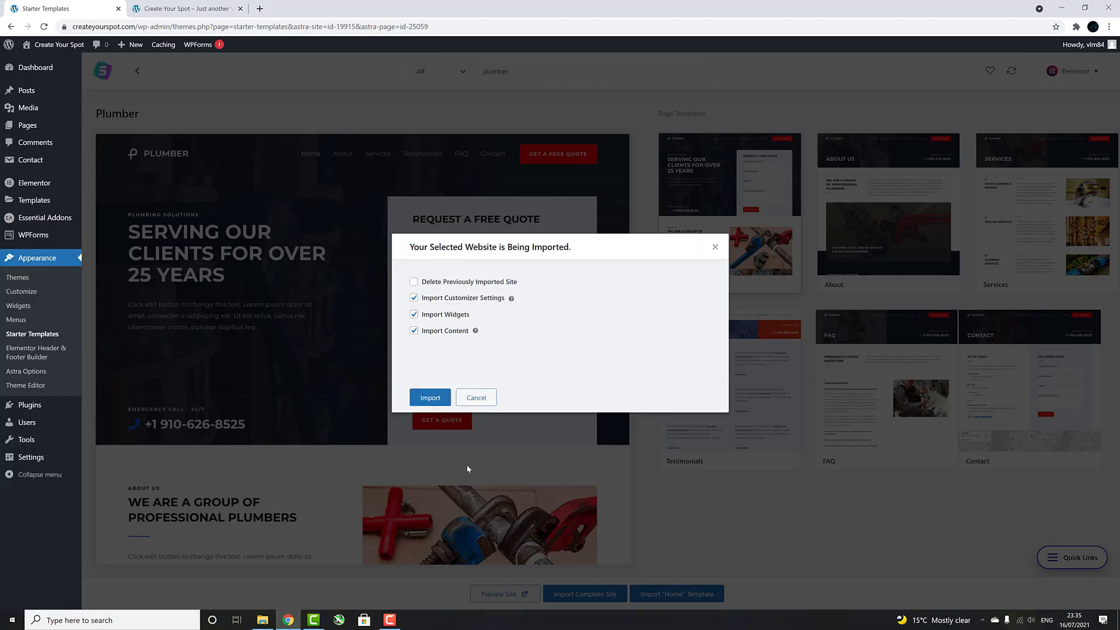
# Step: Import the Plumber site, confirm 'Imported Successfully', and view the live site
pyautogui.click(425, 400)
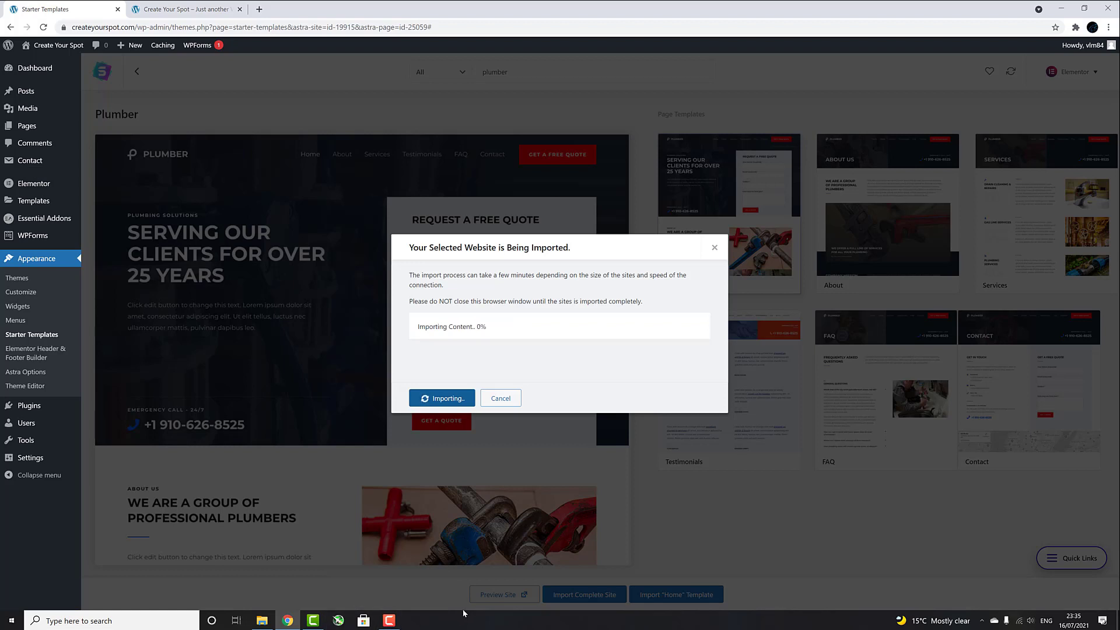
pyautogui.click(389, 620)
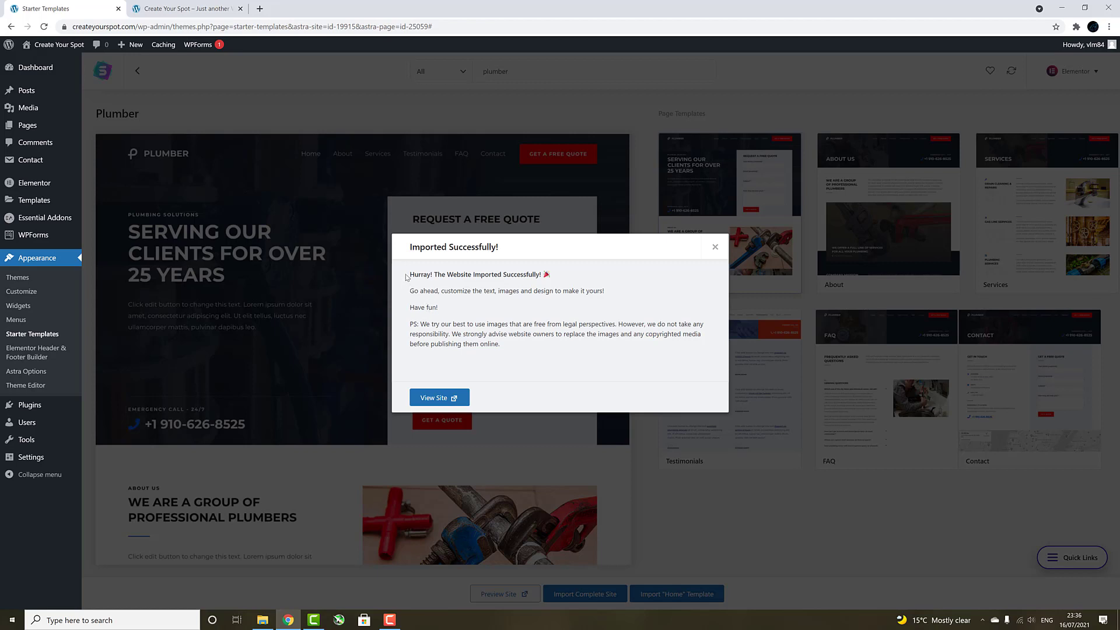
pyautogui.moveTo(407, 277); pyautogui.dragTo(544, 275)
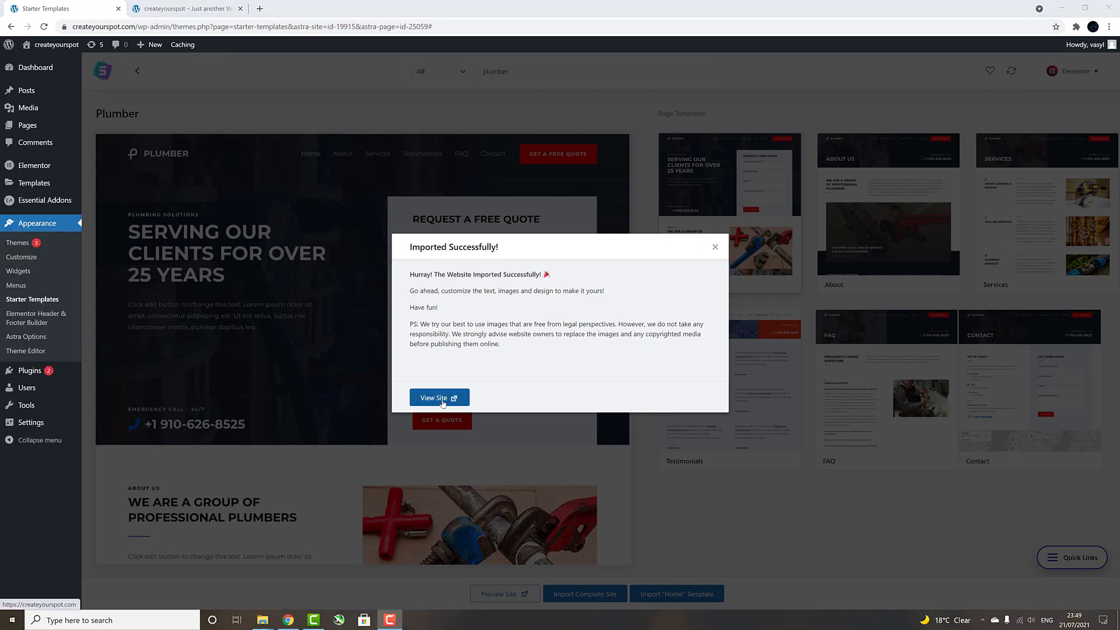
pyautogui.click(442, 400)
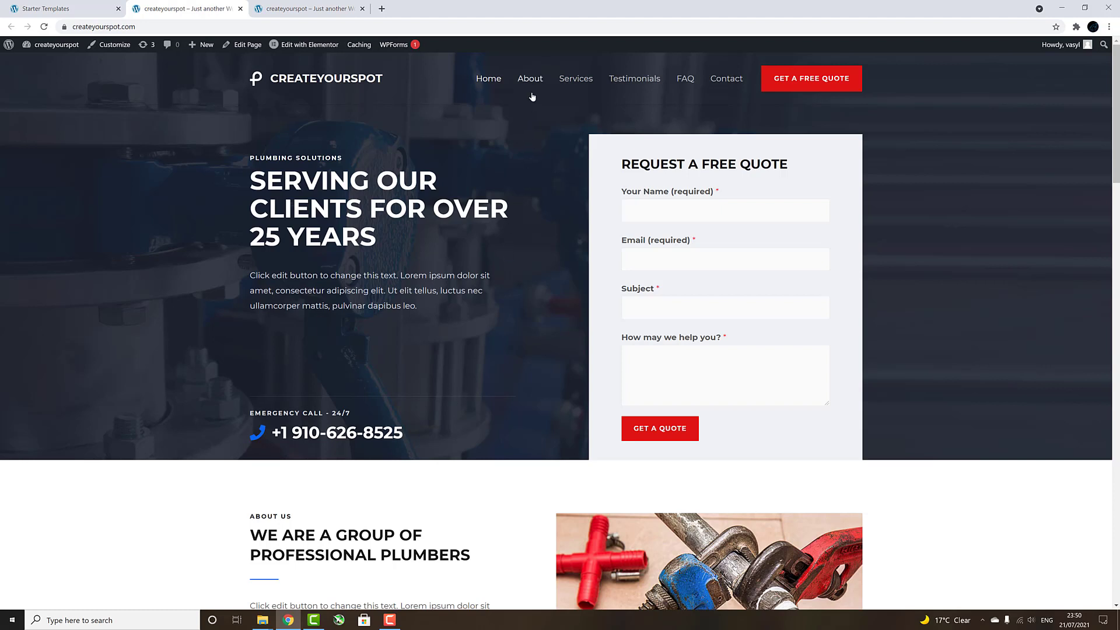
# Step: Scroll the imported Plumber home page from the quote form down to the contact-info footer and back up
pyautogui.scroll(-1, 504, 183)
pyautogui.scroll(-10, 503, 184)
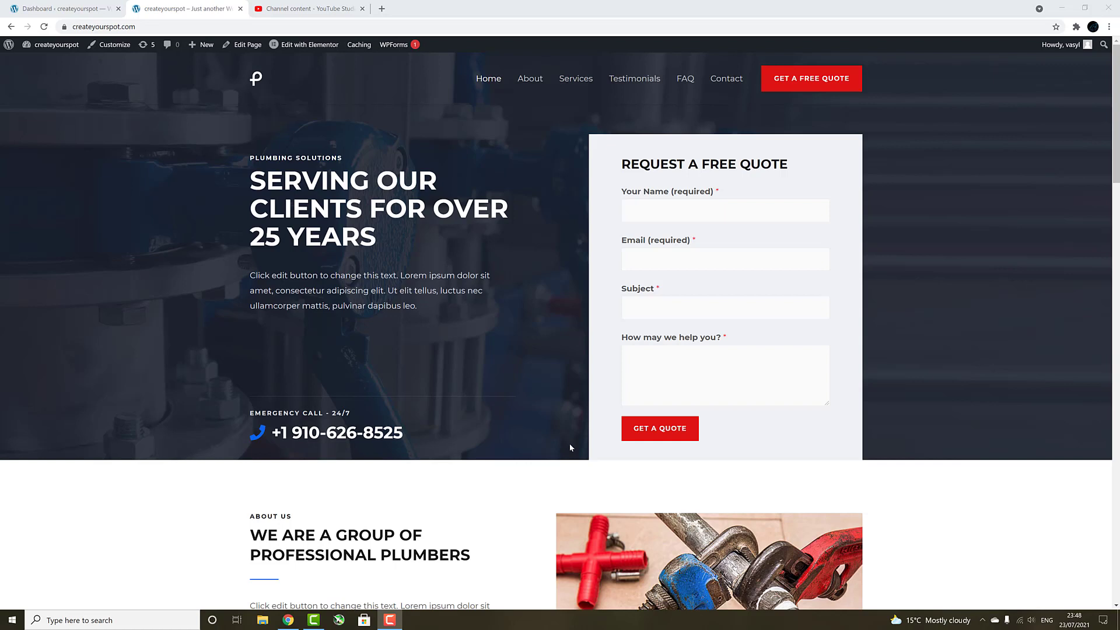
pyautogui.click(511, 385)
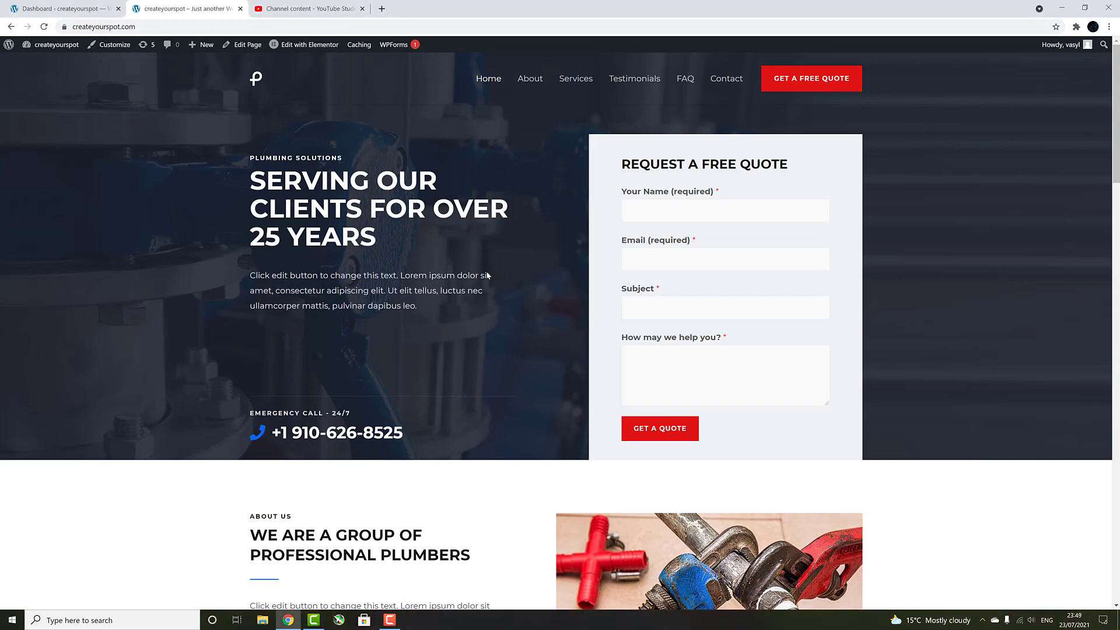
pyautogui.scroll(-10, 520, 220)
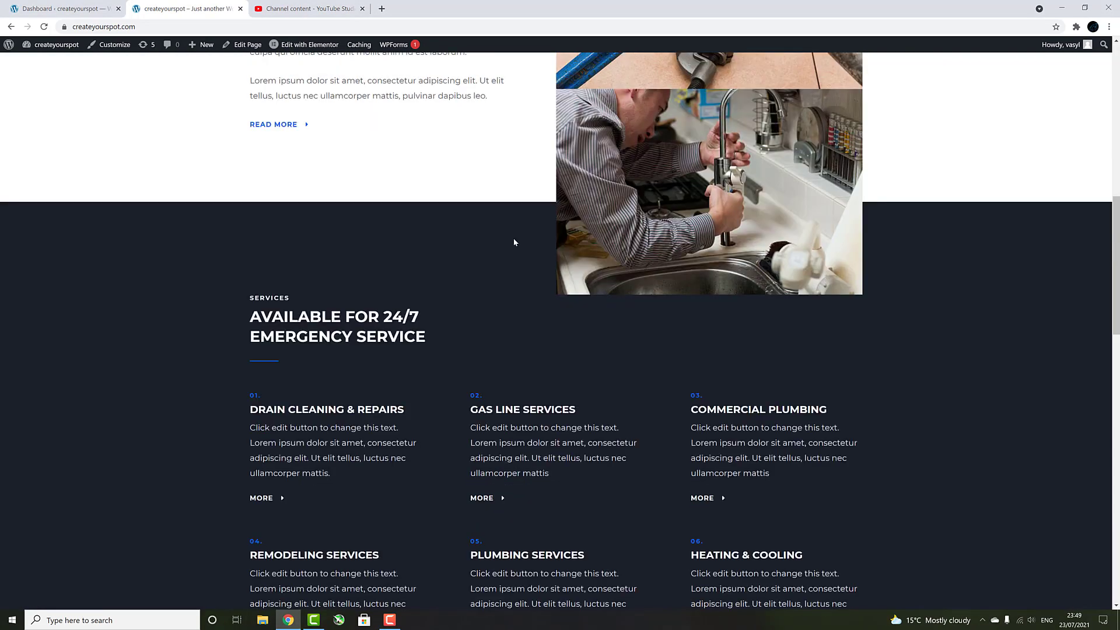
pyautogui.scroll(-15, 513, 242)
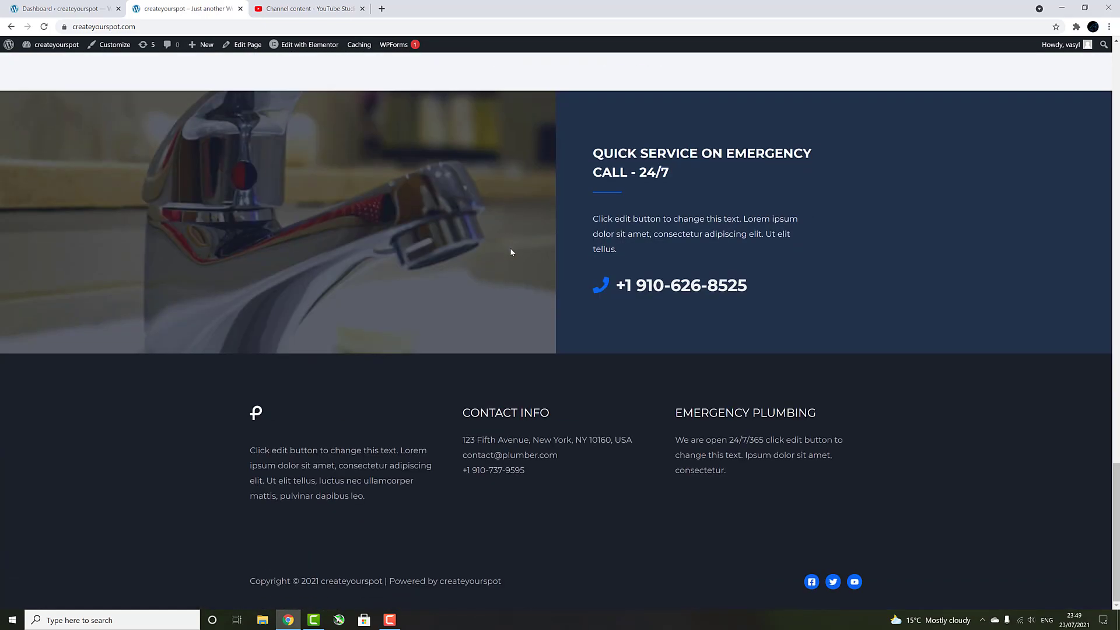
pyautogui.scroll(20, 511, 251)
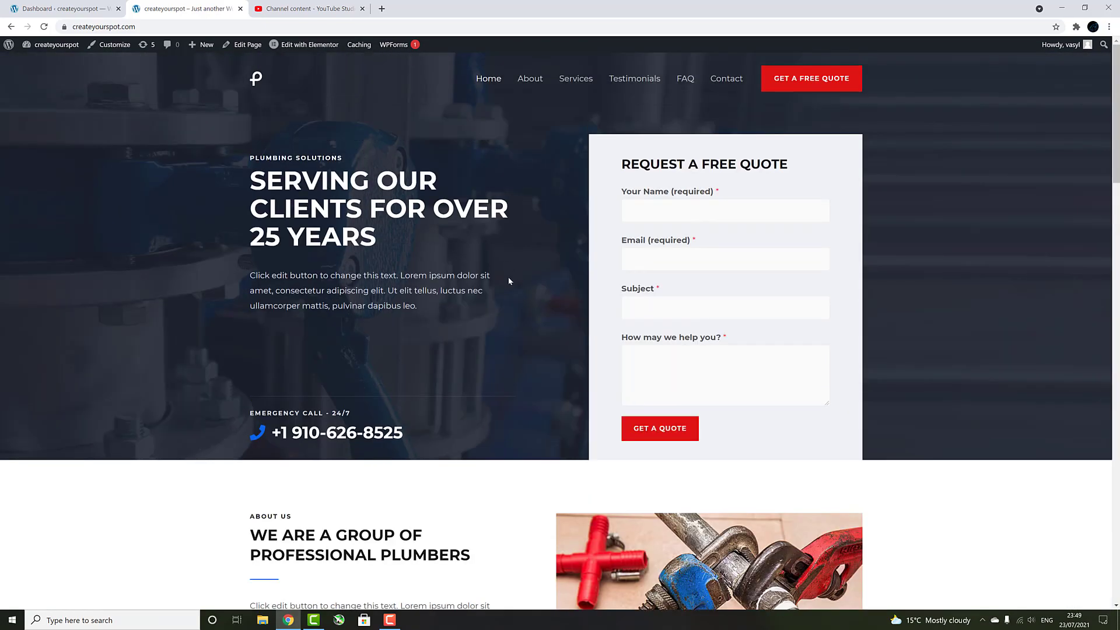
# Step: Open the Customizer from the admin bar and go to the Header Builder
pyautogui.click(118, 50)
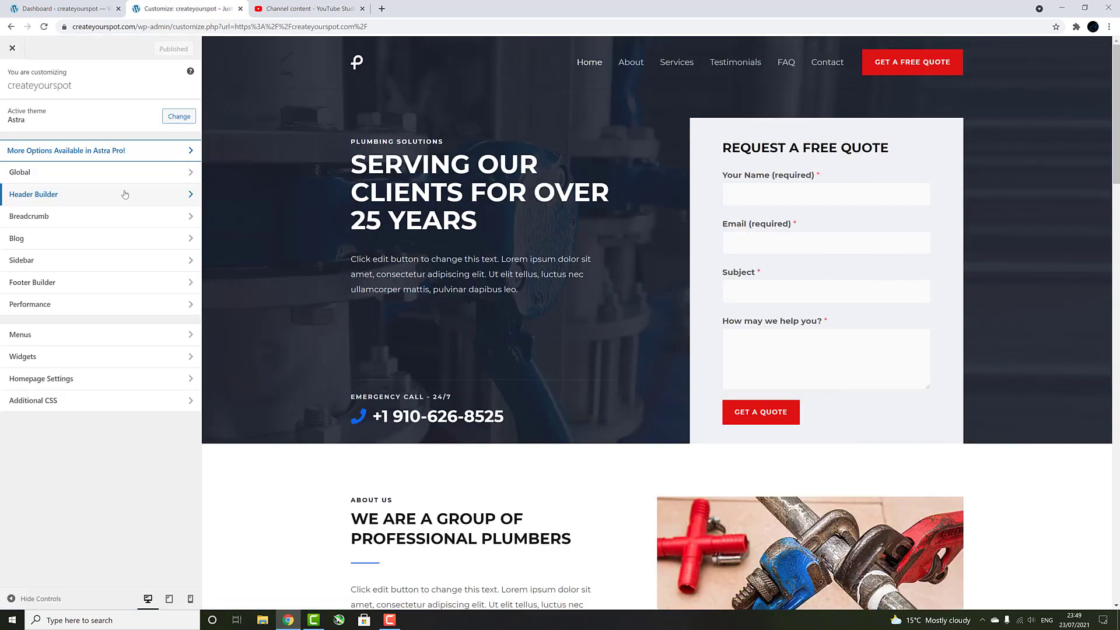
pyautogui.click(125, 194)
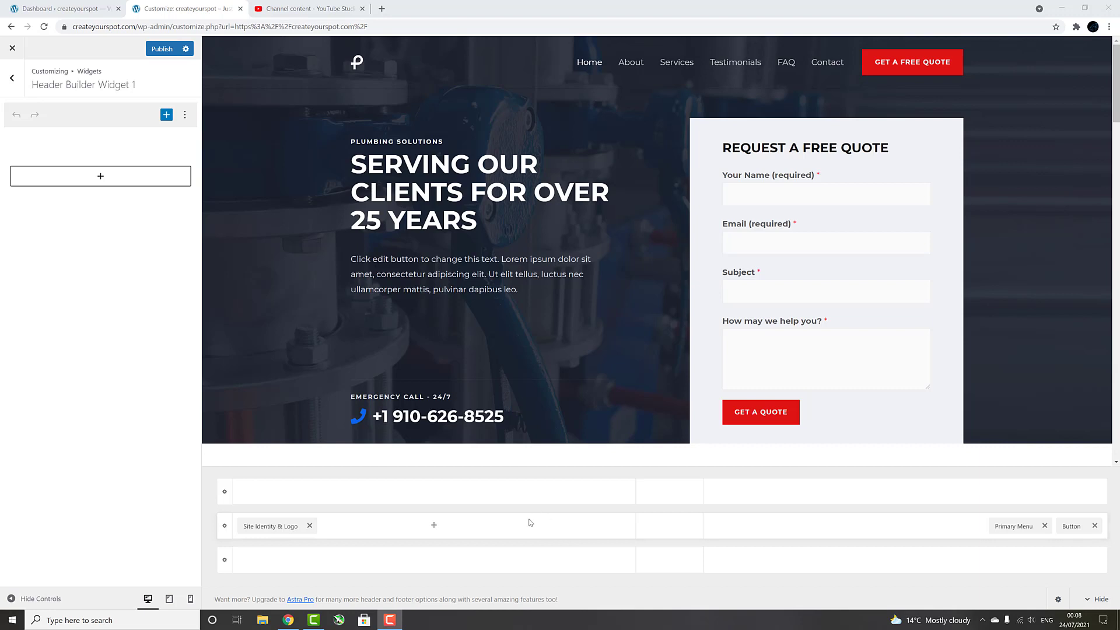
pyautogui.moveTo(274, 527); pyautogui.dragTo(274, 493)
pyautogui.moveTo(1012, 526); pyautogui.dragTo(269, 528)
pyautogui.moveTo(1061, 529); pyautogui.dragTo(1070, 493)
pyautogui.moveTo(265, 522); pyautogui.dragTo(1026, 493)
pyautogui.moveTo(267, 493); pyautogui.dragTo(1044, 557)
pyautogui.moveTo(1012, 492); pyautogui.dragTo(257, 560)
pyautogui.moveTo(1070, 492); pyautogui.dragTo(353, 562)
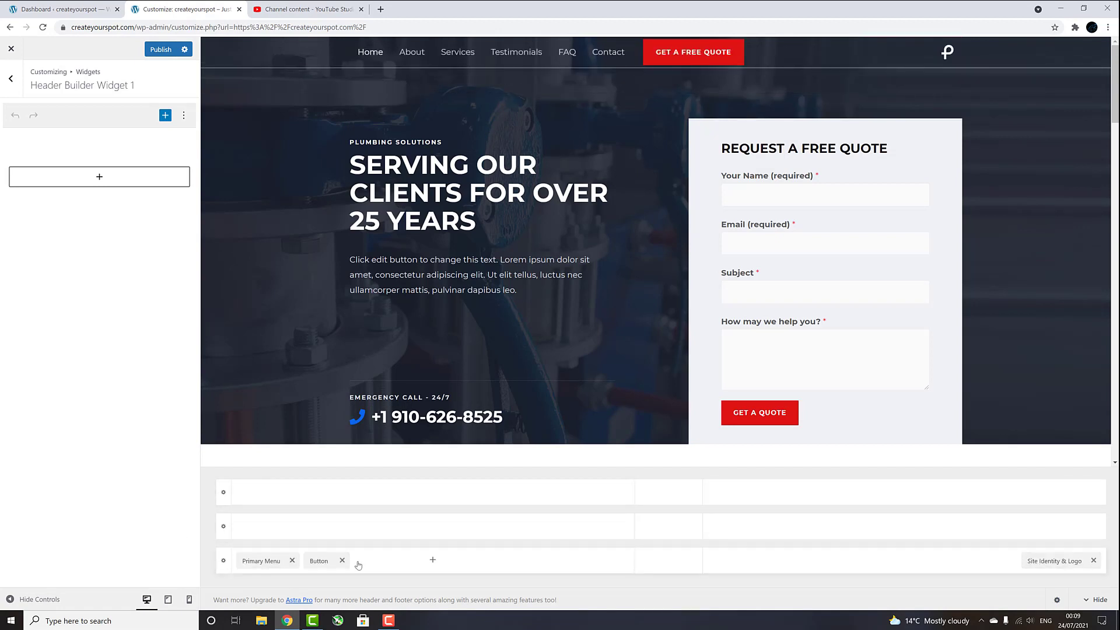
pyautogui.moveTo(1054, 560); pyautogui.dragTo(256, 527)
pyautogui.moveTo(261, 561); pyautogui.dragTo(1073, 528)
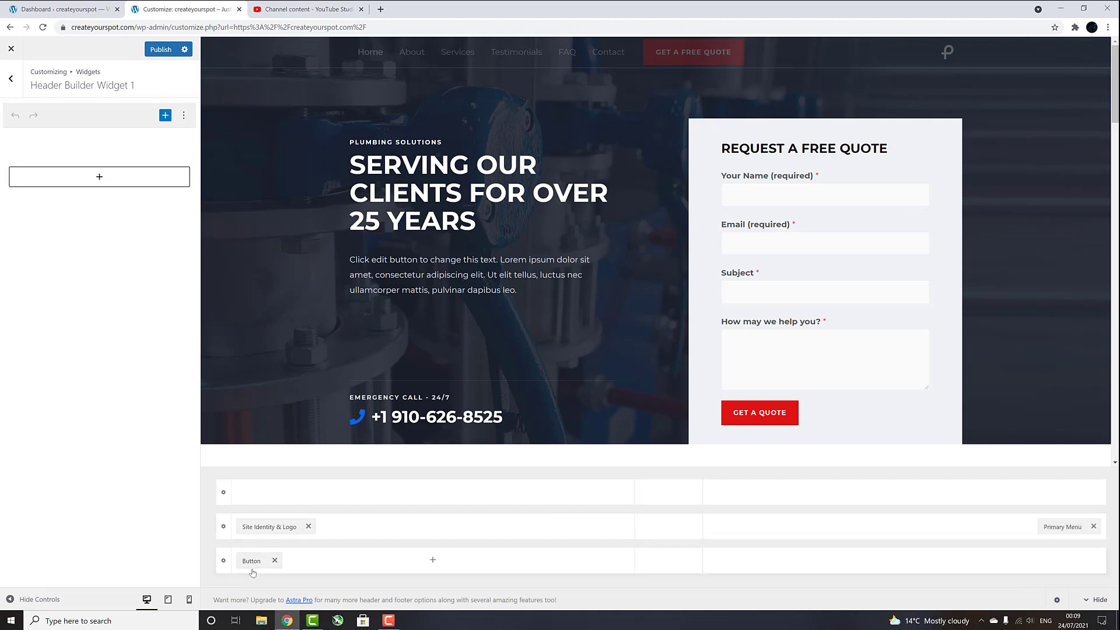
pyautogui.moveTo(318, 560); pyautogui.dragTo(1080, 528)
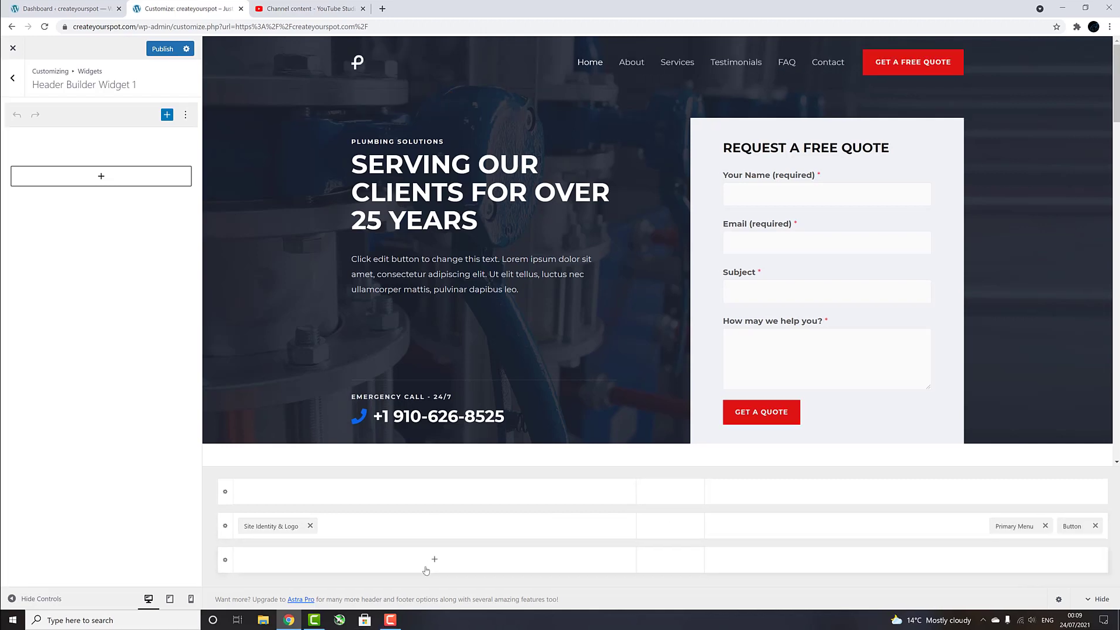
# Step: Add Account, Social and Search elements to the middle header row
pyautogui.click(432, 527)
pyautogui.click(265, 401)
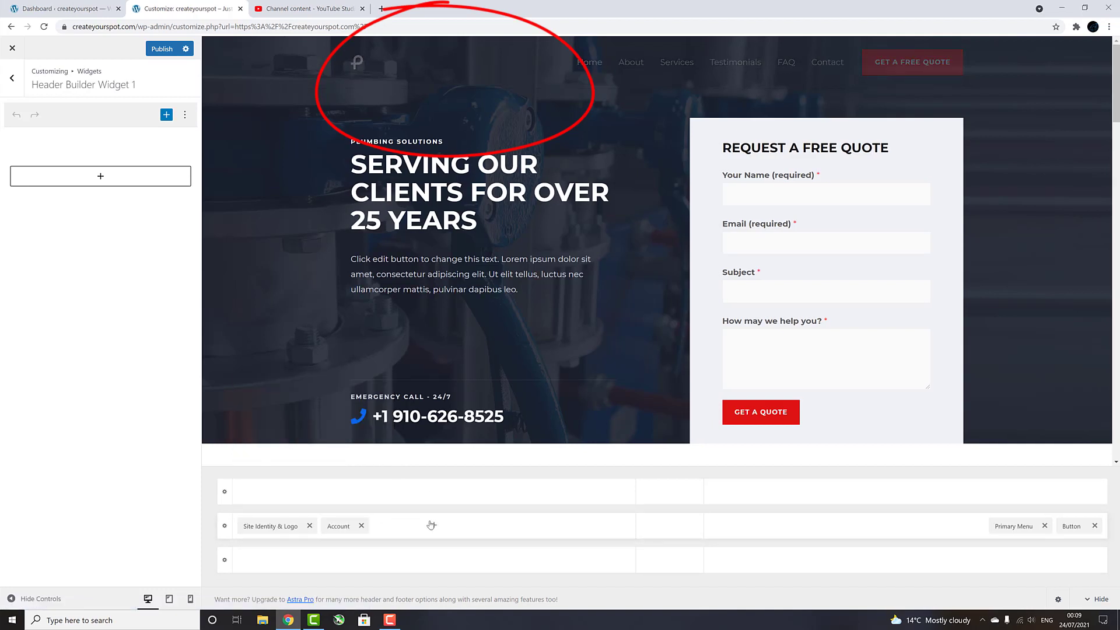
pyautogui.click(383, 525)
pyautogui.click(314, 445)
pyautogui.click(434, 525)
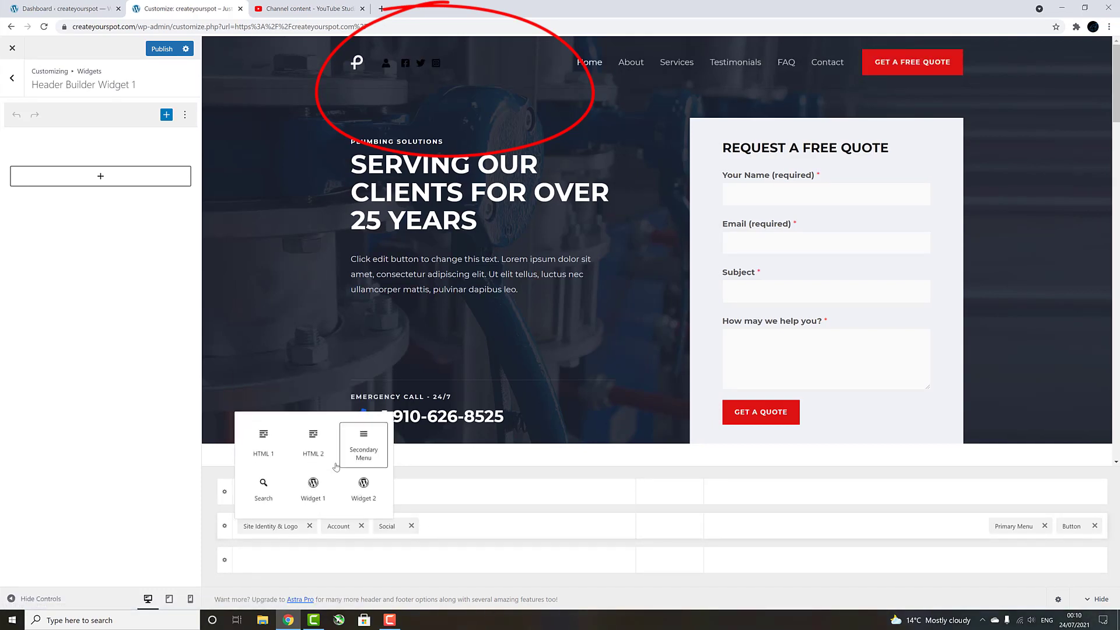
pyautogui.click(265, 489)
# Step: Move Search to the right end after the quote button, then delete Account and Social
pyautogui.moveTo(446, 525); pyautogui.dragTo(1082, 527)
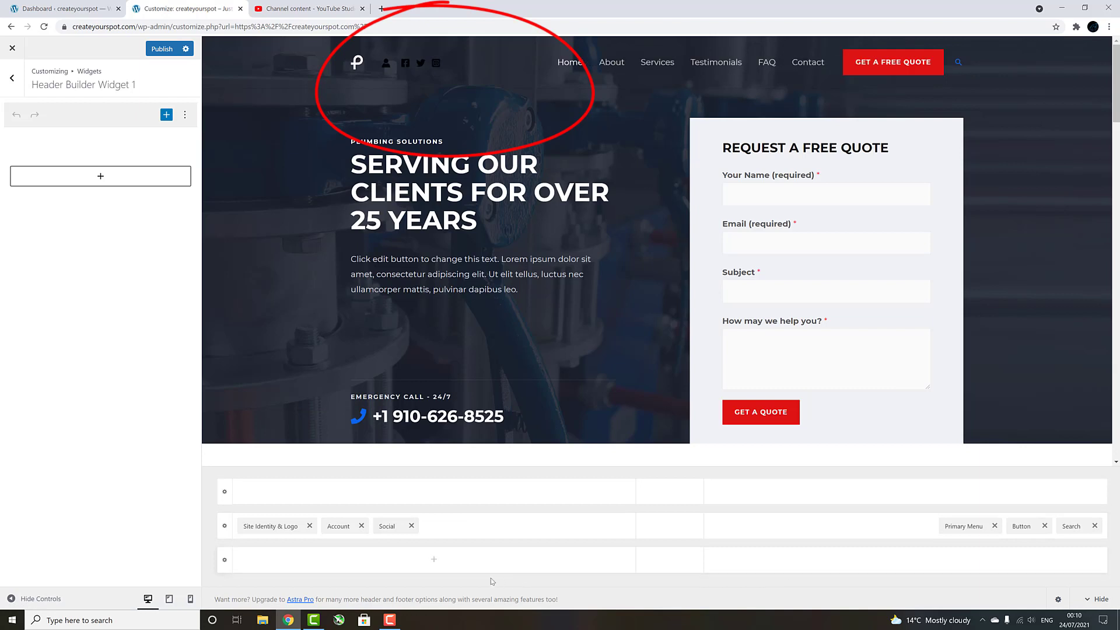
pyautogui.click(361, 526)
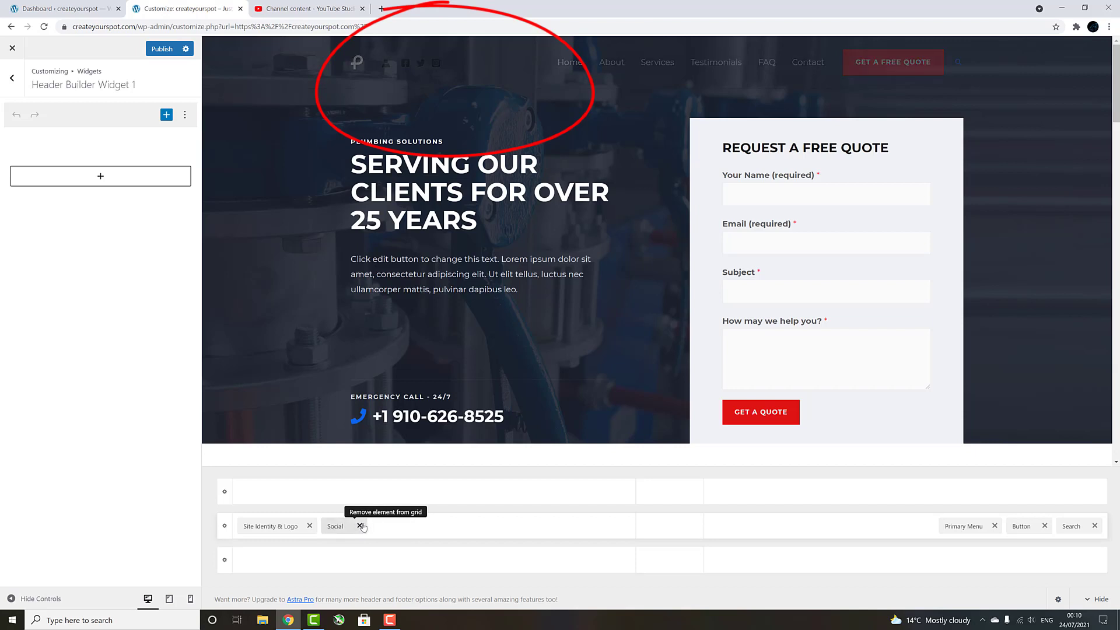
pyautogui.click(360, 526)
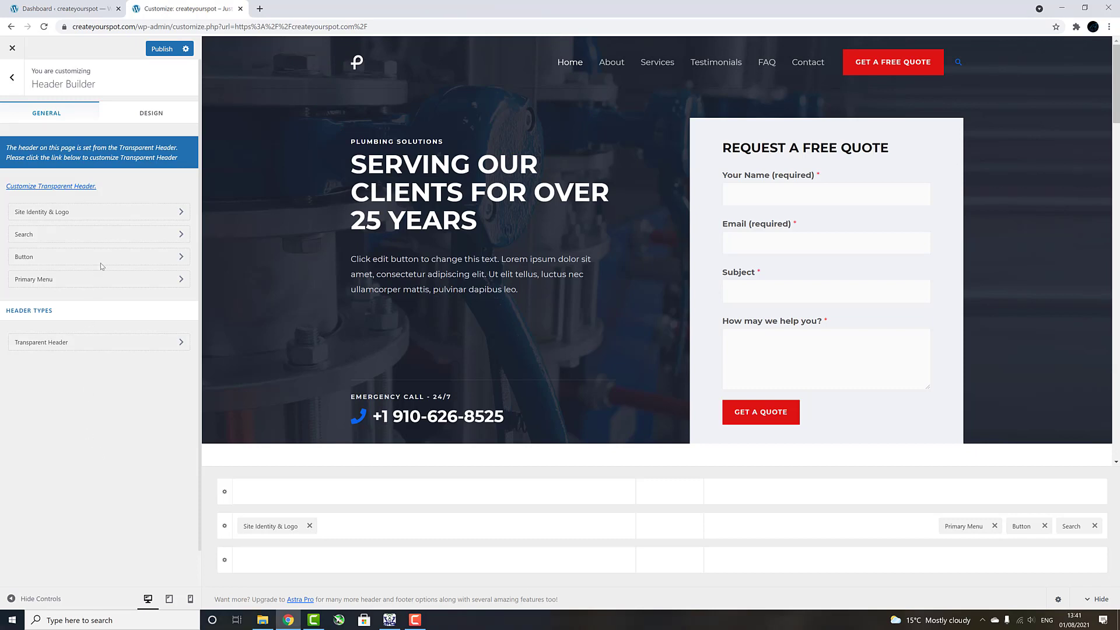
# Step: Upload Studio_Project (3) from Site Identity & Logo and select it as the new logo
pyautogui.click(111, 213)
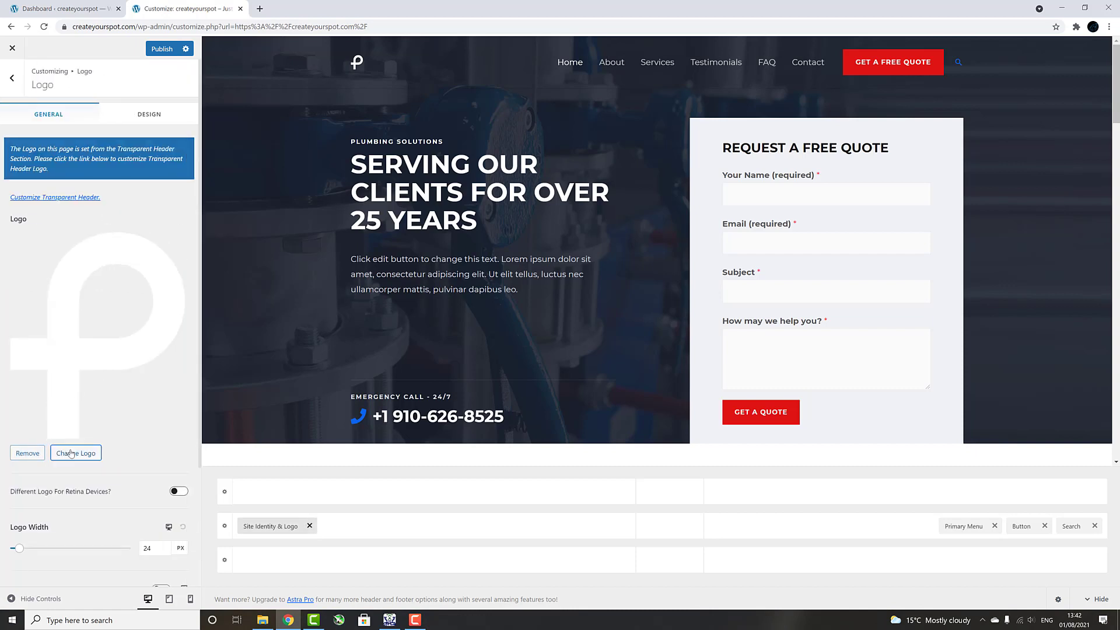
pyautogui.click(71, 453)
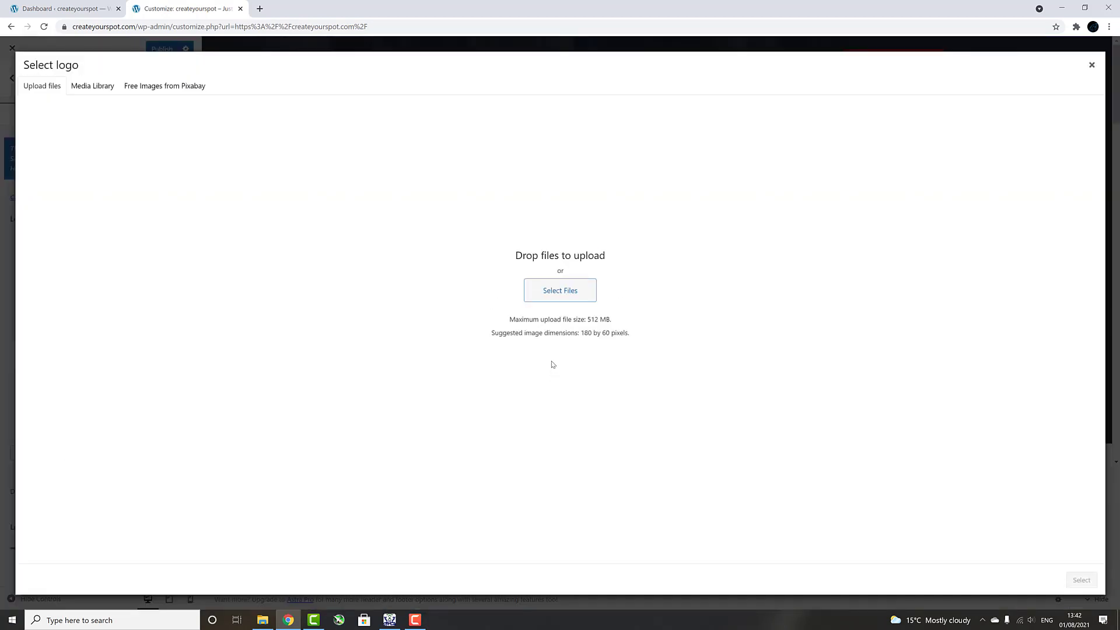
pyautogui.click(554, 292)
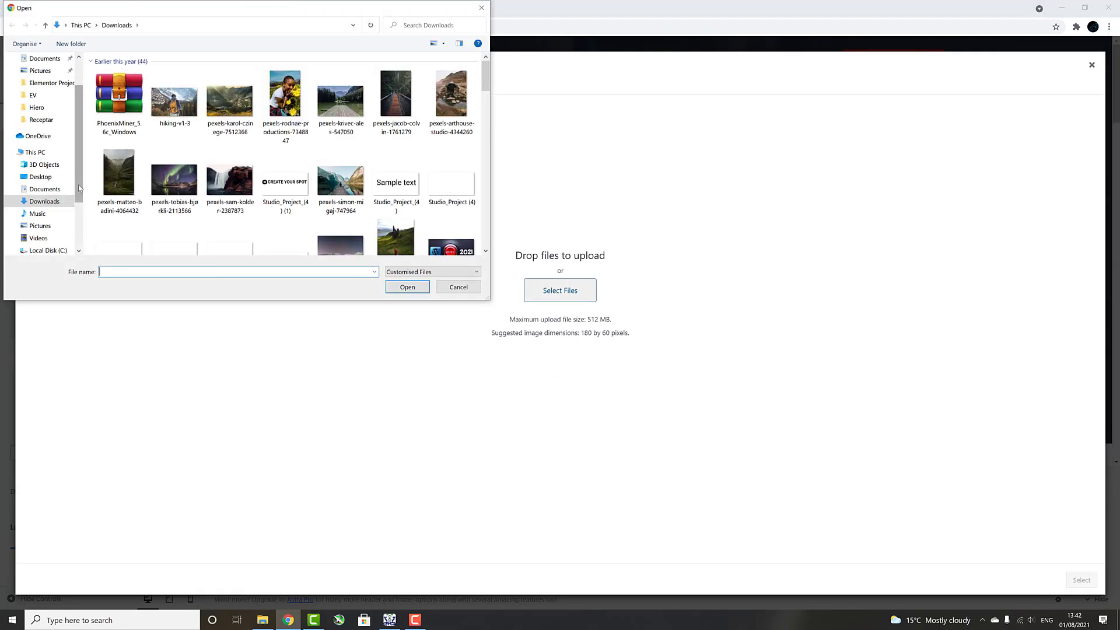
pyautogui.scroll(-2, 119, 175)
pyautogui.click(119, 124)
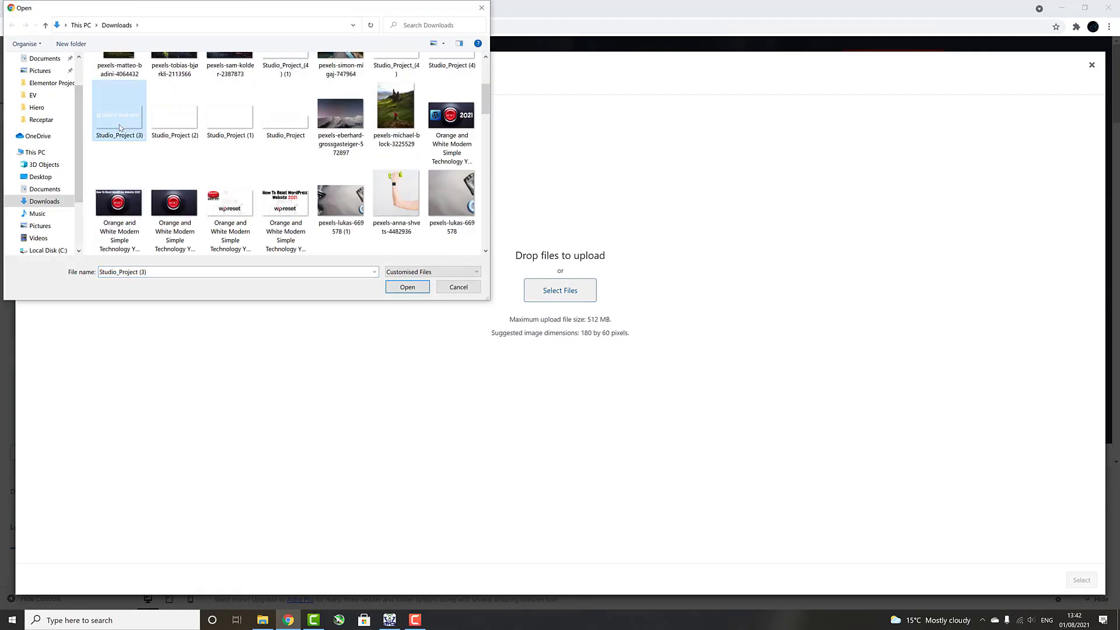
pyautogui.click(407, 287)
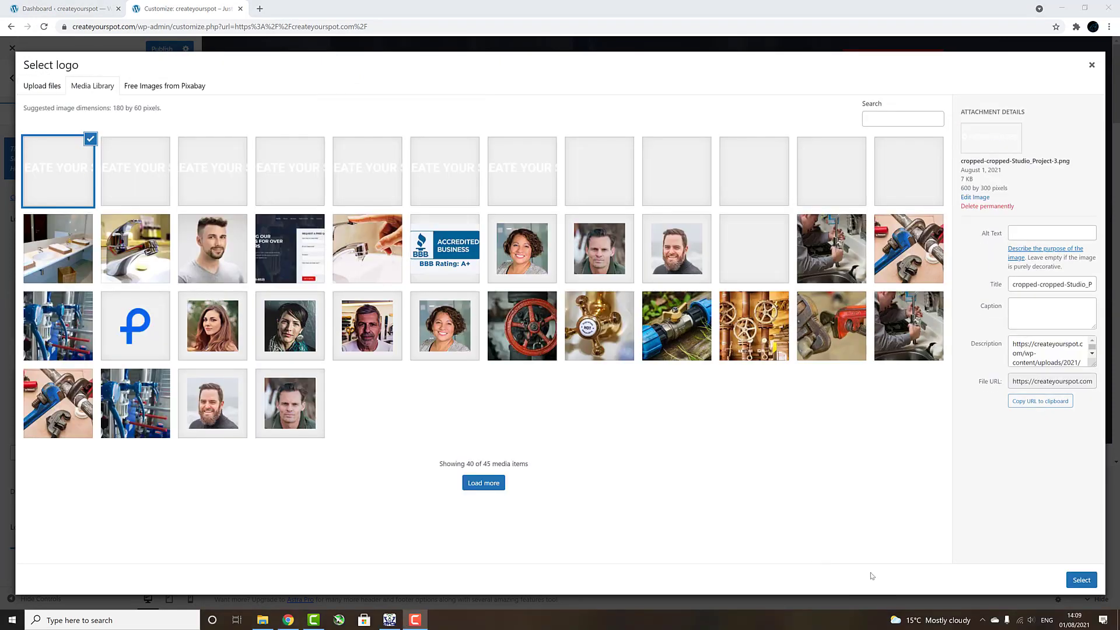
pyautogui.click(1078, 581)
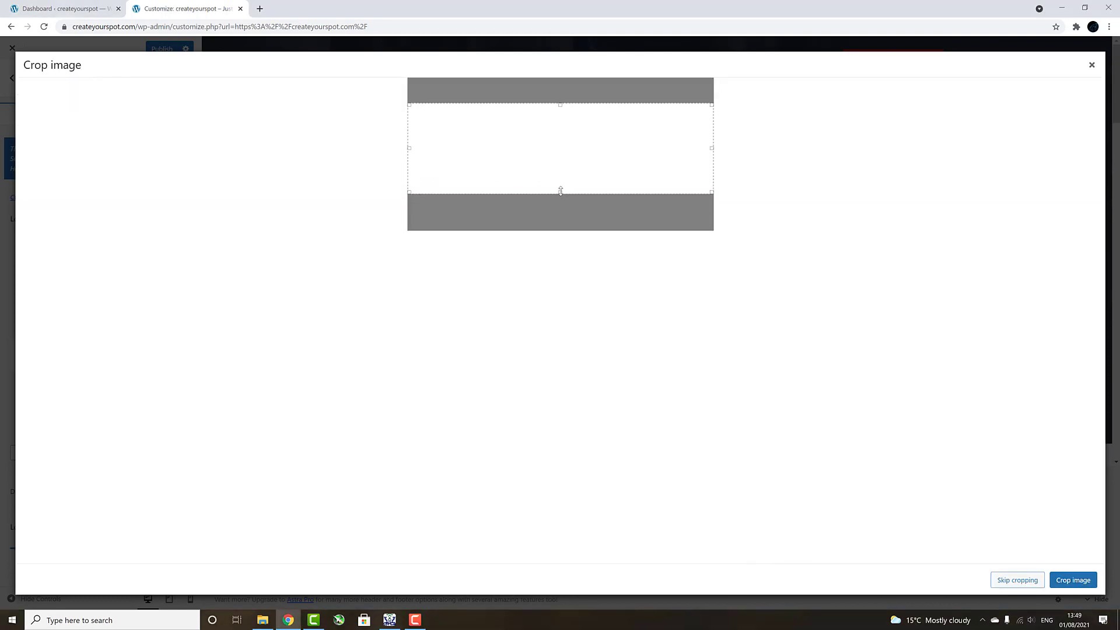
# Step: Stretch the crop area to the image's full height and apply the crop
pyautogui.moveTo(560, 192); pyautogui.dragTo(567, 244)
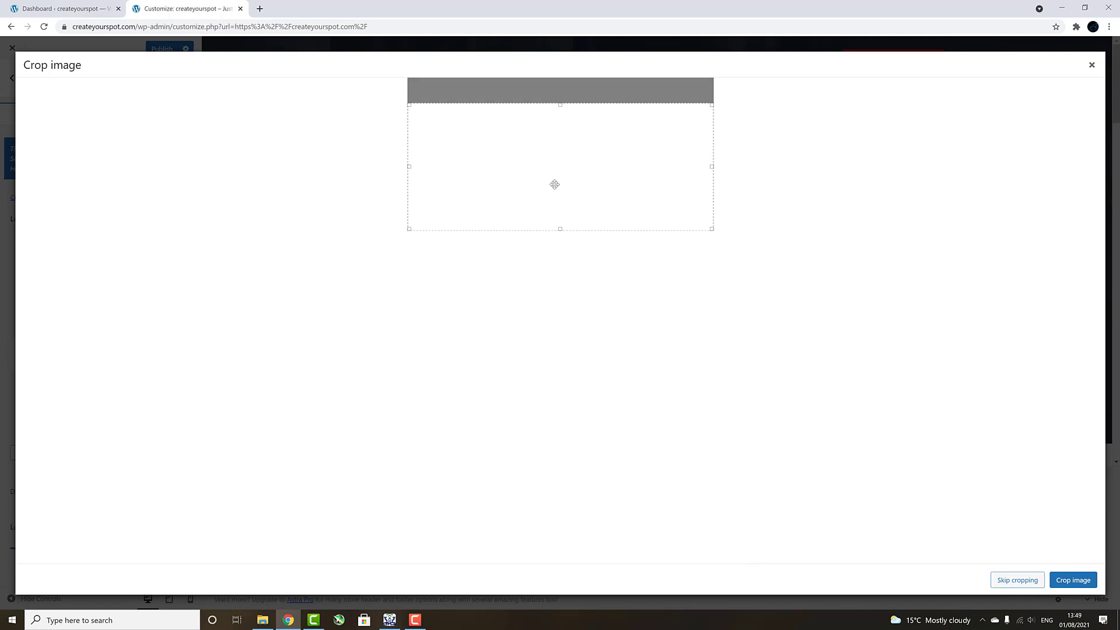
pyautogui.moveTo(560, 105); pyautogui.dragTo(559, 67)
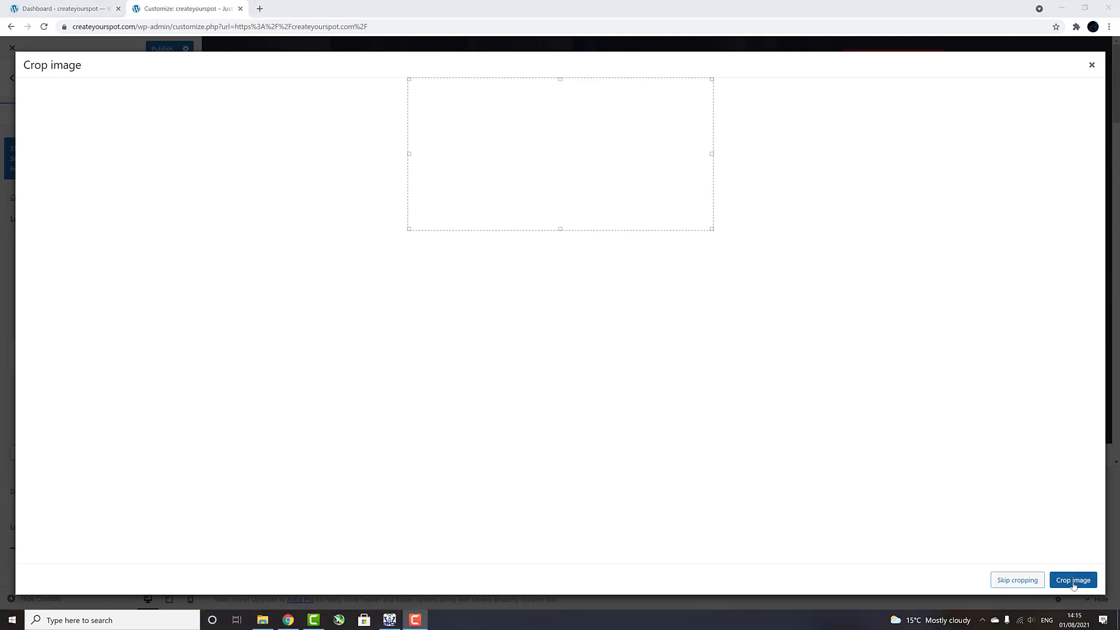
pyautogui.click(1072, 583)
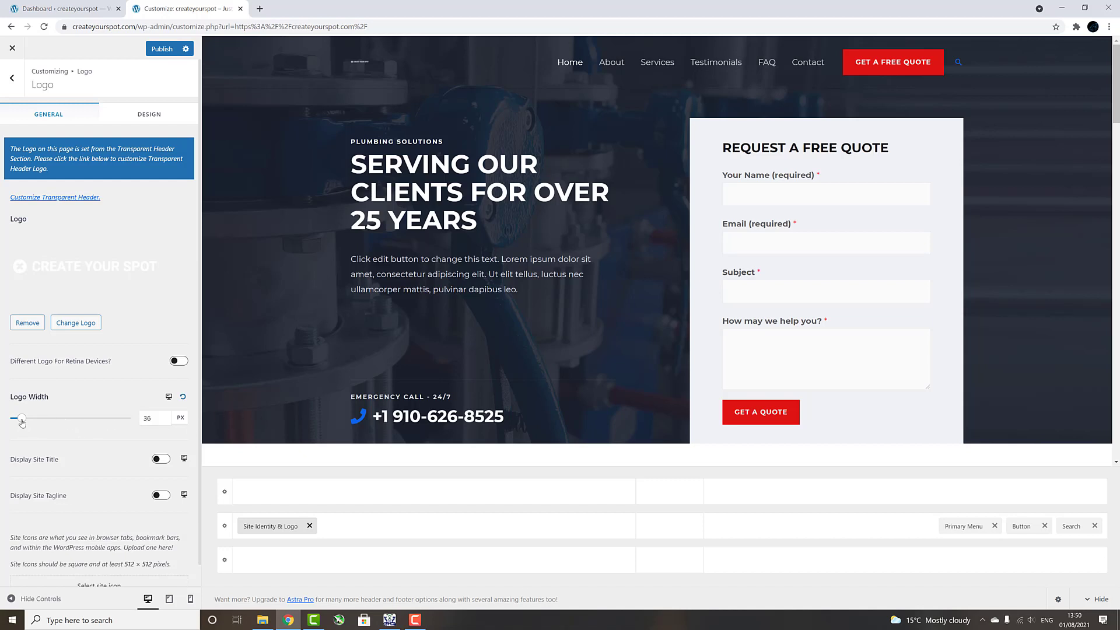
# Step: Set the logo width to 189 px on desktop and 223 px on tablet
pyautogui.moveTo(22, 421); pyautogui.dragTo(49, 428)
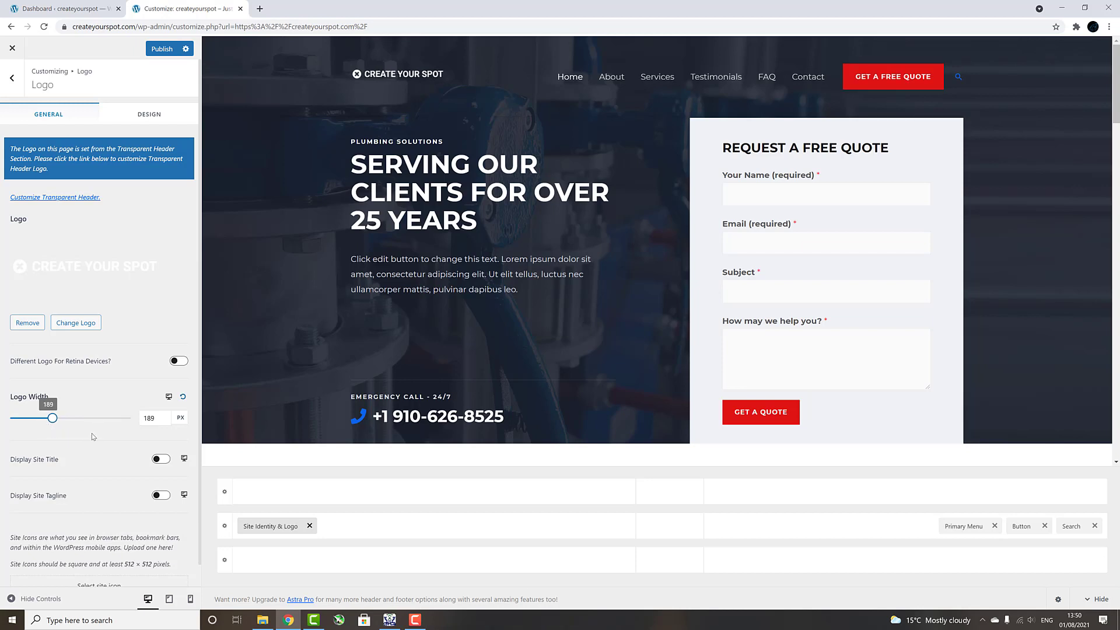
pyautogui.click(169, 600)
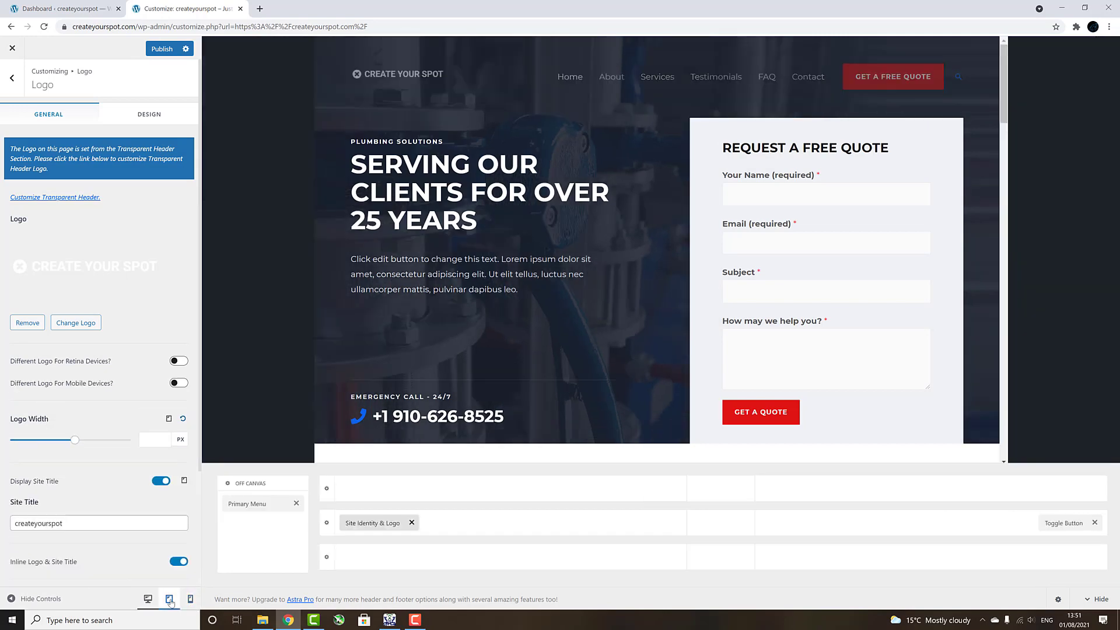
pyautogui.scroll(-1, 75, 377)
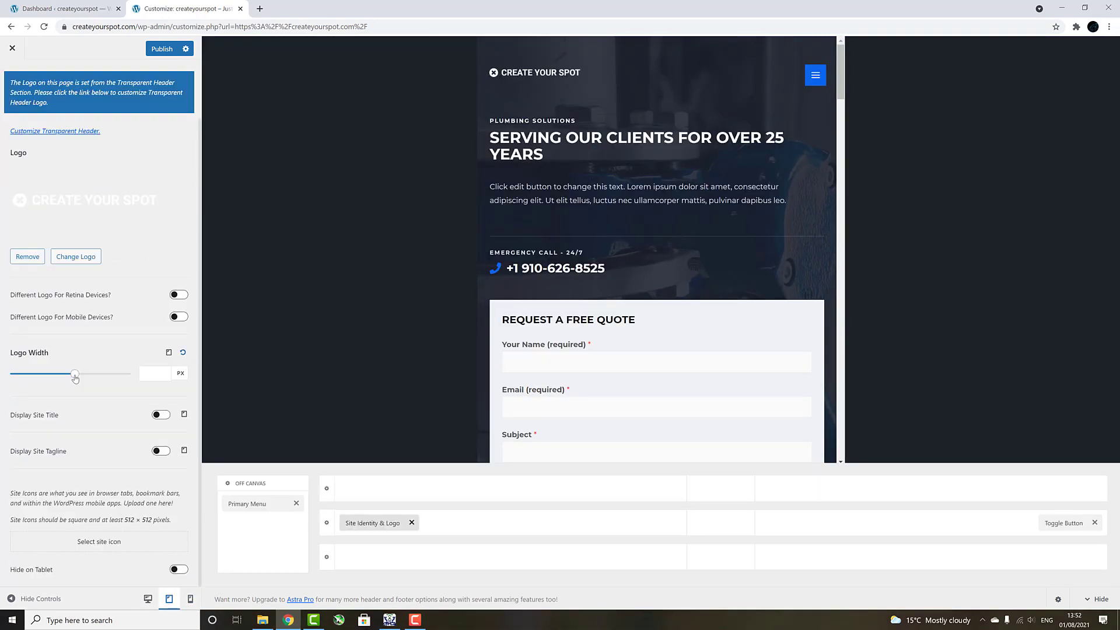
pyautogui.moveTo(75, 378); pyautogui.dragTo(60, 392)
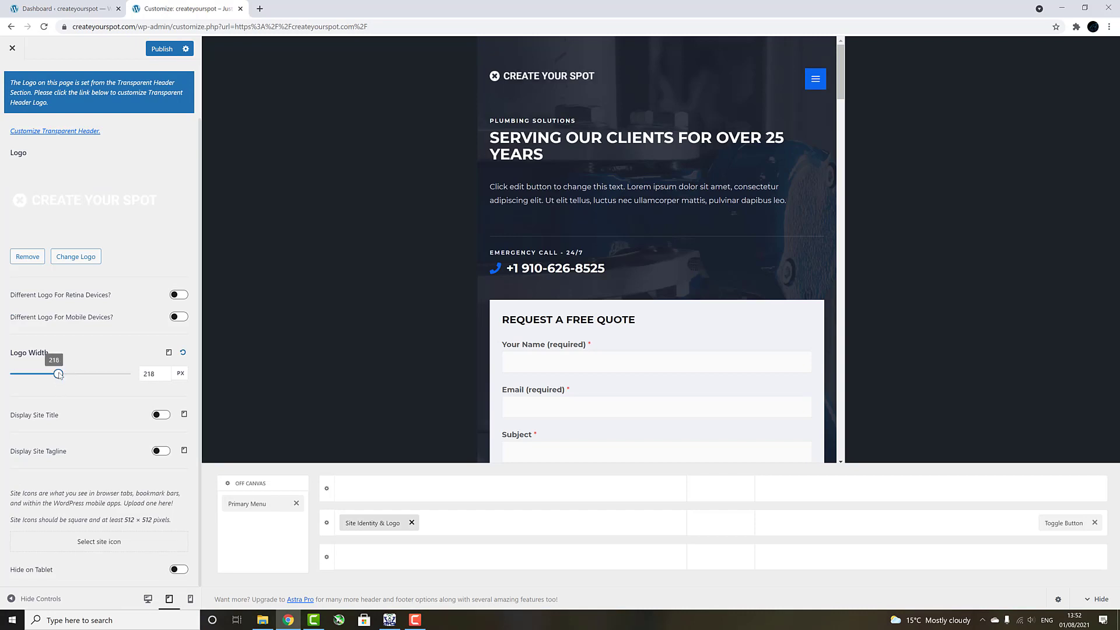
pyautogui.moveTo(57, 376)
pyautogui.mouseDown()
pyautogui.moveTo(37, 377)
pyautogui.moveTo(47, 375)
pyautogui.mouseUp()
# Step: Turn on Hide on Mobile and Hide on Tablet for the logo, then return to desktop preview
pyautogui.click(190, 599)
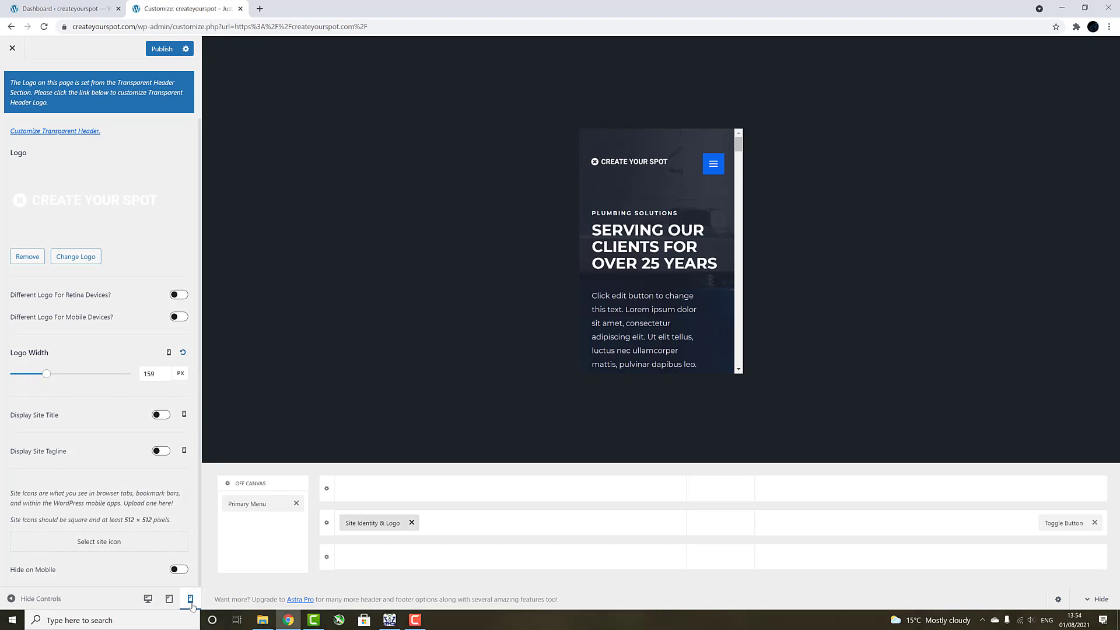
pyautogui.click(178, 574)
pyautogui.click(169, 601)
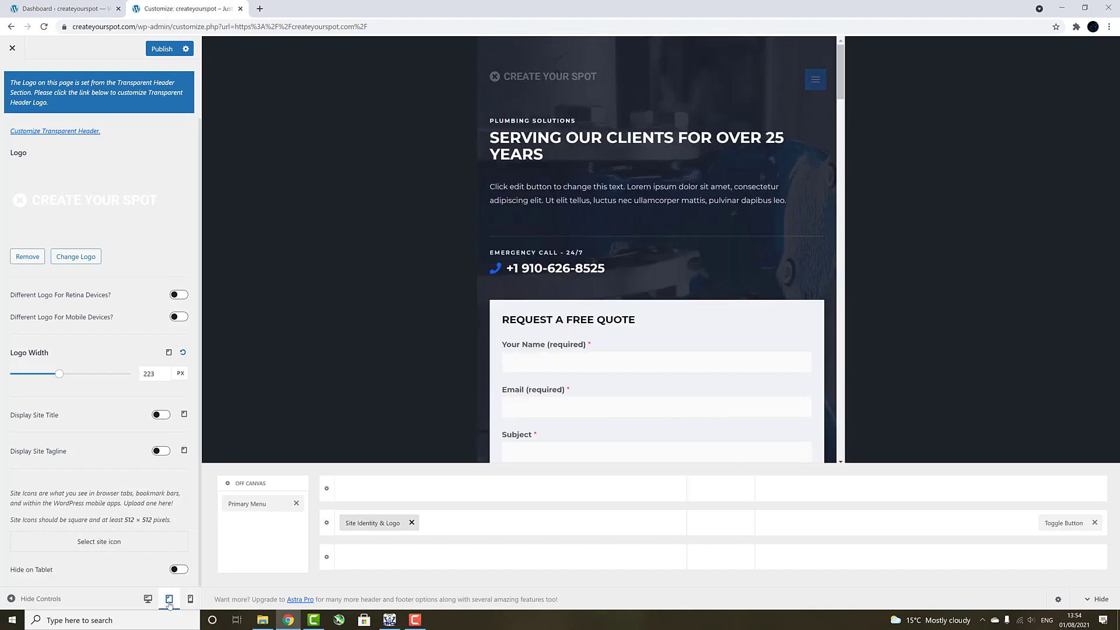
pyautogui.click(177, 570)
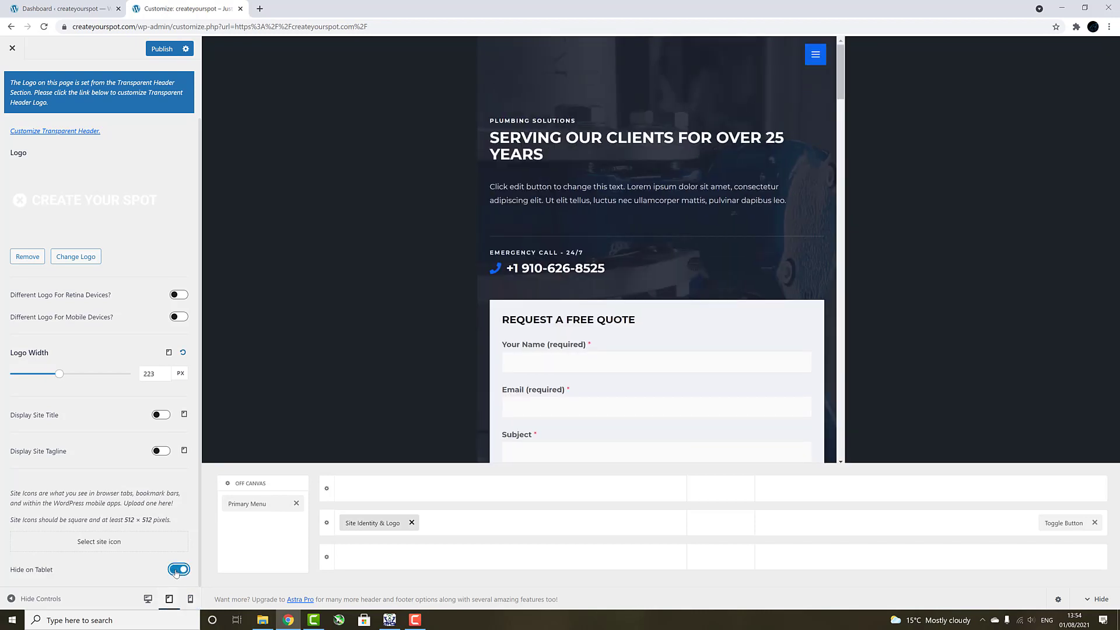
pyautogui.click(148, 598)
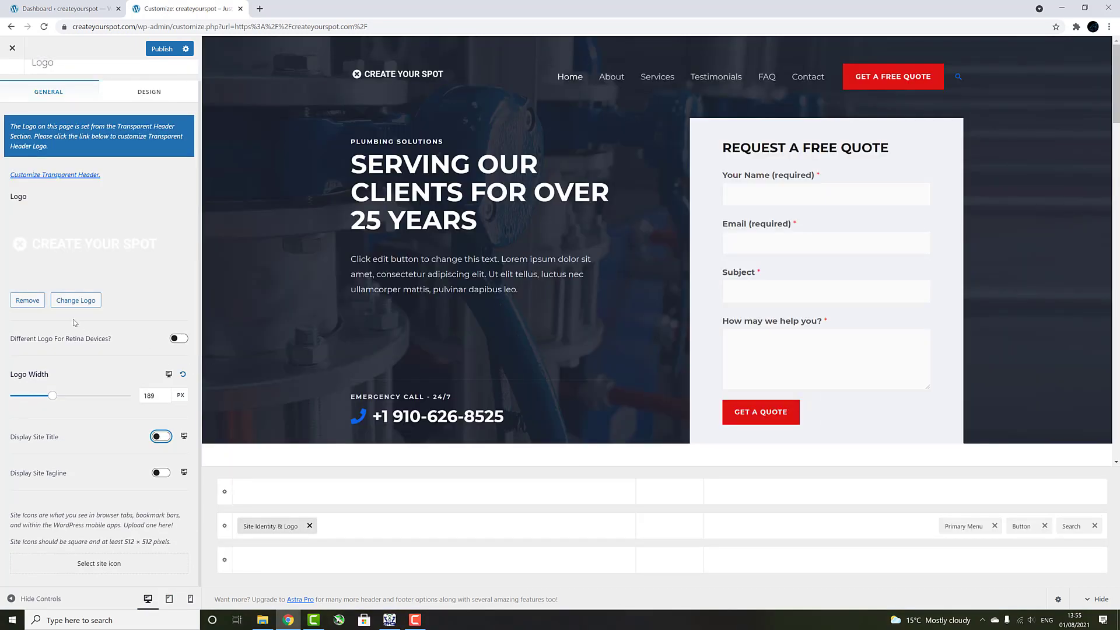
# Step: Remove the logo image, show the site title and tagline, and turn off Inline Logo & Site Title
pyautogui.click(20, 303)
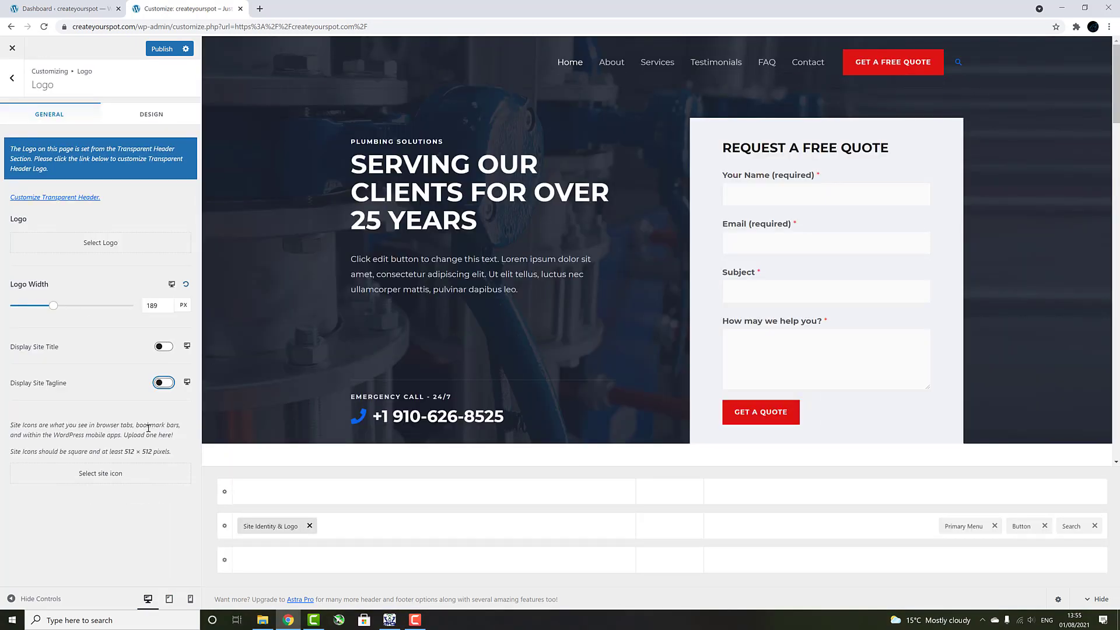
pyautogui.click(165, 346)
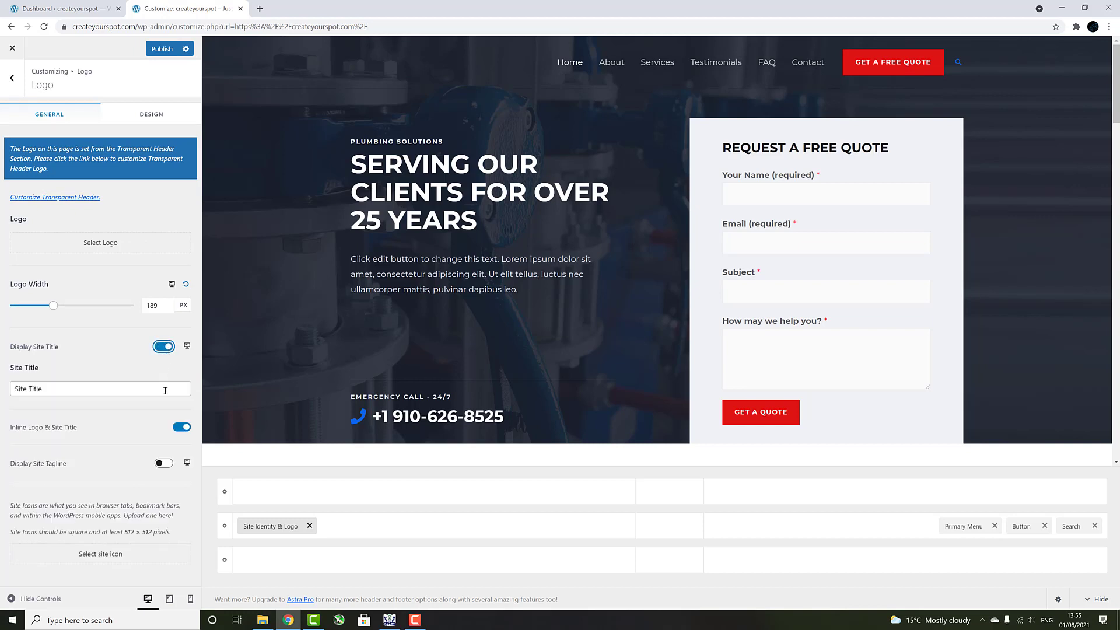
pyautogui.click(180, 430)
pyautogui.click(181, 429)
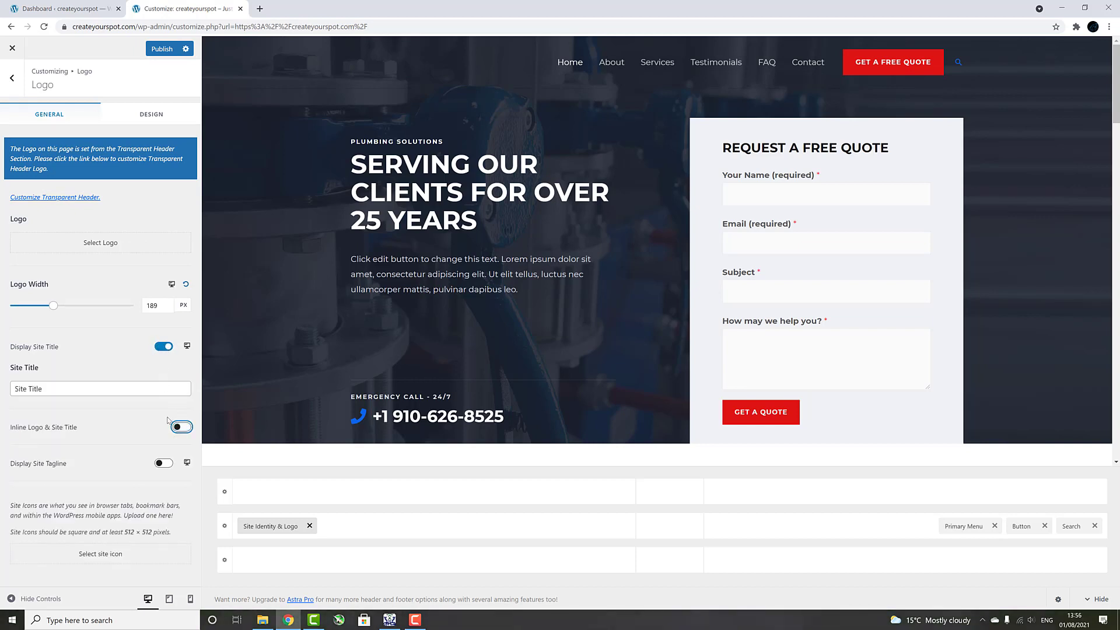
pyautogui.click(164, 463)
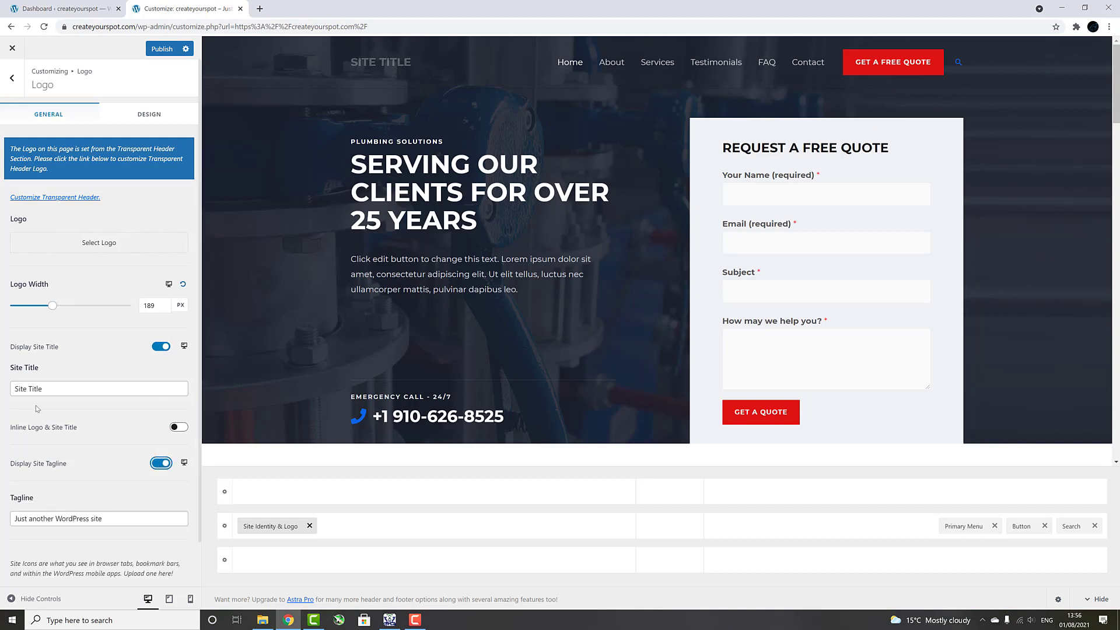
# Step: Set the site title to 'create your spot' and the tagline to 'Website Builder Guide'
pyautogui.click(51, 389)
pyautogui.moveTo(51, 388); pyautogui.dragTo(5, 386)
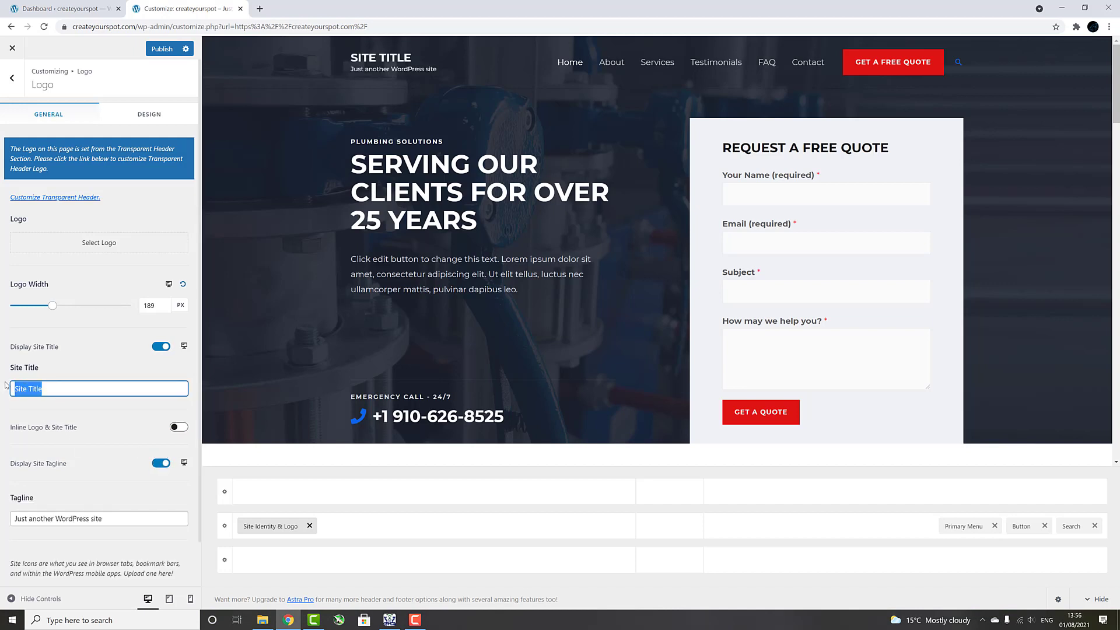
pyautogui.write('createyourspot')
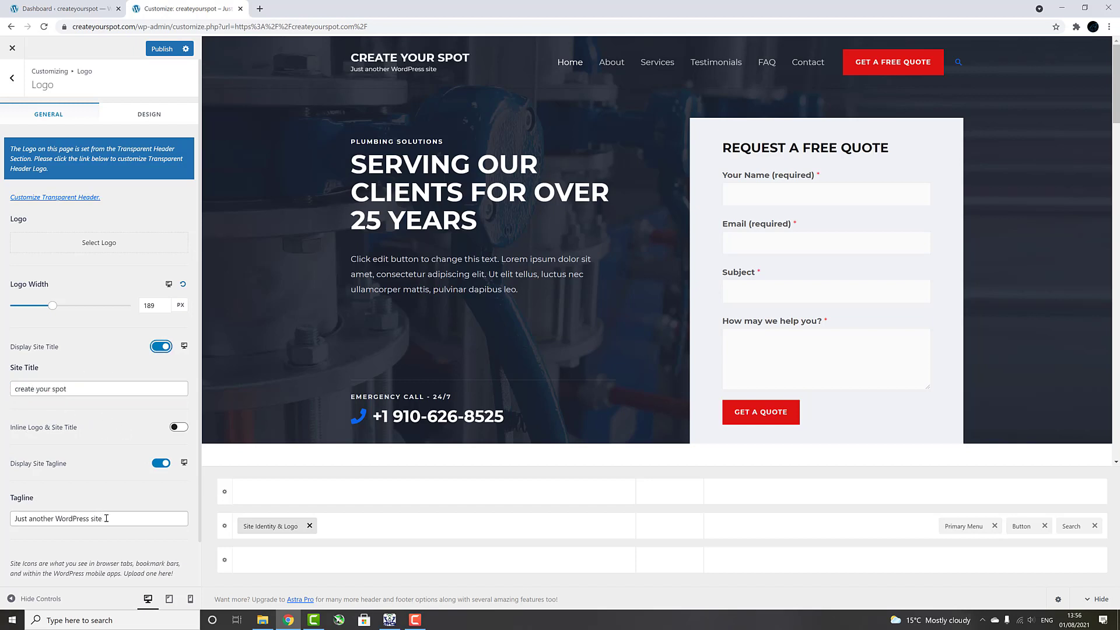
pyautogui.moveTo(106, 518); pyautogui.dragTo(5, 528)
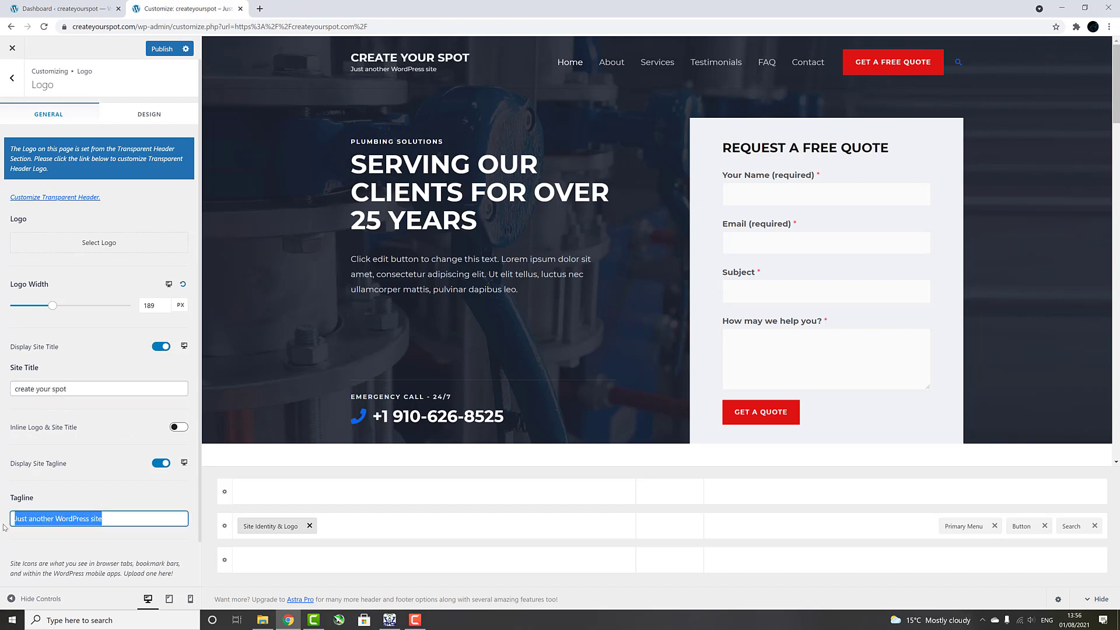
pyautogui.write('Website builder g')
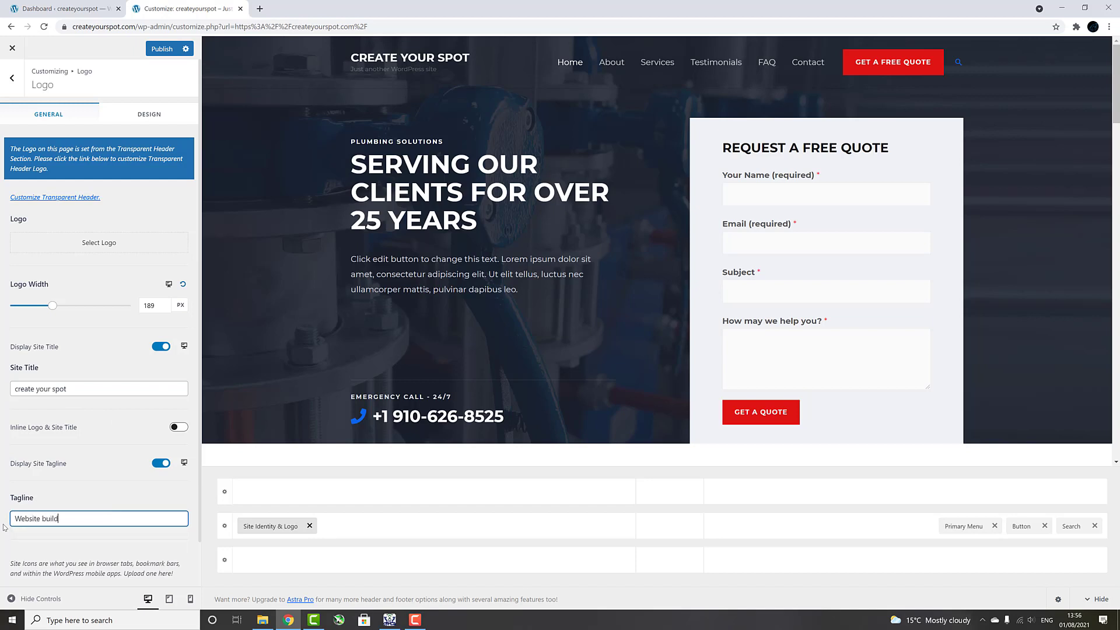
pyautogui.write('uide')
pyautogui.click(45, 519)
pyautogui.press('BackSpace')
pyautogui.write('B')
pyautogui.click(70, 519)
pyautogui.press('BackSpace')
pyautogui.write('G')
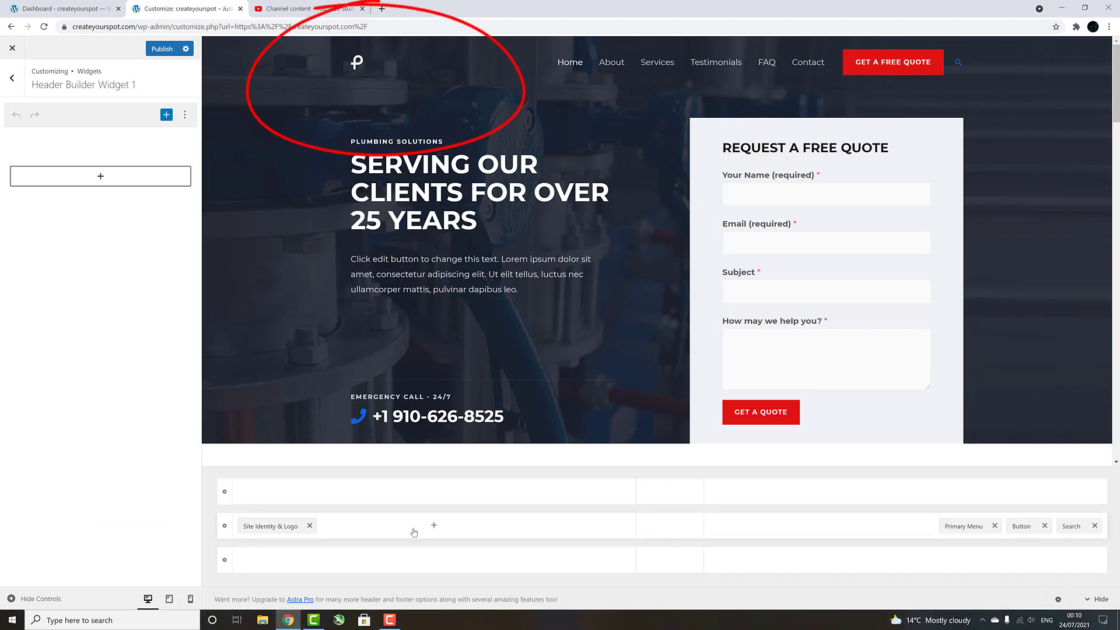
# Step: Add the Social element beside the logo in the header row and open its Social Icons settings
pyautogui.click(432, 527)
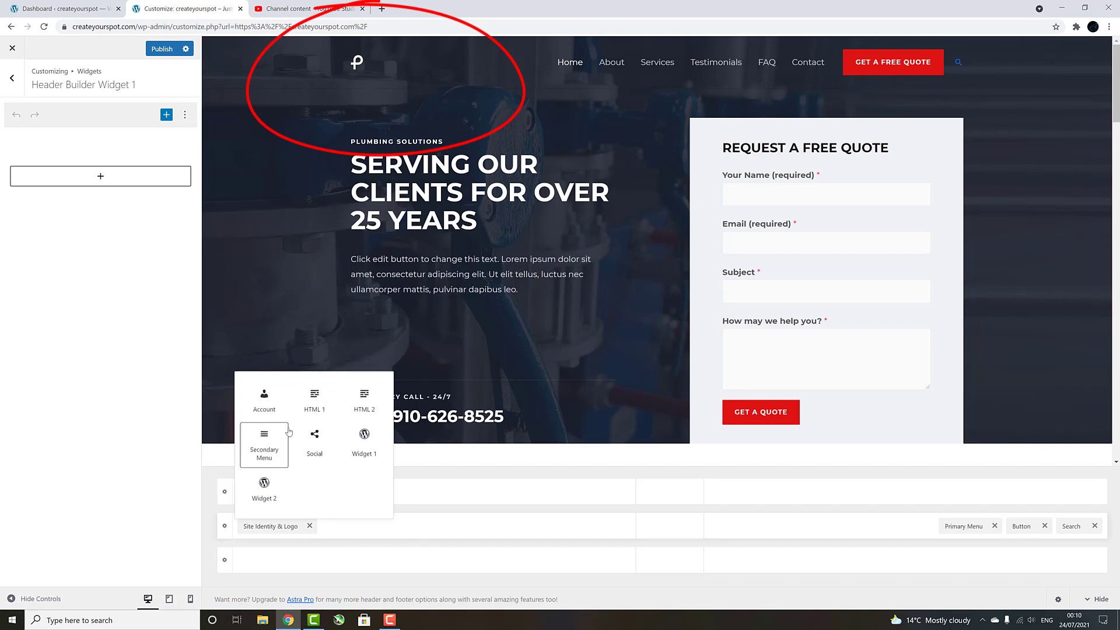
pyautogui.click(310, 447)
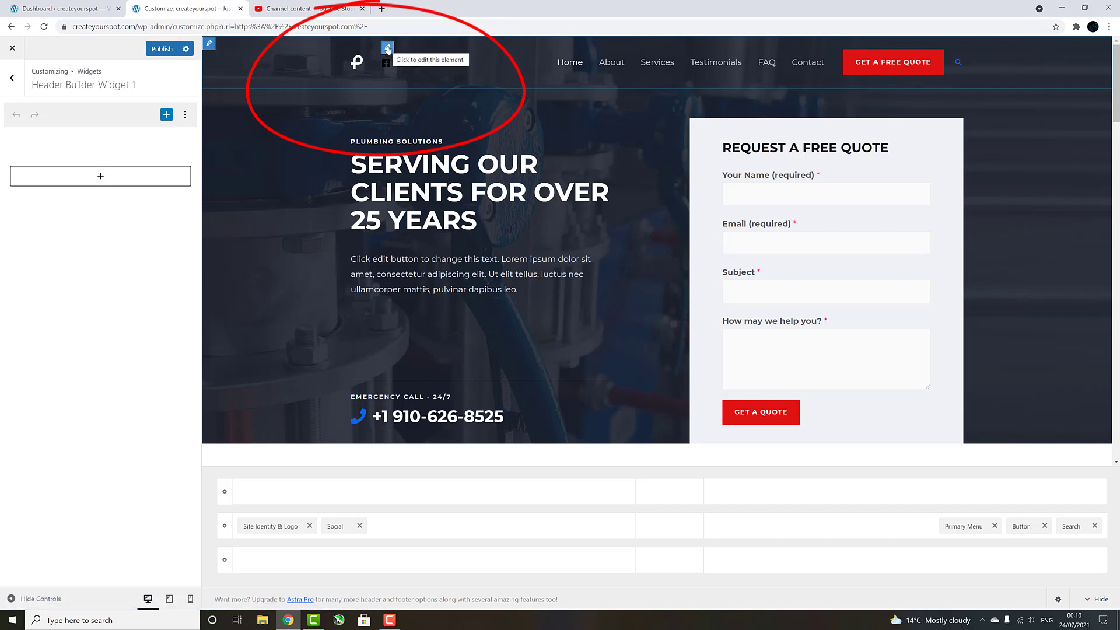
pyautogui.click(388, 49)
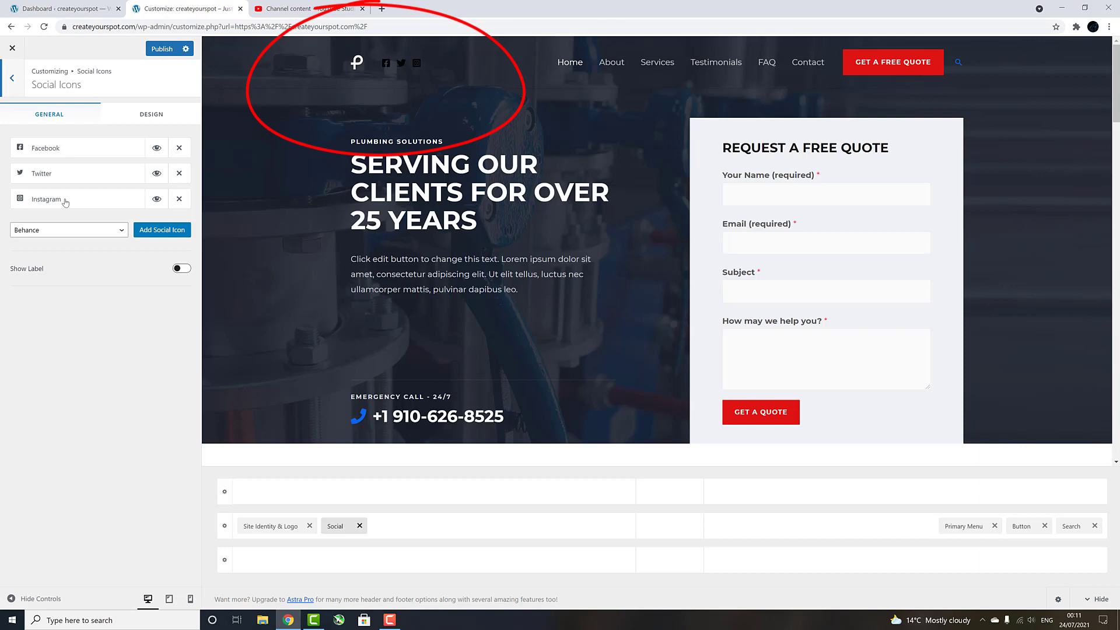
pyautogui.click(64, 149)
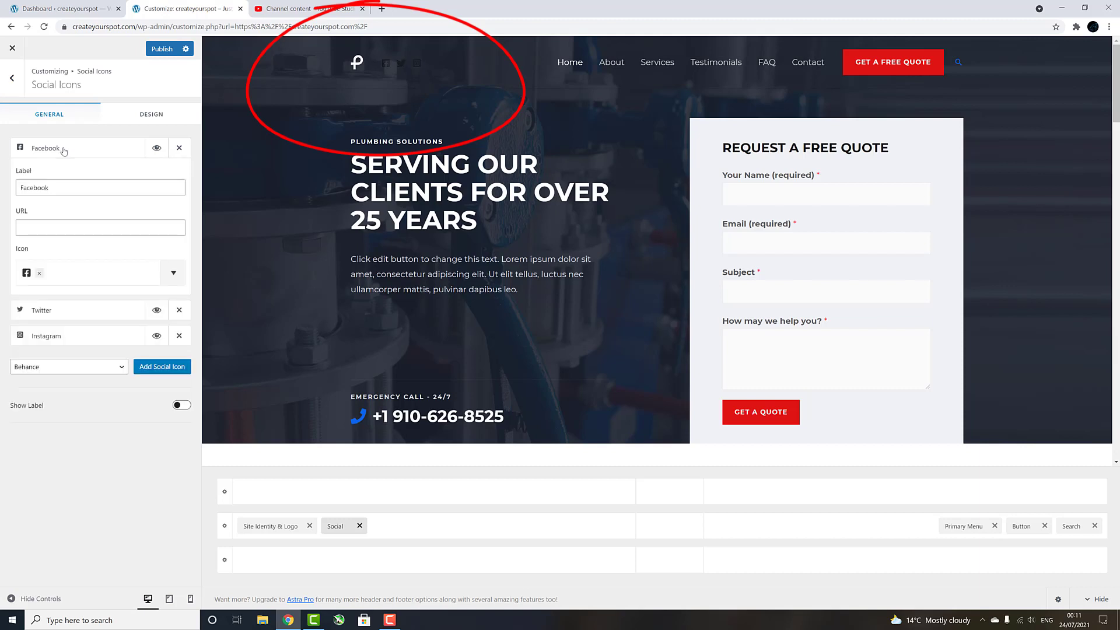
pyautogui.click(70, 230)
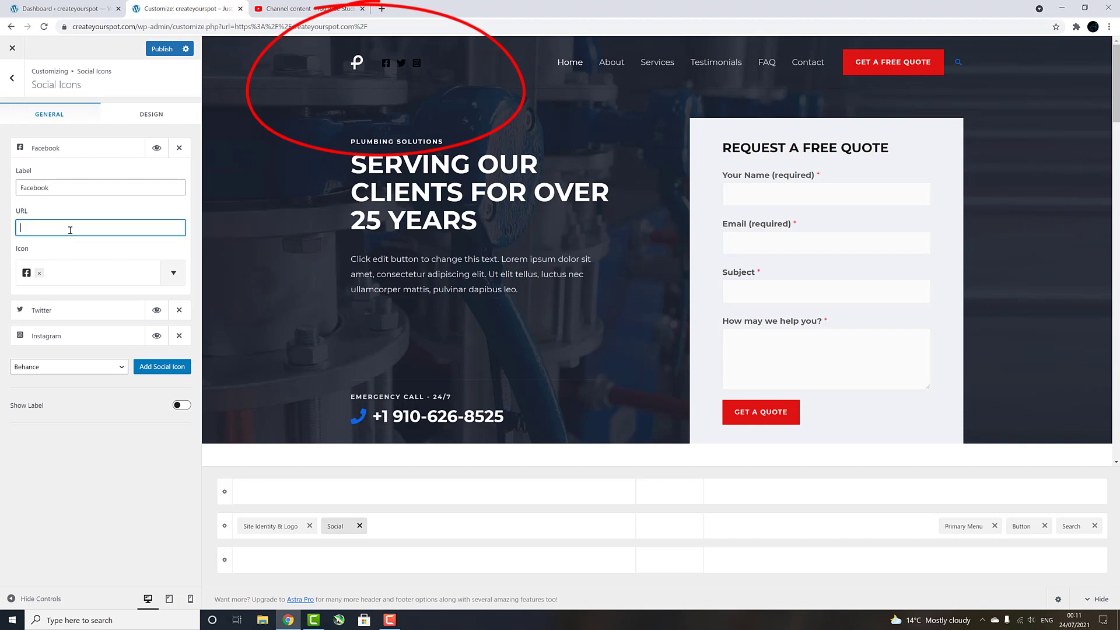
pyautogui.write('www.faceboo')
pyautogui.write('k.c')
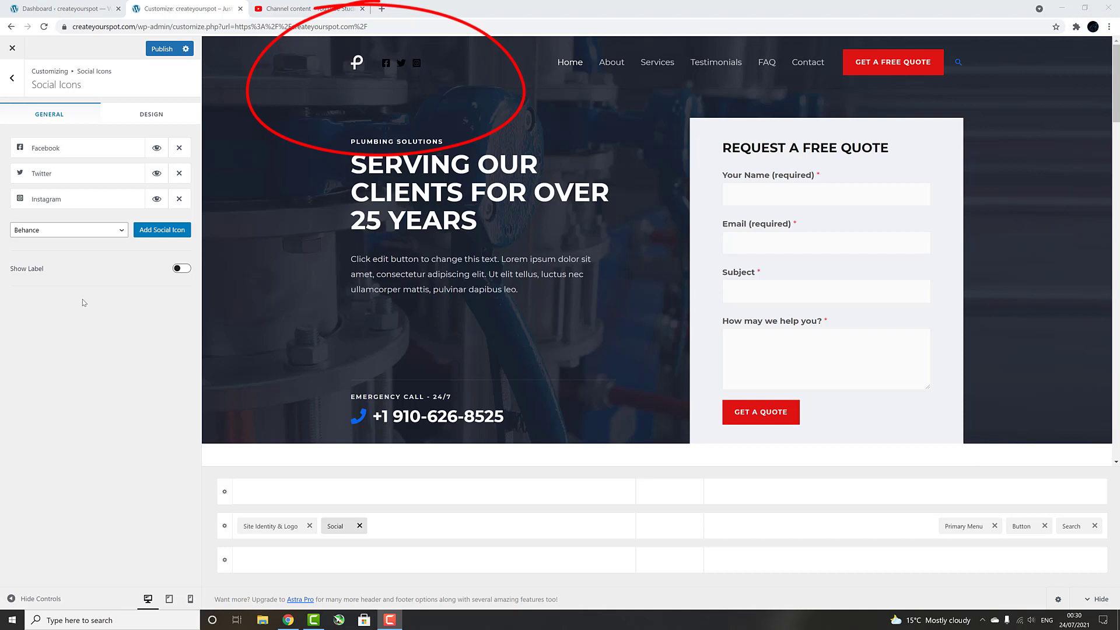
# Step: Add a YouTube icon with its pasted channel link and delete the accidental Pinterest row
pyautogui.click(126, 234)
pyautogui.scroll(-2, 73, 303)
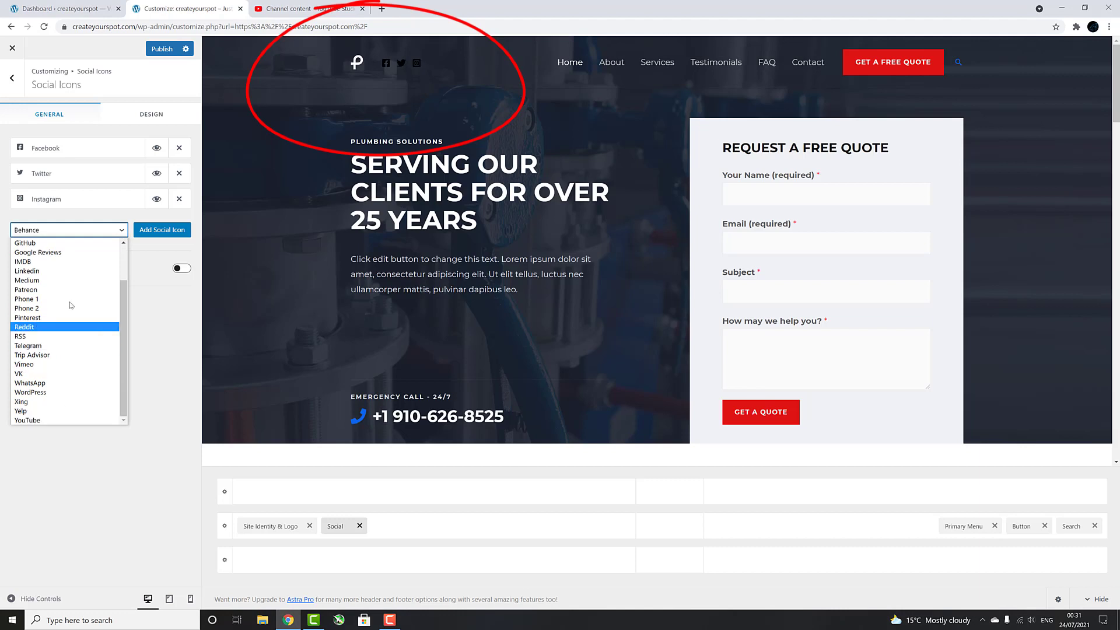
pyautogui.click(48, 421)
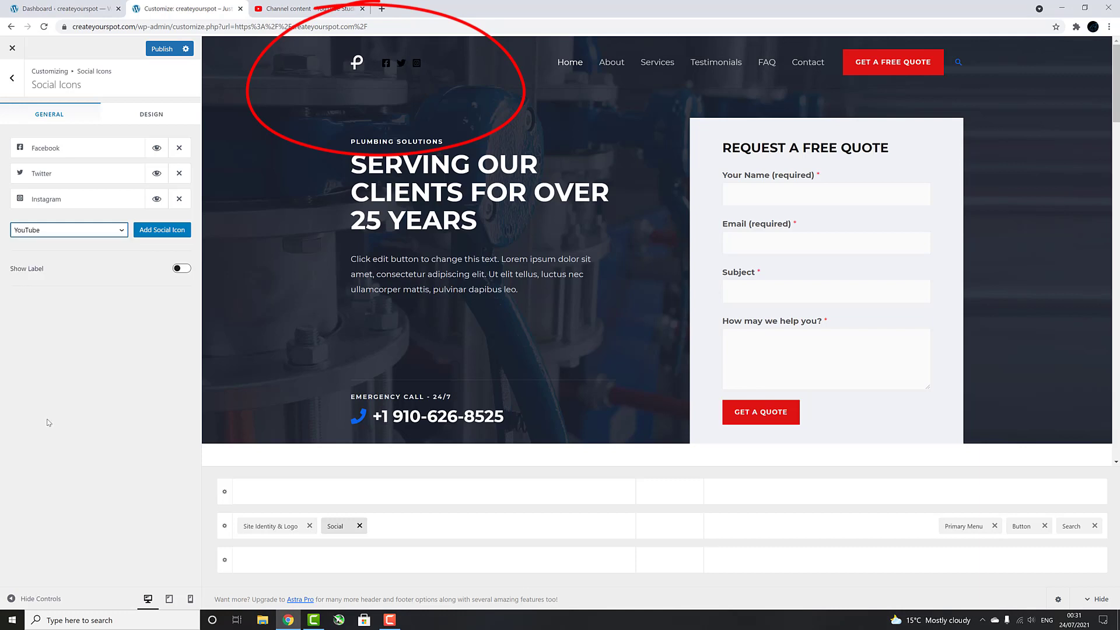
pyautogui.click(165, 232)
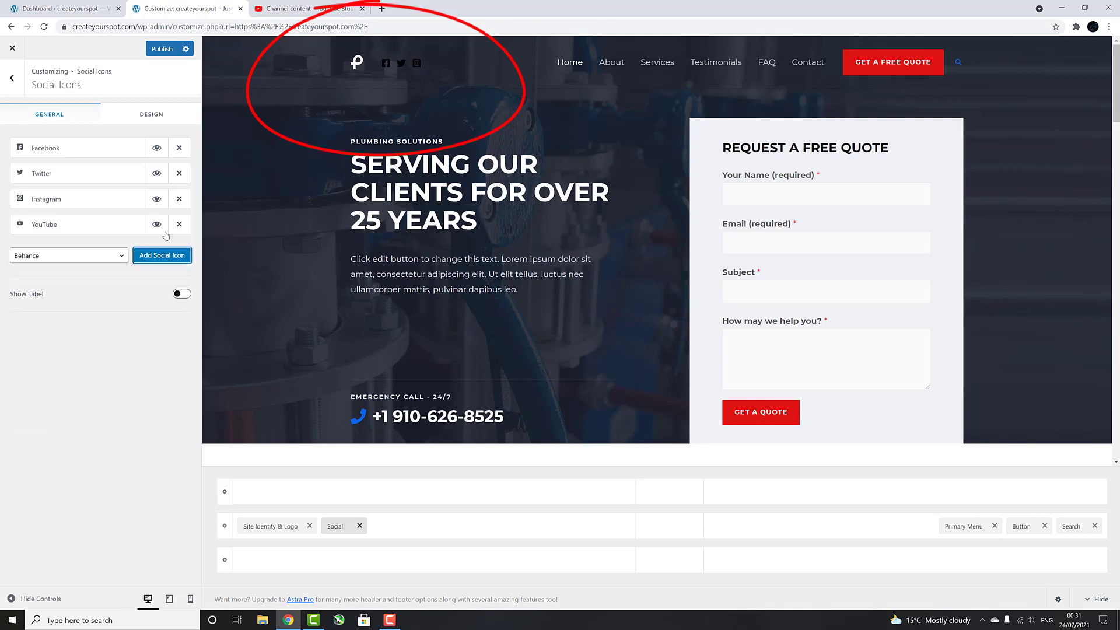
pyautogui.click(107, 226)
pyautogui.click(97, 304)
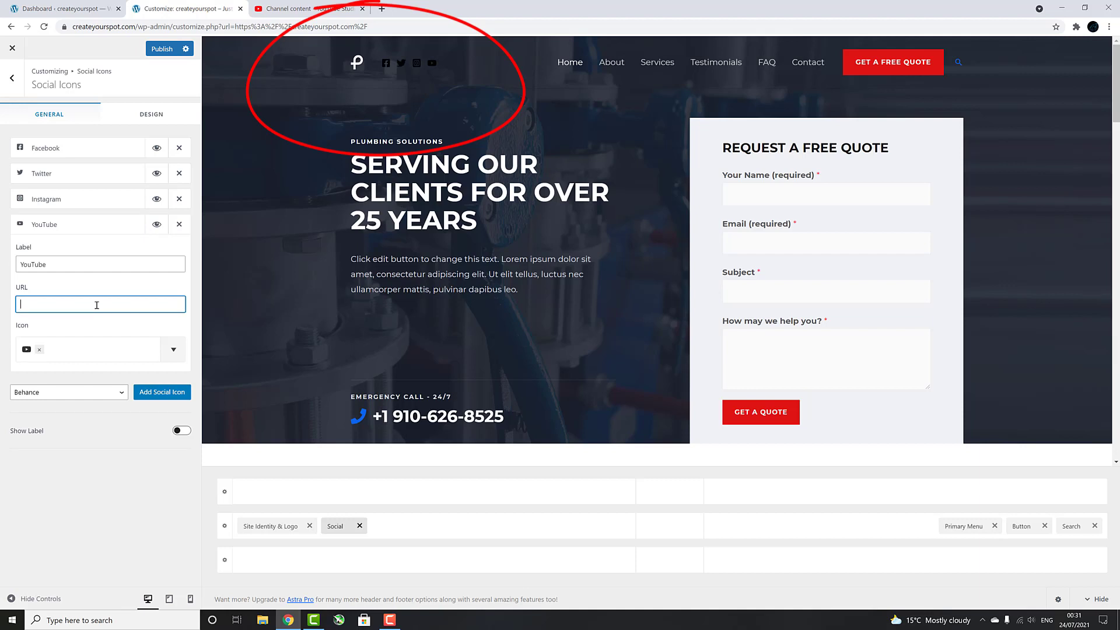
pyautogui.rightClick(95, 303)
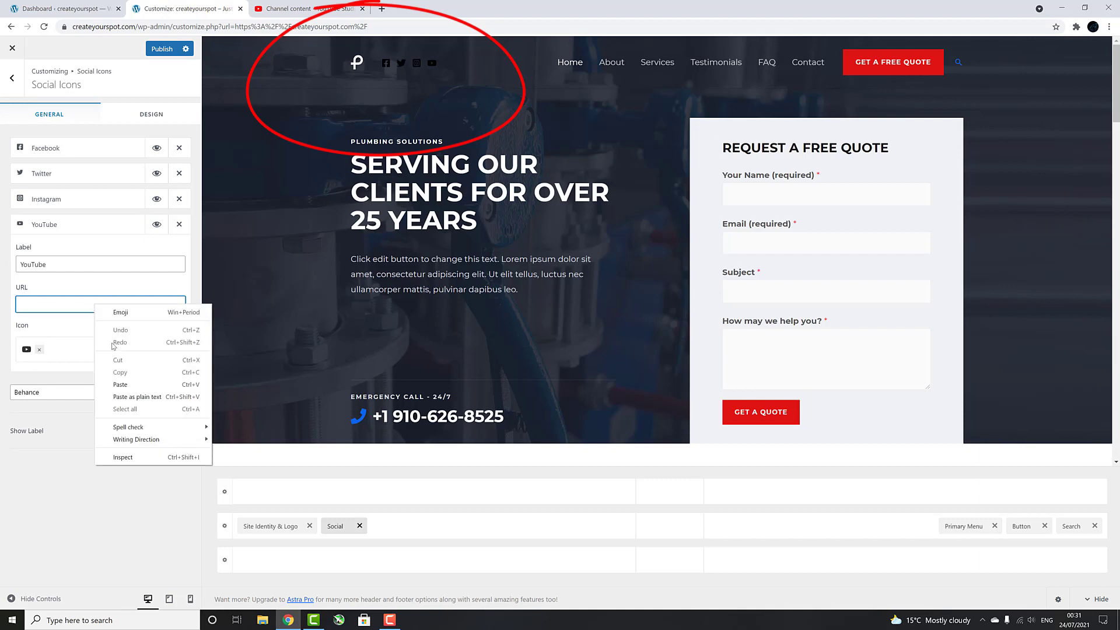
pyautogui.click(120, 385)
pyautogui.click(143, 392)
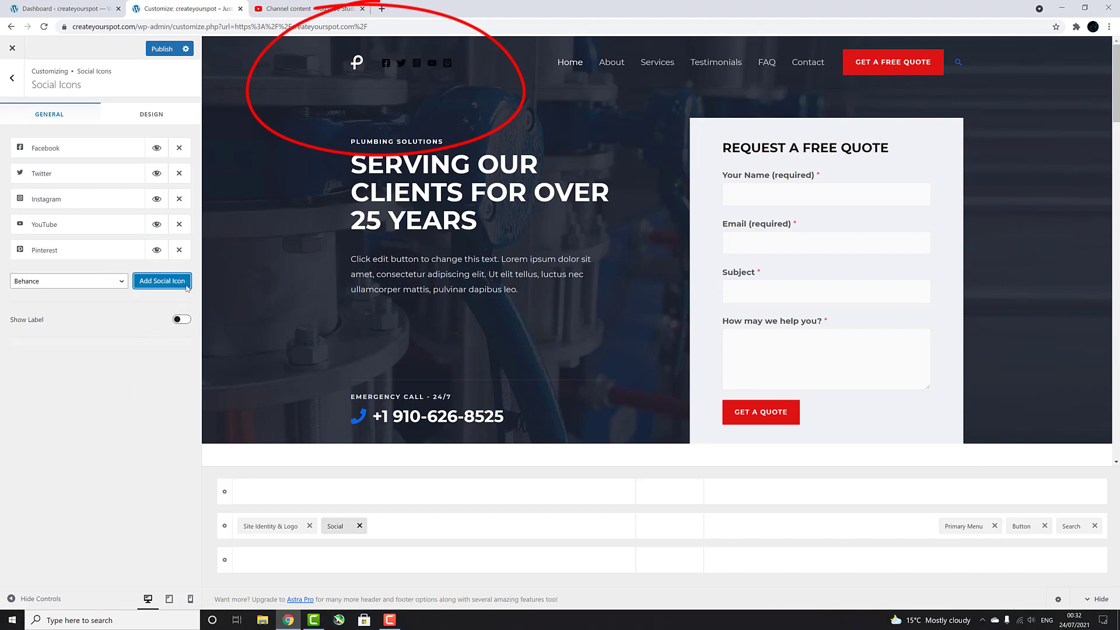
pyautogui.click(179, 250)
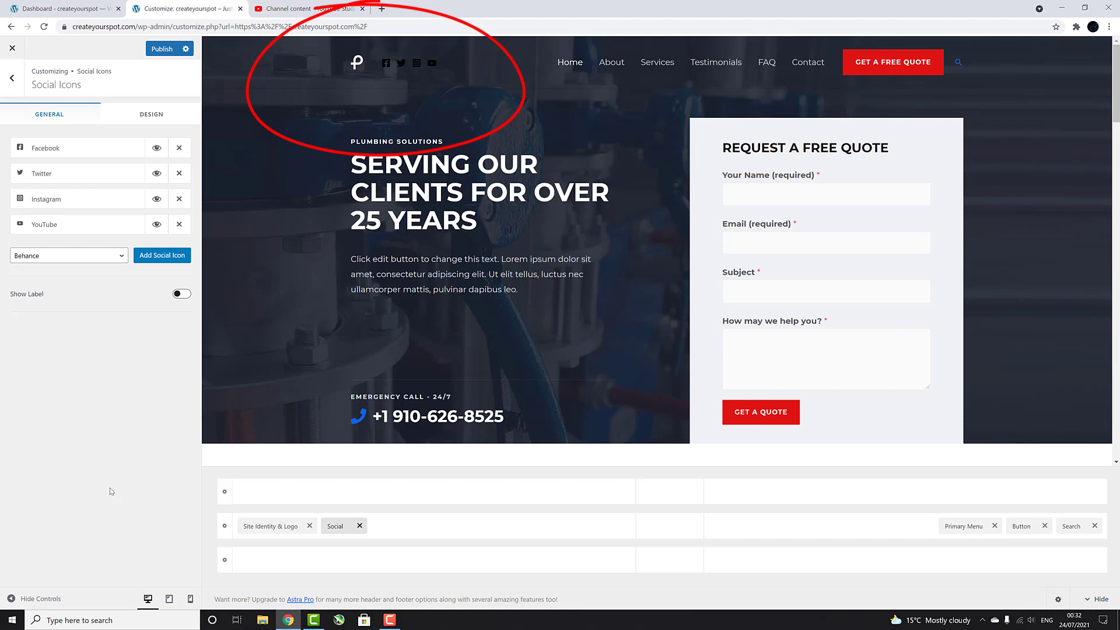
# Step: In the social icons' Design settings, keep the icon size at 18 px and spacing at default
pyautogui.click(142, 116)
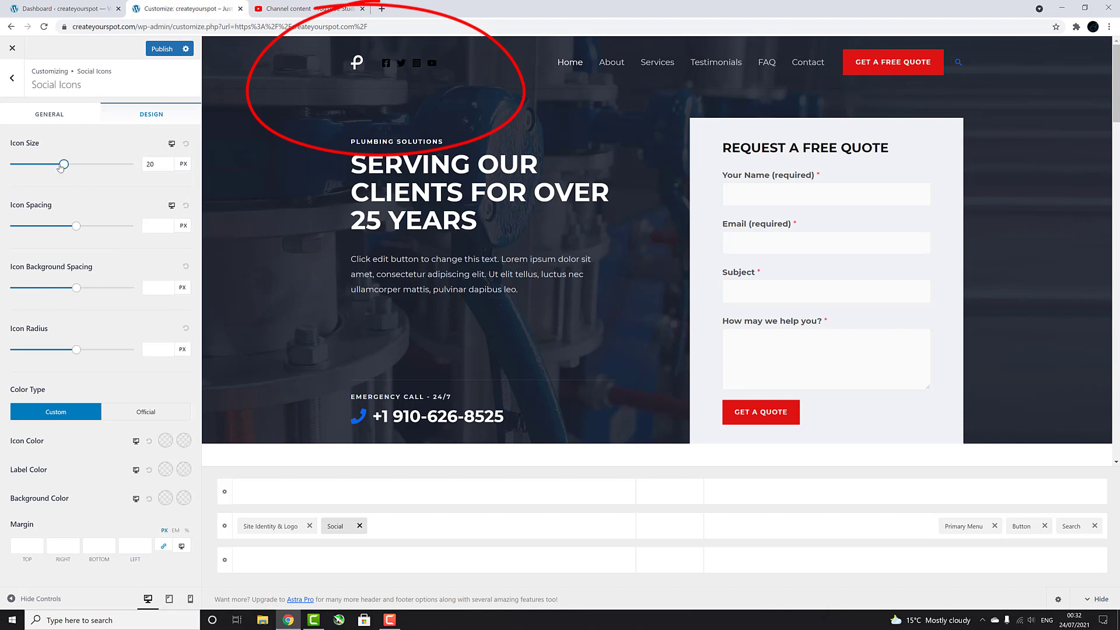
pyautogui.moveTo(59, 166); pyautogui.dragTo(142, 187)
pyautogui.click(186, 144)
pyautogui.moveTo(76, 228); pyautogui.dragTo(138, 227)
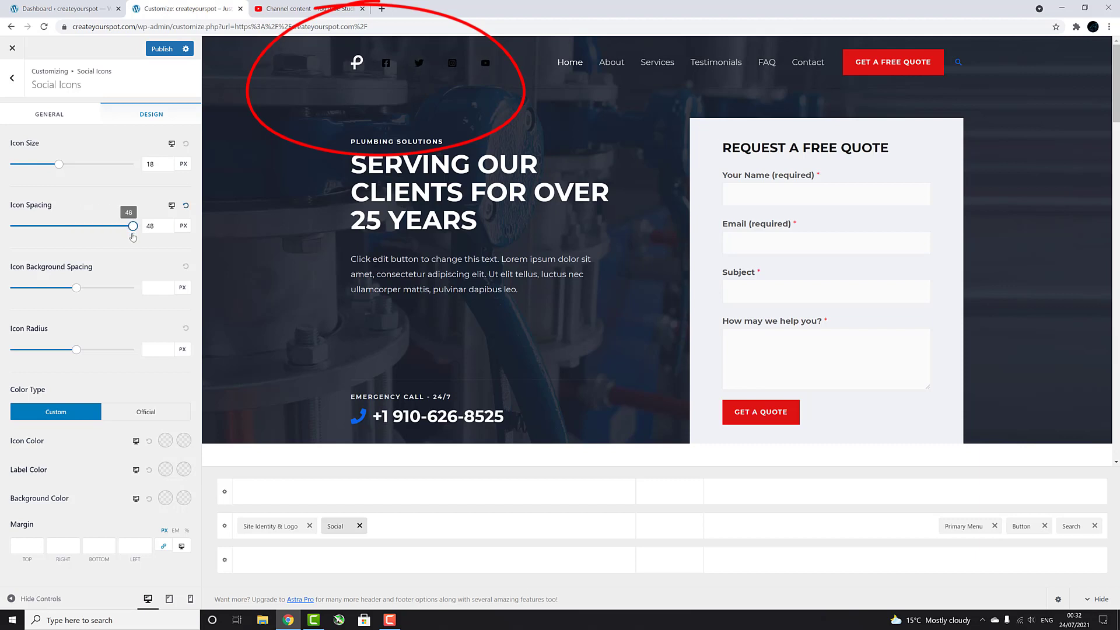
pyautogui.click(186, 207)
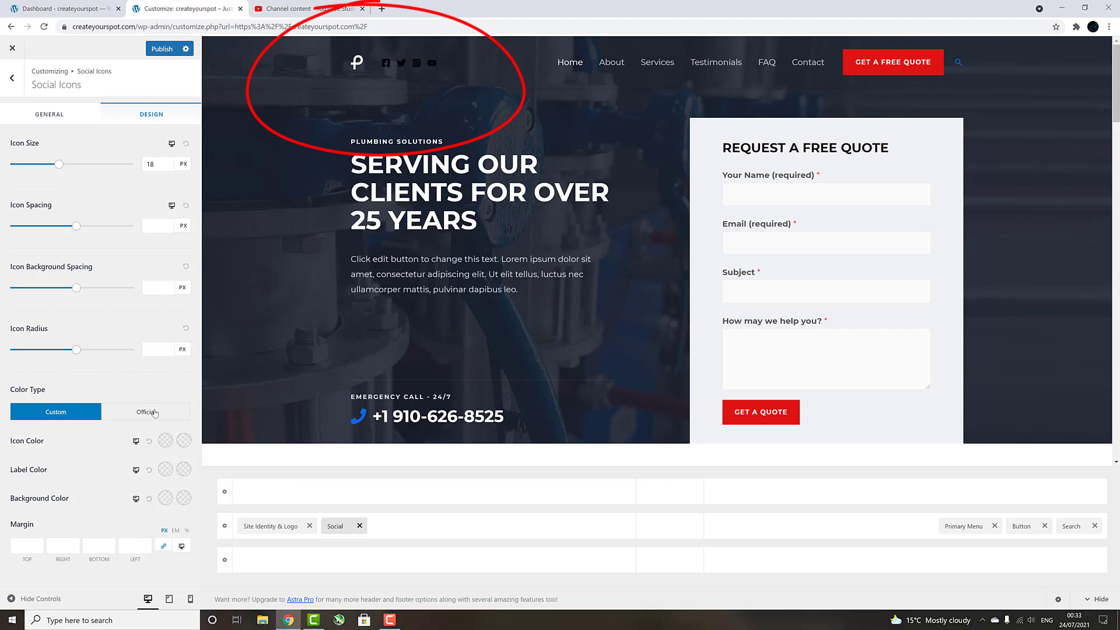
# Step: Colour the social icons blue with the default background, and clear the 3 px margin values
pyautogui.click(167, 441)
pyautogui.click(125, 562)
pyautogui.moveTo(153, 475)
pyautogui.mouseDown()
pyautogui.moveTo(132, 484)
pyautogui.moveTo(155, 492)
pyautogui.moveTo(169, 470)
pyautogui.mouseUp()
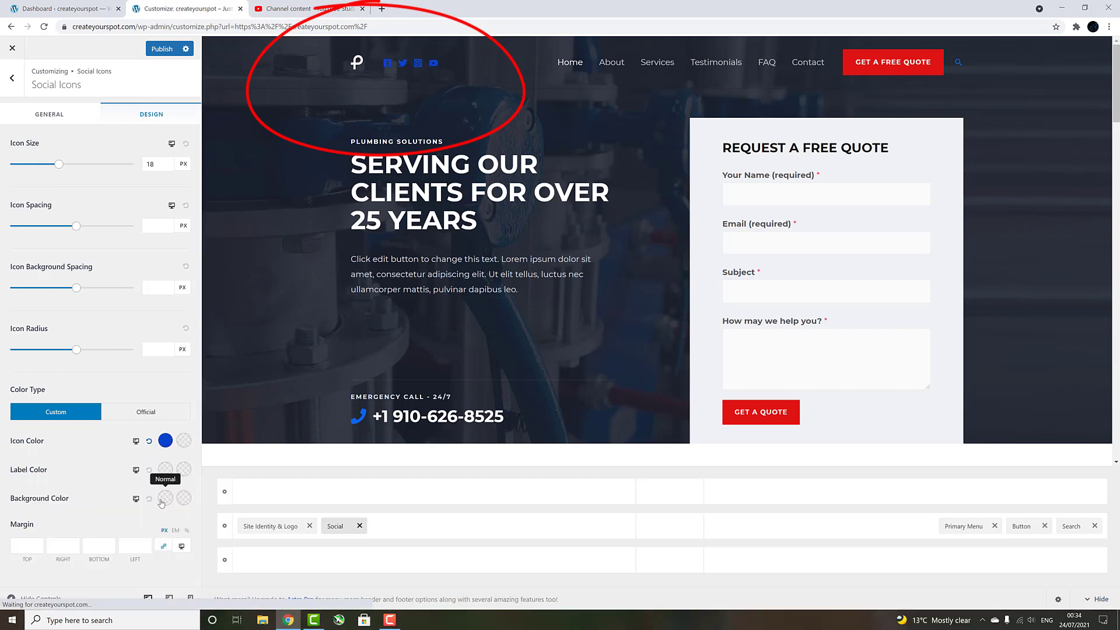
pyautogui.click(158, 501)
pyautogui.click(174, 530)
pyautogui.click(145, 499)
pyautogui.click(33, 547)
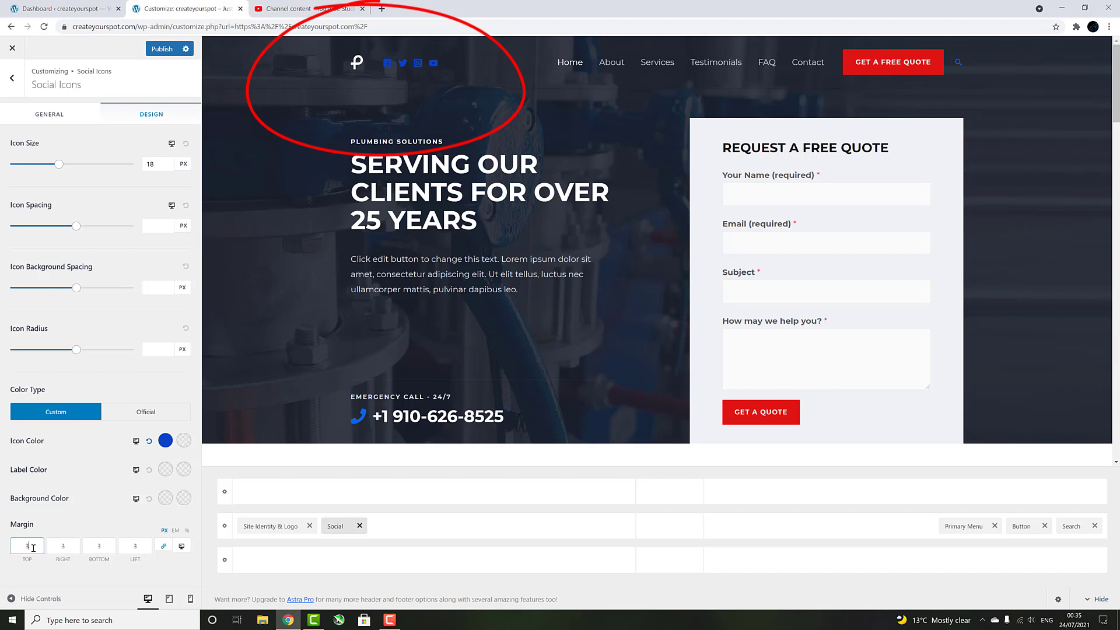
pyautogui.press('BackSpace')
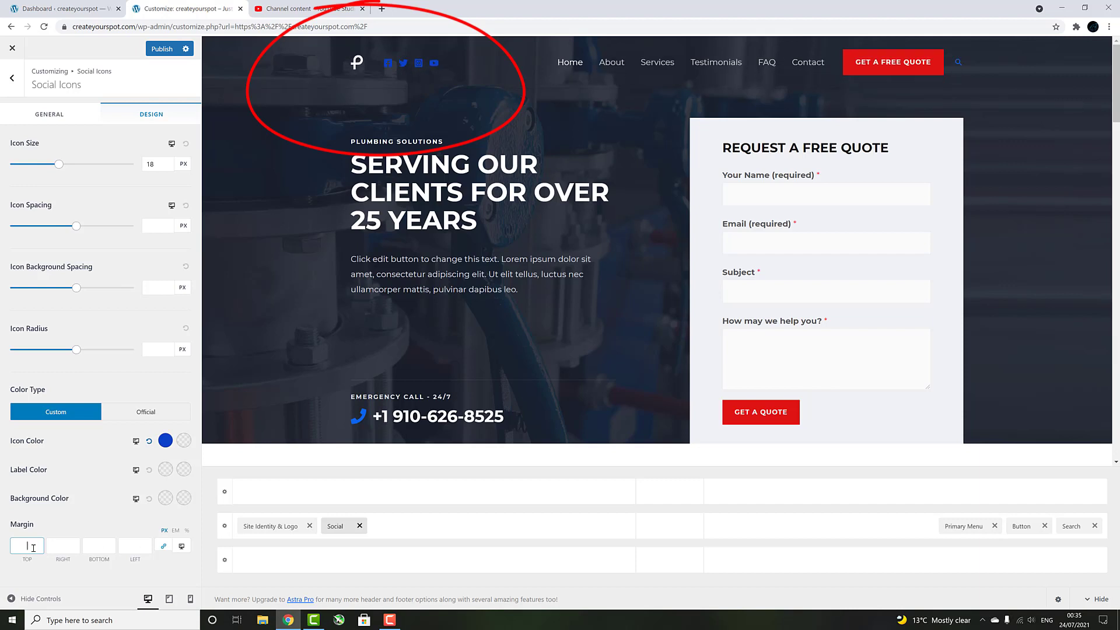
# Step: Preview the customized header at full width, then publish the header changes
pyautogui.click(12, 599)
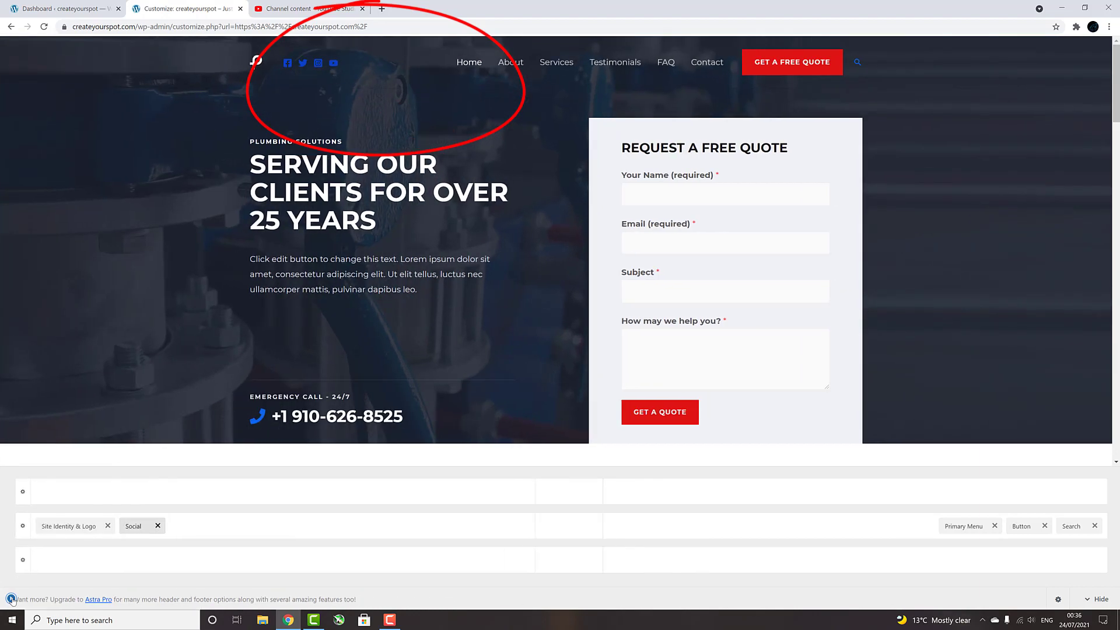
pyautogui.scroll(-4, 358, 259)
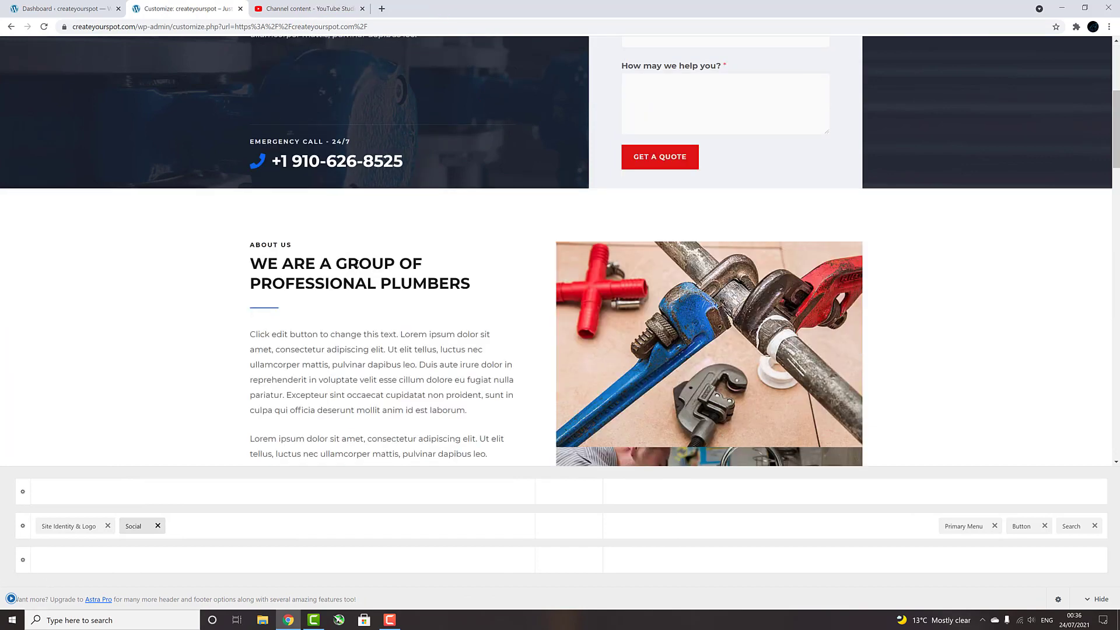
pyautogui.scroll(4, 364, 237)
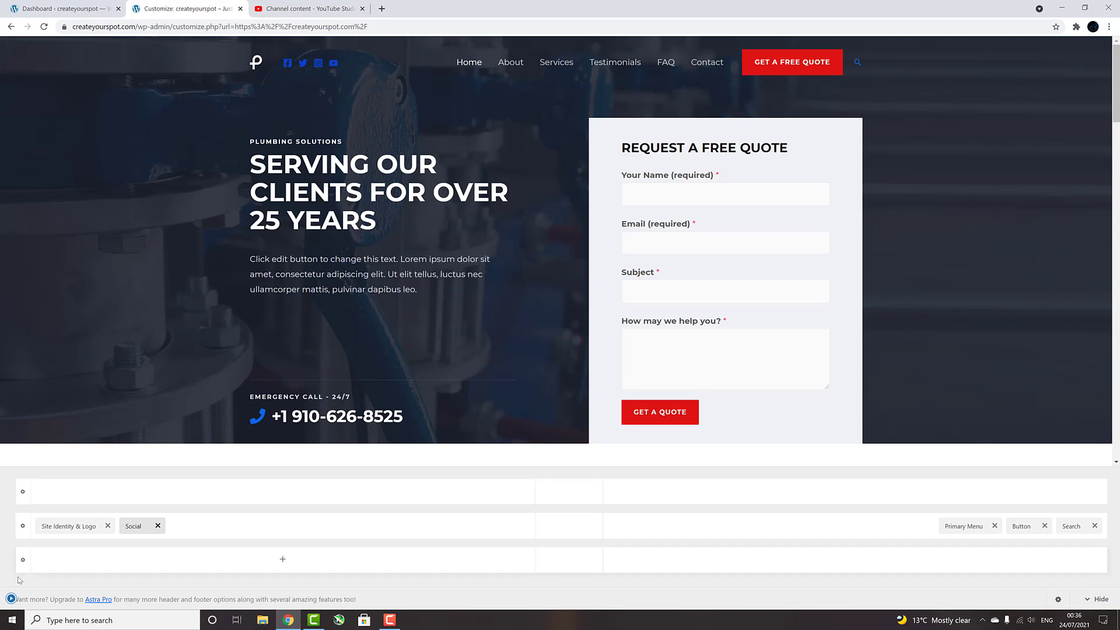
pyautogui.click(10, 598)
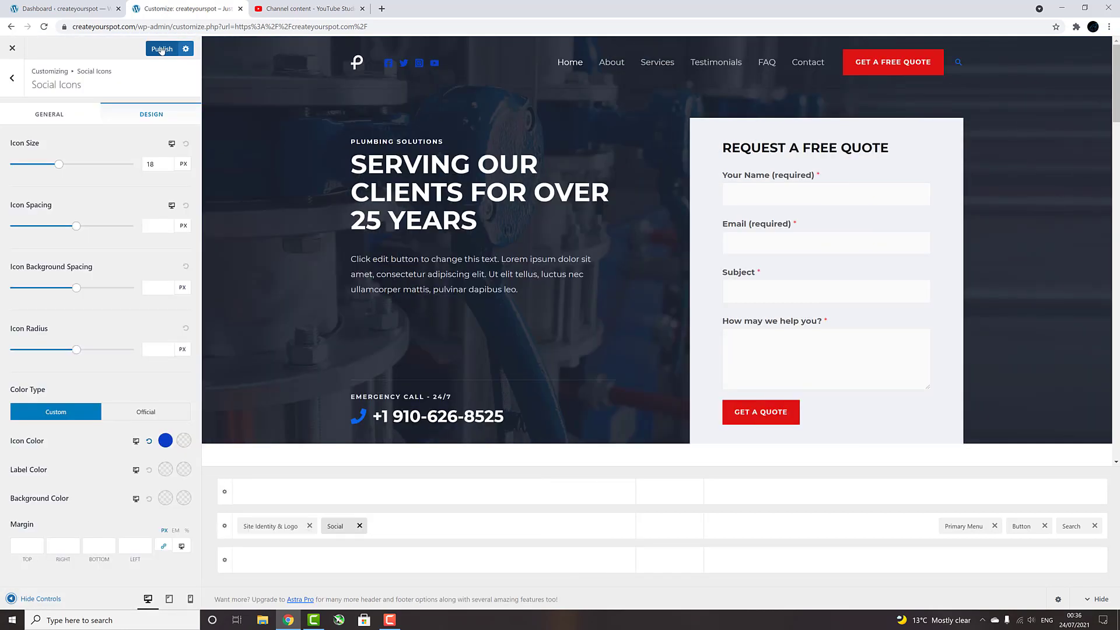
pyautogui.click(161, 50)
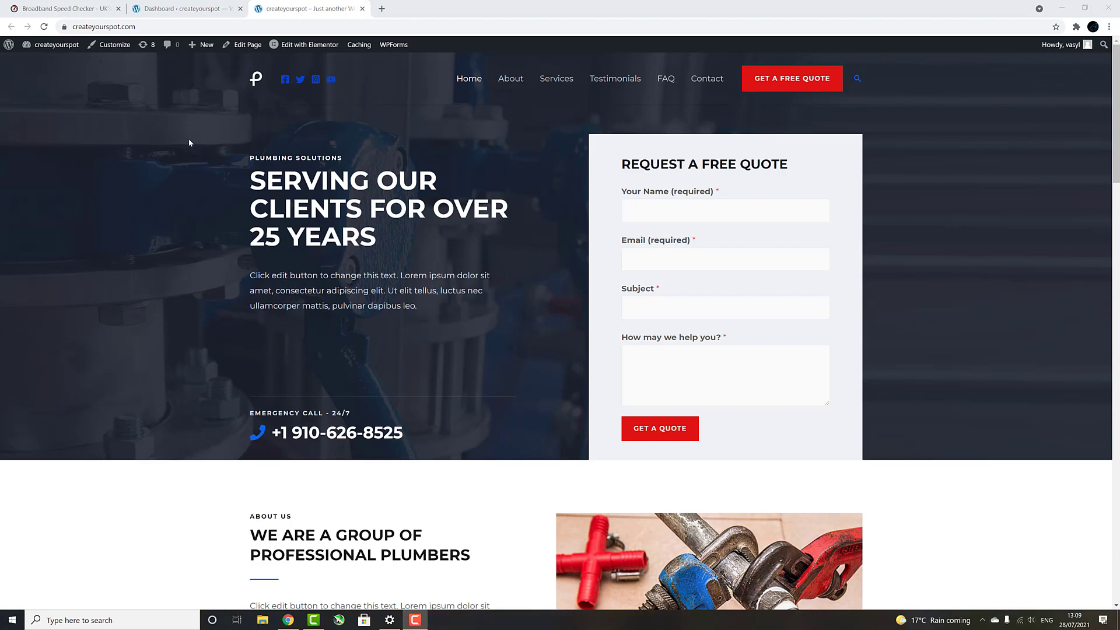
# Step: Check that the live header's YouTube and Facebook icons open their pages, then scroll to the footer
pyautogui.click(331, 83)
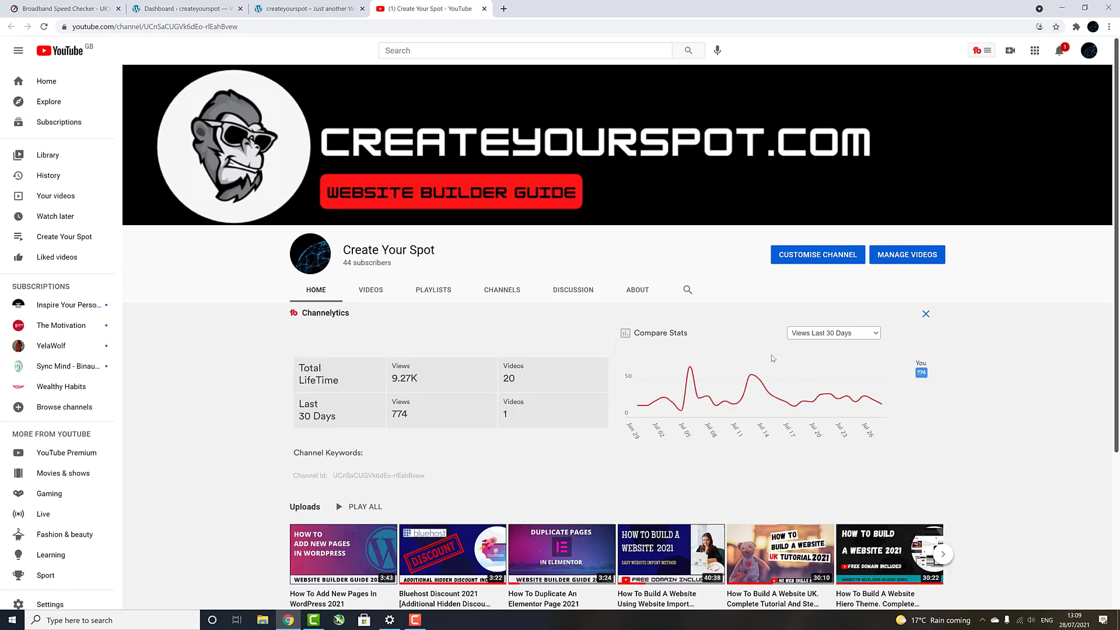
pyautogui.click(311, 11)
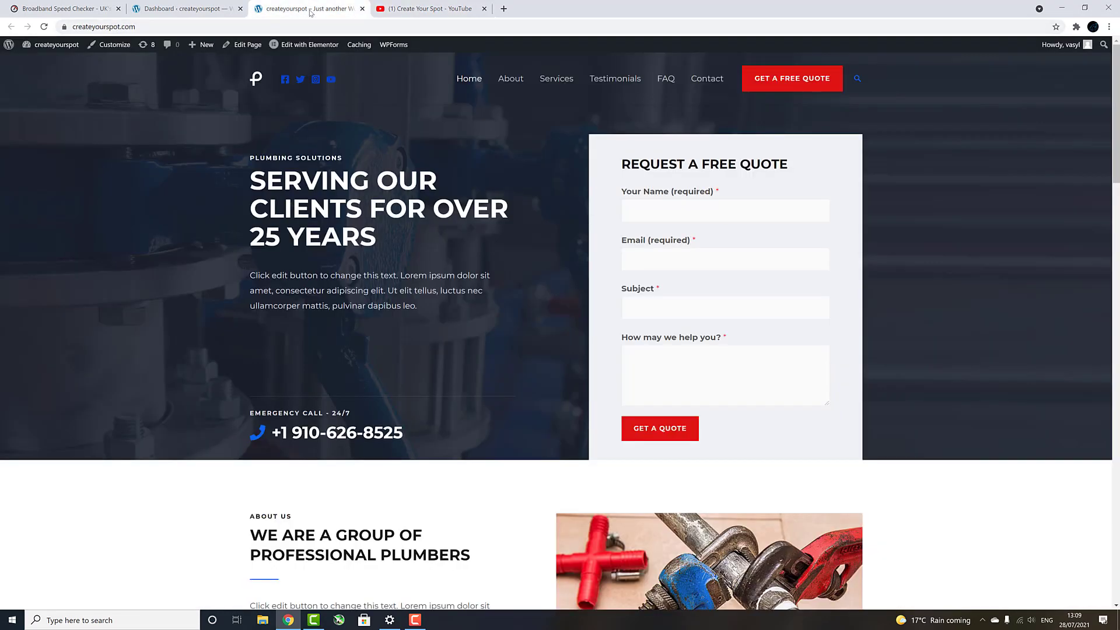
pyautogui.click(284, 83)
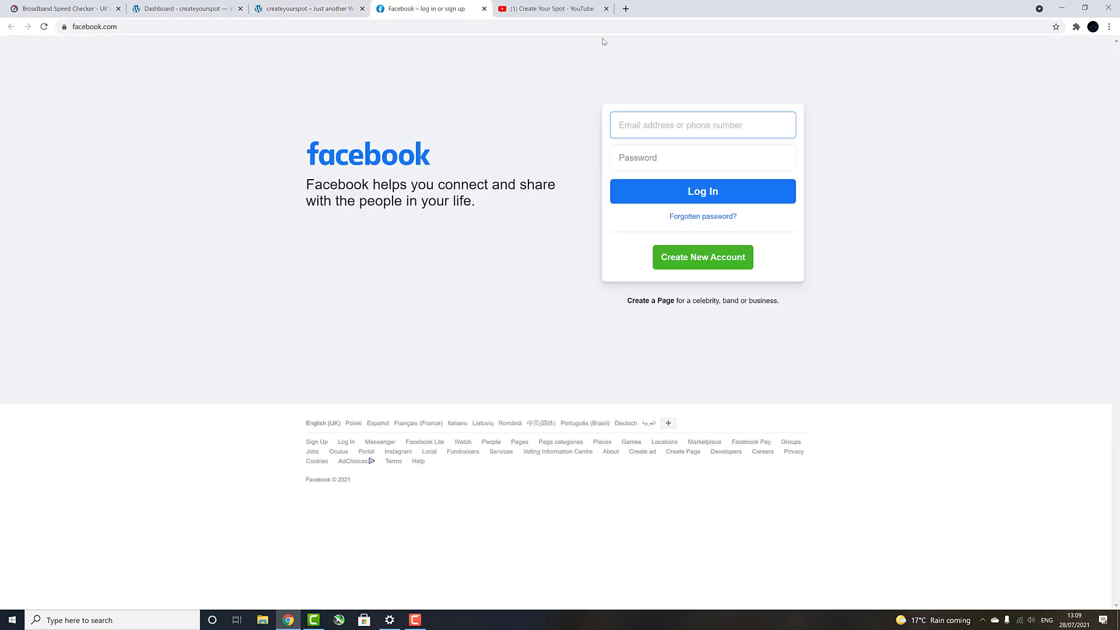
pyautogui.click(557, 12)
pyautogui.click(465, 15)
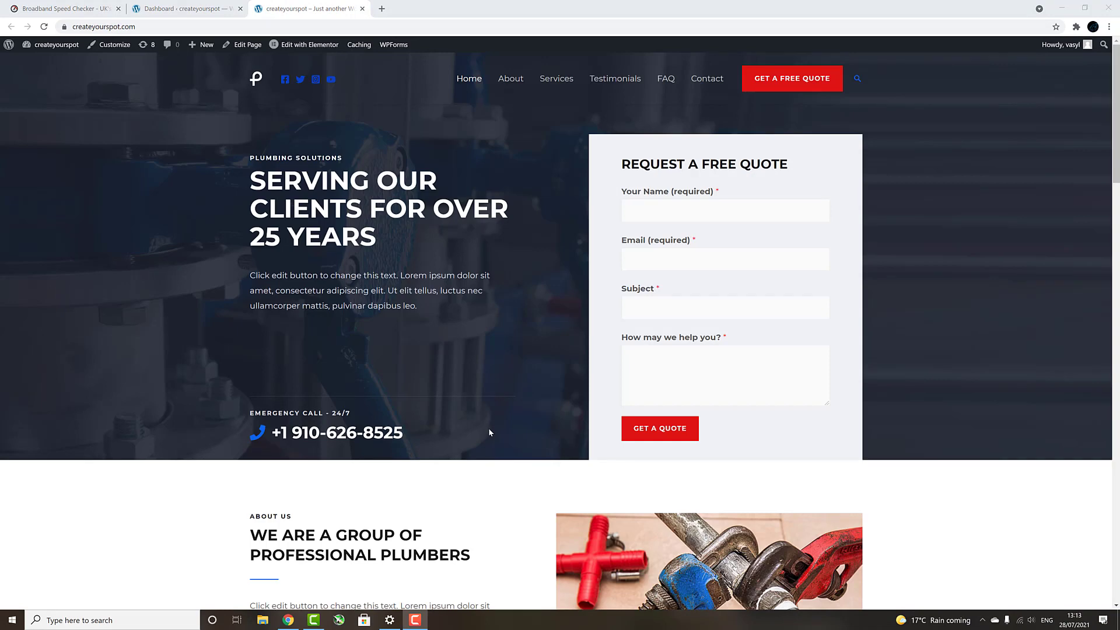
pyautogui.scroll(-20, 489, 432)
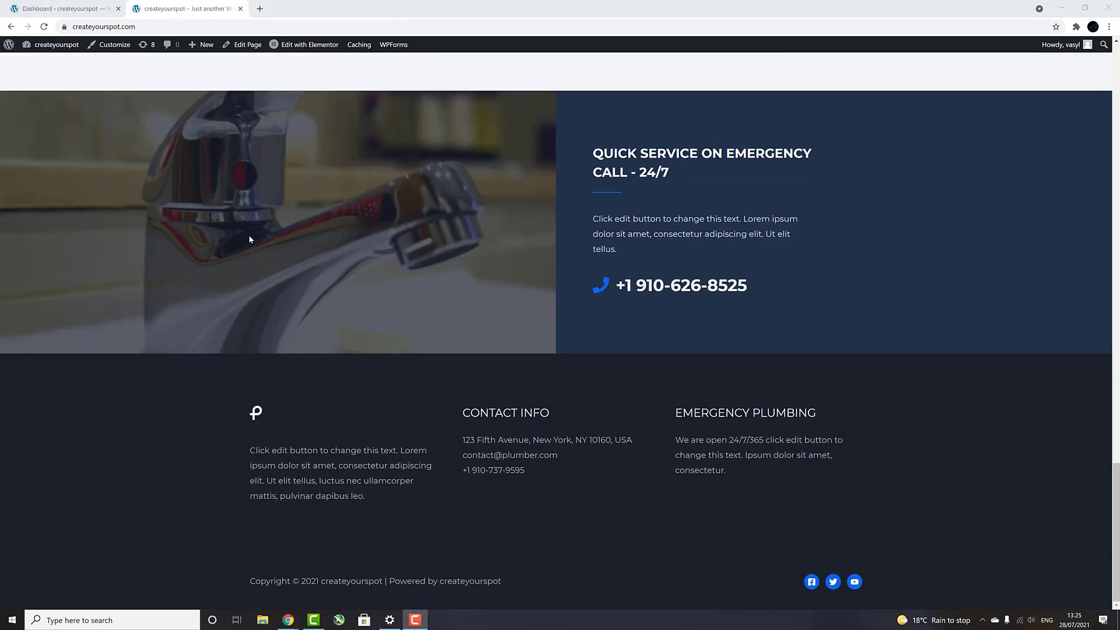
# Step: In the Footer Builder, place Widget 2 in the middle row and Copyright in the bottom row's centre
pyautogui.click(115, 47)
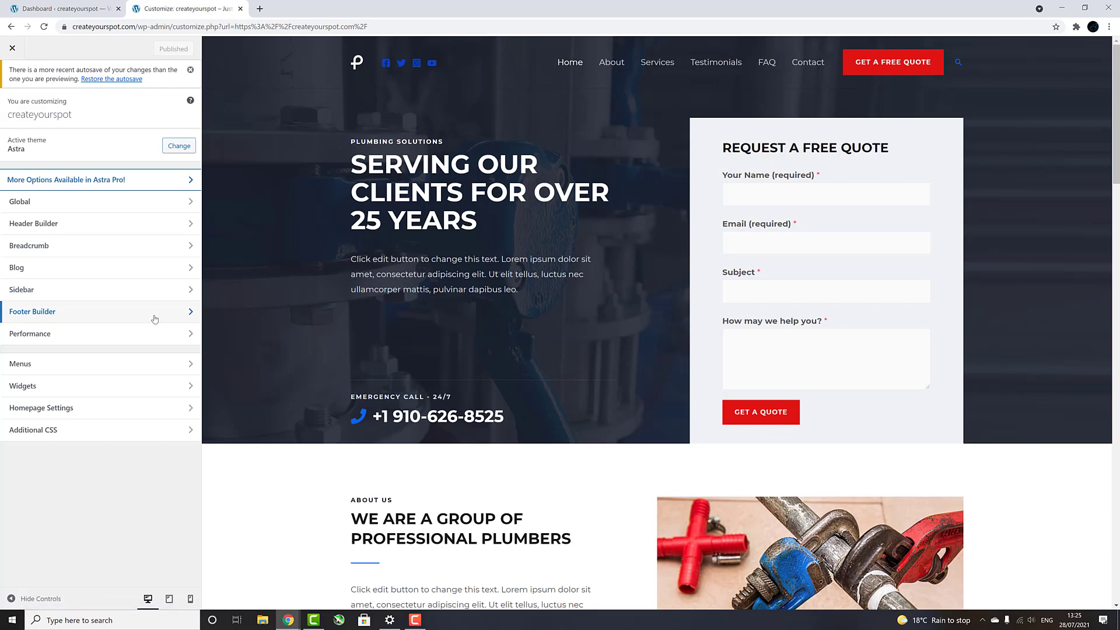
pyautogui.click(154, 319)
pyautogui.moveTo(517, 559); pyautogui.dragTo(484, 527)
pyautogui.moveTo(637, 523); pyautogui.dragTo(629, 573)
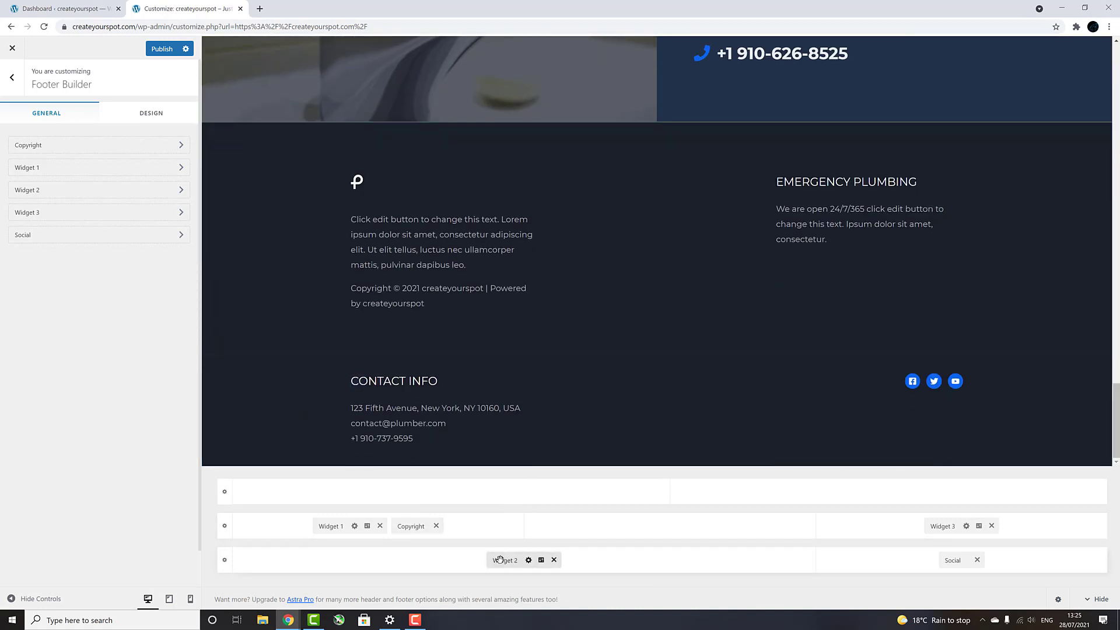
pyautogui.moveTo(500, 560); pyautogui.dragTo(641, 527)
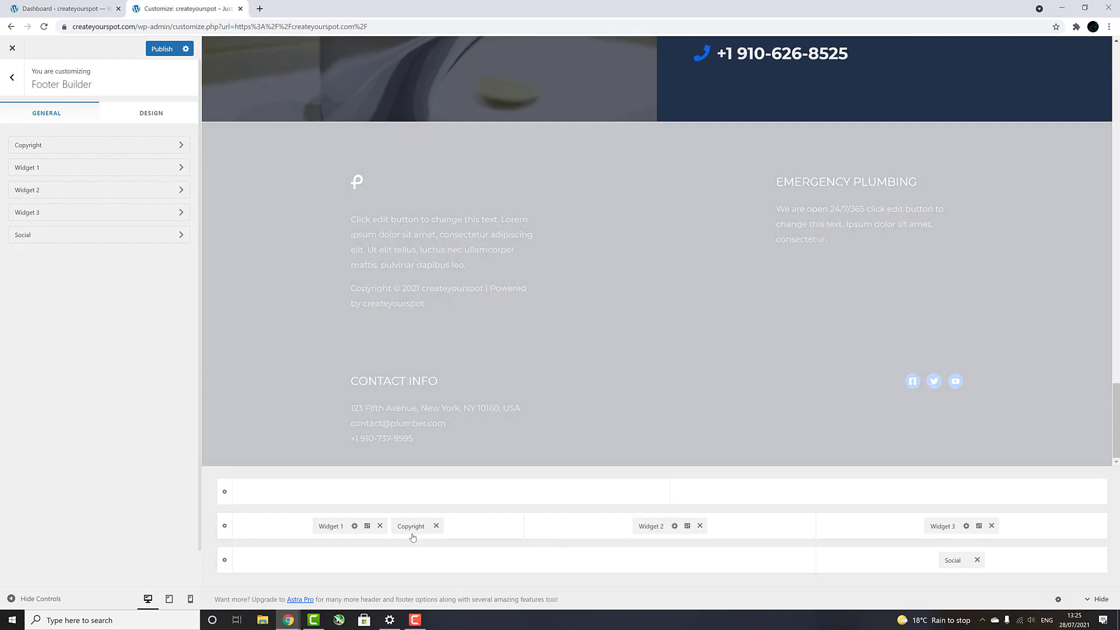
pyautogui.moveTo(411, 530); pyautogui.dragTo(462, 569)
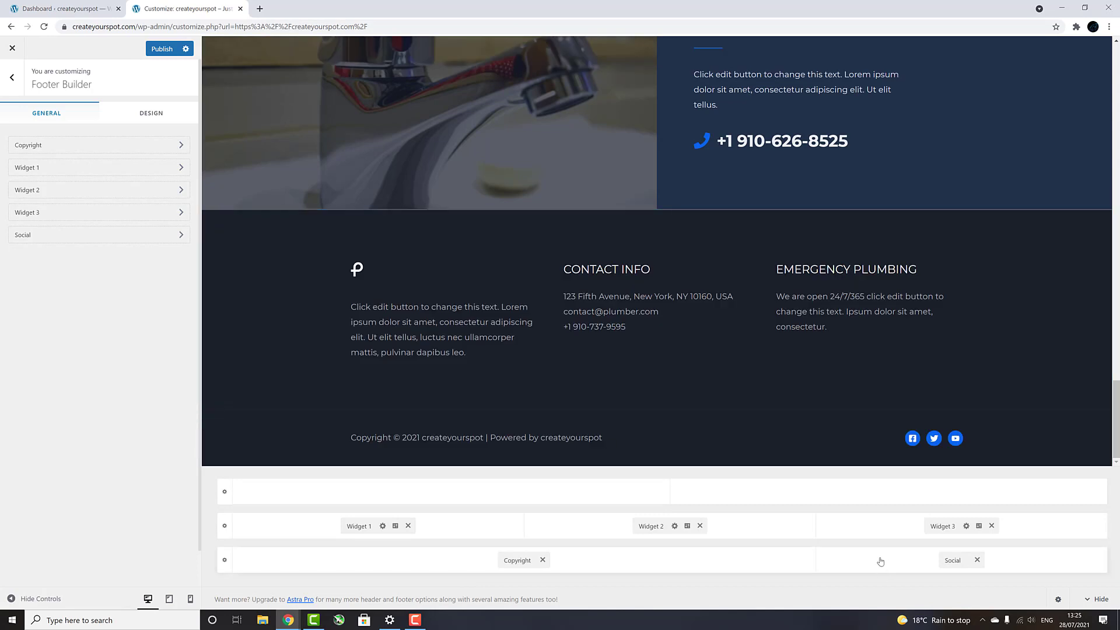
# Step: Add Widget 4 to the bottom footer row and remove the Social icons
pyautogui.click(881, 561)
pyautogui.click(844, 521)
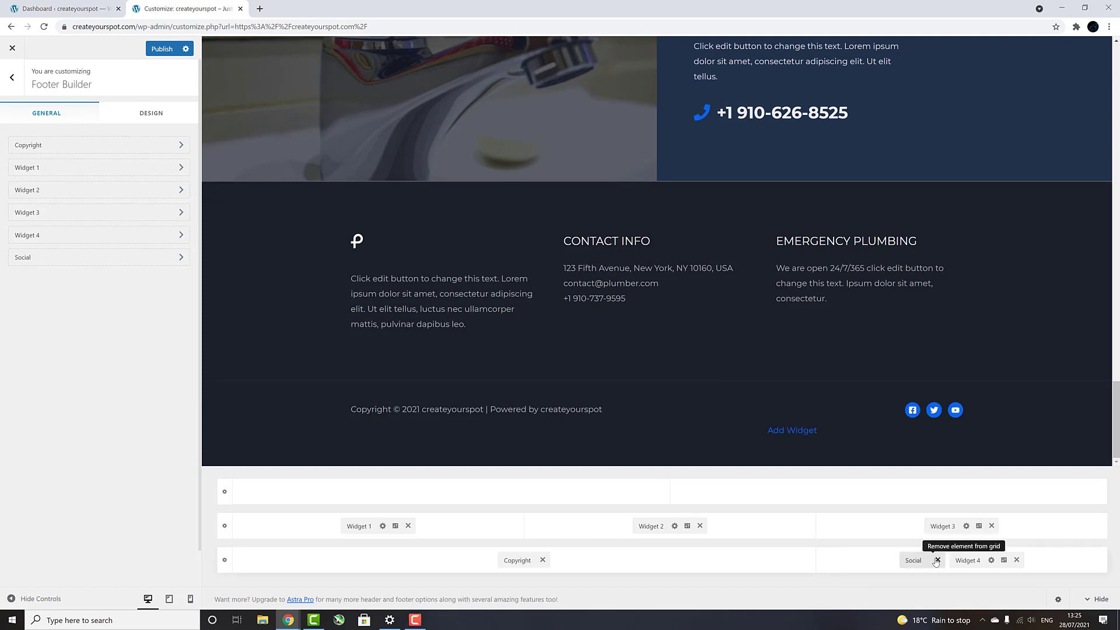
pyautogui.click(937, 559)
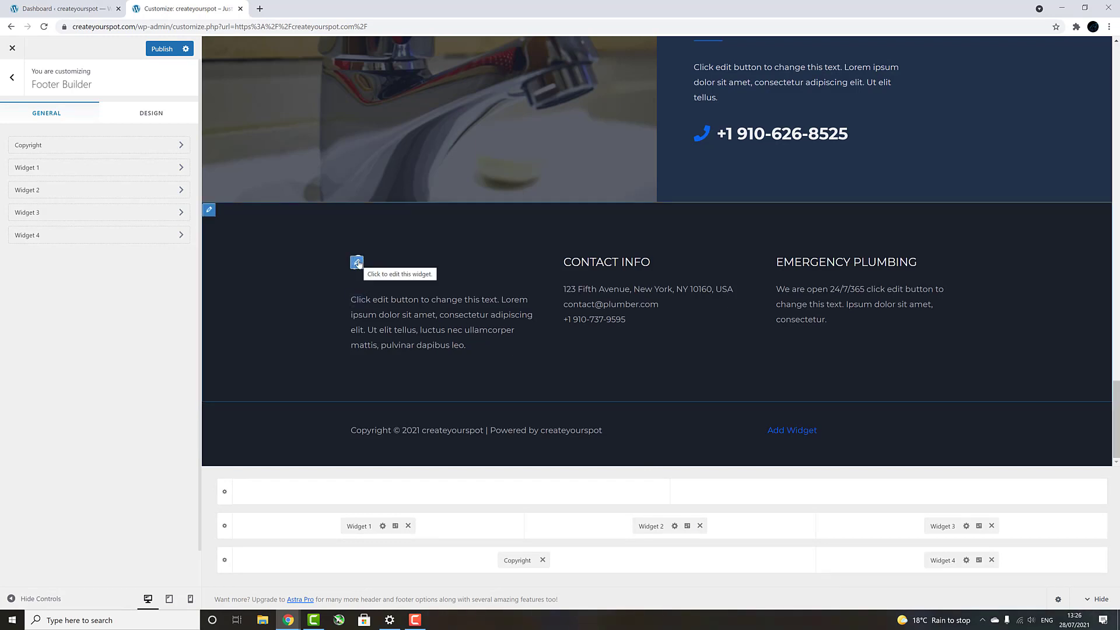
# Step: Remove the logo Image block from footer Widget 1
pyautogui.click(357, 262)
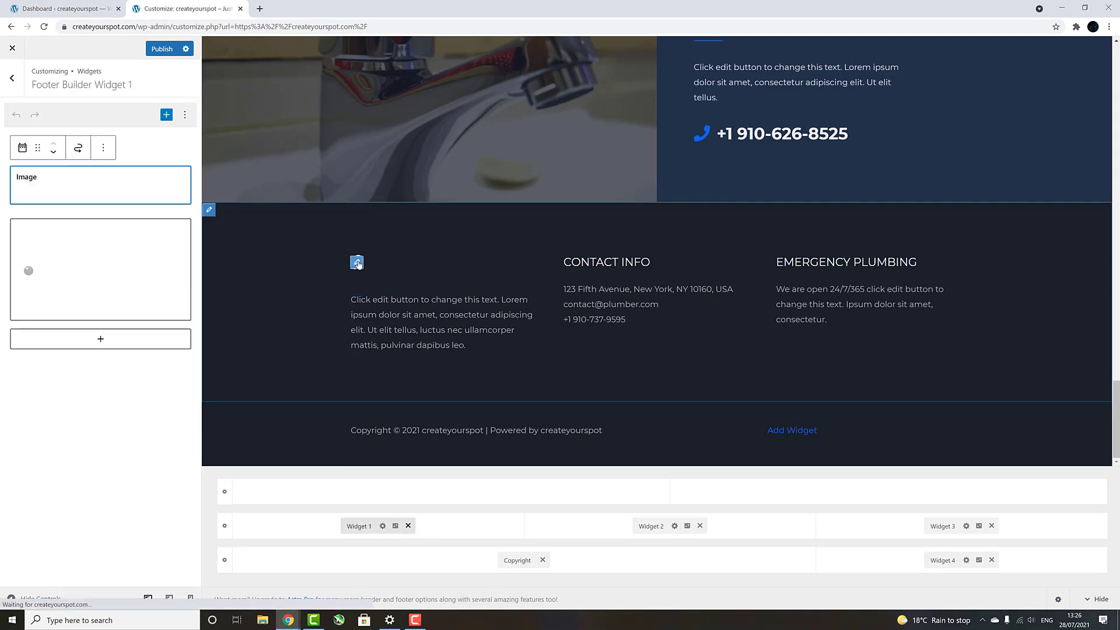
pyautogui.click(104, 147)
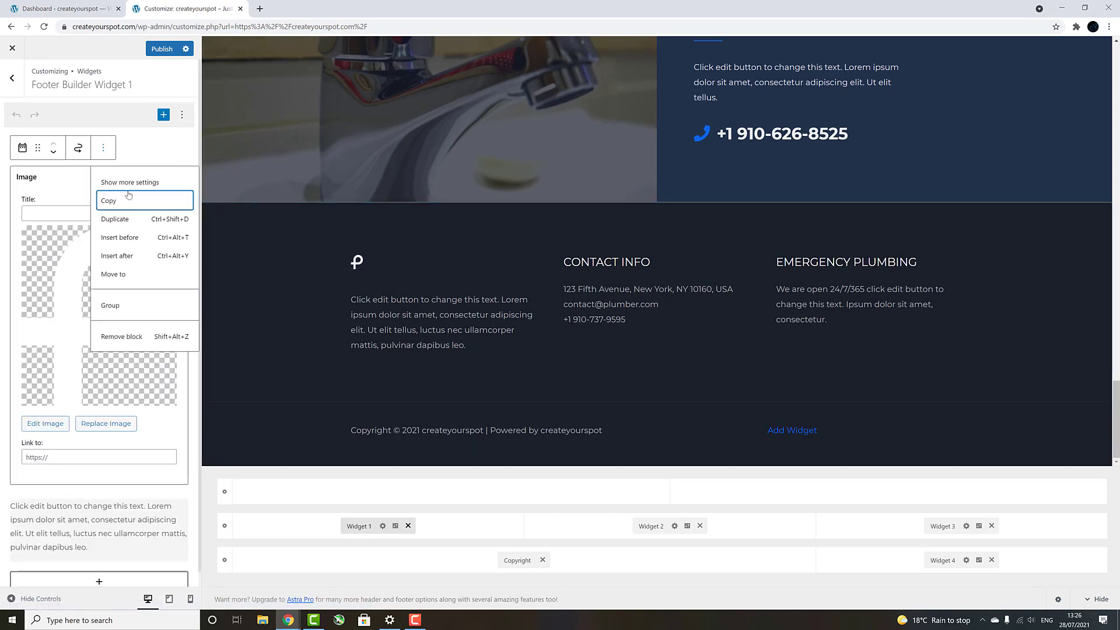
pyautogui.click(123, 341)
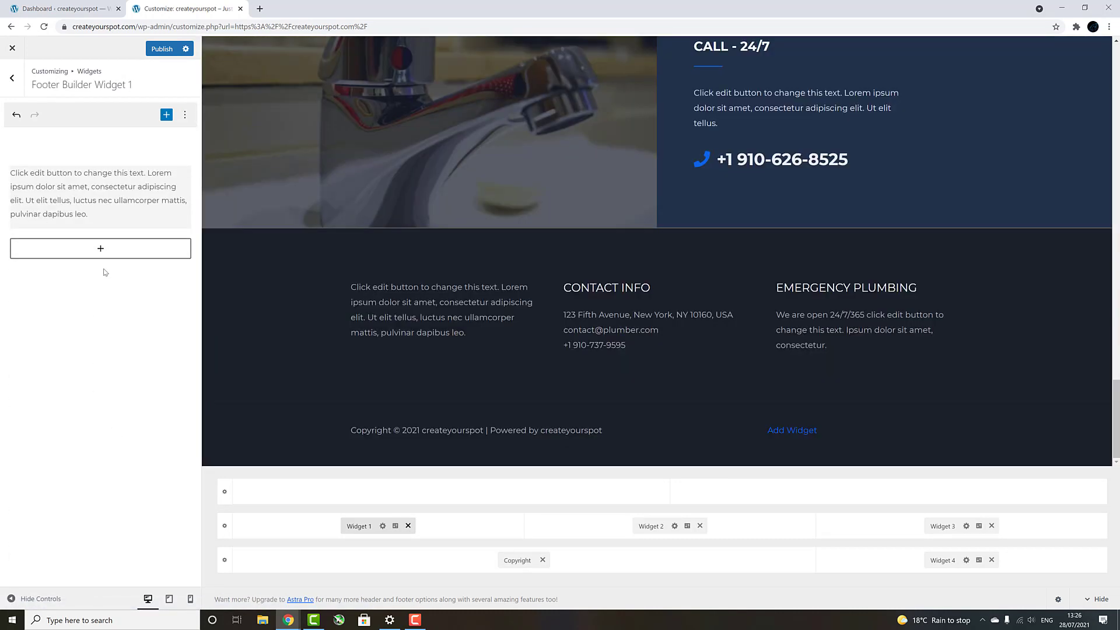
# Step: Paste 'Satisfaction Guaranteed' as Widget 1's text title and replace its body with the new paragraph
pyautogui.click(89, 200)
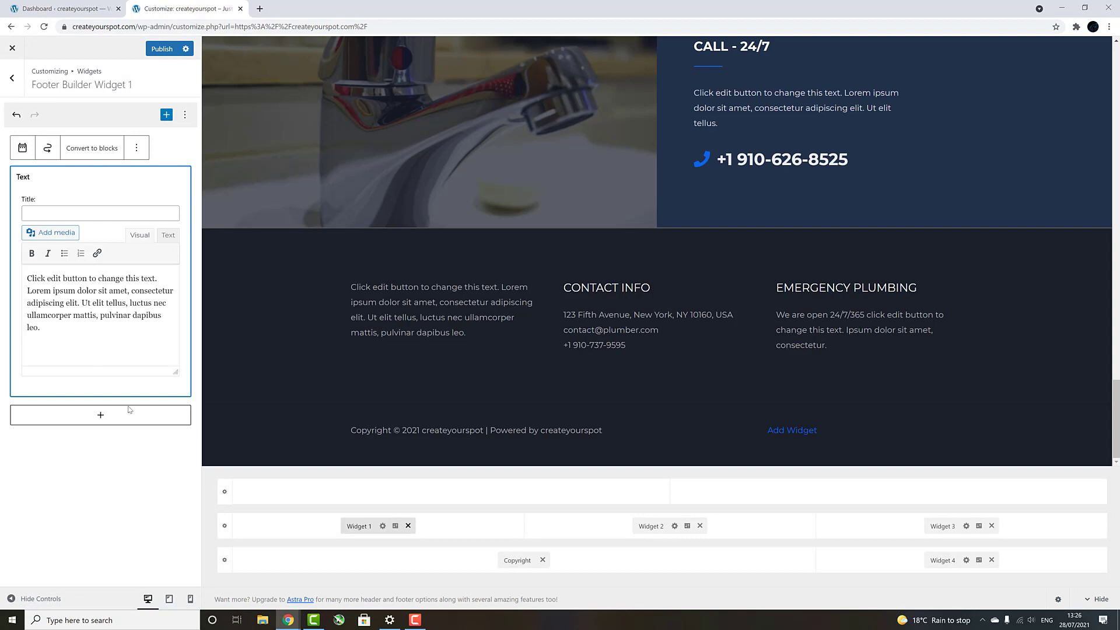
pyautogui.rightClick(125, 213)
pyautogui.click(175, 289)
pyautogui.click(92, 345)
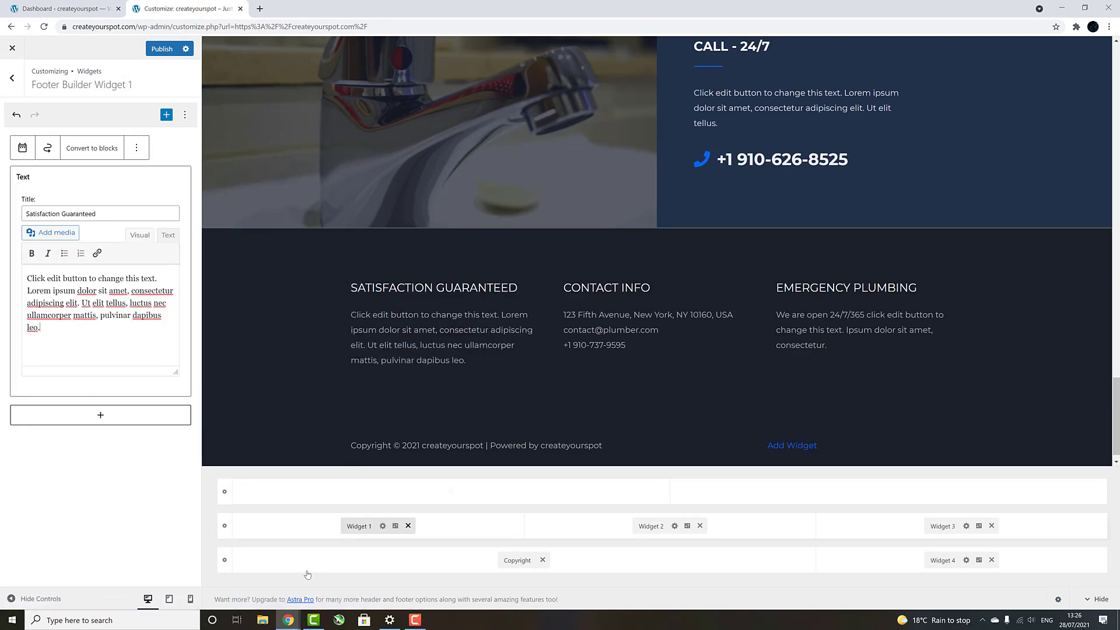
pyautogui.moveTo(39, 327); pyautogui.dragTo(28, 276)
pyautogui.rightClick(34, 276)
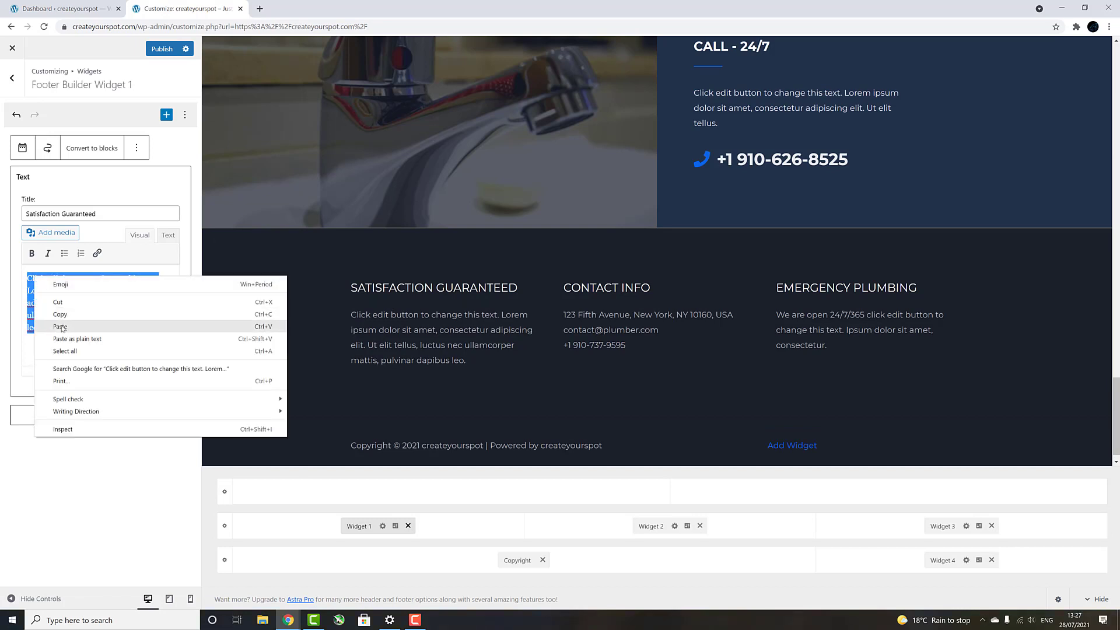
pyautogui.click(61, 327)
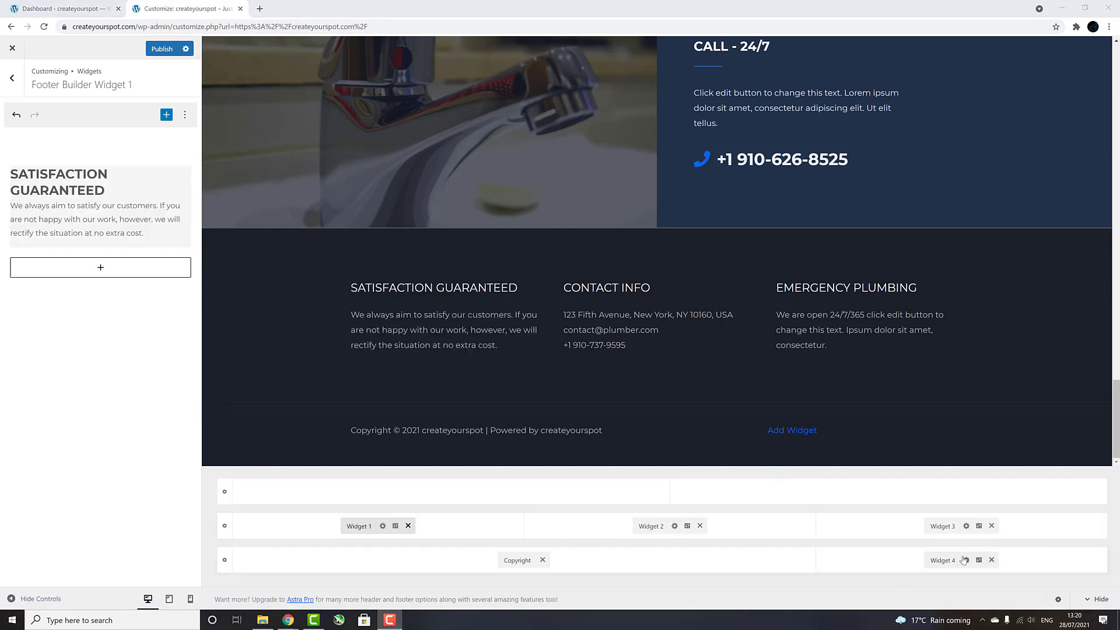
# Step: Replace Widget 4 with the Social icons in the bottom footer row and publish
pyautogui.click(991, 560)
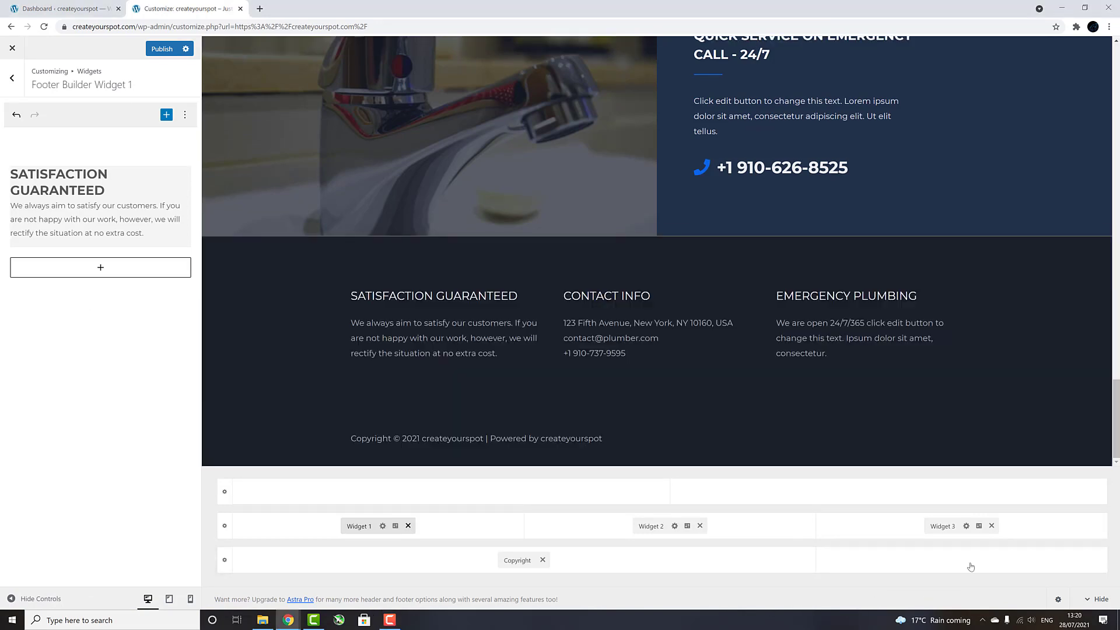
pyautogui.click(963, 561)
pyautogui.click(853, 530)
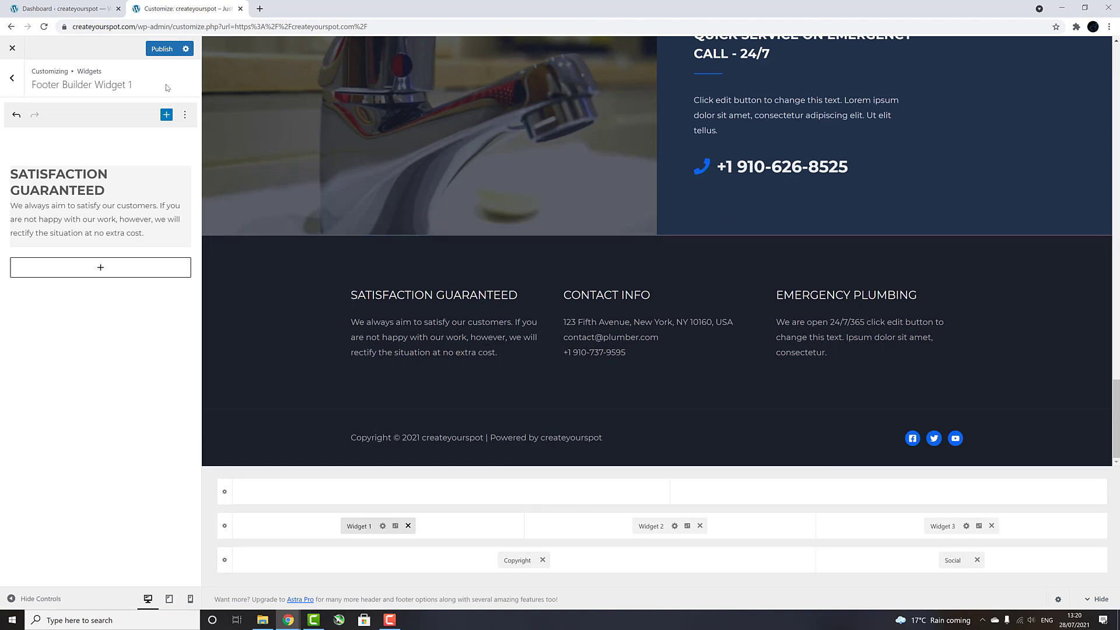
pyautogui.click(160, 49)
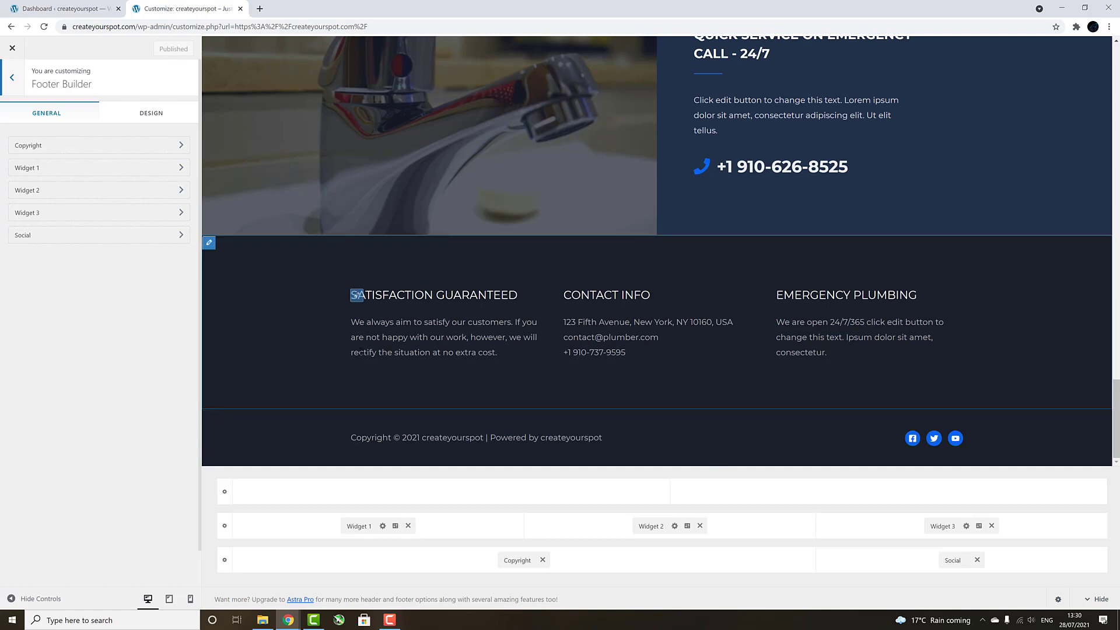
pyautogui.click(356, 295)
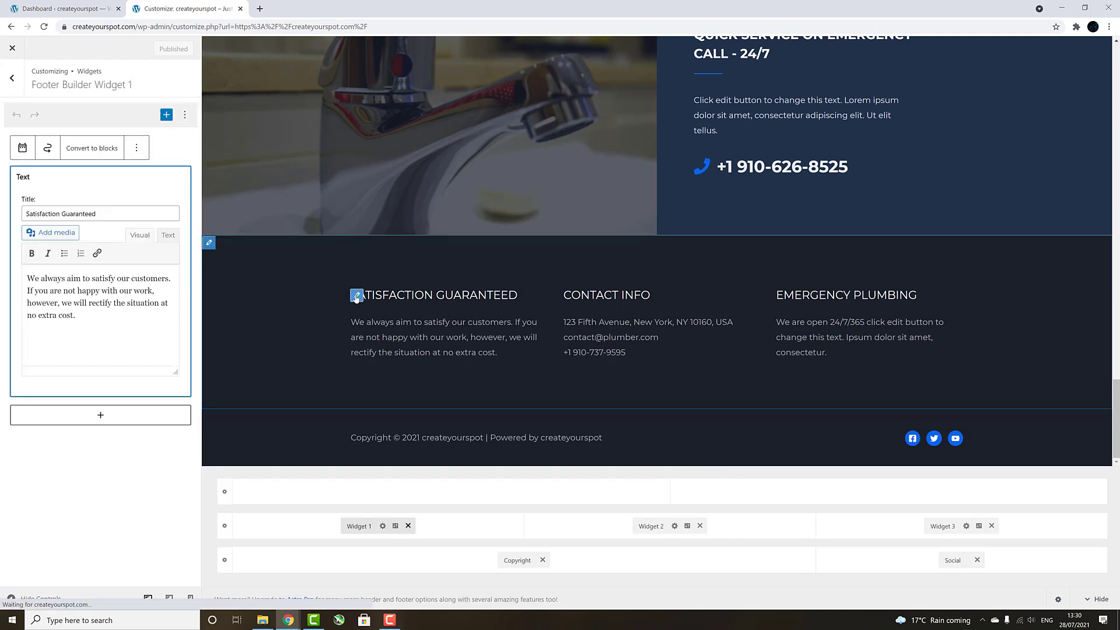
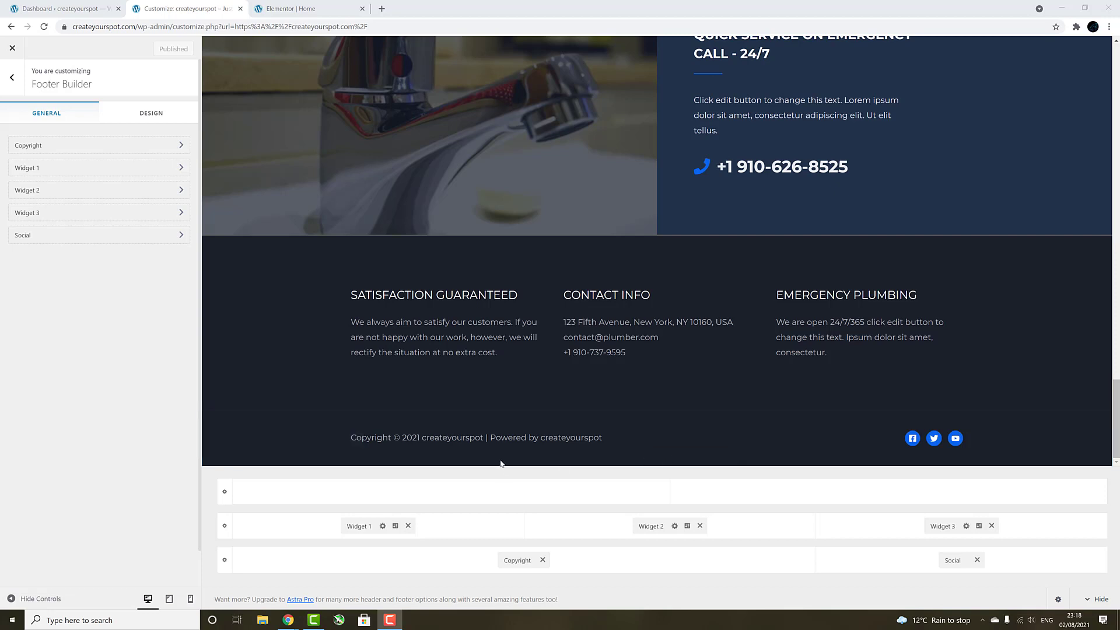
# Step: Close the Customizer to view the live plumbing homepage with its new footer
pyautogui.click(11, 49)
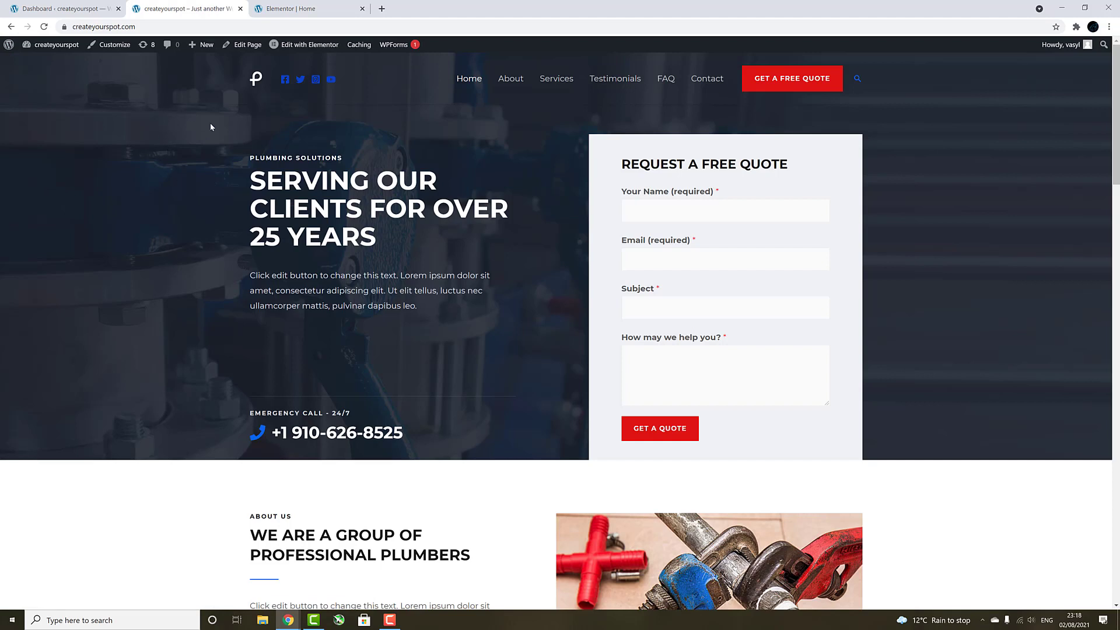
pyautogui.moveTo(315, 49)
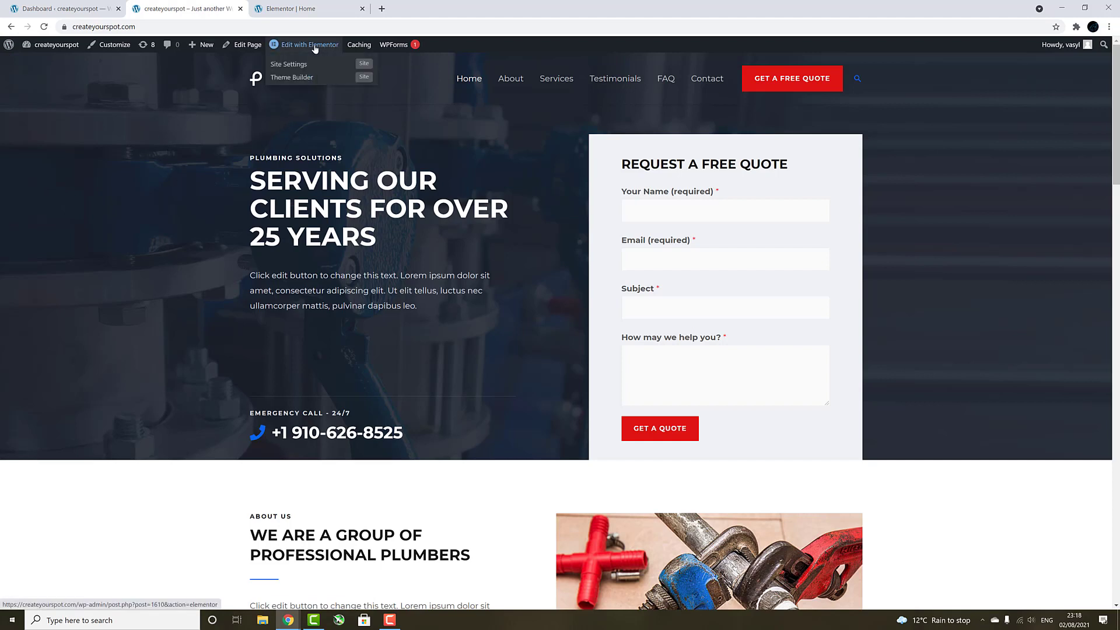
# Step: Load the Home page in the Elementor editor and select the About Us heading
pyautogui.click(315, 48)
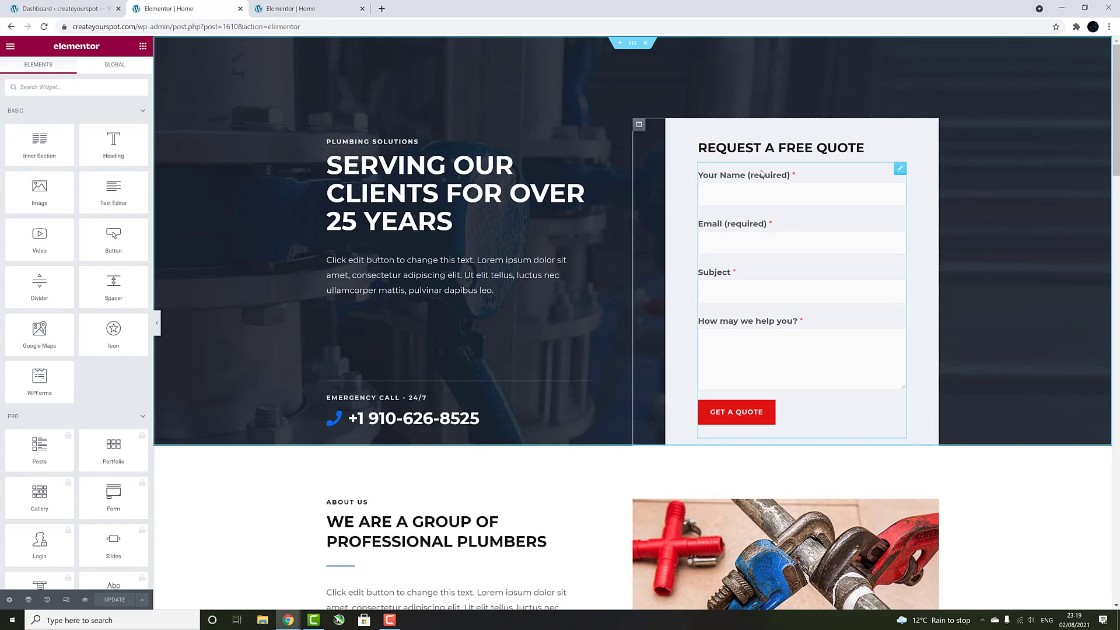
pyautogui.scroll(-3, 470, 198)
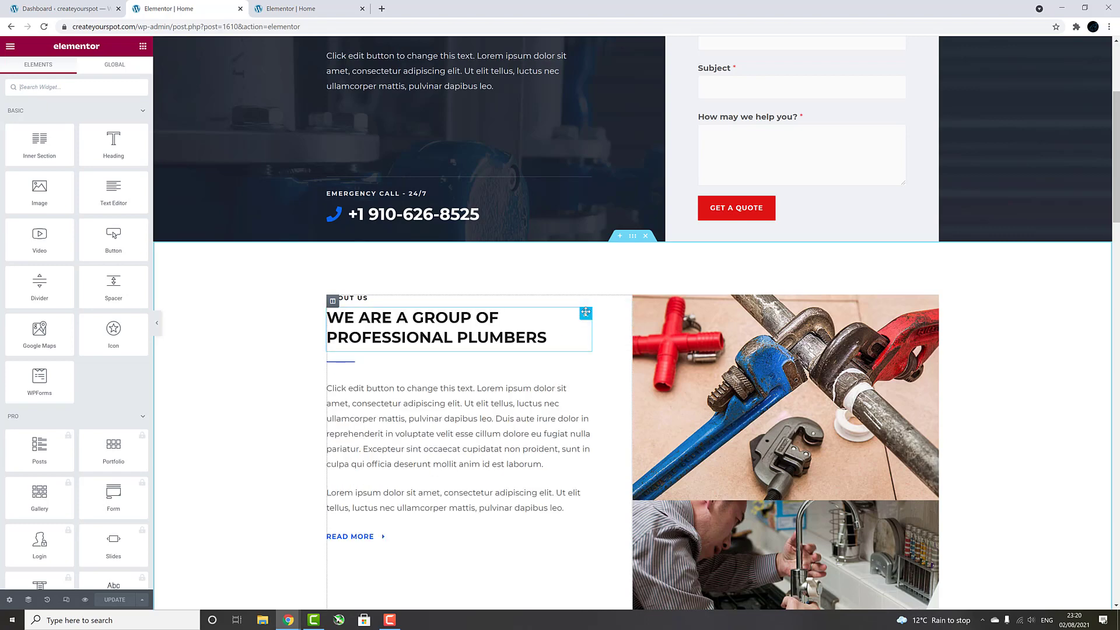
pyautogui.click(586, 315)
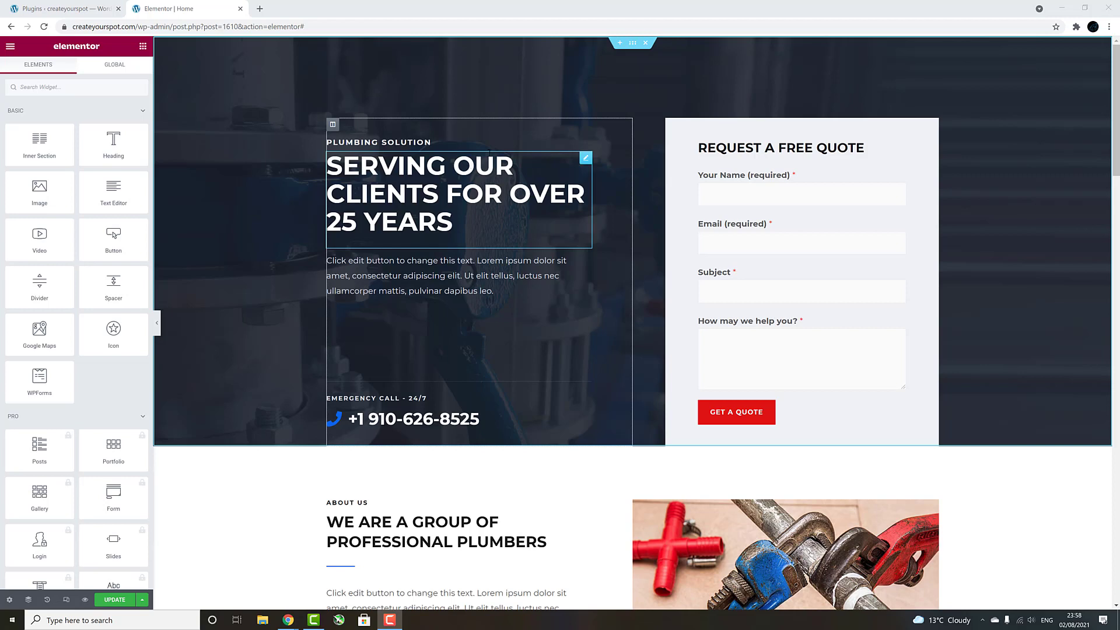
# Step: Replace the hero label's 'plumbing solution' title with 'Create your spot'
pyautogui.click(585, 145)
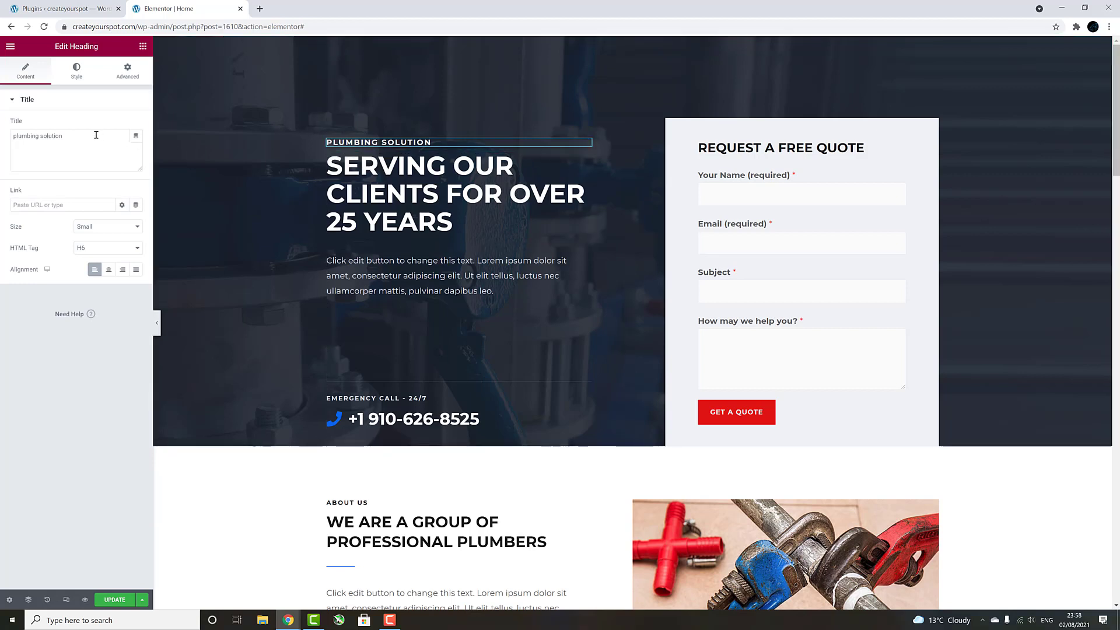
pyautogui.click(76, 73)
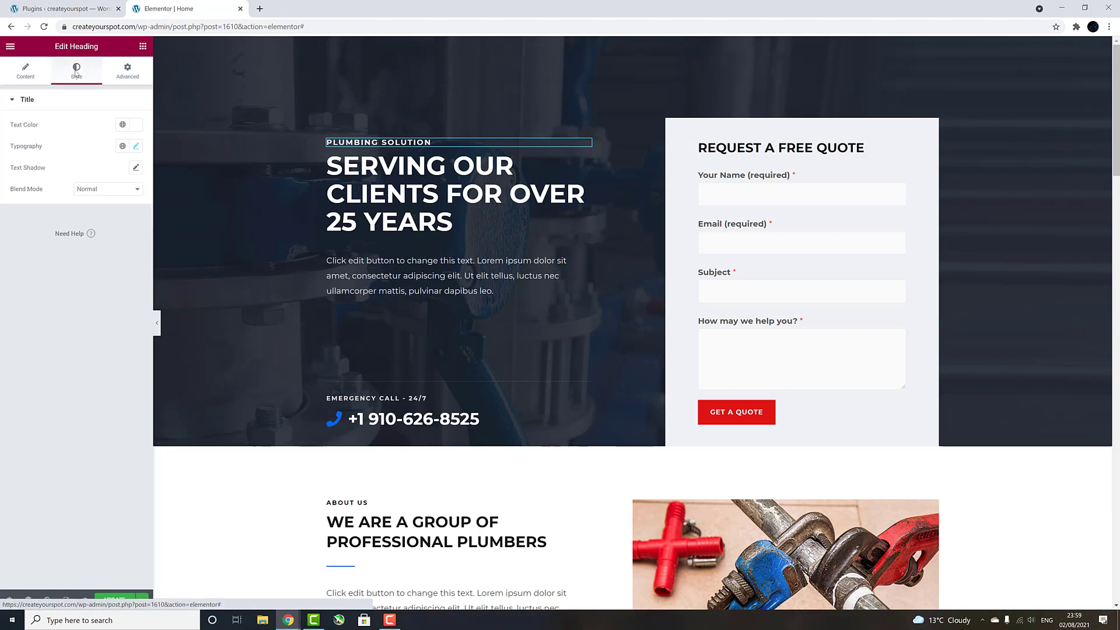
pyautogui.click(128, 76)
pyautogui.click(25, 73)
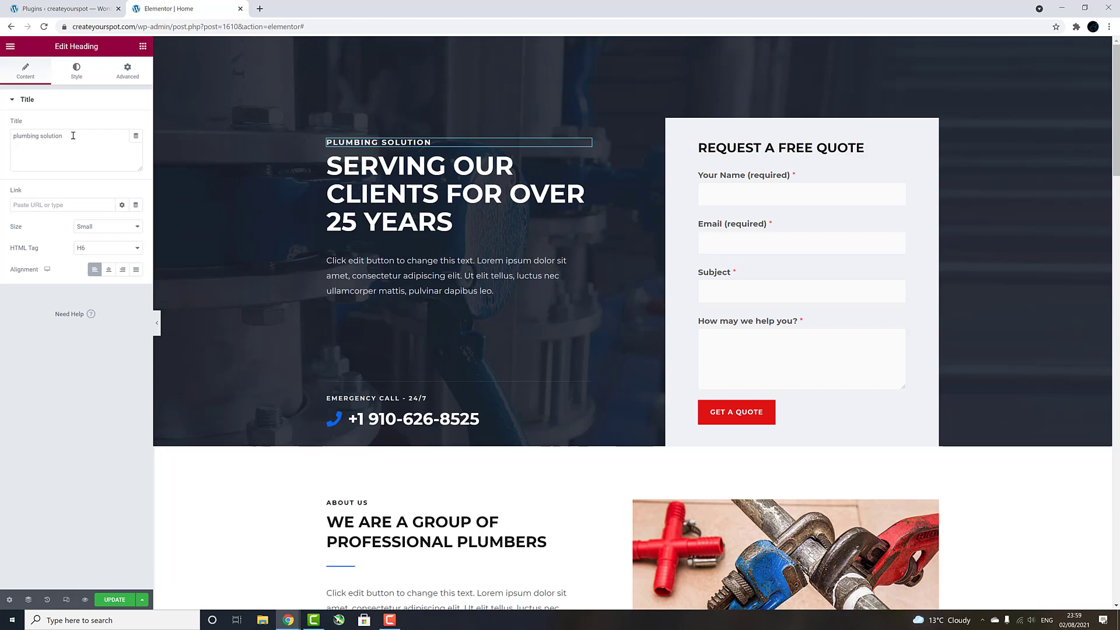
pyautogui.moveTo(73, 136); pyautogui.dragTo(5, 151)
pyautogui.write('Create you')
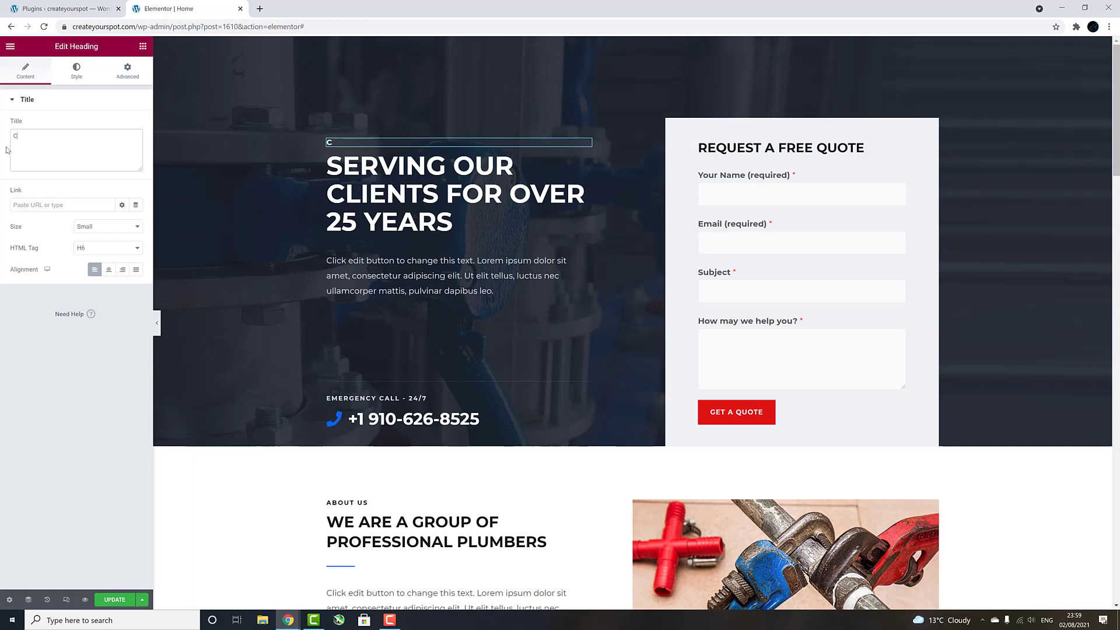
pyautogui.write('r spot')
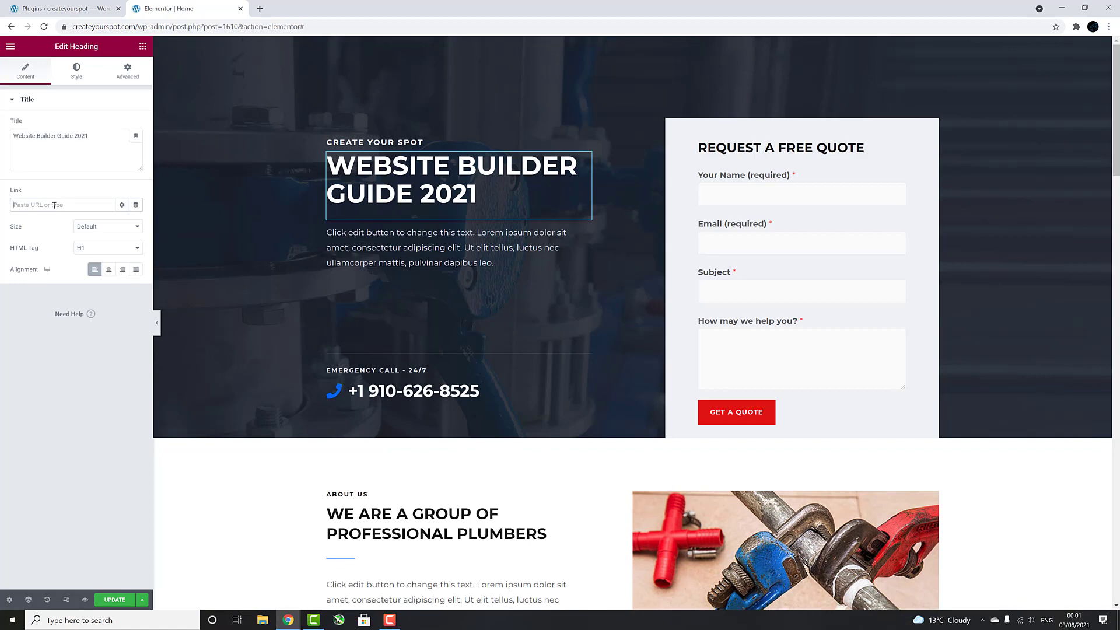
pyautogui.click(124, 227)
pyautogui.click(101, 245)
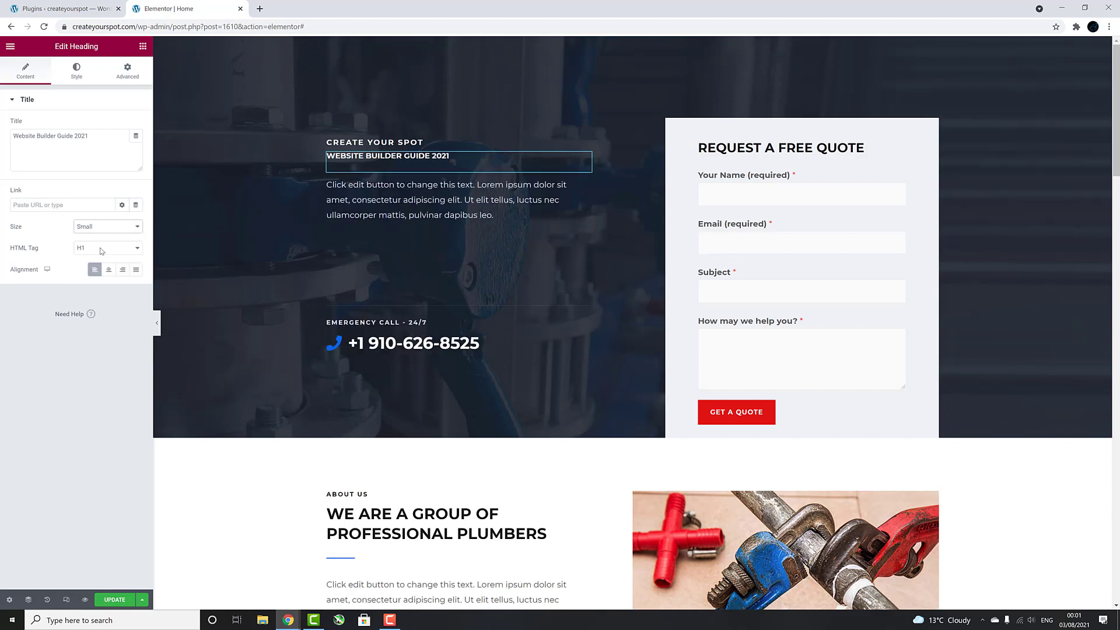
pyautogui.click(110, 230)
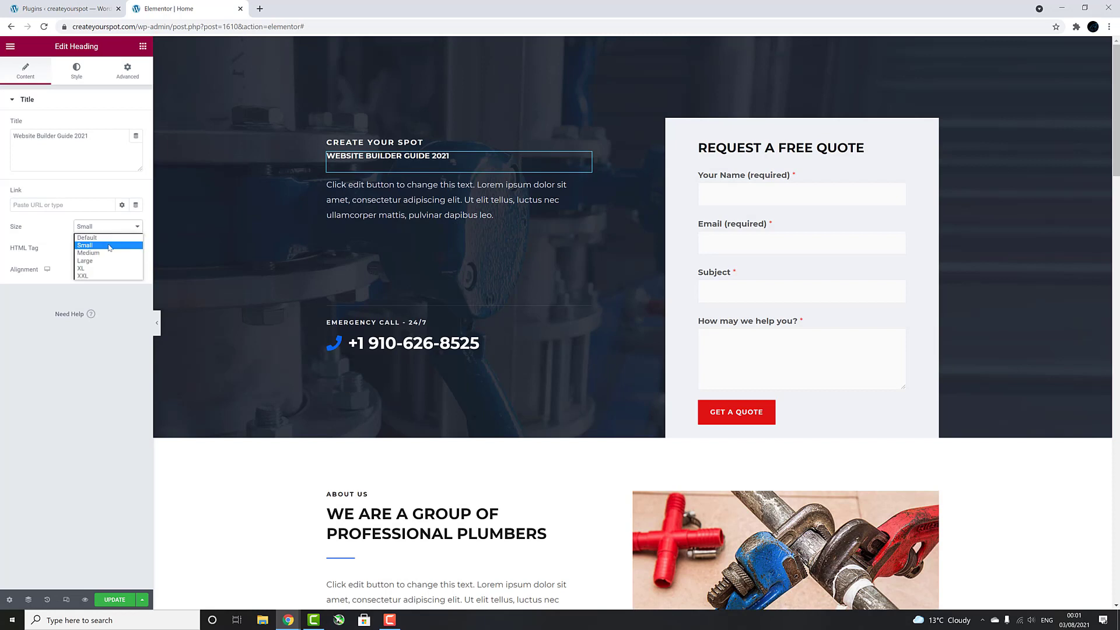
pyautogui.click(108, 253)
pyautogui.click(117, 232)
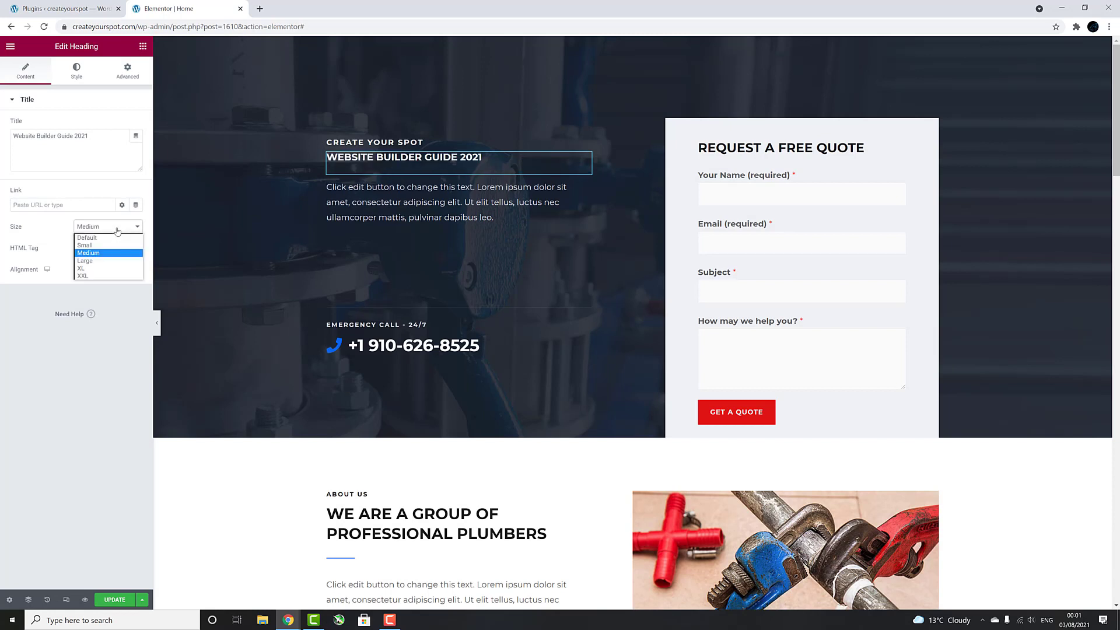
pyautogui.click(101, 268)
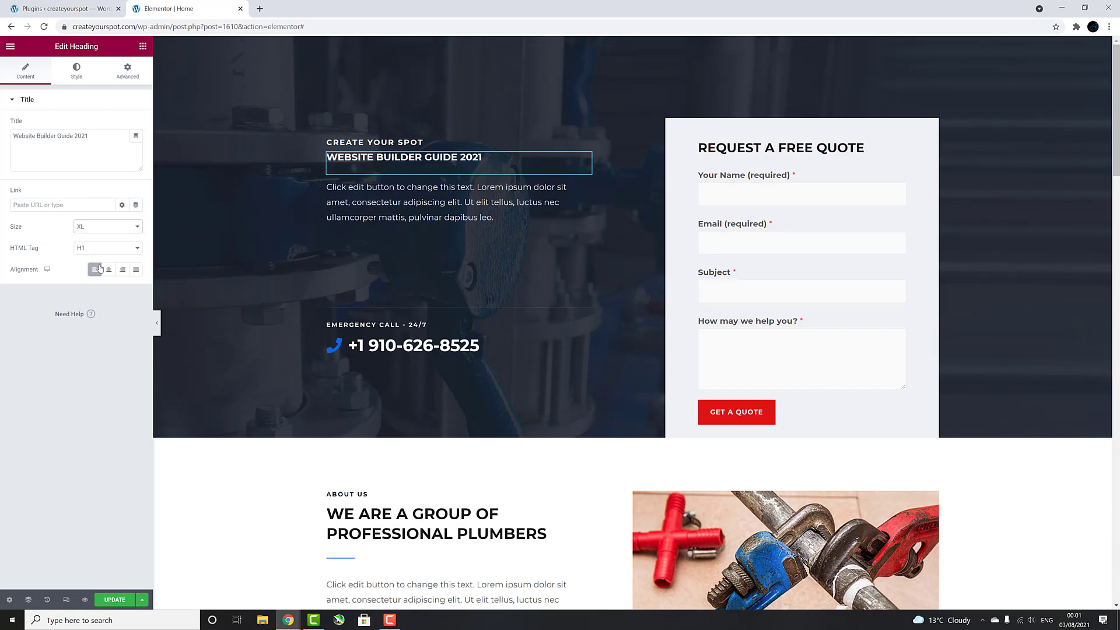
pyautogui.click(116, 231)
pyautogui.click(107, 276)
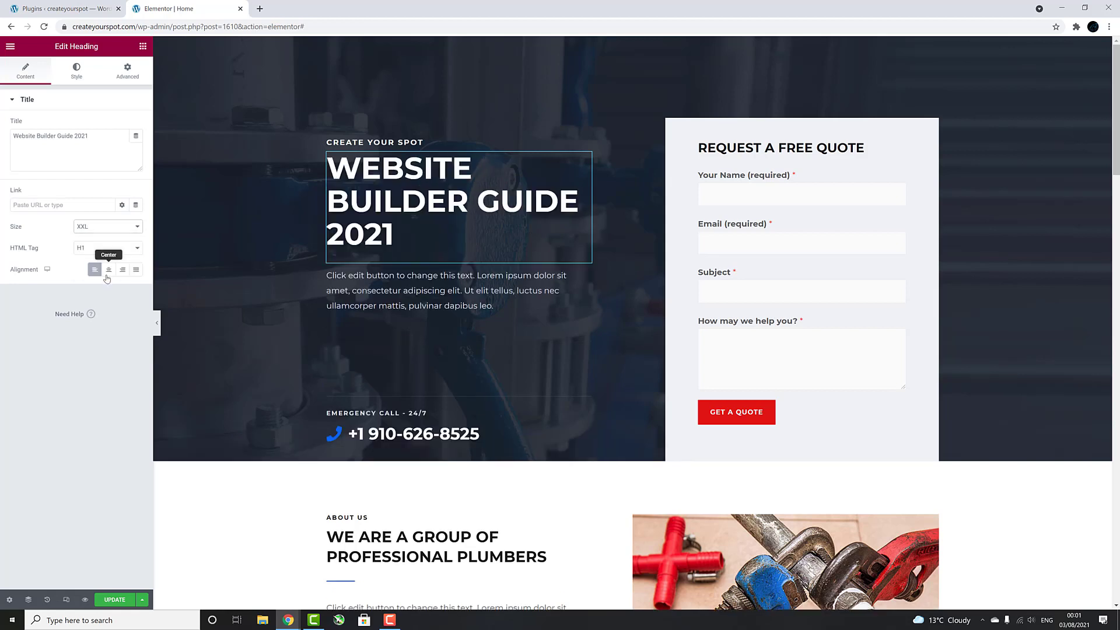
pyautogui.click(117, 231)
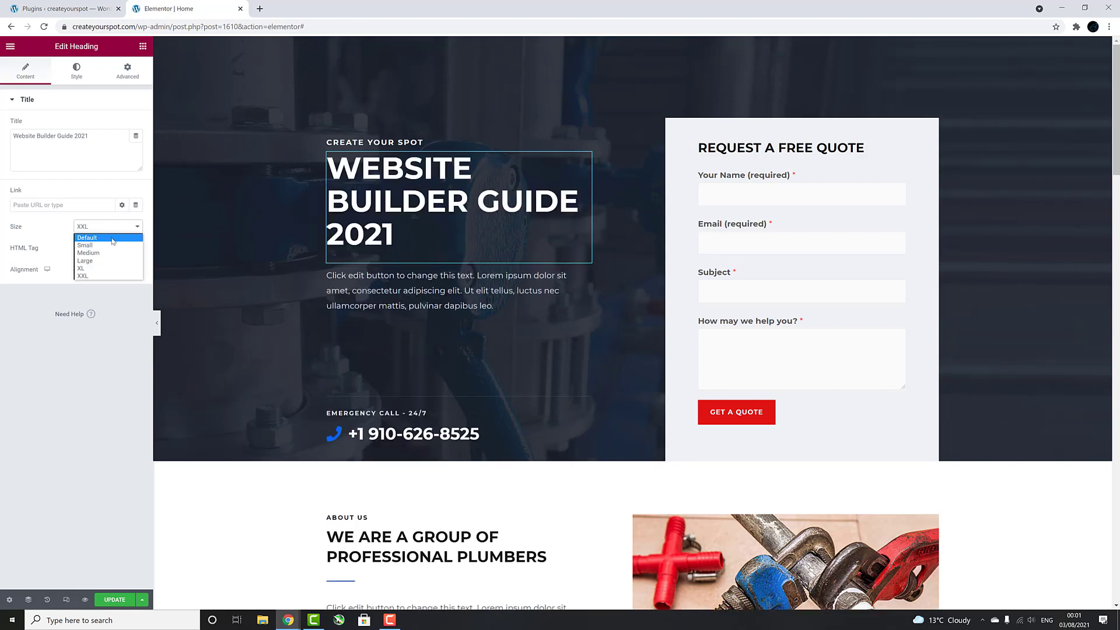
pyautogui.click(113, 240)
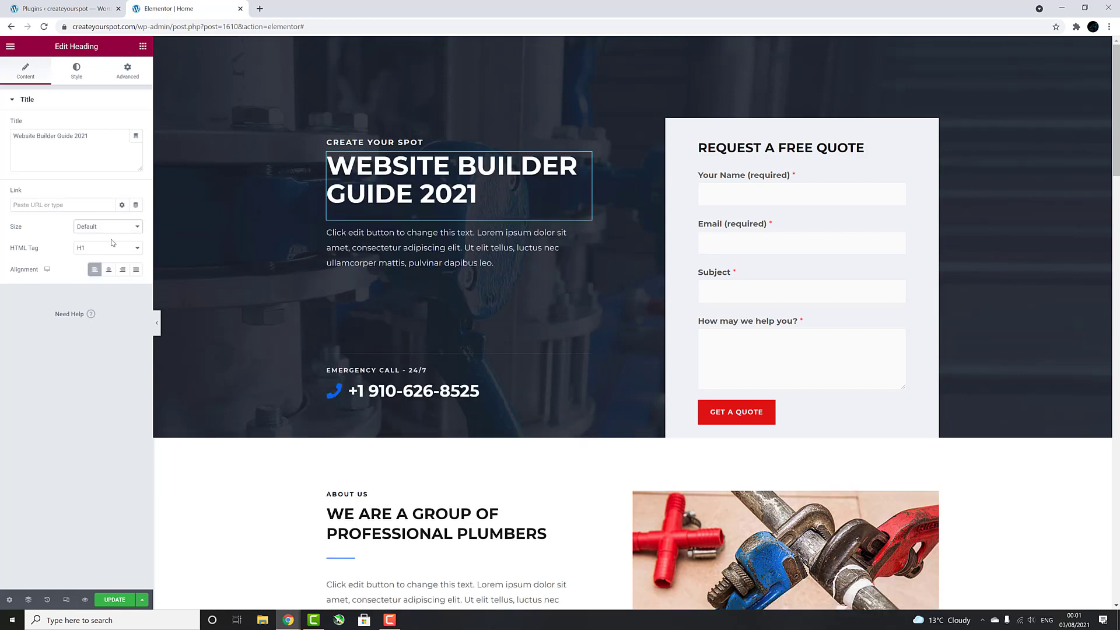
pyautogui.click(108, 271)
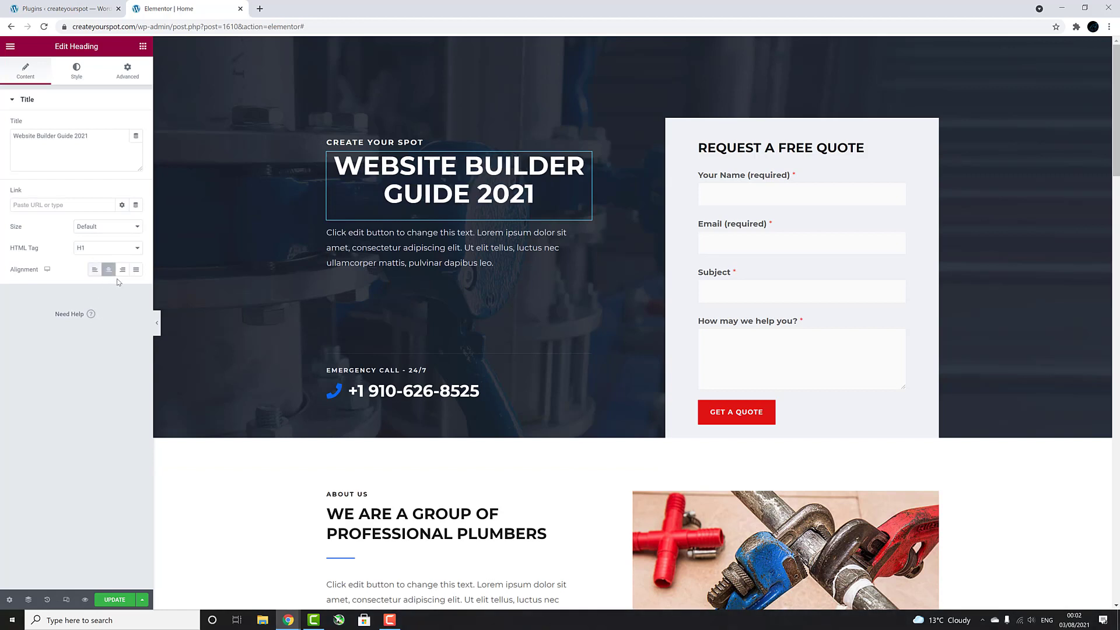
pyautogui.click(122, 272)
pyautogui.click(136, 269)
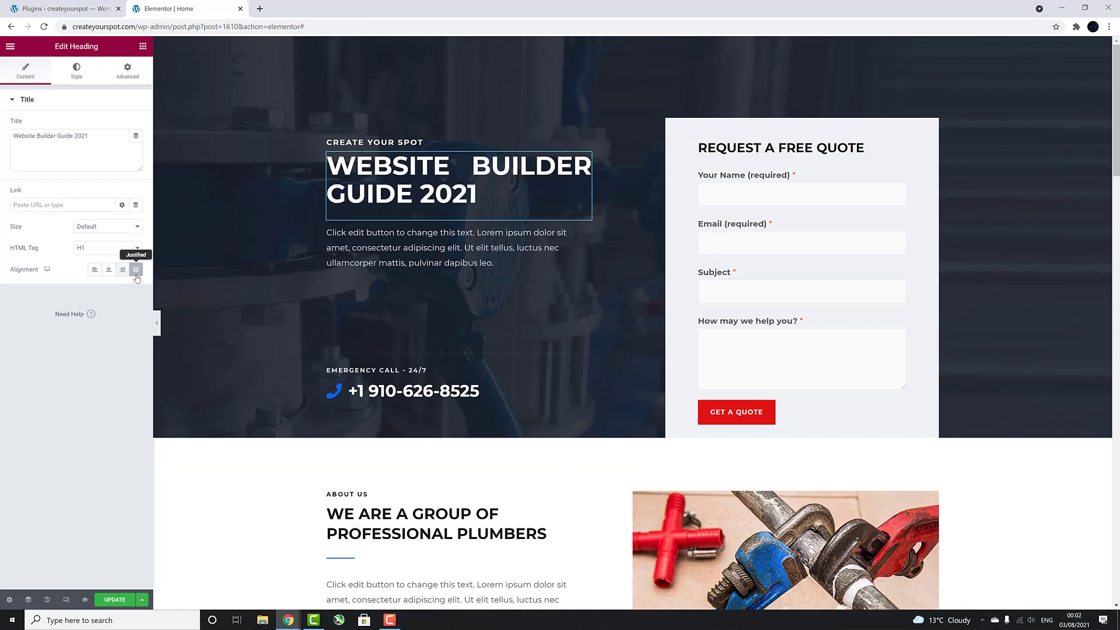
pyautogui.click(93, 269)
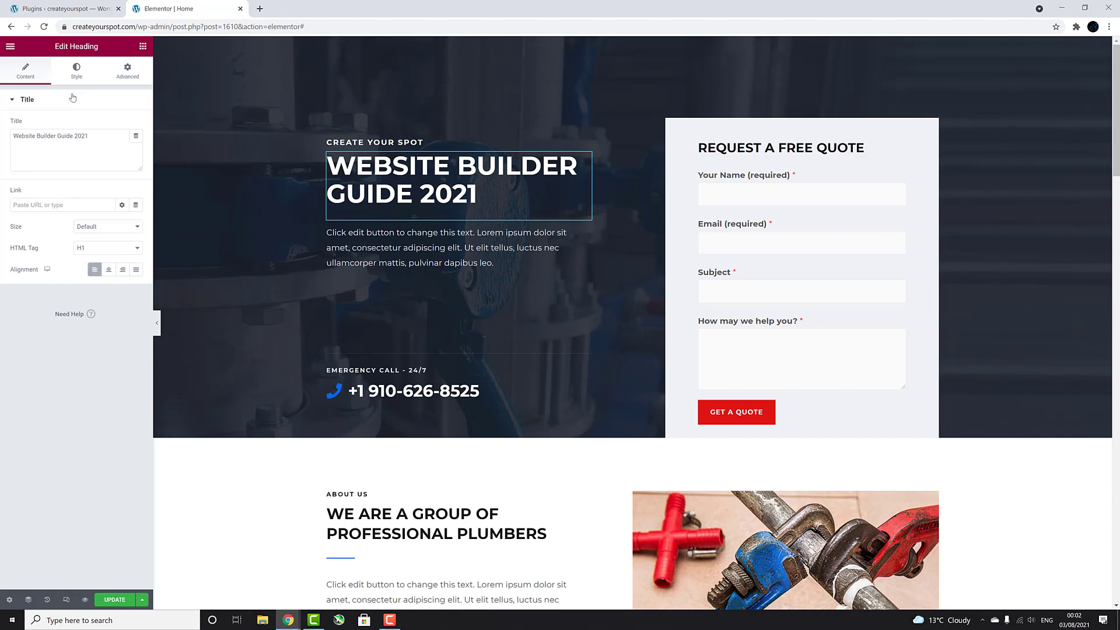
# Step: Try red, purple, blue and green text colours on the headline
pyautogui.click(76, 74)
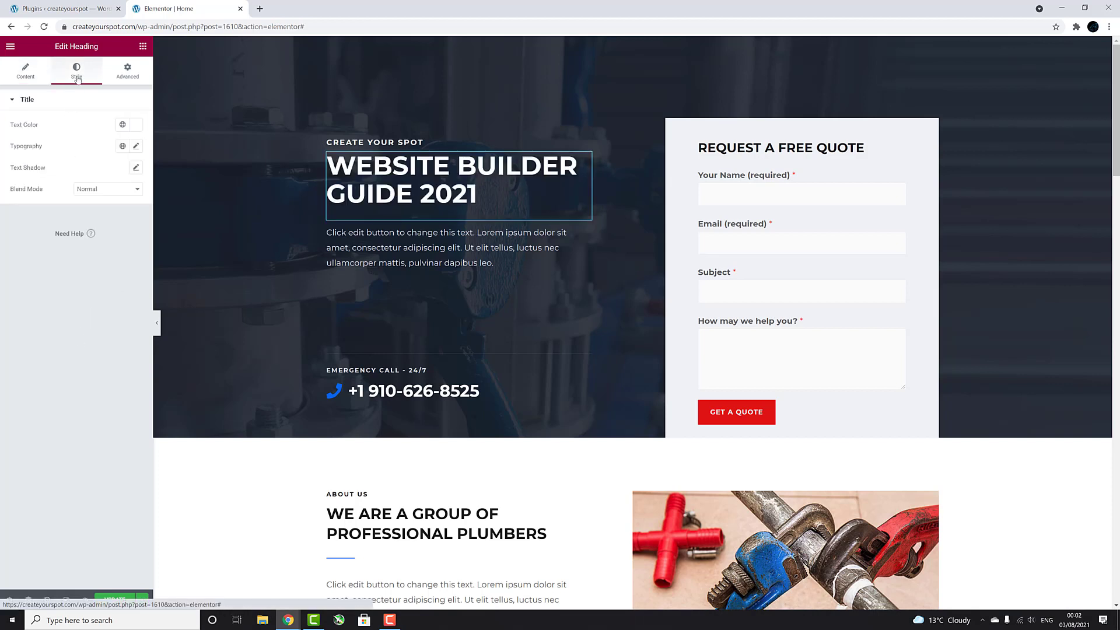
pyautogui.click(136, 126)
pyautogui.click(129, 176)
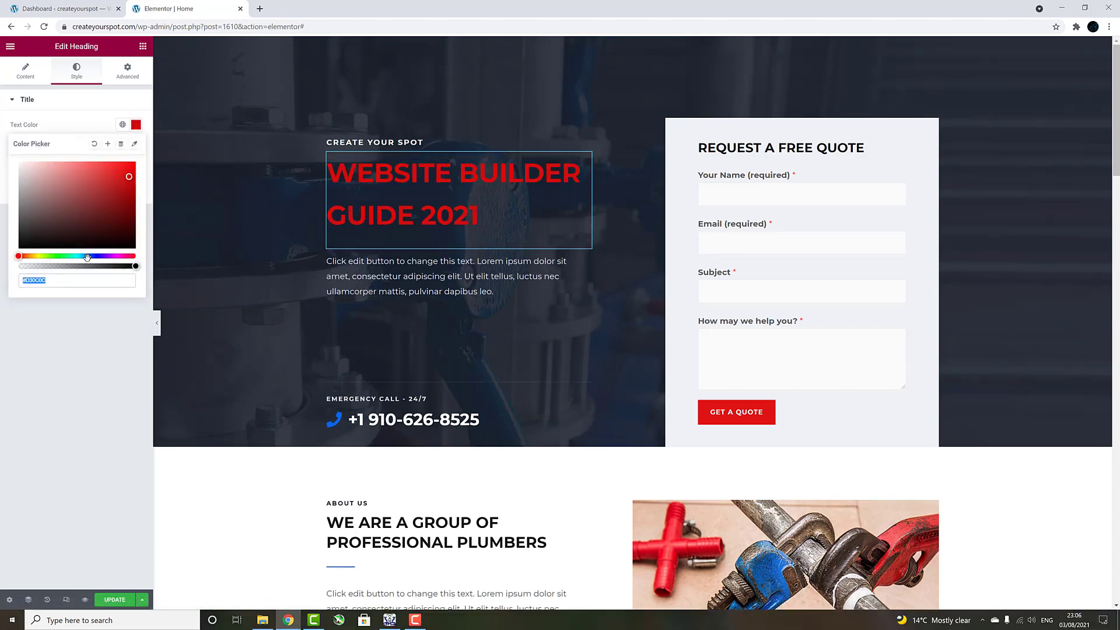
pyautogui.click(108, 256)
pyautogui.moveTo(112, 187)
pyautogui.mouseDown()
pyautogui.moveTo(105, 217)
pyautogui.moveTo(57, 189)
pyautogui.mouseUp()
pyautogui.click(99, 255)
pyautogui.click(57, 256)
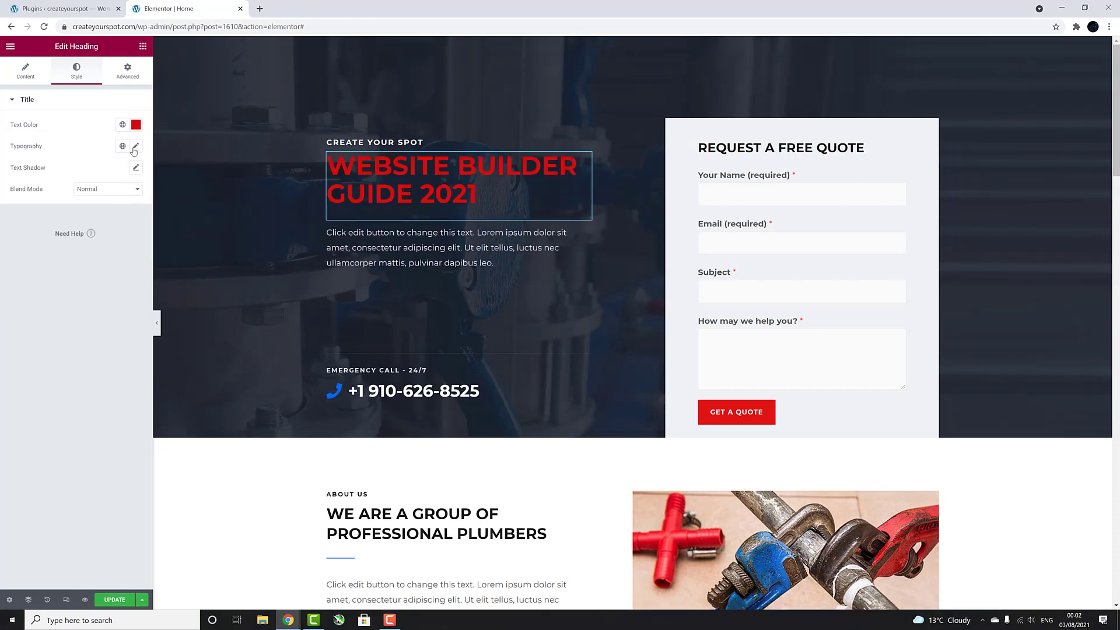
# Step: Try Trebuchet MS, Aclonica, Almendra SC and Annie Use Your Telescope fonts, then revert to Default
pyautogui.click(134, 147)
pyautogui.click(103, 193)
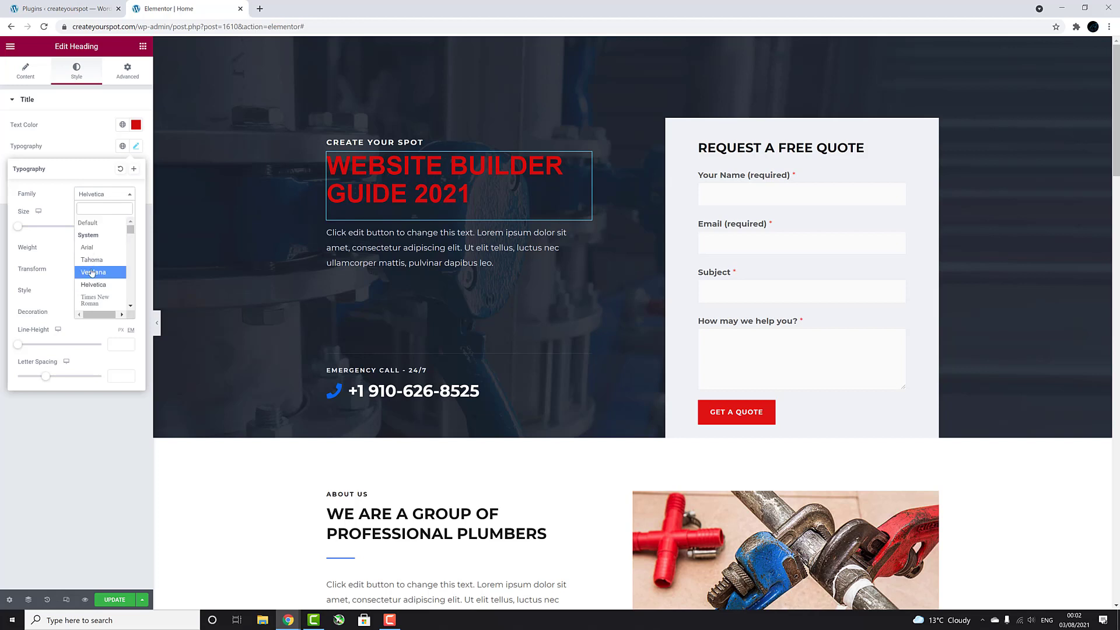
pyautogui.click(98, 265)
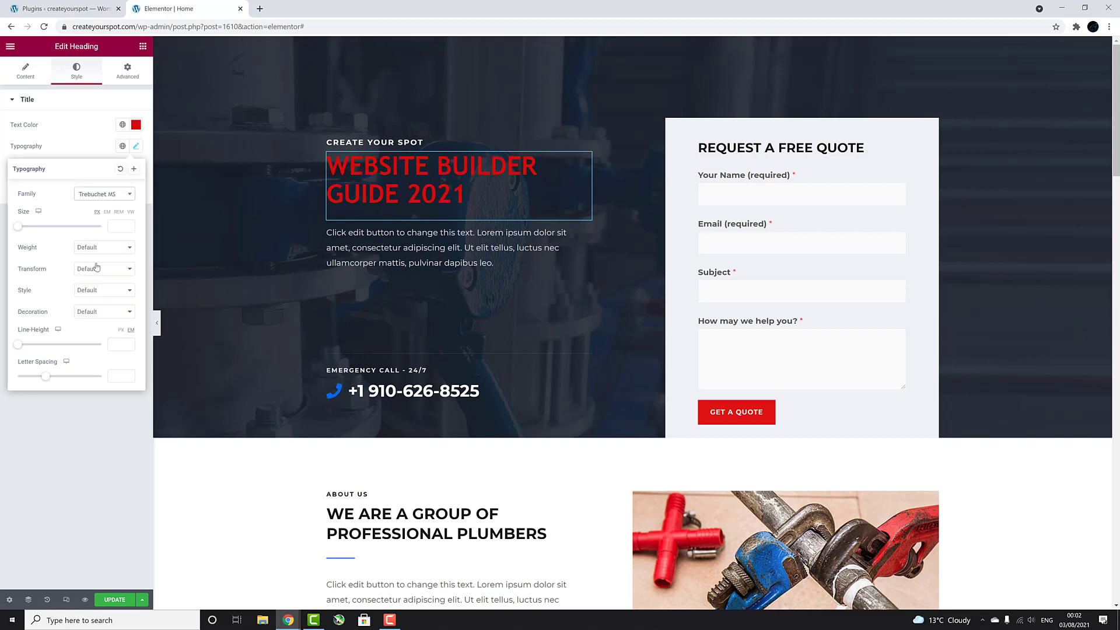
pyautogui.click(106, 193)
pyautogui.scroll(-3, 103, 263)
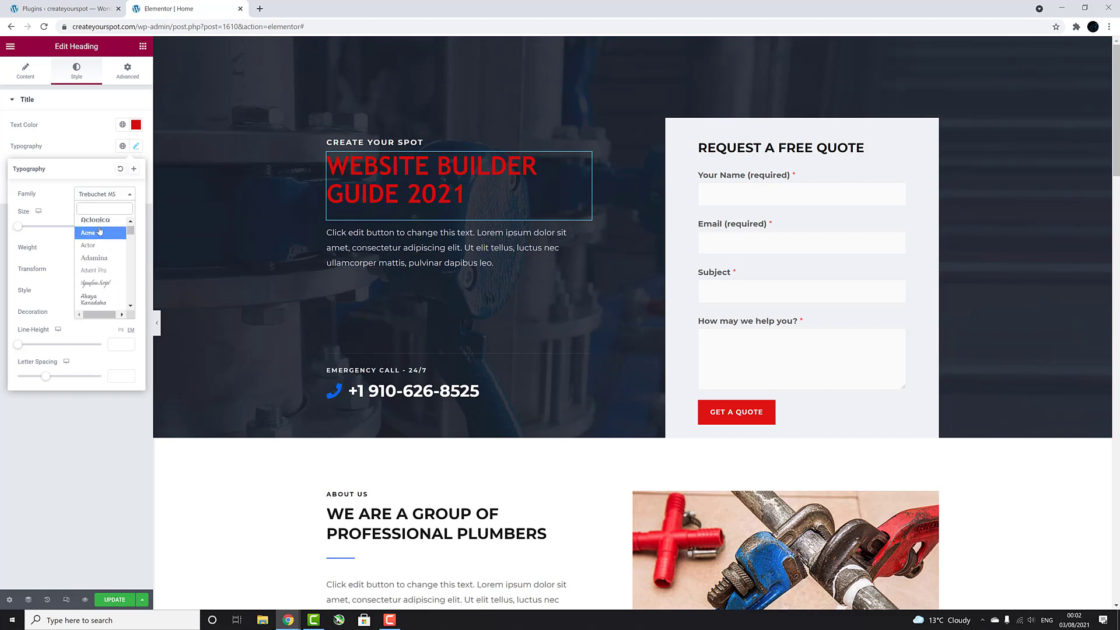
pyautogui.click(103, 221)
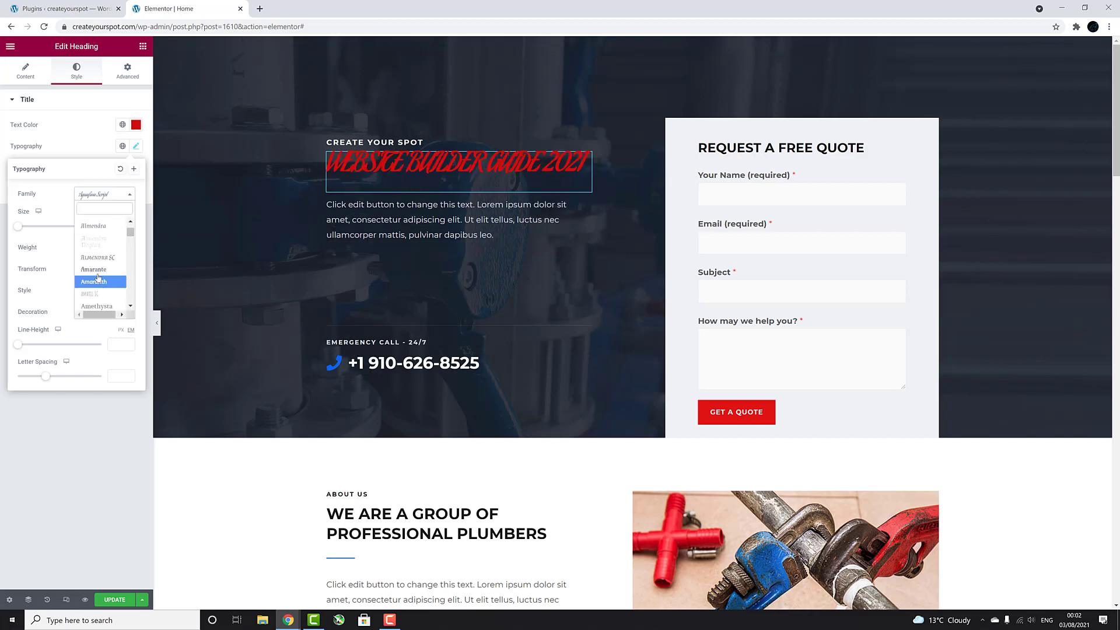
pyautogui.click(101, 262)
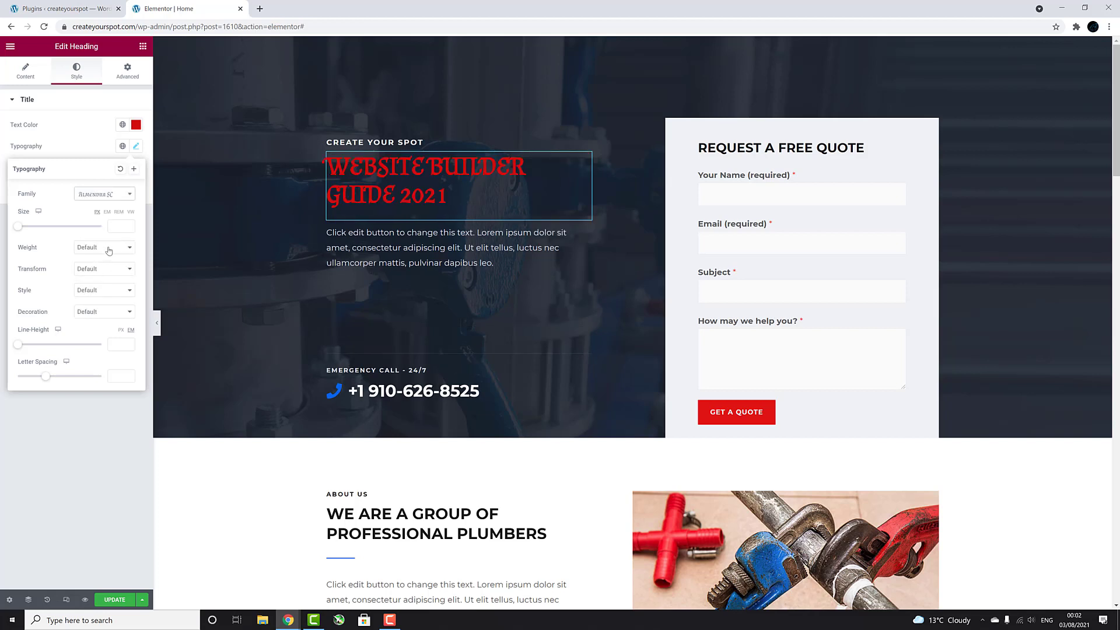
pyautogui.click(120, 197)
pyautogui.click(96, 255)
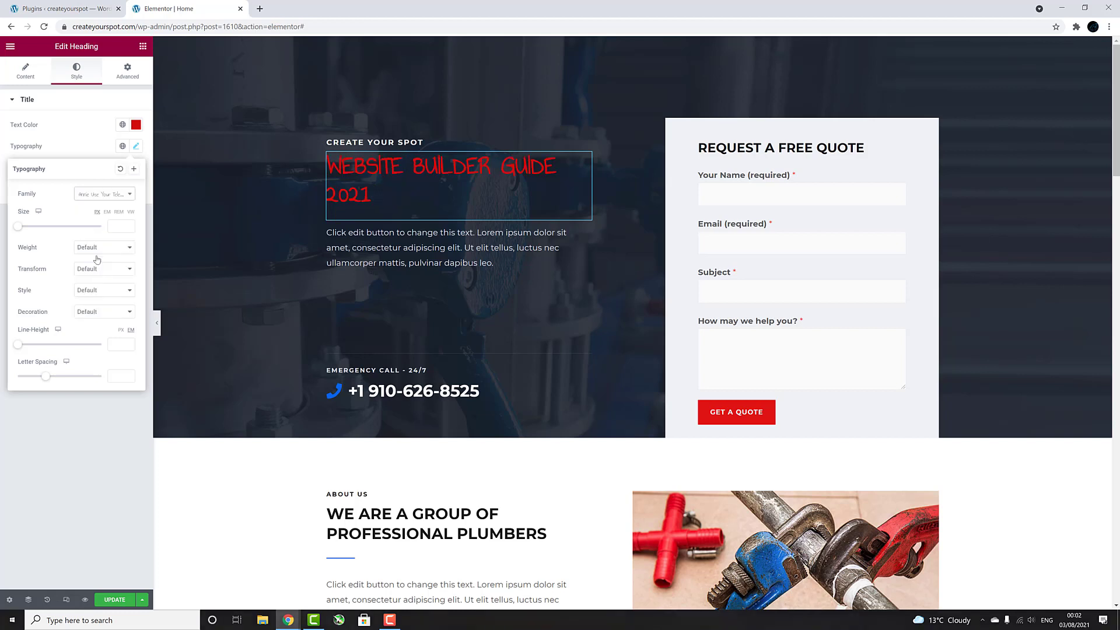
pyautogui.click(128, 198)
pyautogui.click(105, 228)
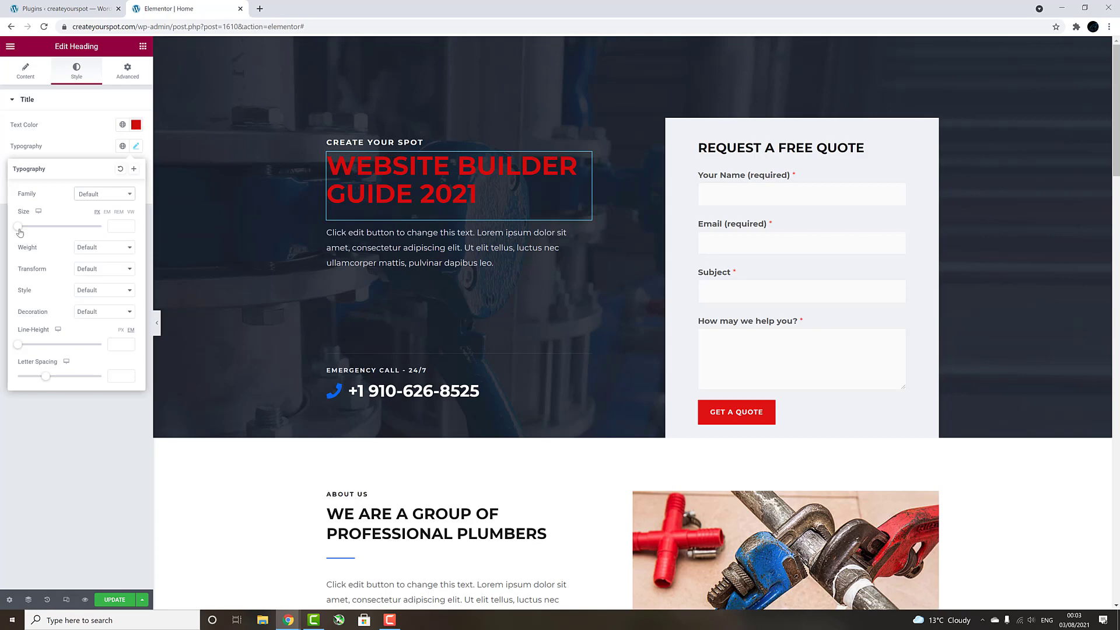
# Step: Enlarge the heading size to 52 and test weight 400 before keeping Default weight
pyautogui.moveTo(19, 232)
pyautogui.mouseDown()
pyautogui.moveTo(73, 228)
pyautogui.moveTo(39, 234)
pyautogui.mouseUp()
pyautogui.click(104, 247)
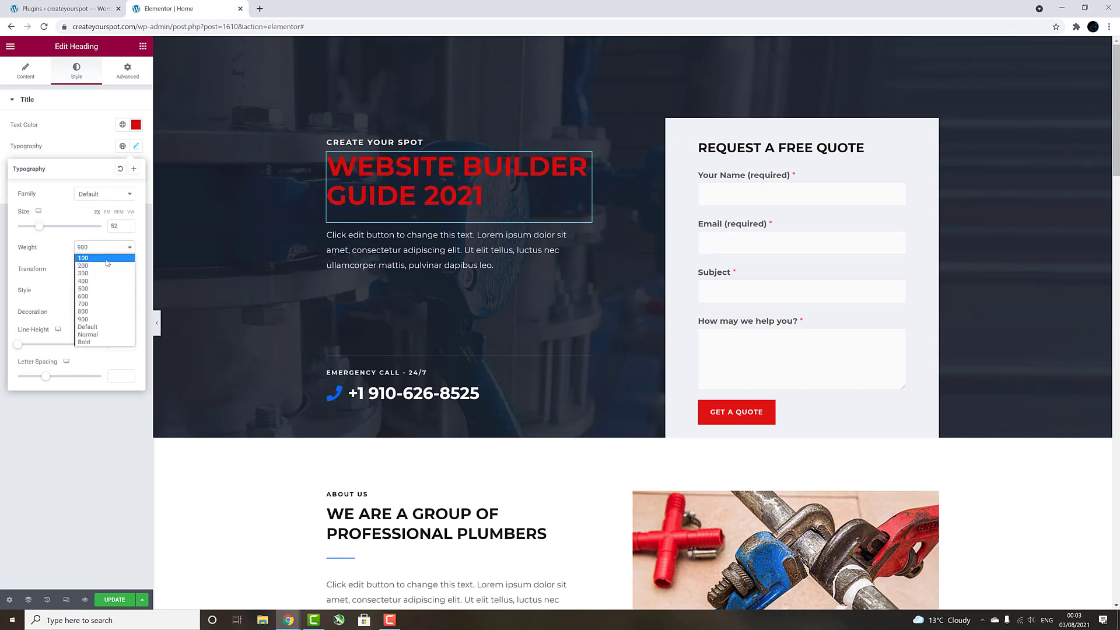
pyautogui.click(101, 281)
pyautogui.click(110, 249)
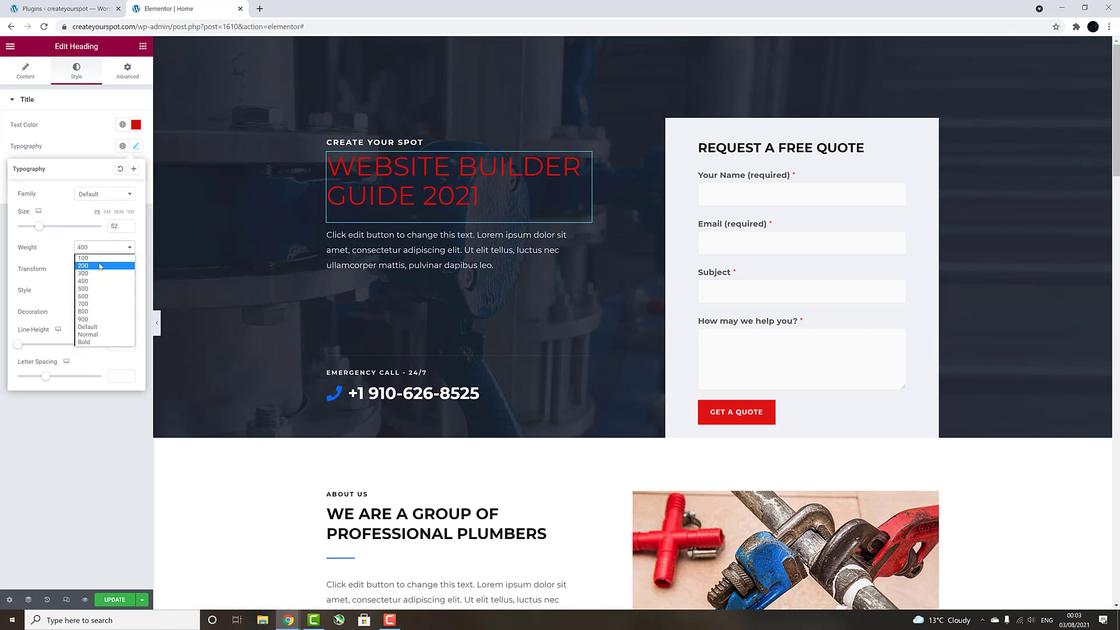
pyautogui.click(105, 252)
pyautogui.click(105, 252)
pyautogui.click(96, 330)
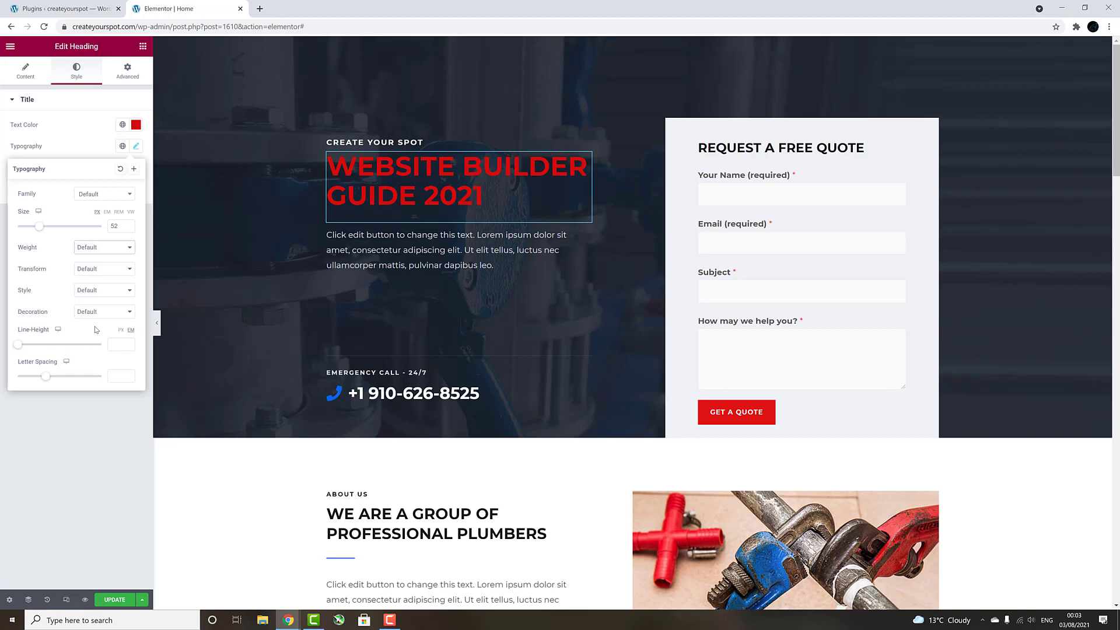
# Step: Try lowercase and uppercase transforms and italic style, returning style to Default
pyautogui.click(117, 272)
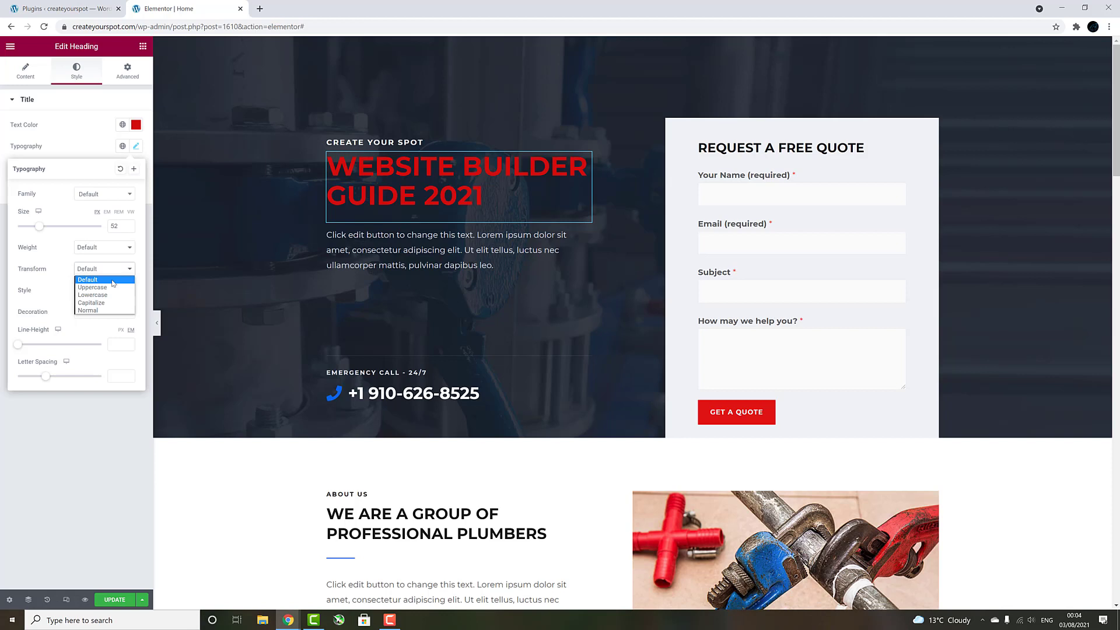
pyautogui.click(104, 296)
pyautogui.click(103, 269)
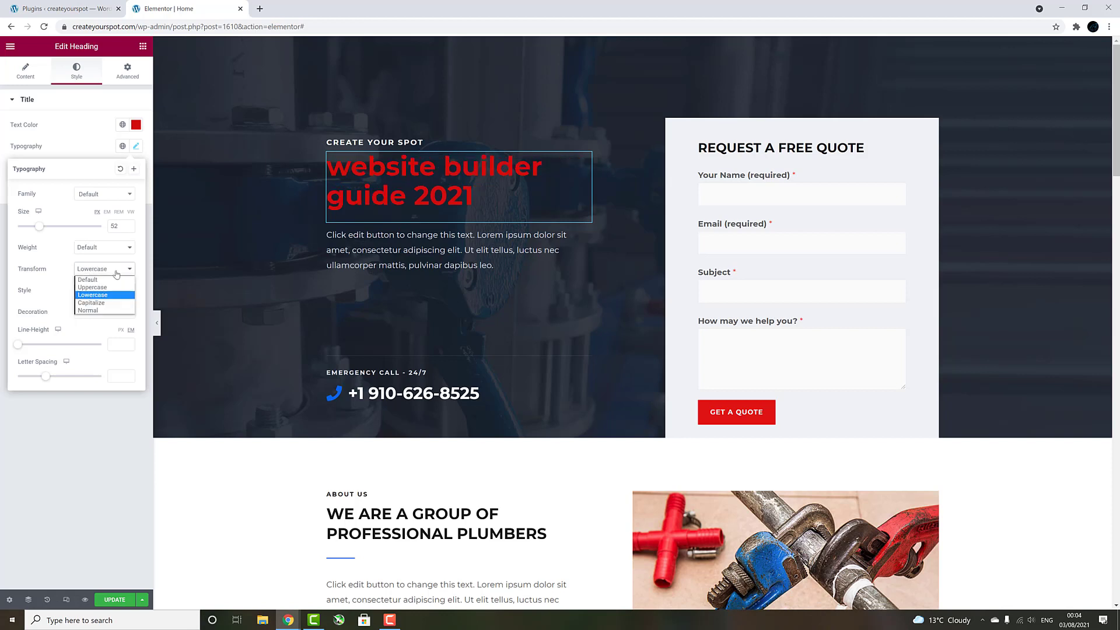
pyautogui.click(103, 289)
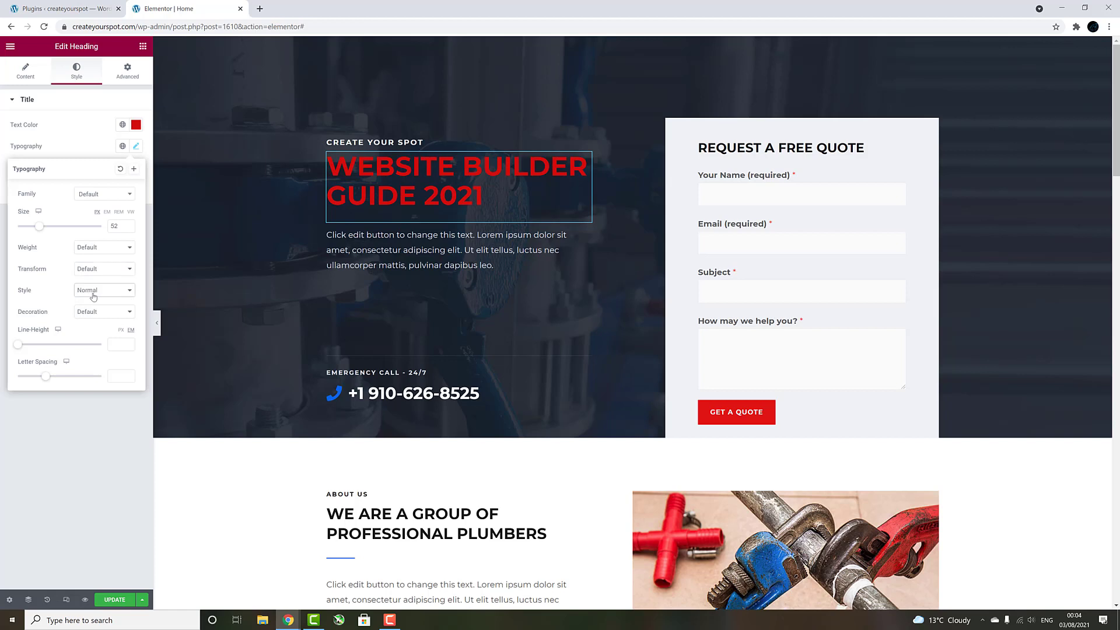
pyautogui.click(94, 297)
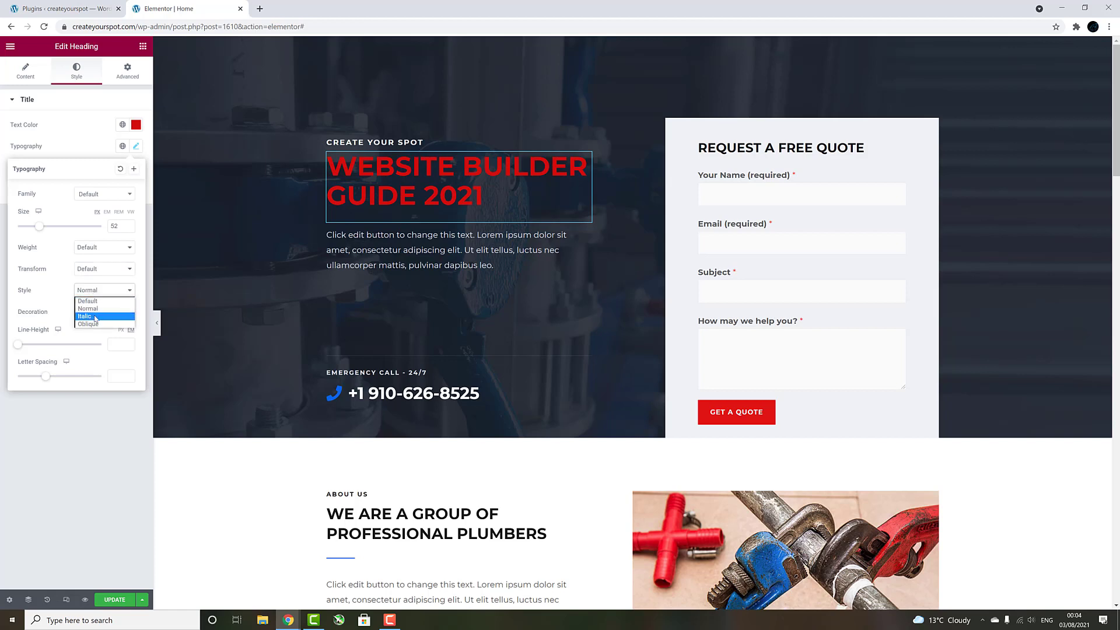
pyautogui.click(95, 313)
pyautogui.click(93, 296)
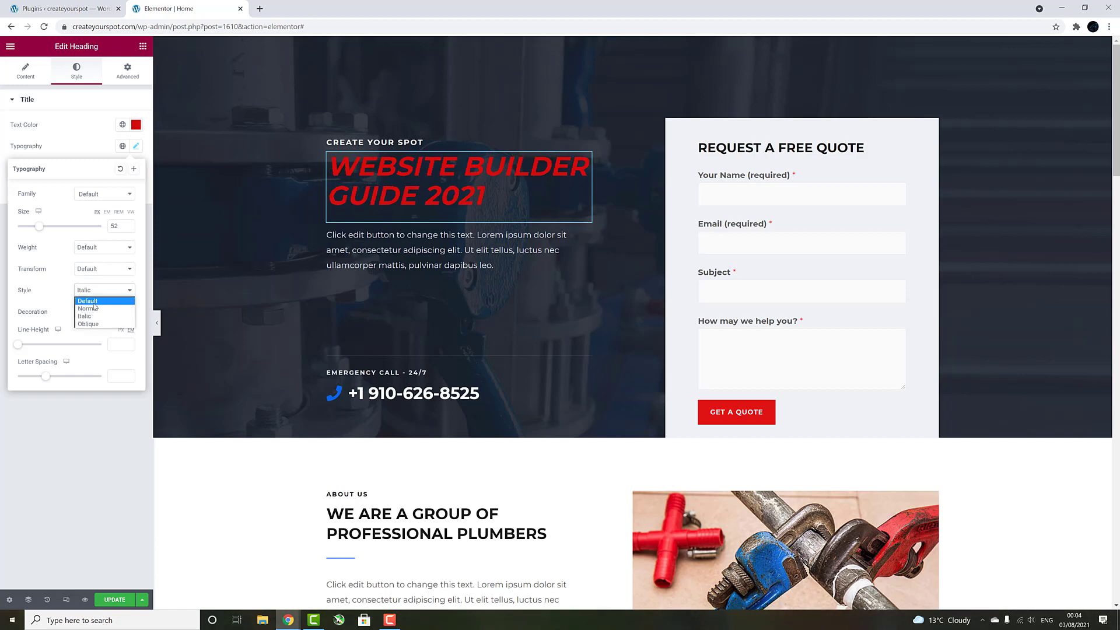
pyautogui.click(94, 299)
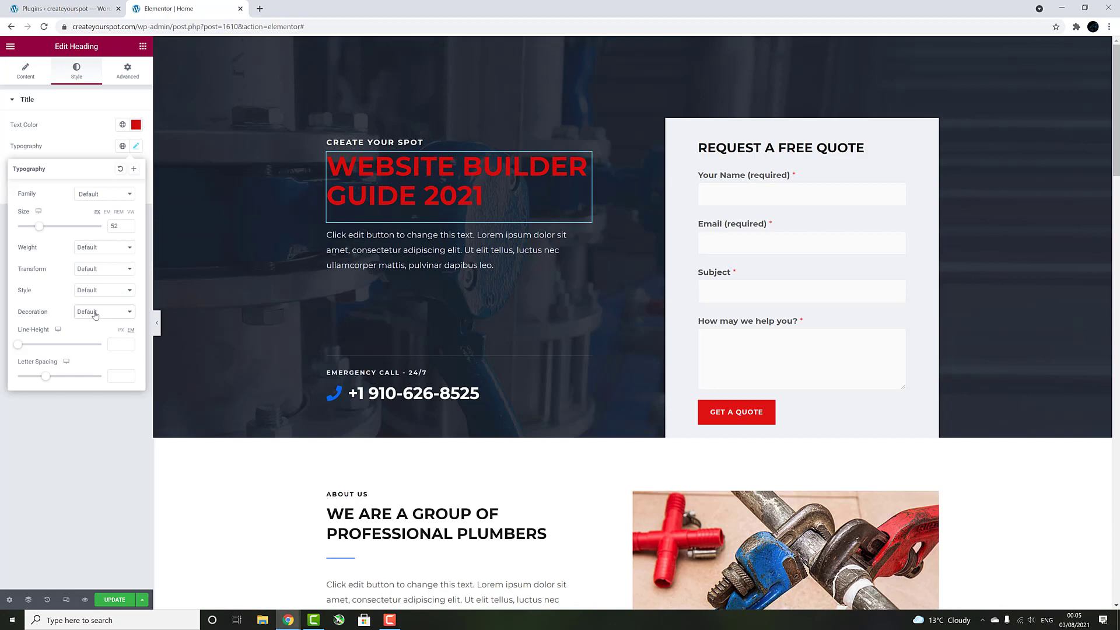
# Step: Test underline, overline and strikethrough, reset decoration to Default, and set line height to 1.6
pyautogui.click(95, 314)
pyautogui.click(97, 331)
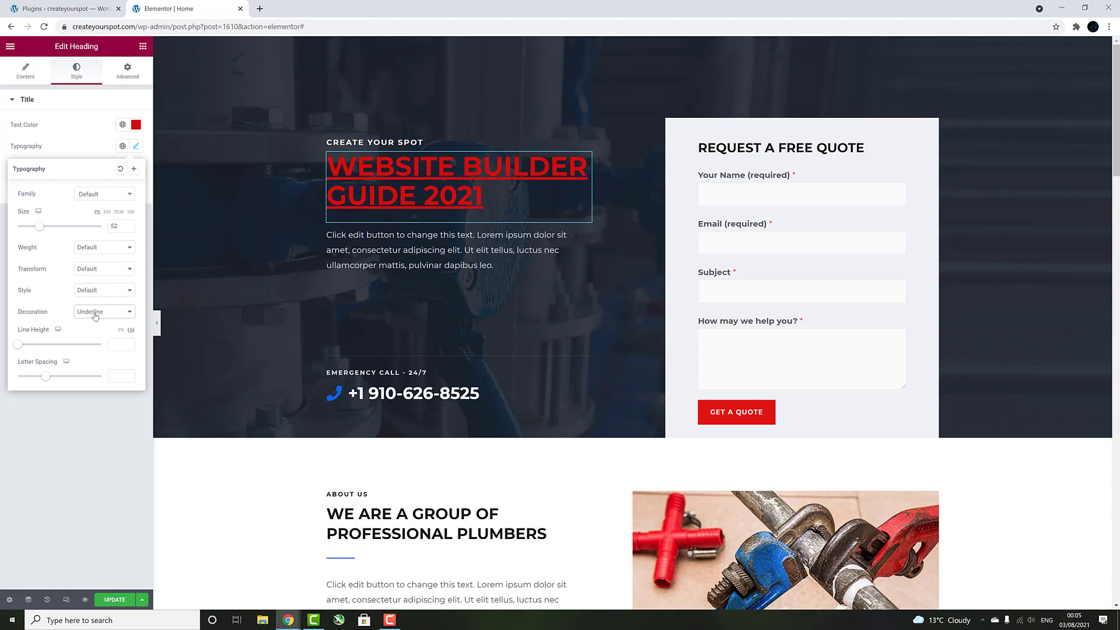
pyautogui.click(95, 314)
pyautogui.click(98, 340)
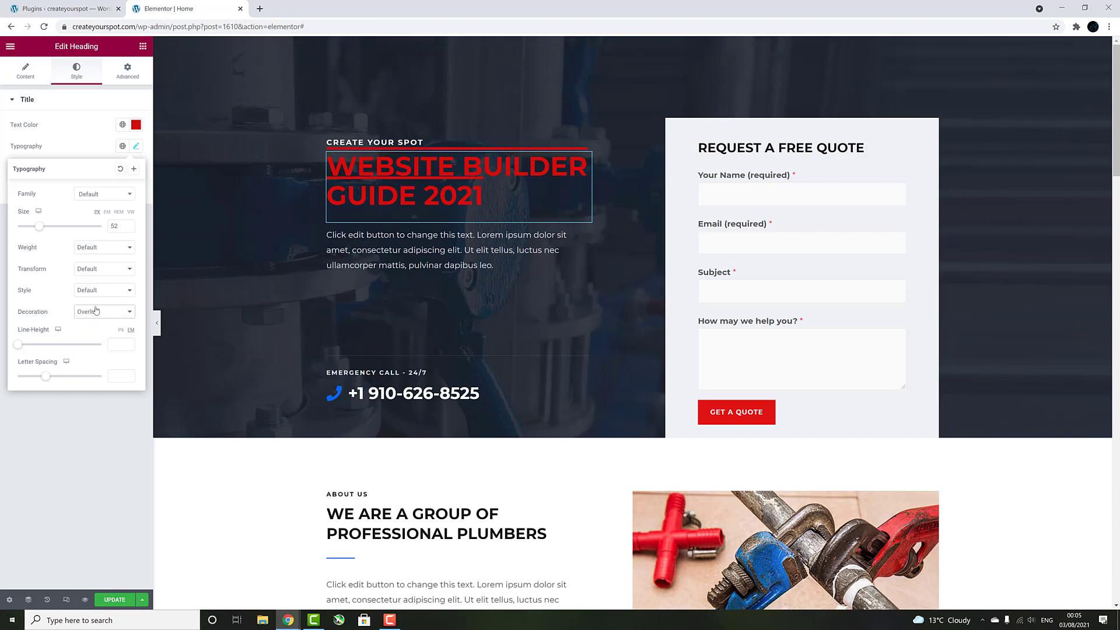
pyautogui.click(96, 312)
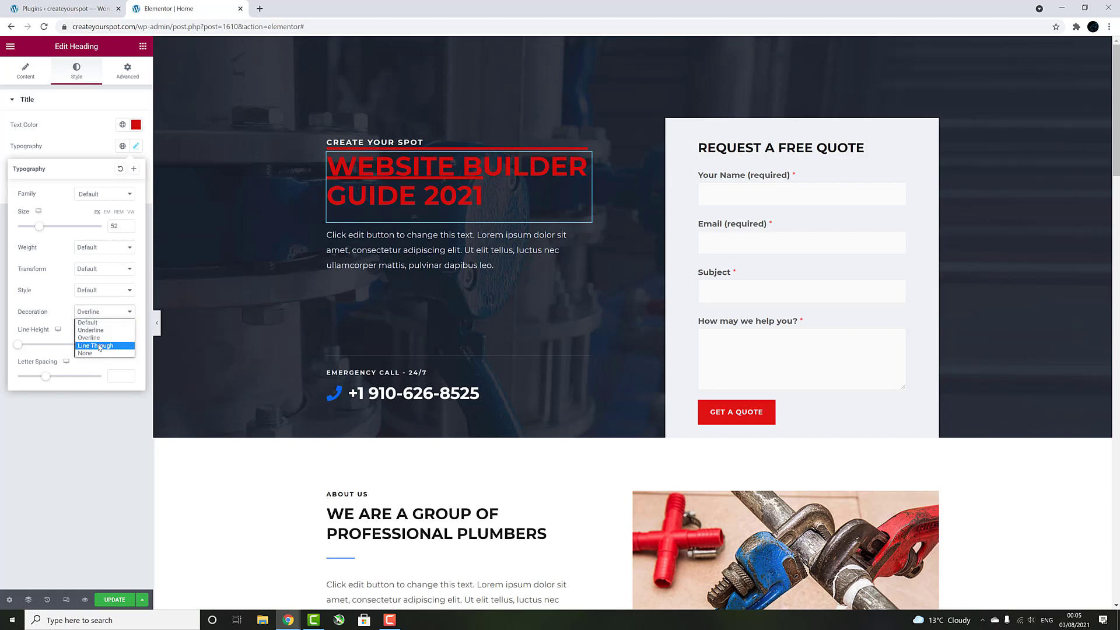
pyautogui.click(99, 346)
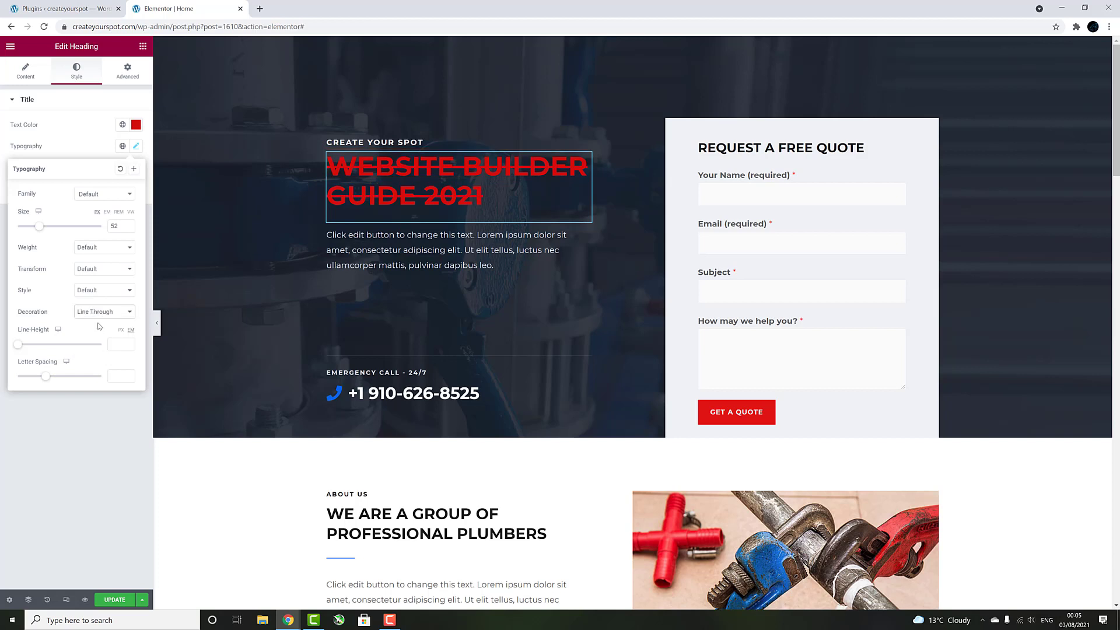
pyautogui.click(94, 312)
pyautogui.click(95, 322)
pyautogui.moveTo(29, 348); pyautogui.dragTo(41, 386)
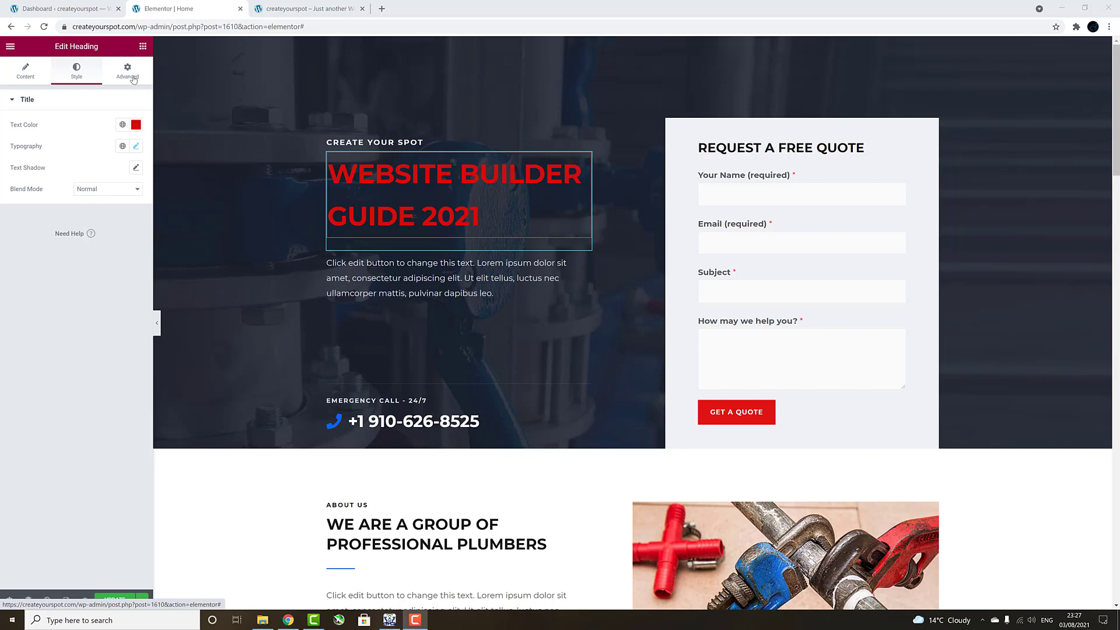
# Step: Try a top margin on the heading in Advanced settings, then return it to 0
pyautogui.click(133, 79)
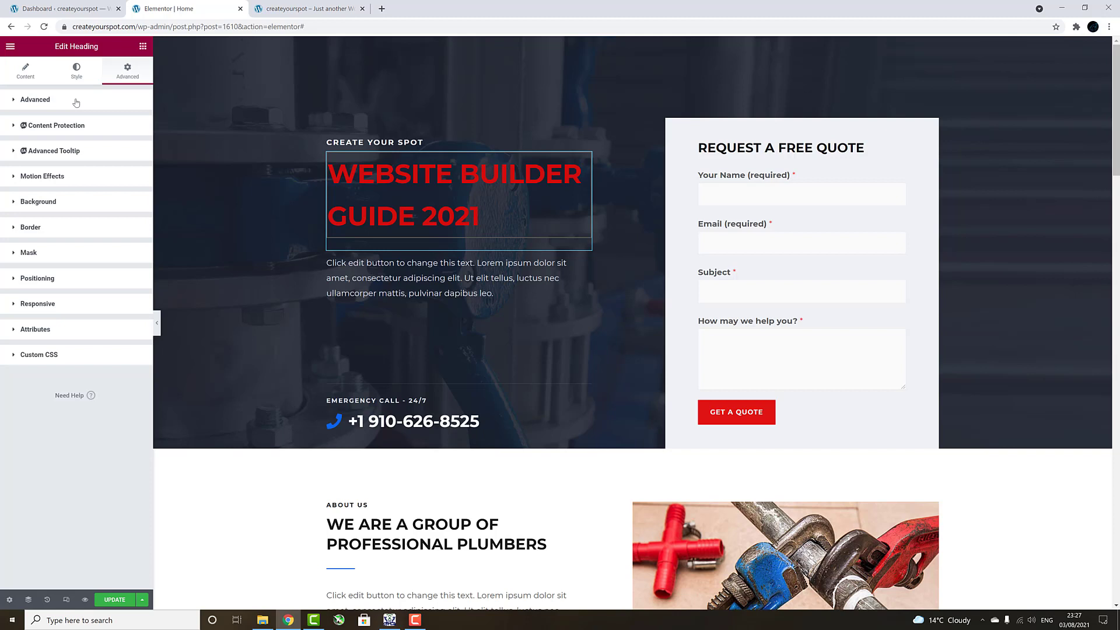
pyautogui.click(14, 101)
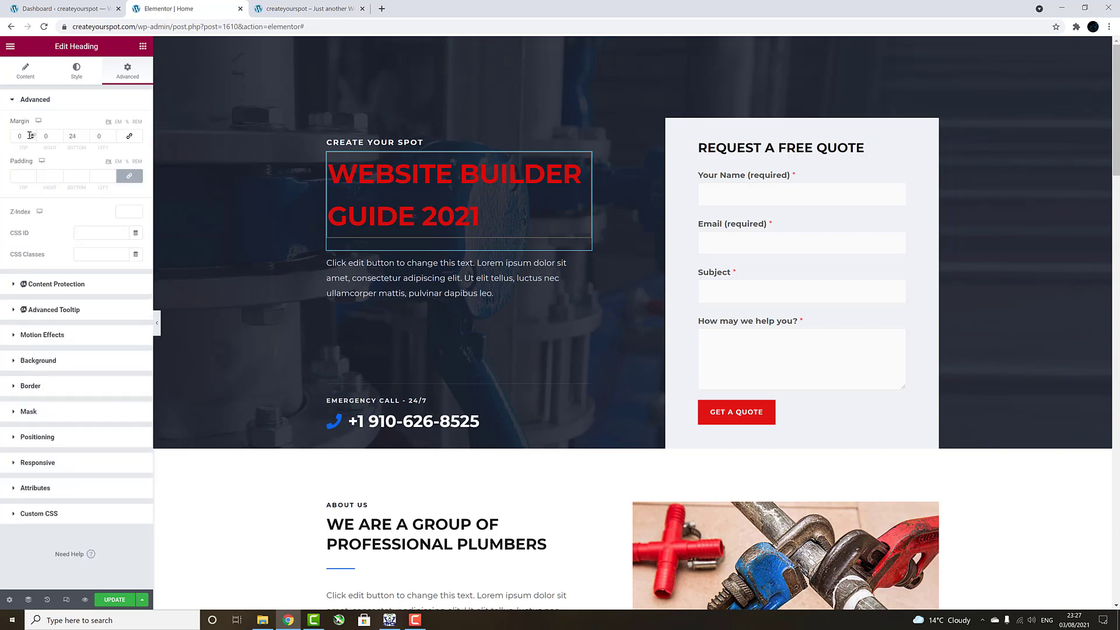
pyautogui.moveTo(32, 137); pyautogui.dragTo(34, 142)
pyautogui.click(14, 99)
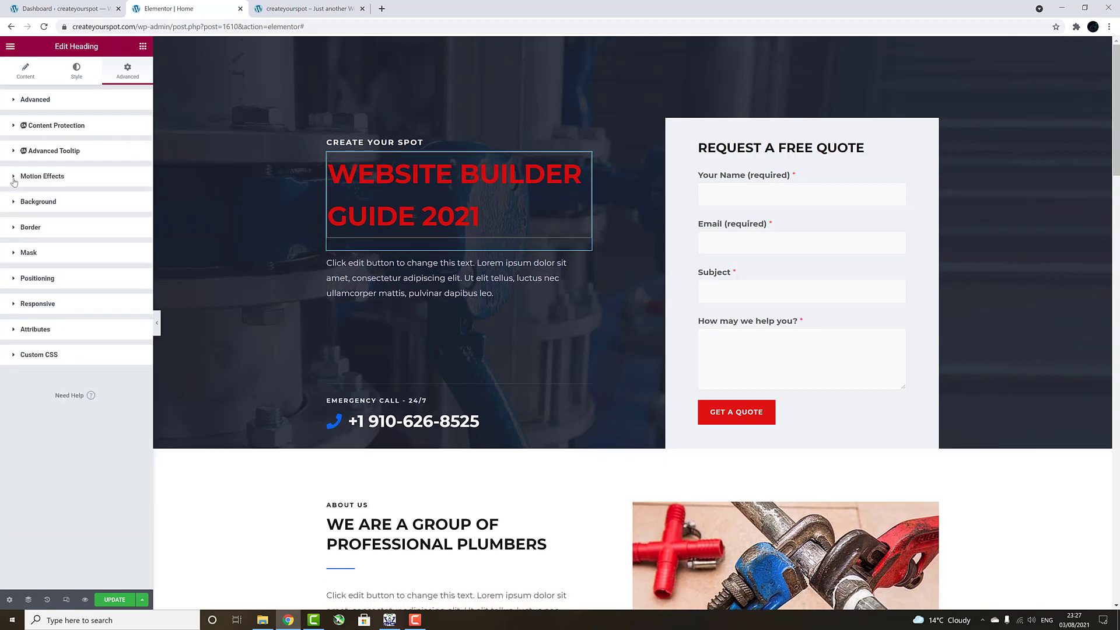
# Step: Preview Fade In Left and Fade In Right entrances, then set the animation to None
pyautogui.click(14, 180)
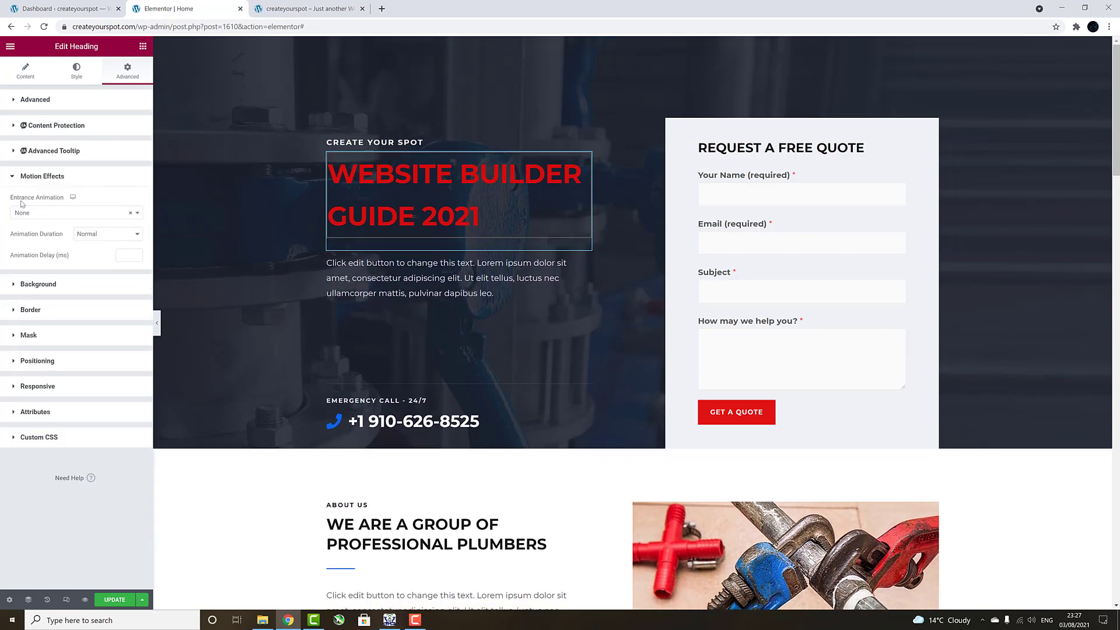
pyautogui.click(114, 214)
pyautogui.click(75, 290)
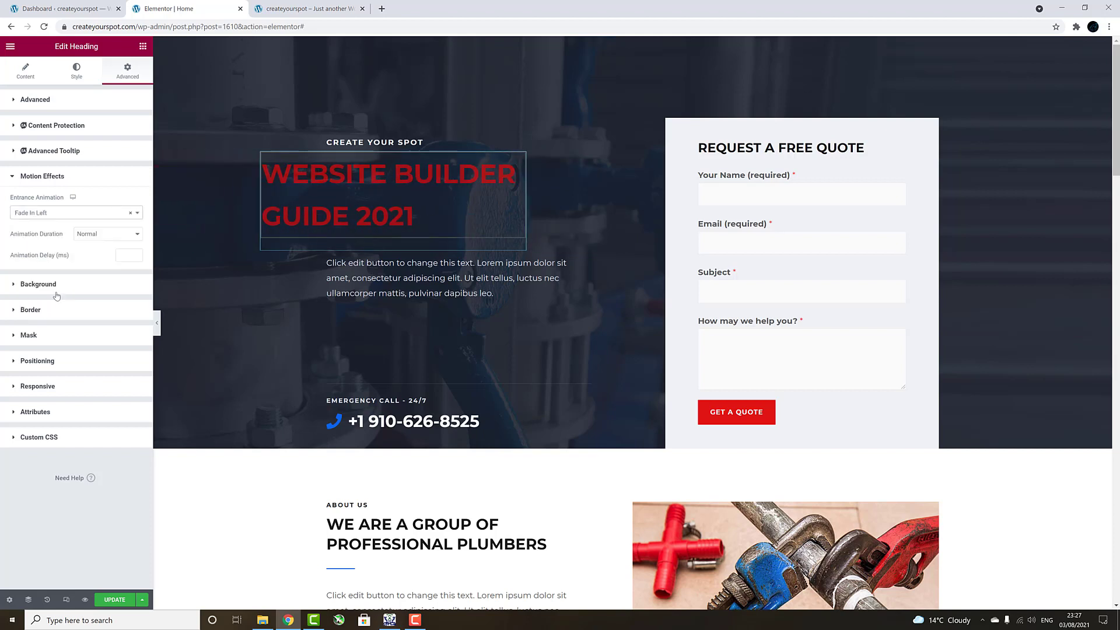
pyautogui.click(72, 216)
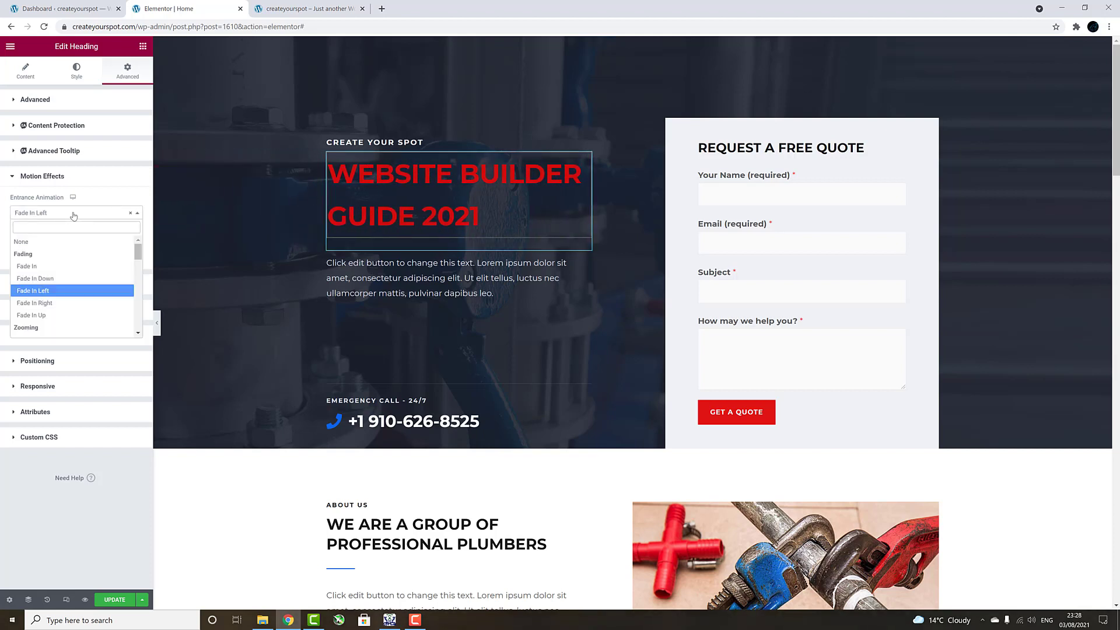
pyautogui.click(45, 303)
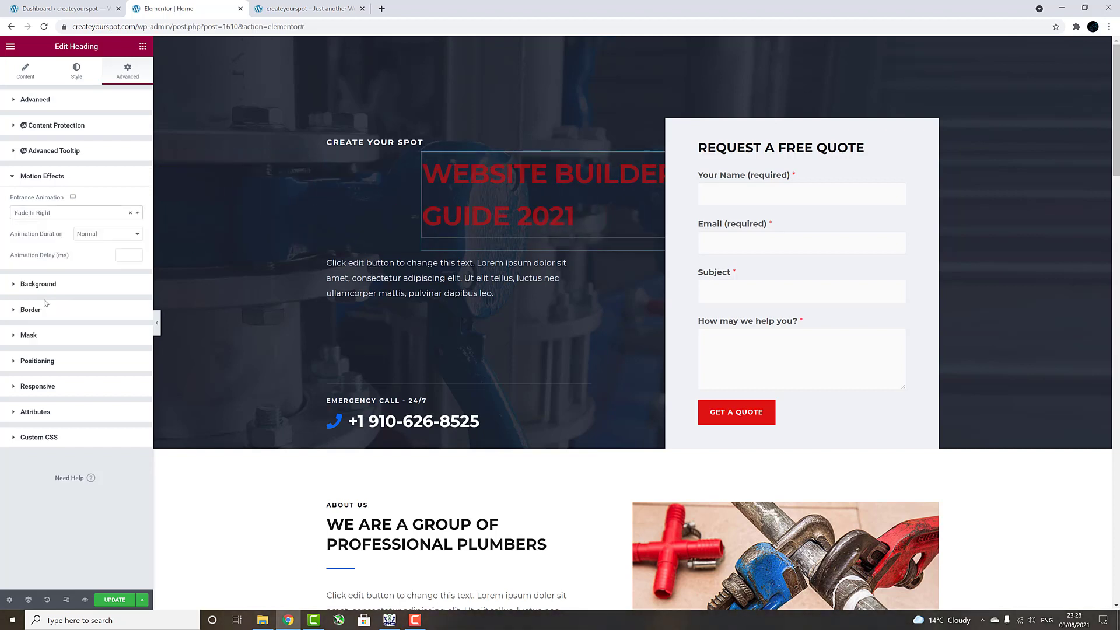
pyautogui.click(76, 213)
pyautogui.click(59, 241)
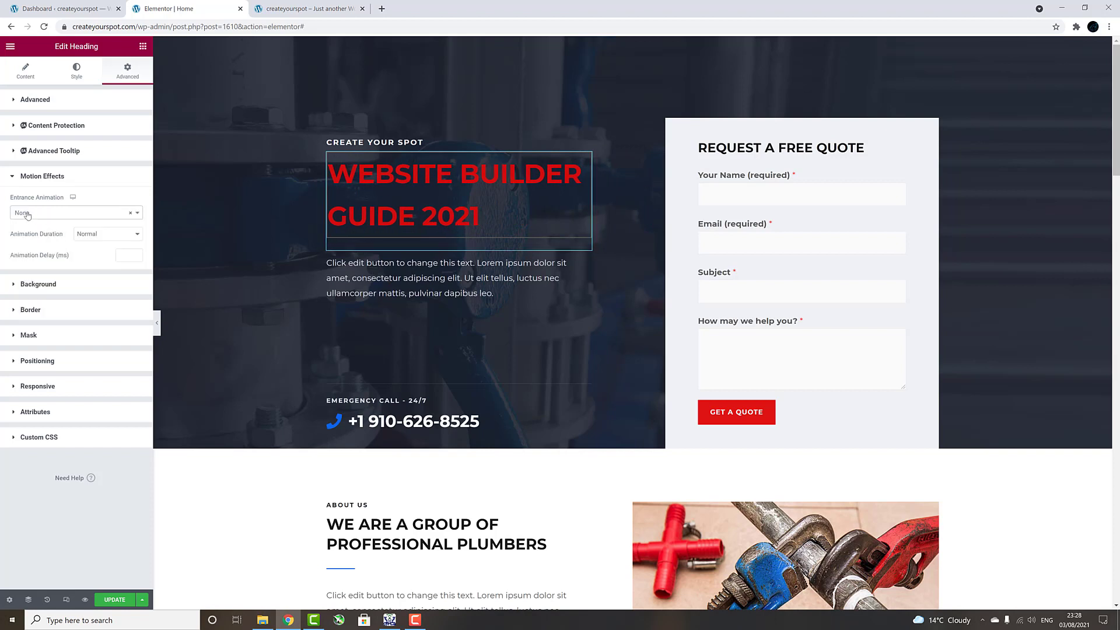
pyautogui.click(15, 177)
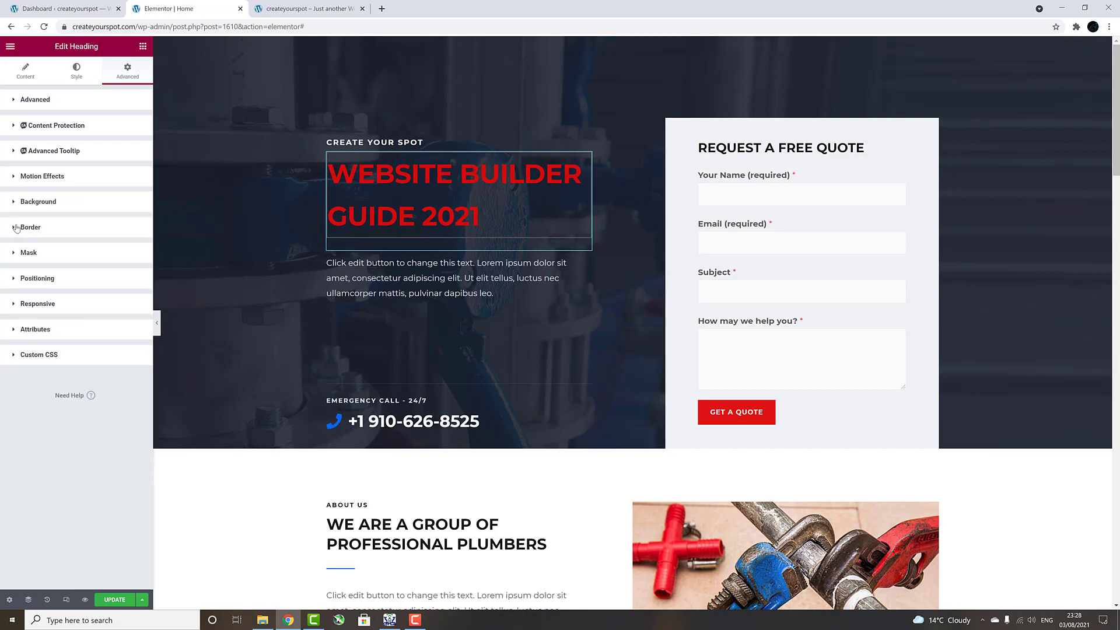
# Step: Try soft green gradient colours on the heading background, then clear the gradient
pyautogui.click(15, 202)
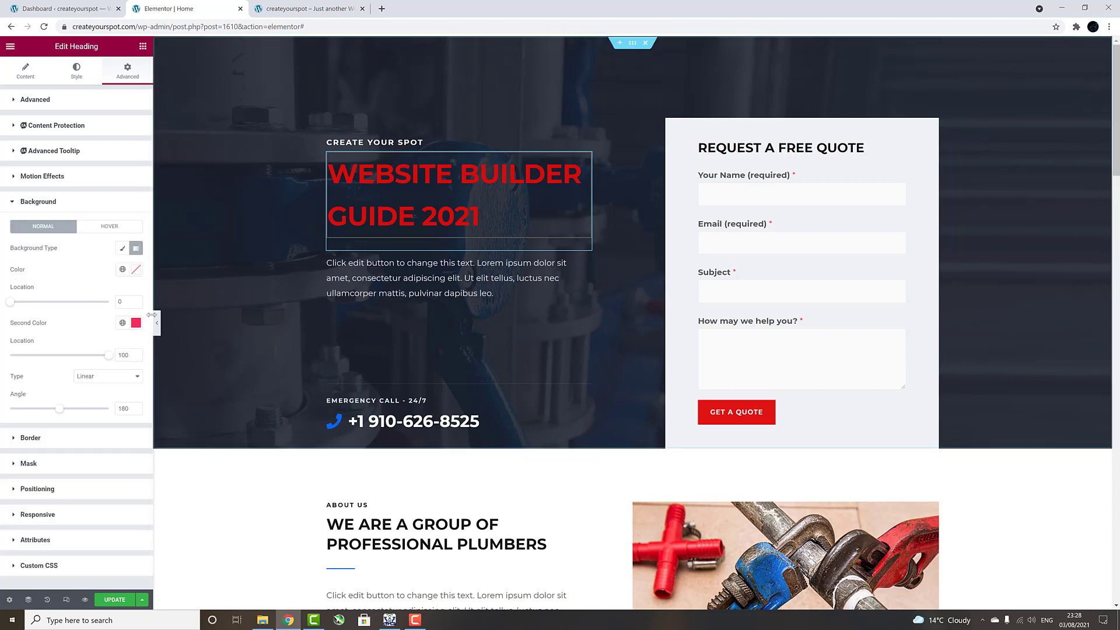
pyautogui.click(135, 269)
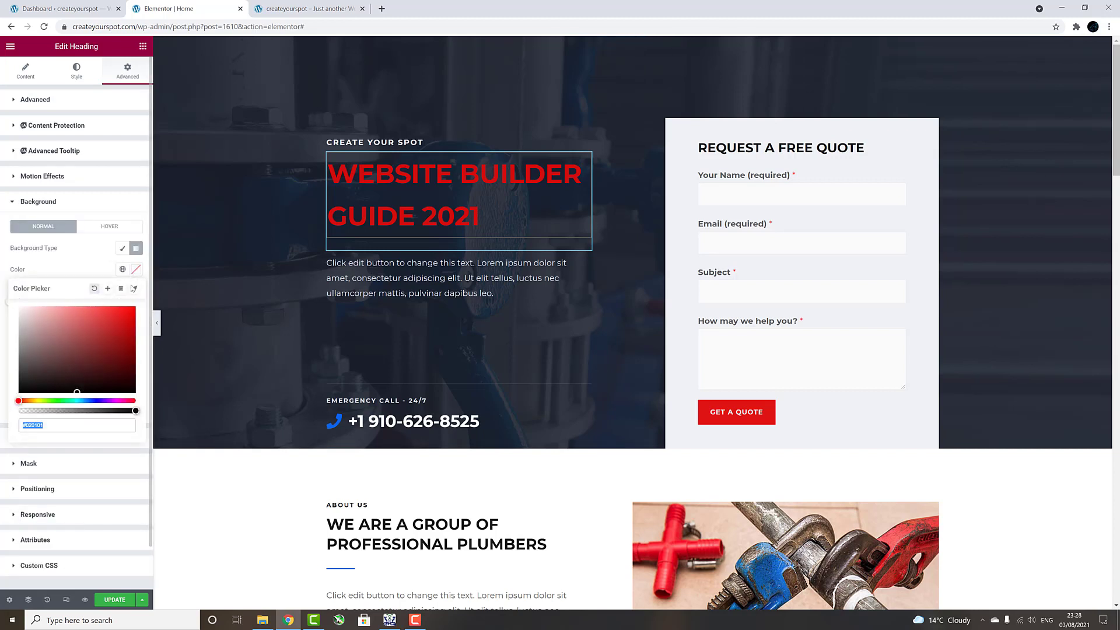
pyautogui.click(103, 325)
pyautogui.click(37, 346)
pyautogui.click(52, 400)
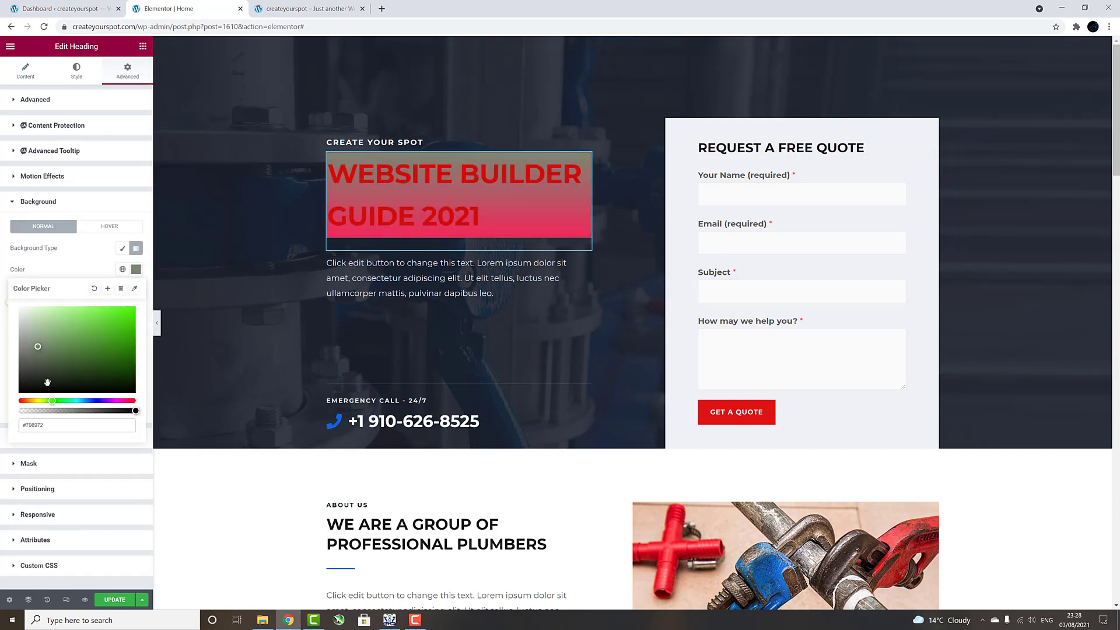
pyautogui.click(52, 331)
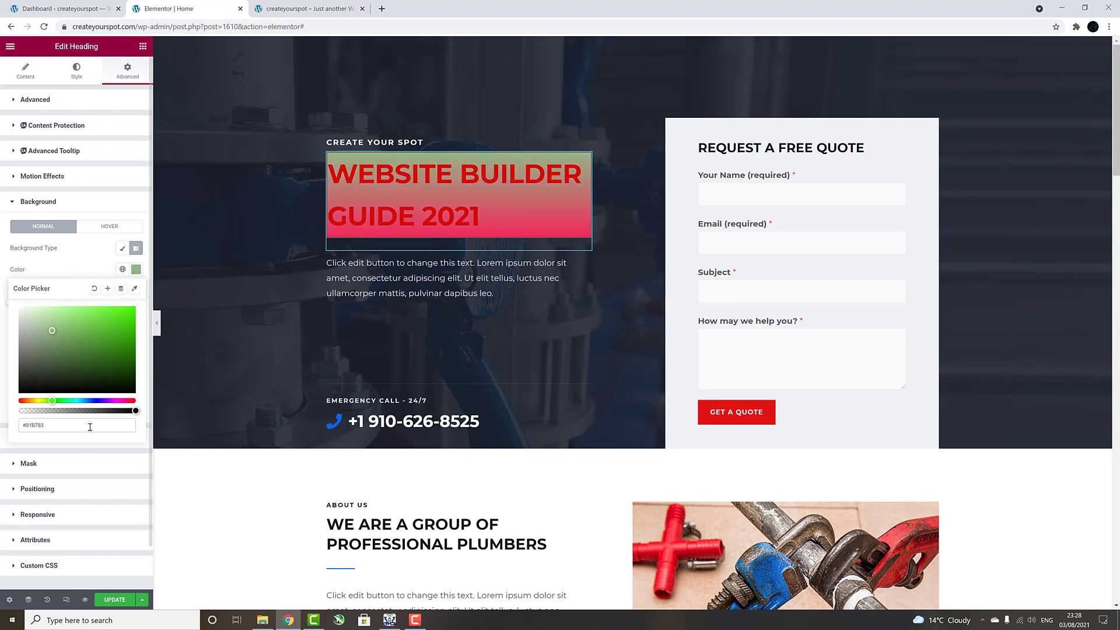
pyautogui.click(43, 268)
pyautogui.click(136, 323)
pyautogui.click(103, 371)
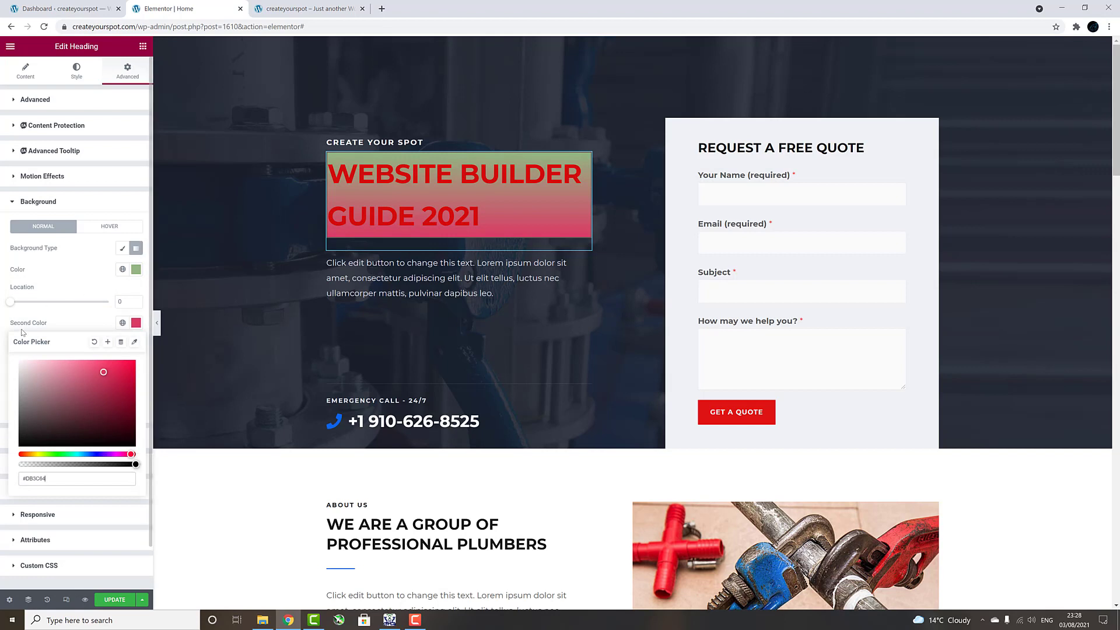
pyautogui.click(145, 275)
pyautogui.click(135, 269)
pyautogui.click(95, 288)
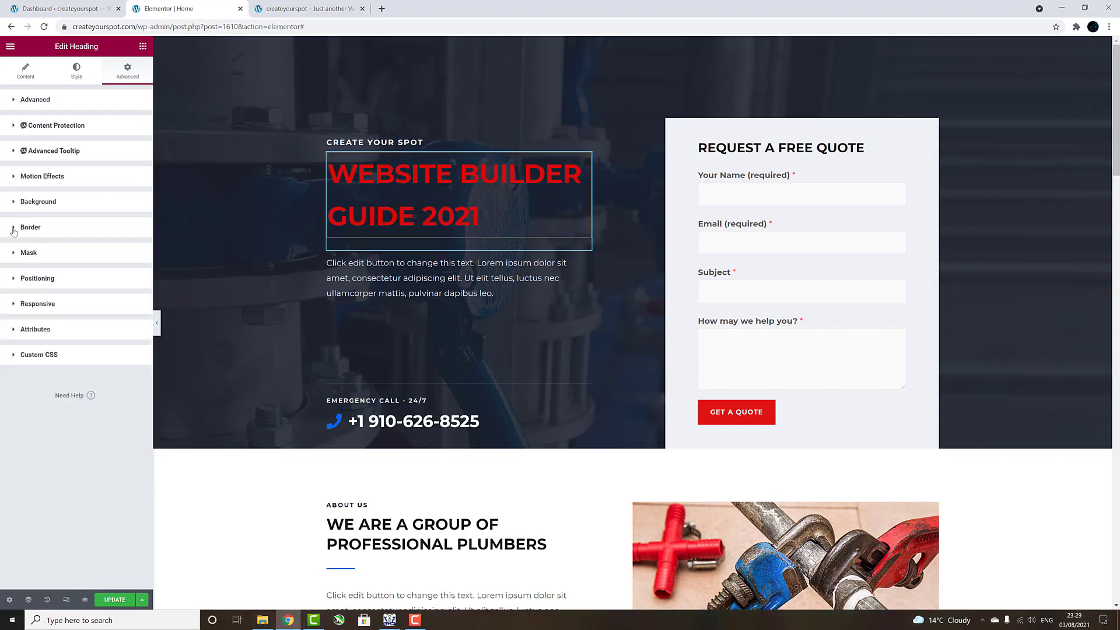
# Step: Try a solid green border on the heading, preview it, then clear the border colour
pyautogui.click(13, 228)
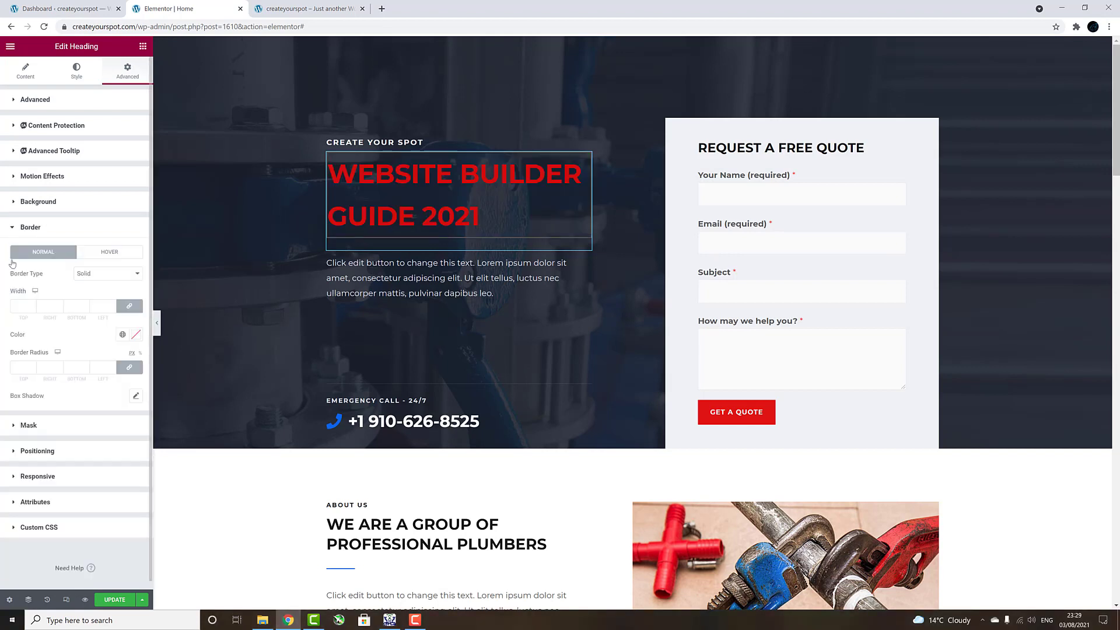
pyautogui.click(110, 277)
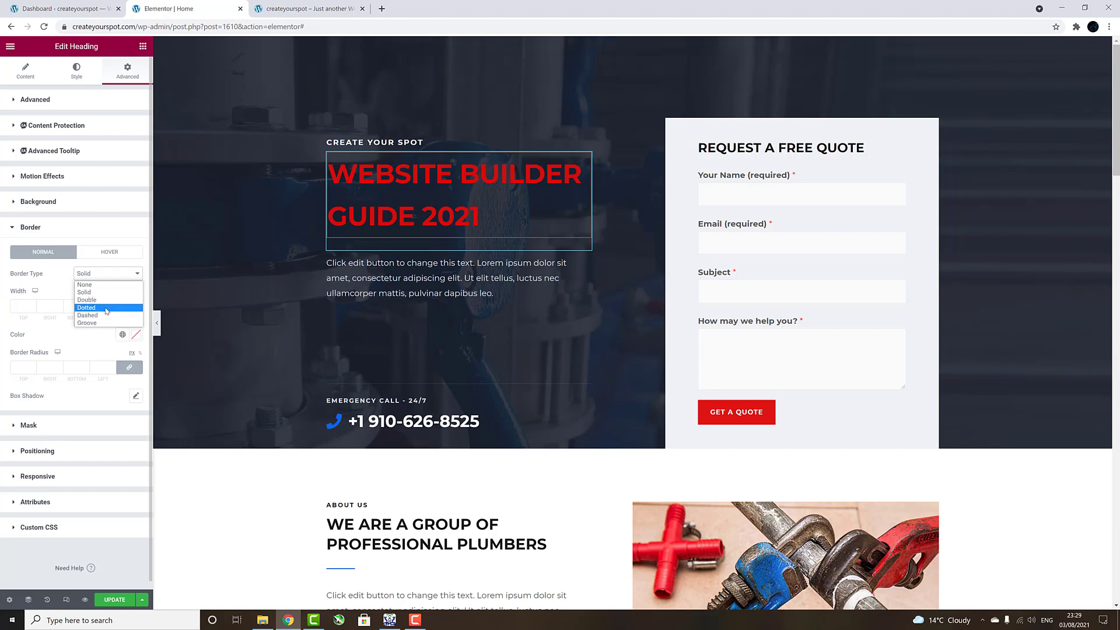
pyautogui.click(107, 293)
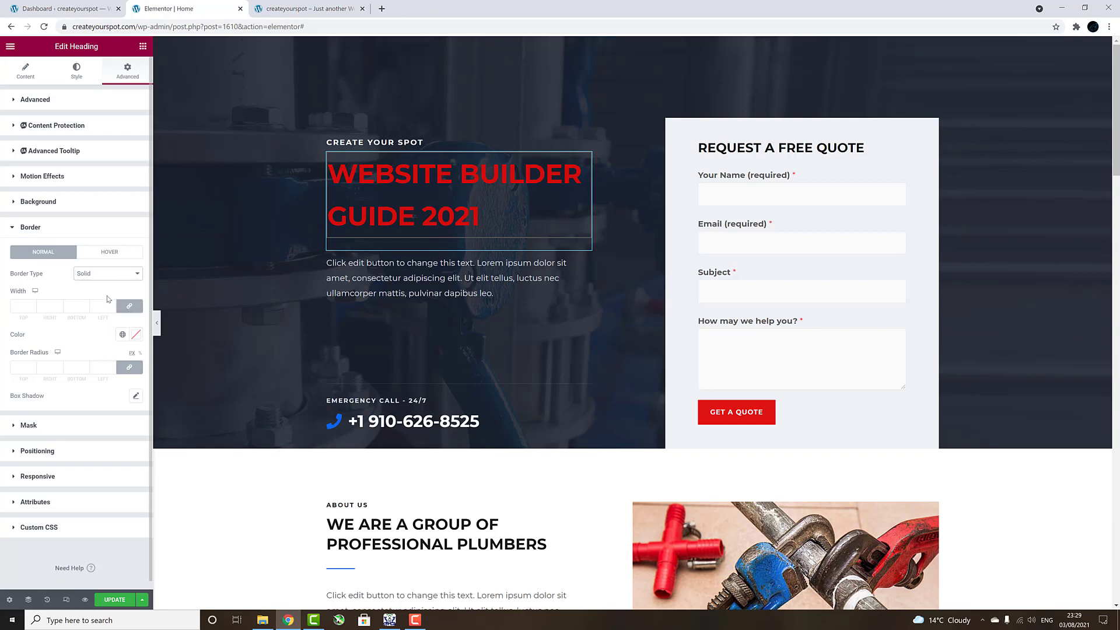
pyautogui.click(136, 335)
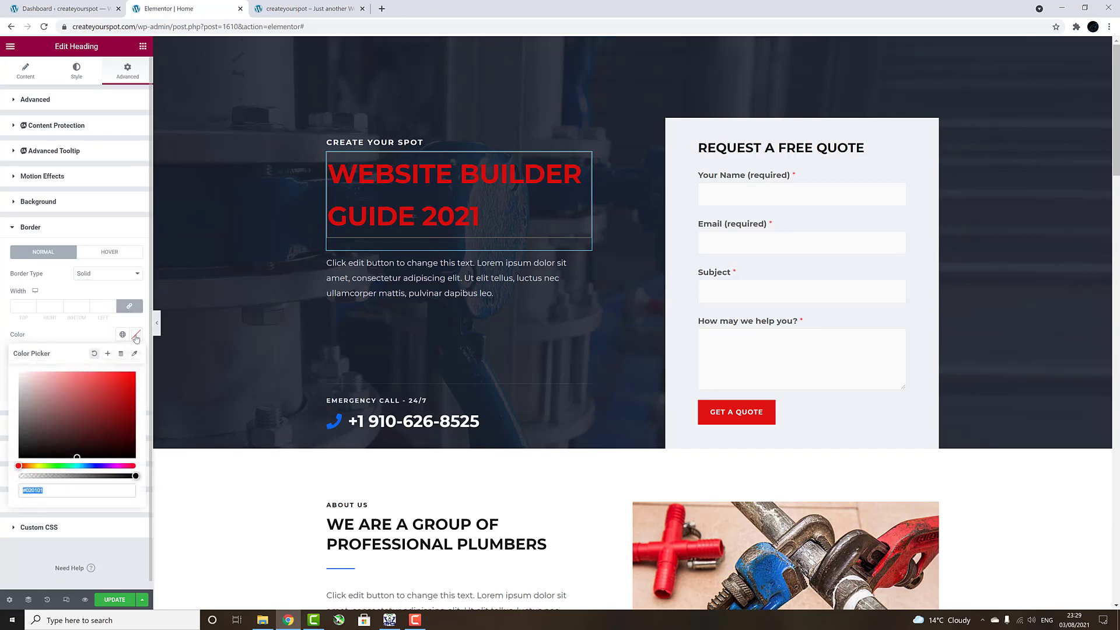
pyautogui.click(57, 466)
pyautogui.click(114, 390)
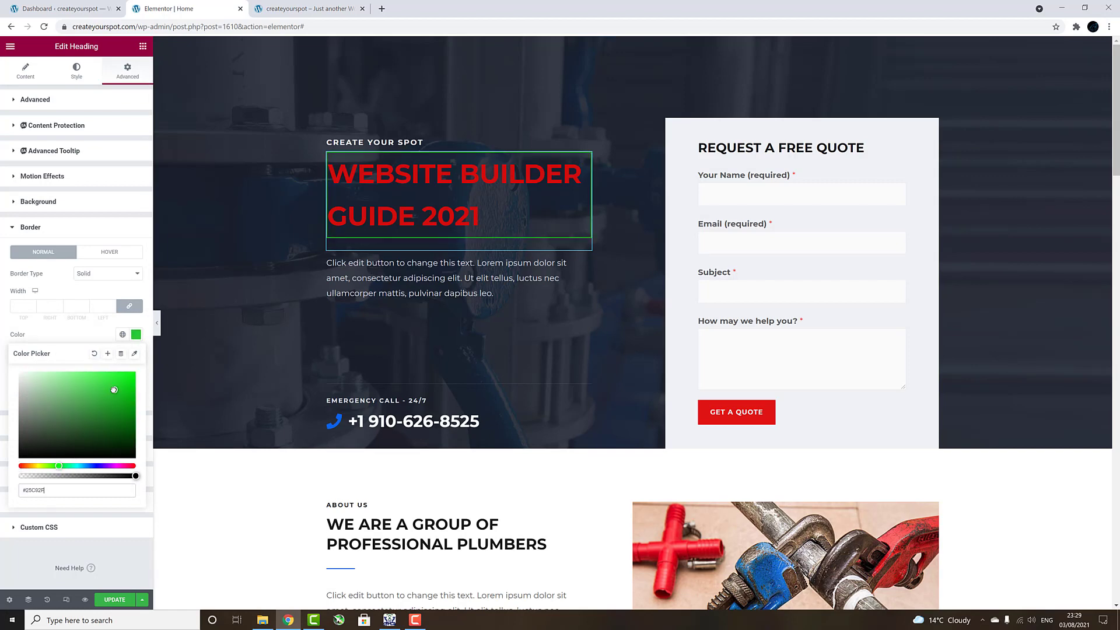
pyautogui.click(156, 323)
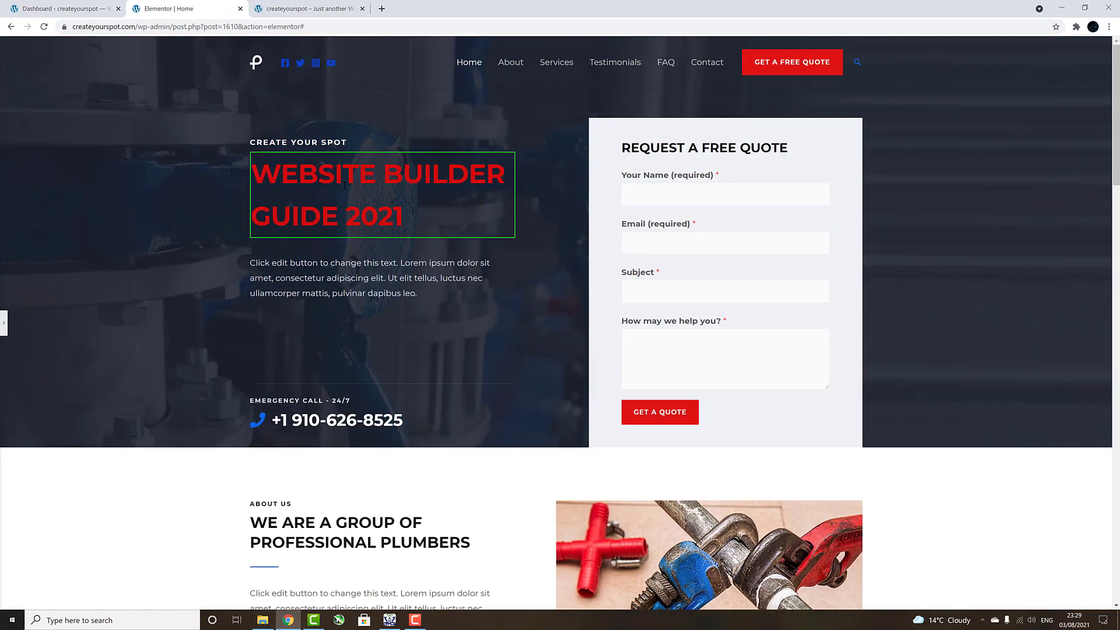
pyautogui.click(3, 322)
pyautogui.click(136, 335)
pyautogui.click(95, 354)
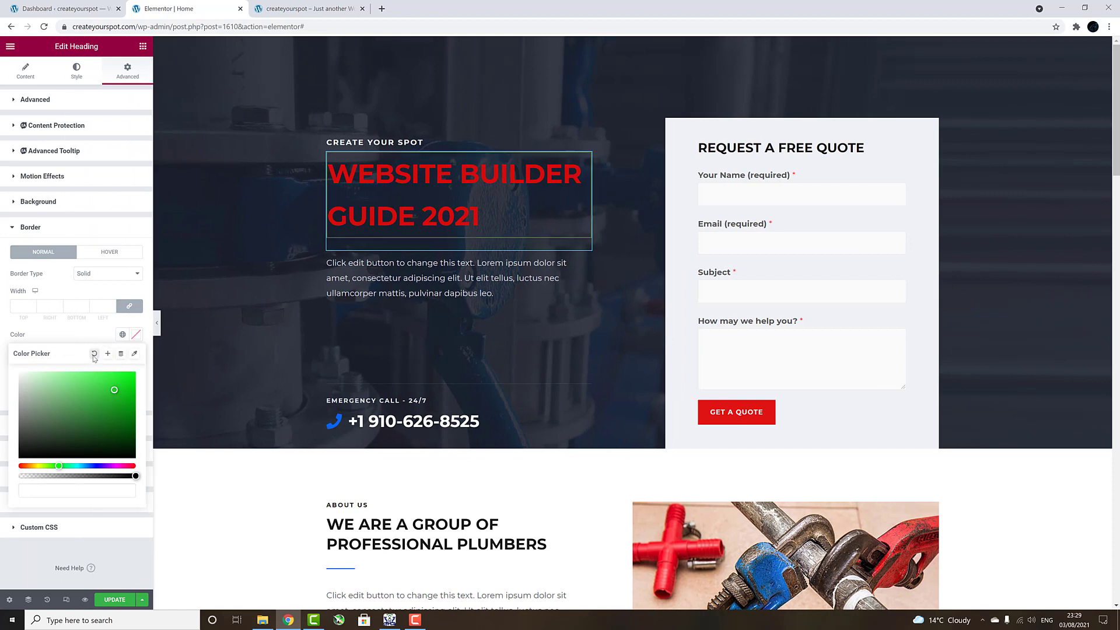
pyautogui.moveTo(27, 335); pyautogui.dragTo(23, 336)
pyautogui.click(14, 228)
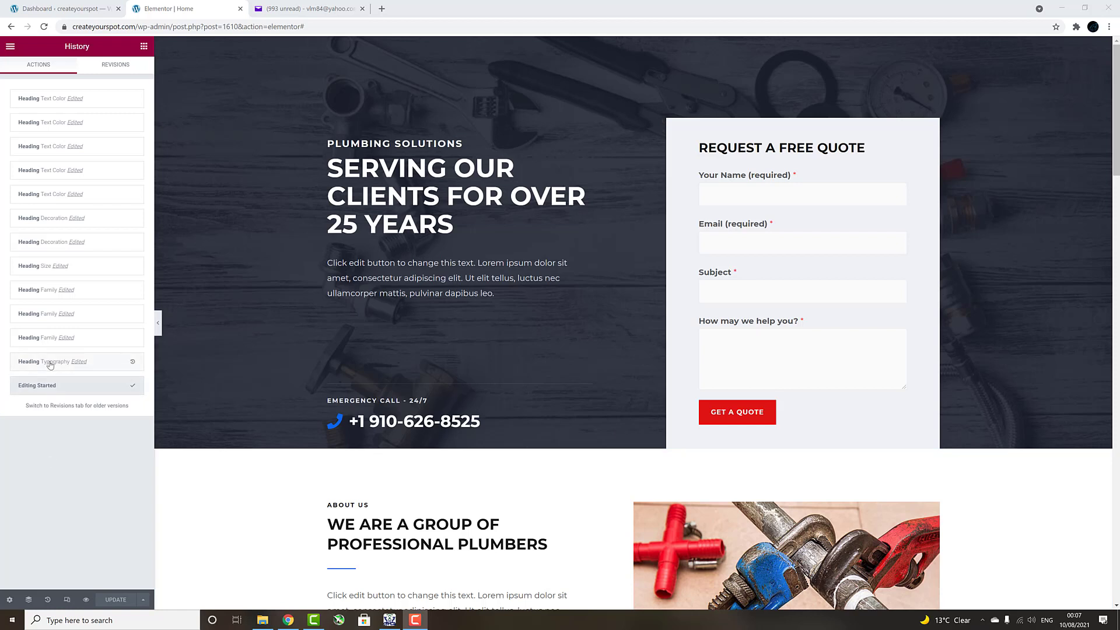
# Step: Step back through the font, size, decoration and colour history entries to Editing Started
pyautogui.click(50, 364)
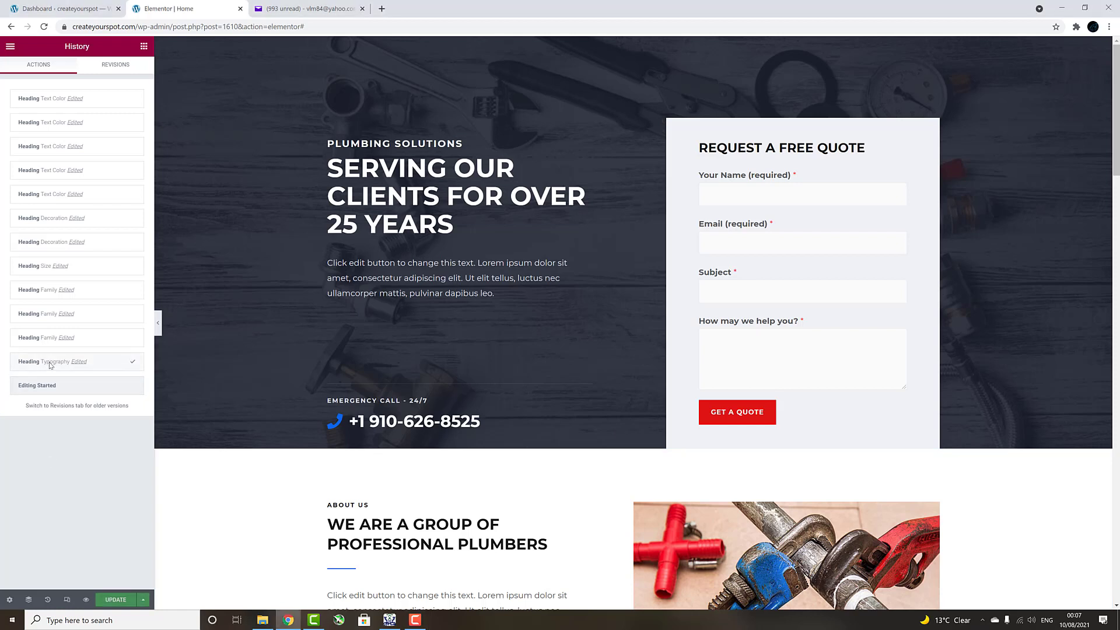
pyautogui.click(69, 338)
pyautogui.click(80, 315)
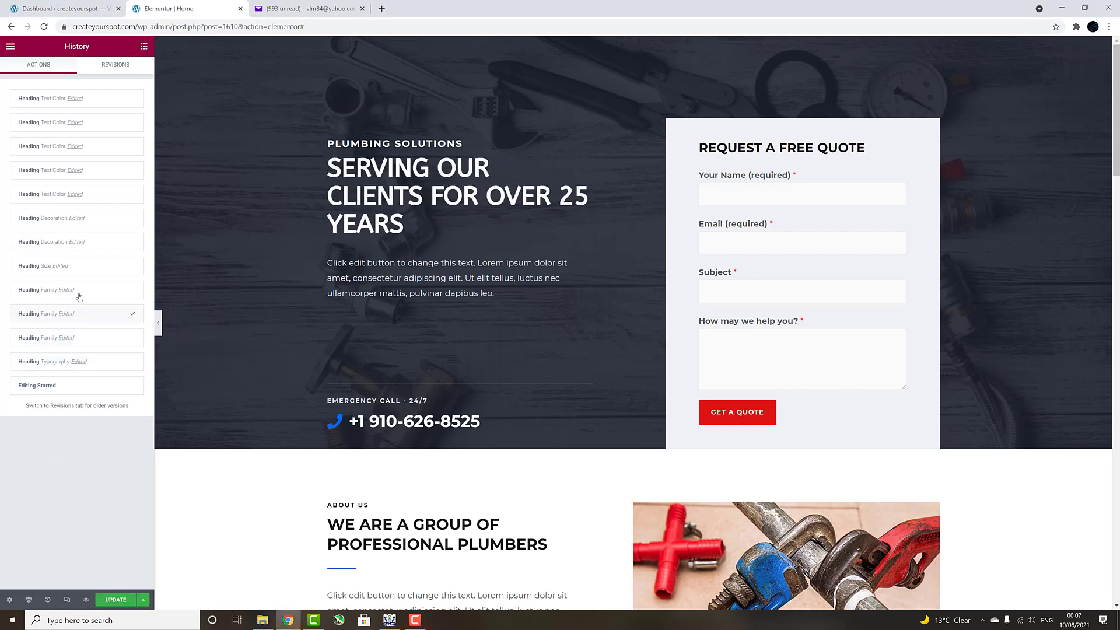
pyautogui.click(78, 290)
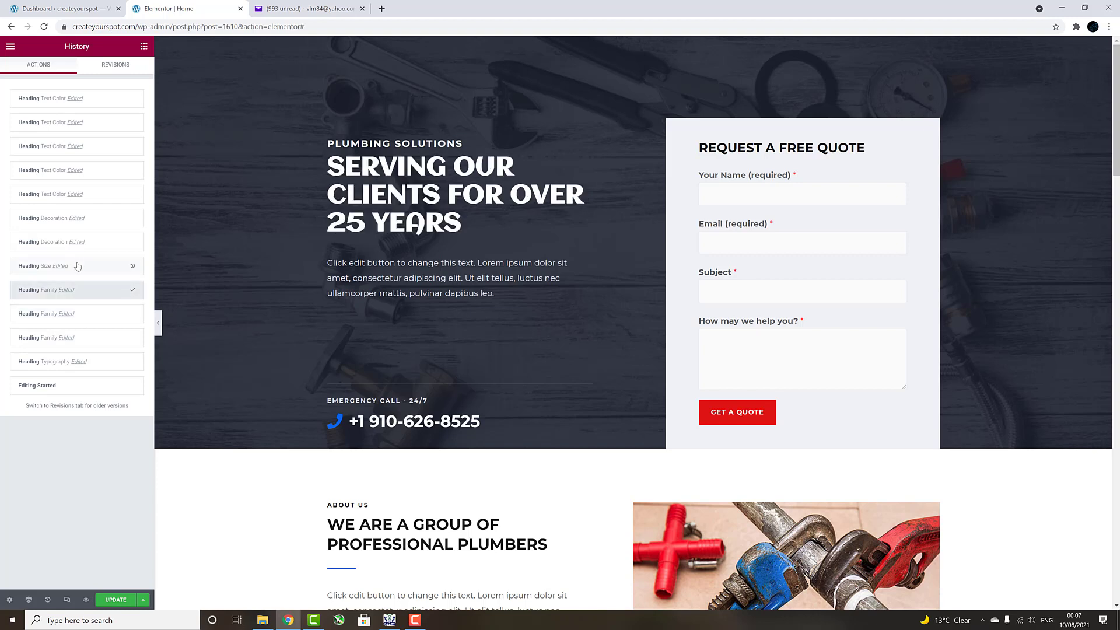
pyautogui.click(79, 266)
pyautogui.click(81, 247)
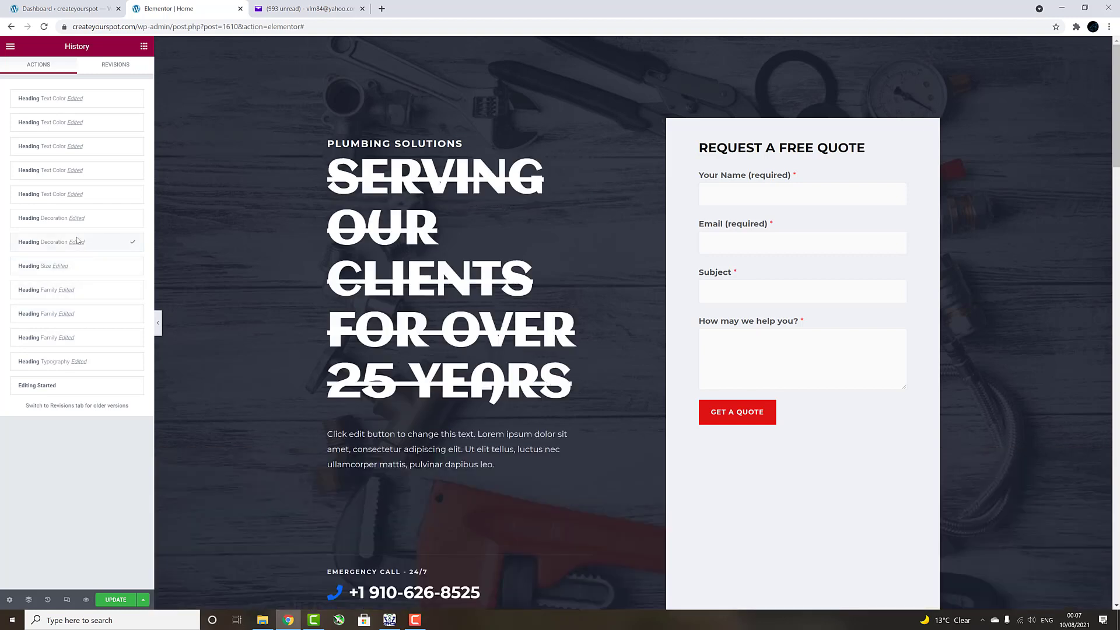
pyautogui.click(75, 220)
pyautogui.click(76, 199)
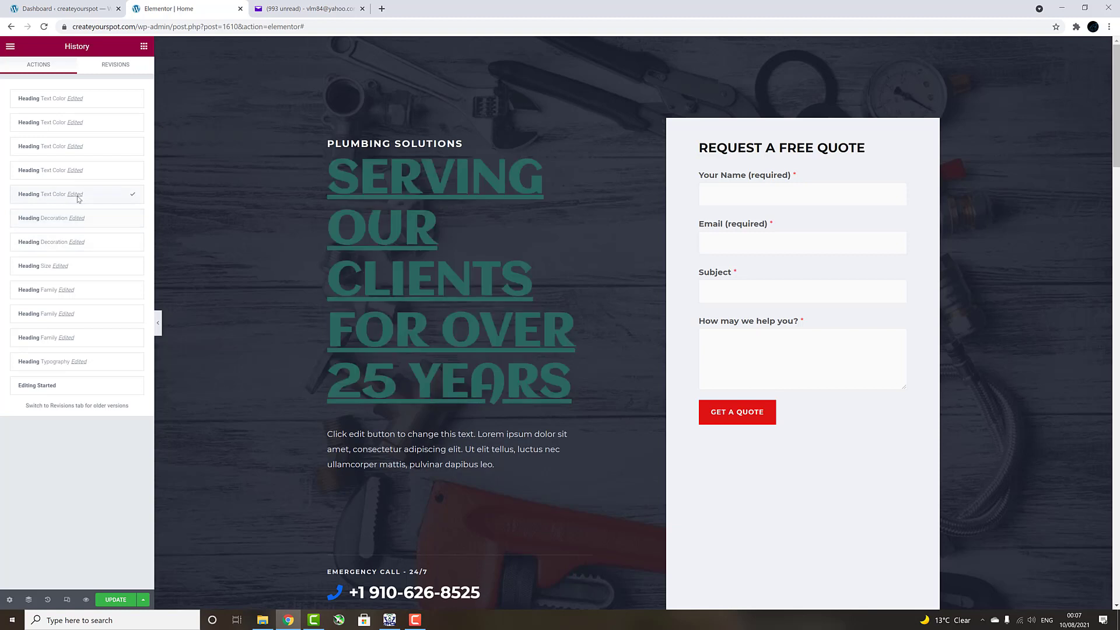
pyautogui.click(77, 175)
pyautogui.click(77, 150)
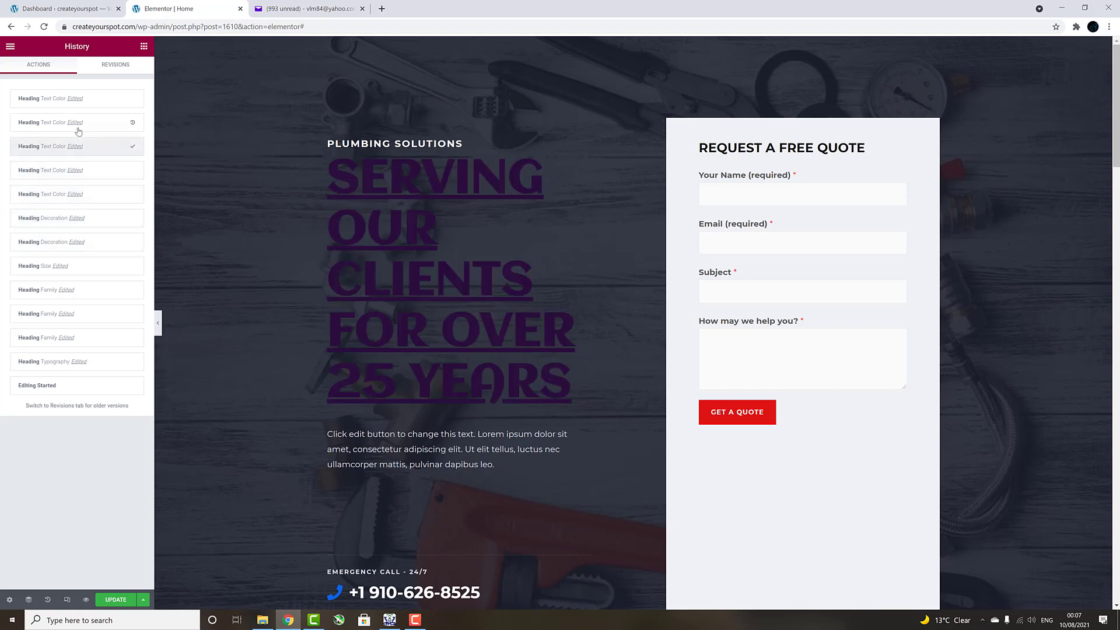
pyautogui.click(76, 119)
pyautogui.click(76, 104)
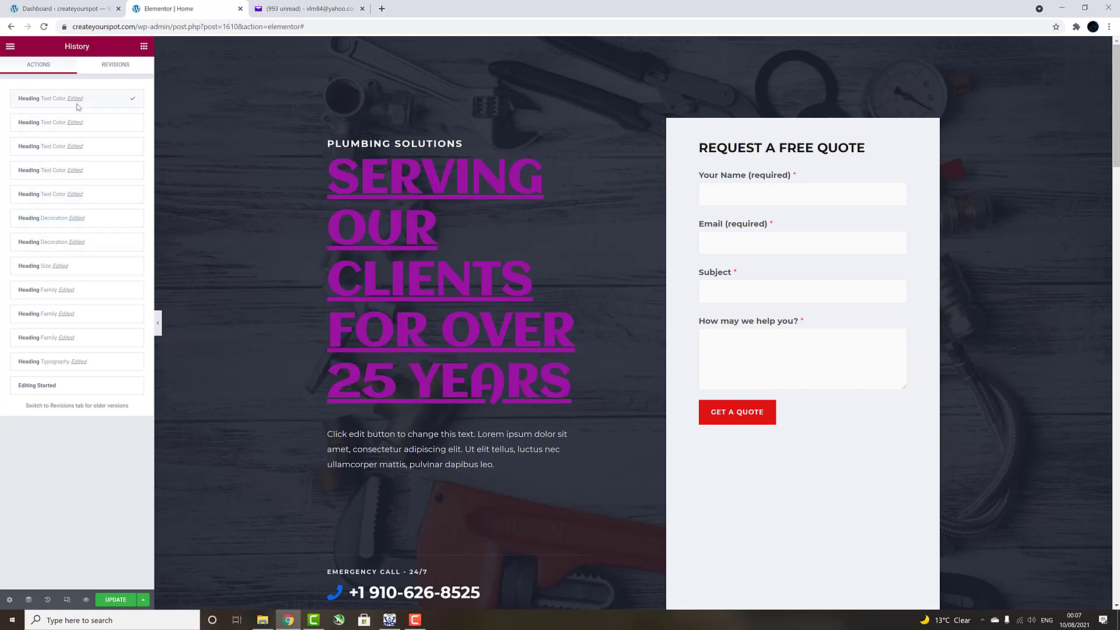
pyautogui.click(54, 385)
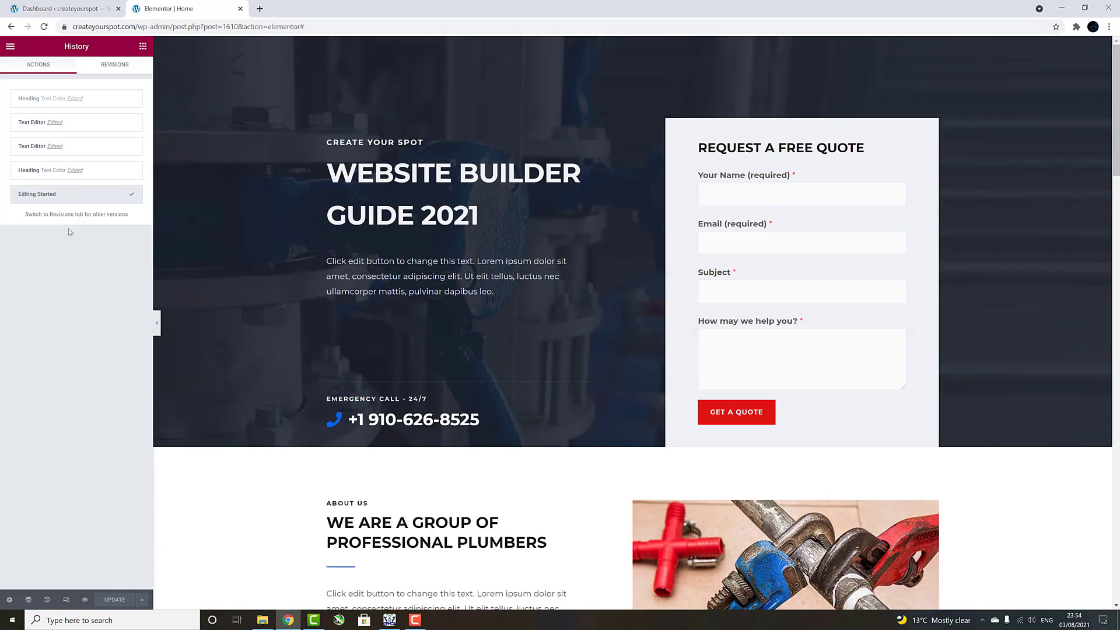
# Step: Restore the Current Version revision and exit Elementor to the dashboard
pyautogui.click(116, 66)
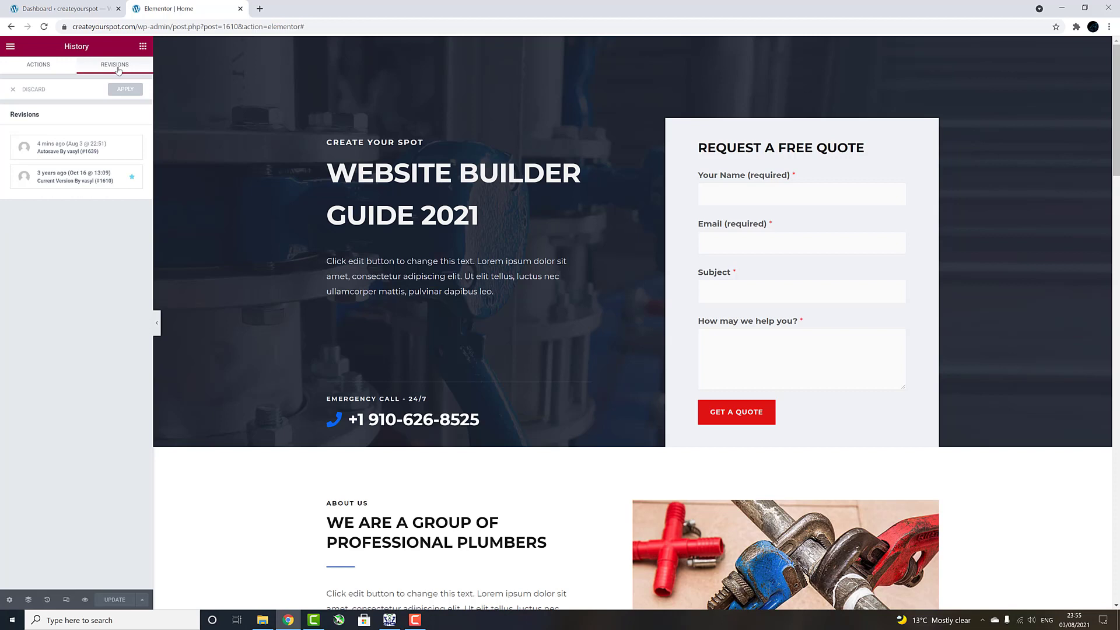
pyautogui.click(74, 178)
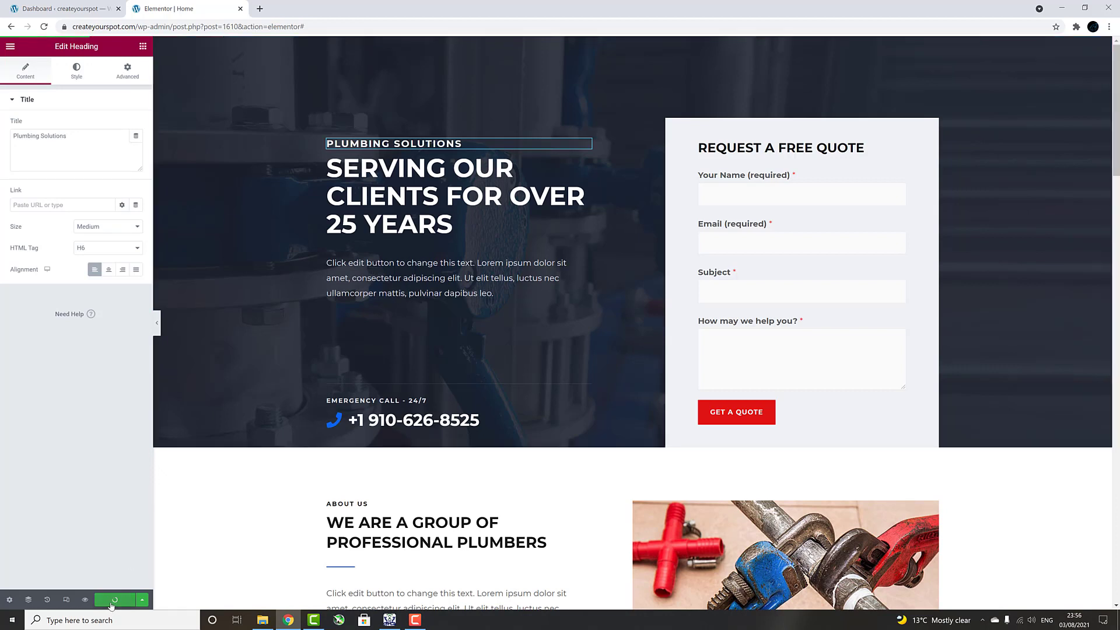
pyautogui.click(10, 46)
pyautogui.click(36, 228)
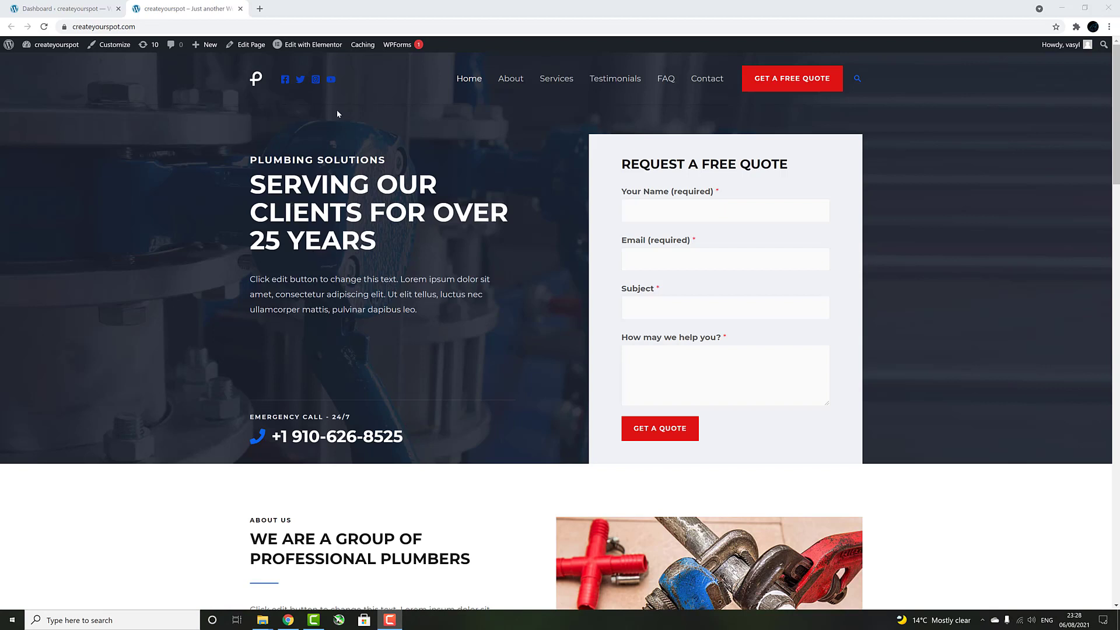
# Step: Set the hero section's background to the plumber-tools-on-wood photo from the Media Library
pyautogui.click(321, 45)
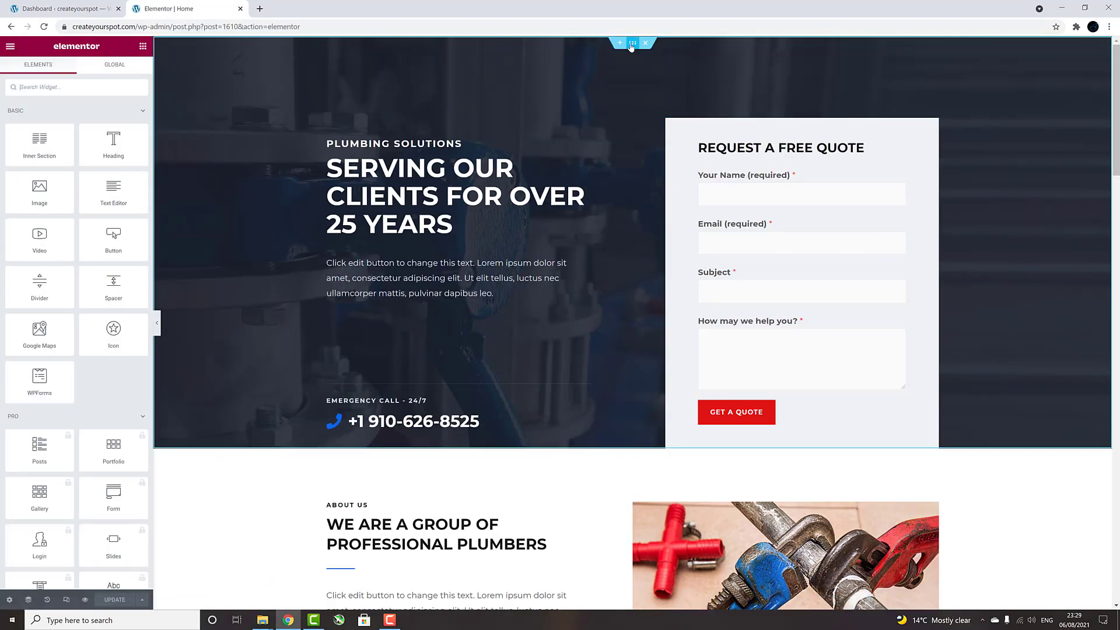
pyautogui.click(632, 43)
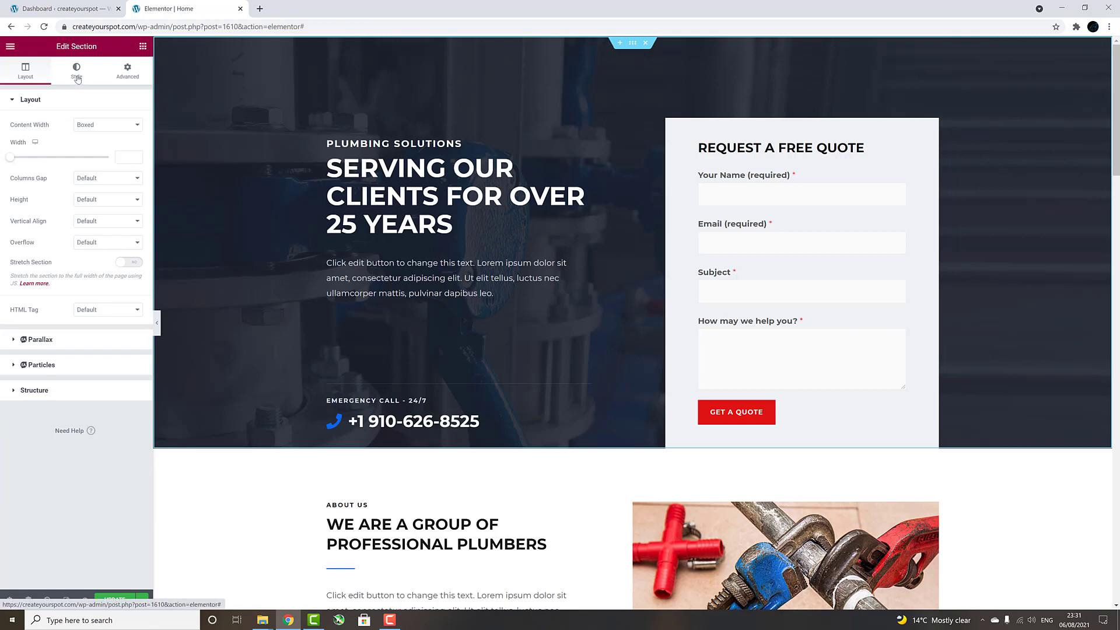
pyautogui.click(77, 79)
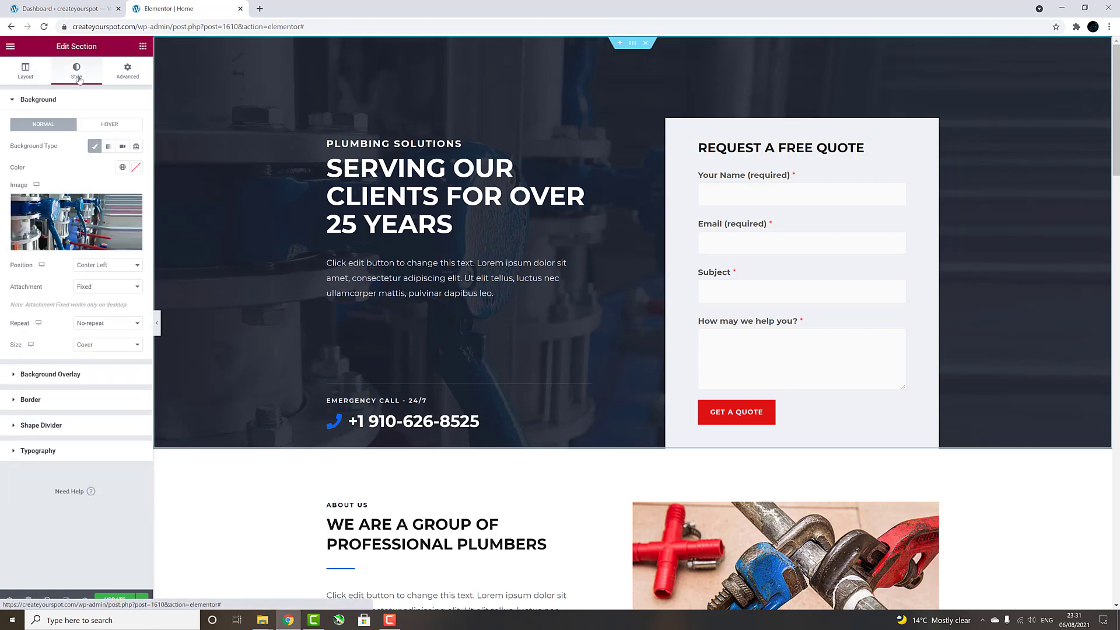
pyautogui.click(72, 222)
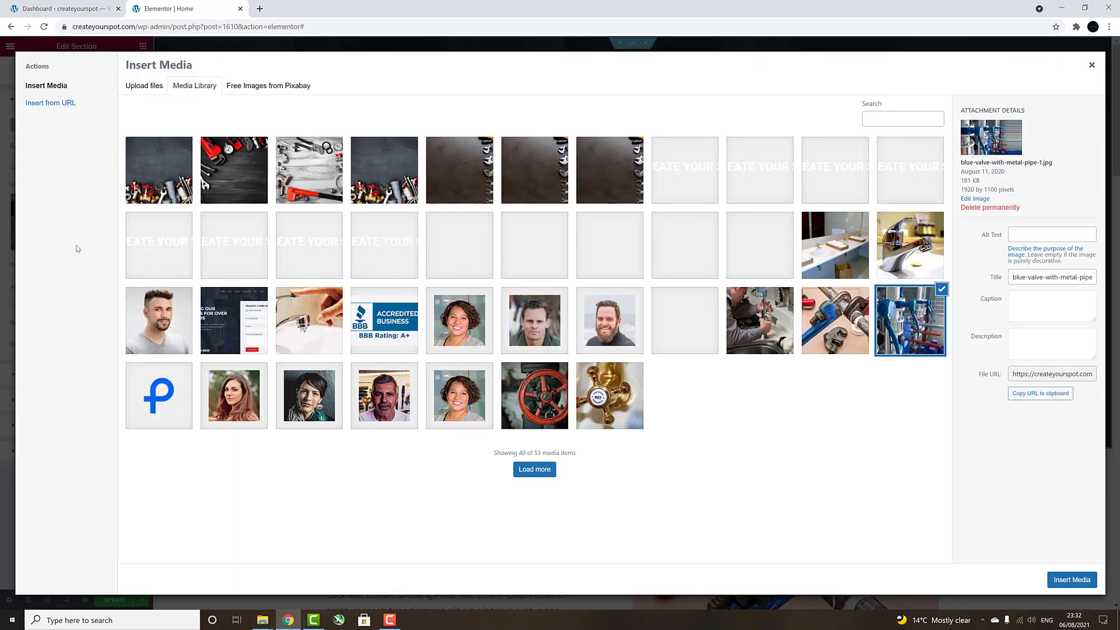
pyautogui.click(298, 182)
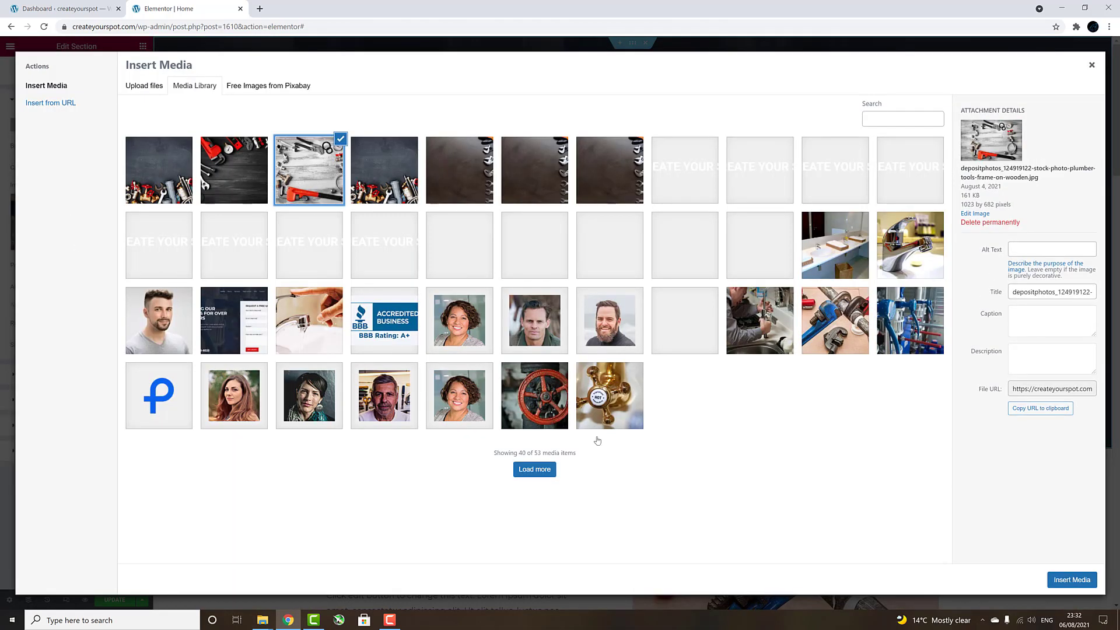
pyautogui.click(1072, 579)
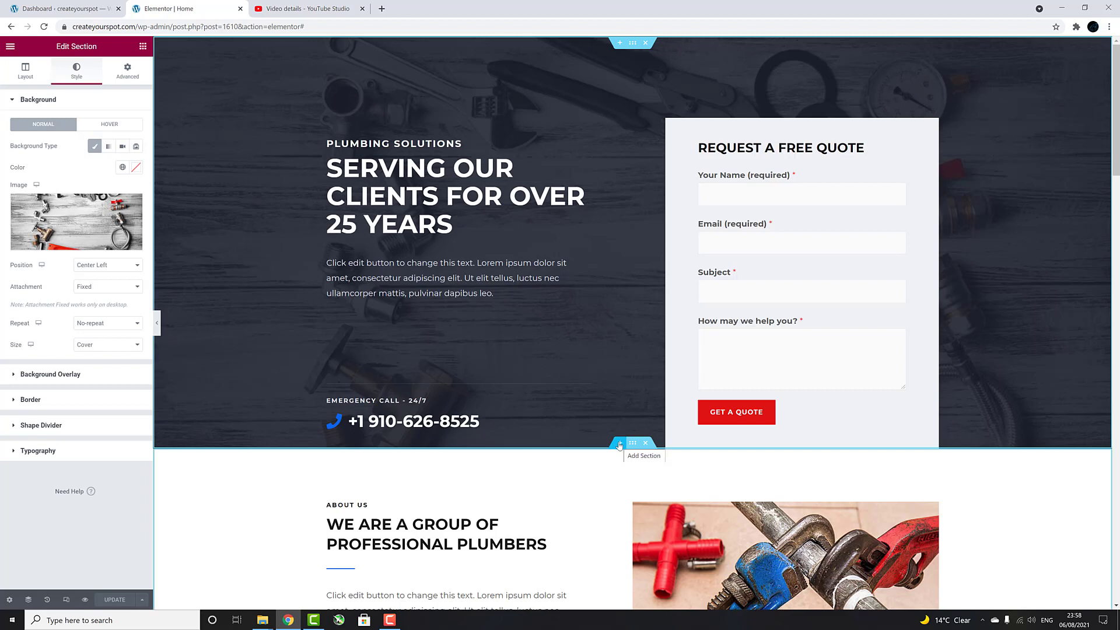
# Step: Insert an empty two-column section beneath the hero and bring up the Elements widget list
pyautogui.click(619, 445)
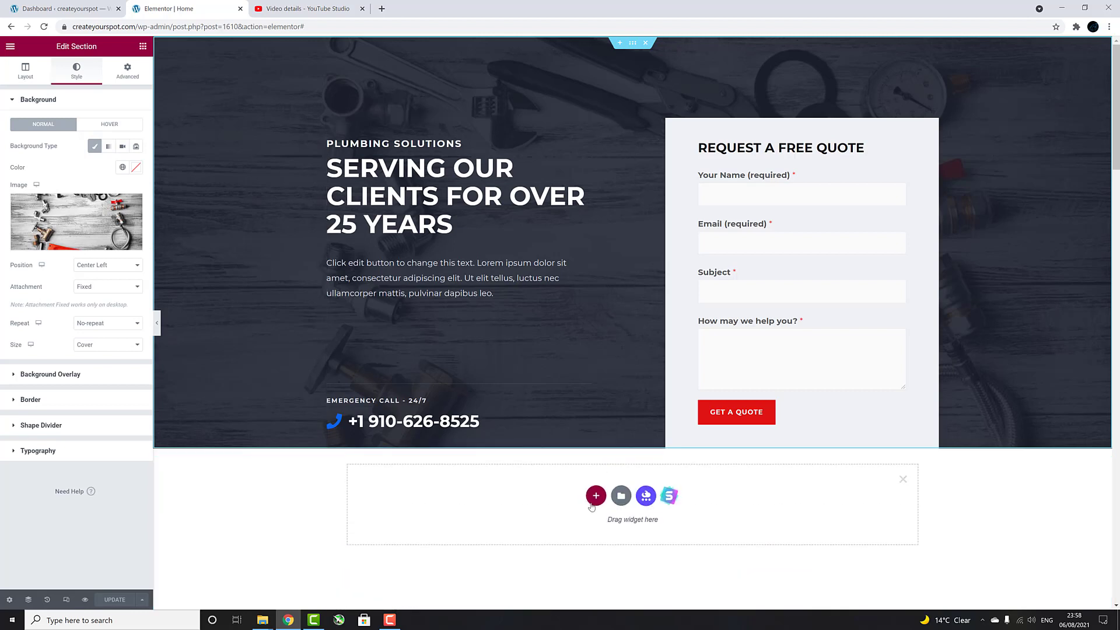
pyautogui.click(596, 496)
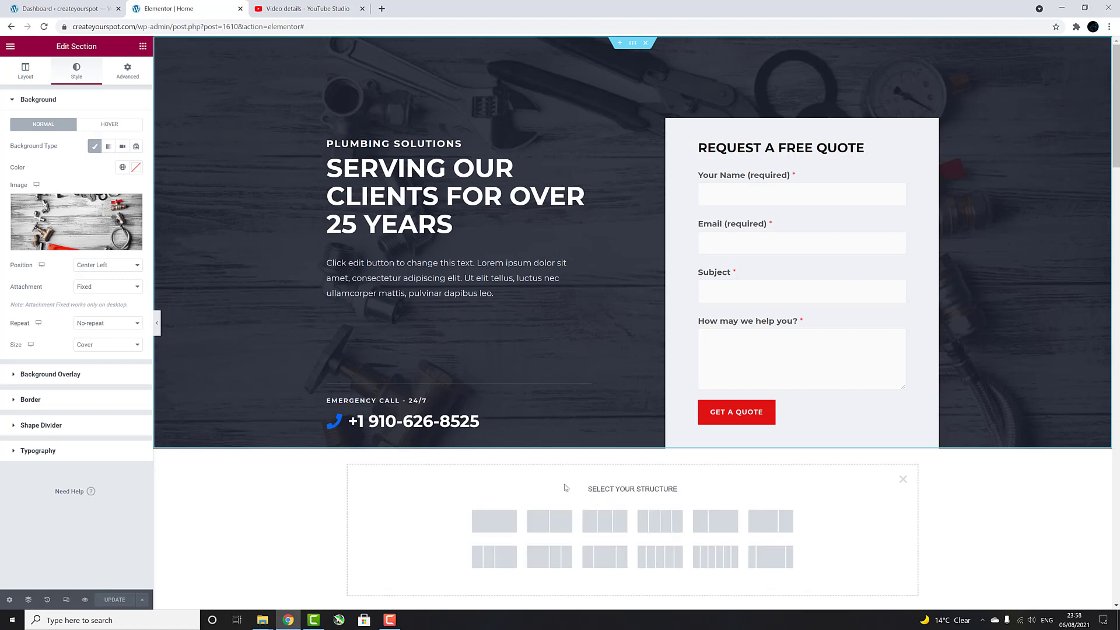
pyautogui.click(553, 527)
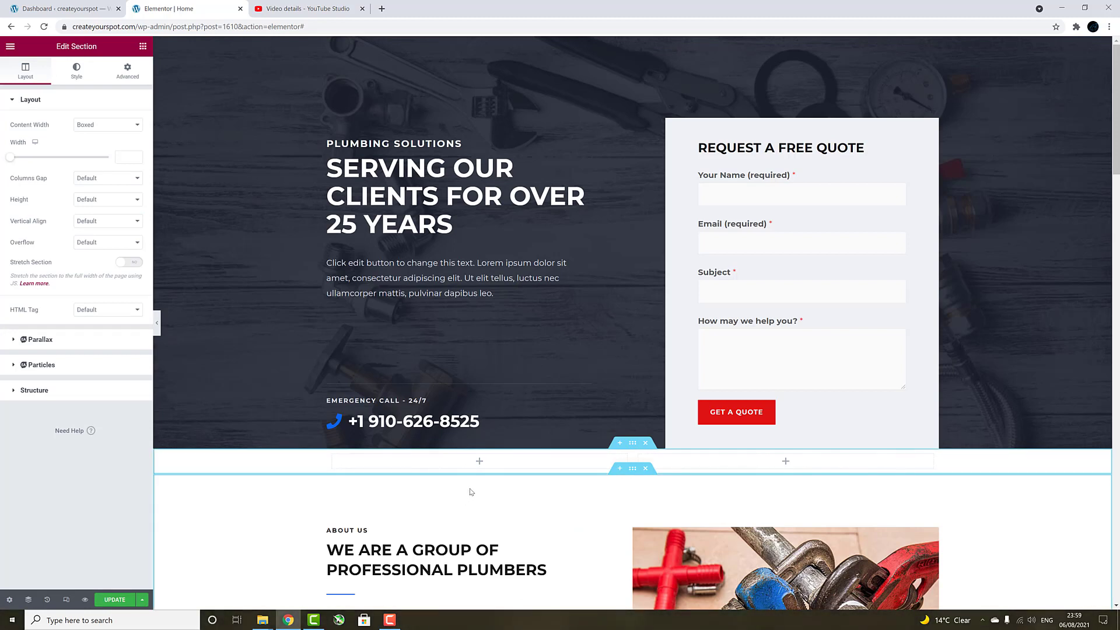
pyautogui.click(483, 470)
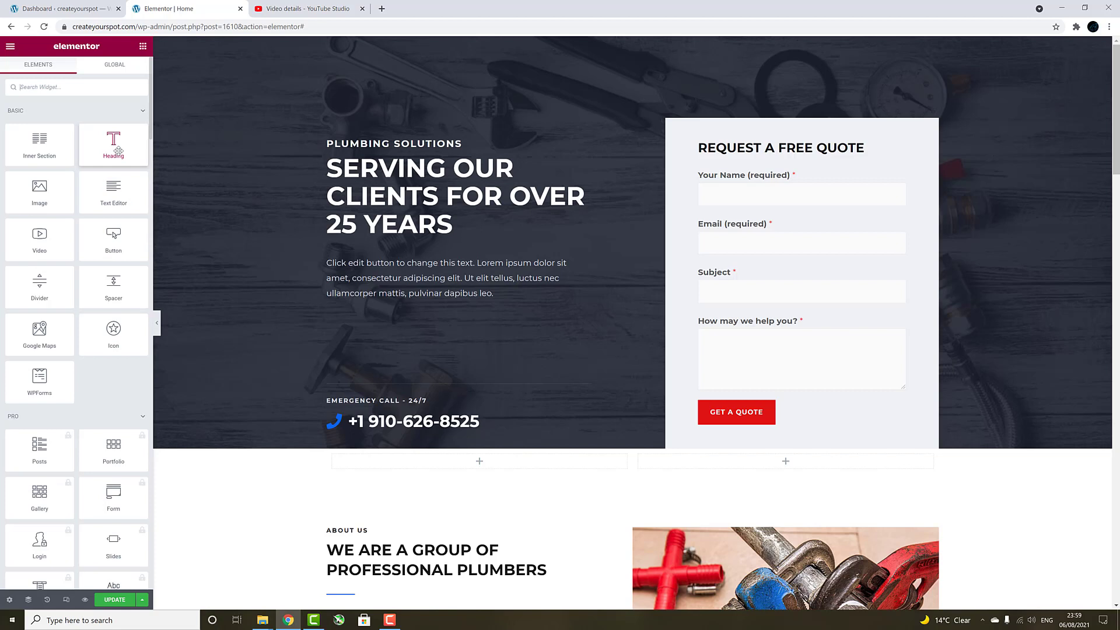
# Step: Place a Heading widget in the left column and change its text to 'Create Your Spot'
pyautogui.moveTo(118, 151); pyautogui.dragTo(469, 465)
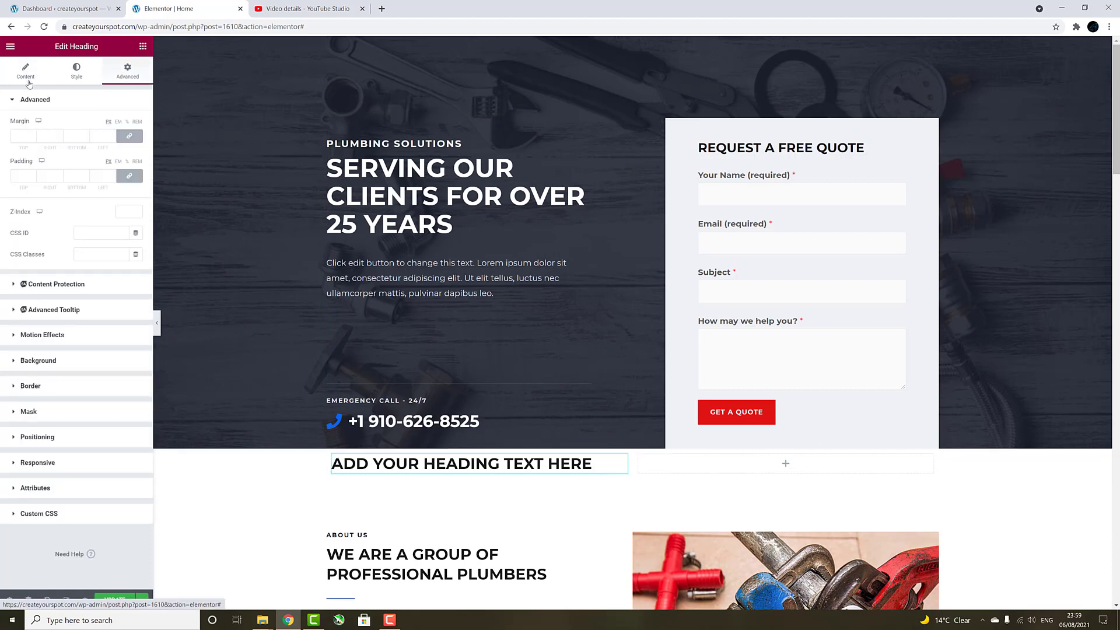
pyautogui.click(28, 82)
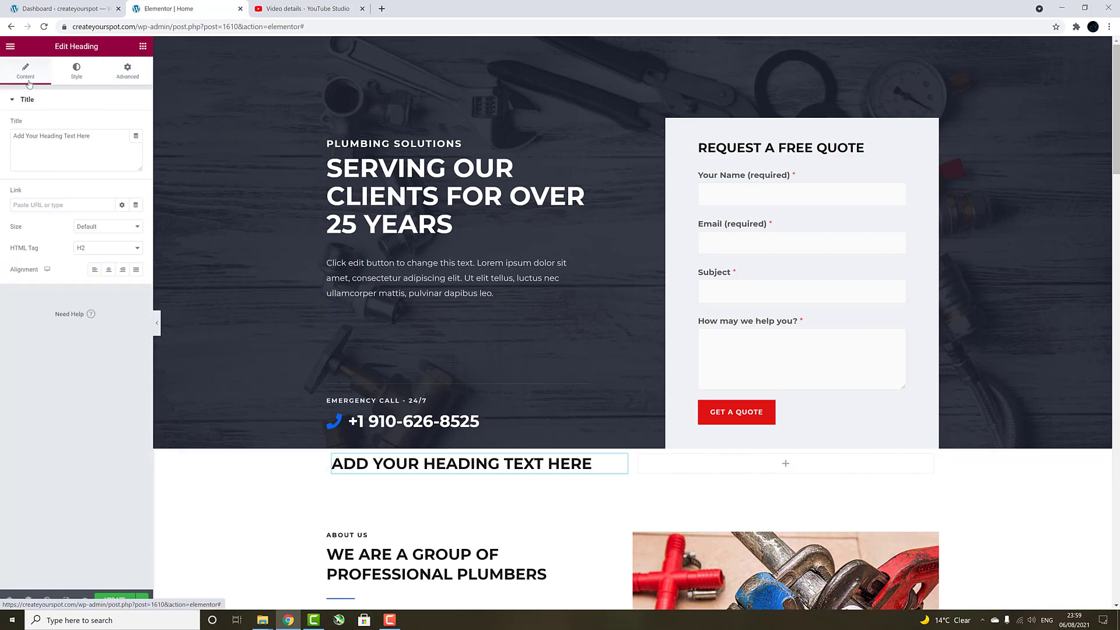
pyautogui.click(71, 76)
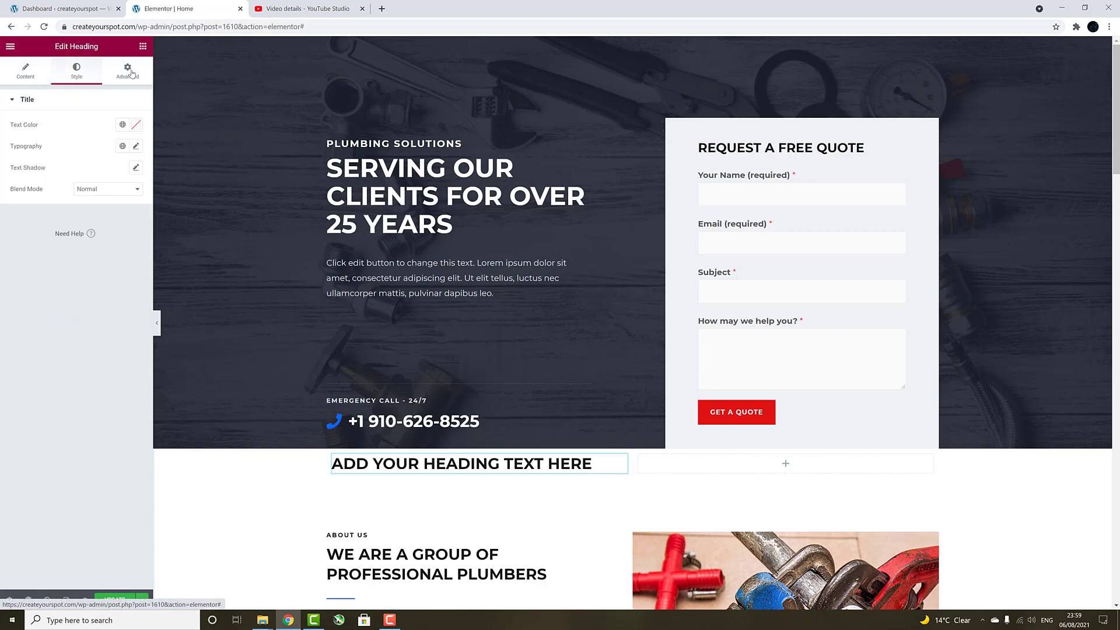
pyautogui.click(128, 73)
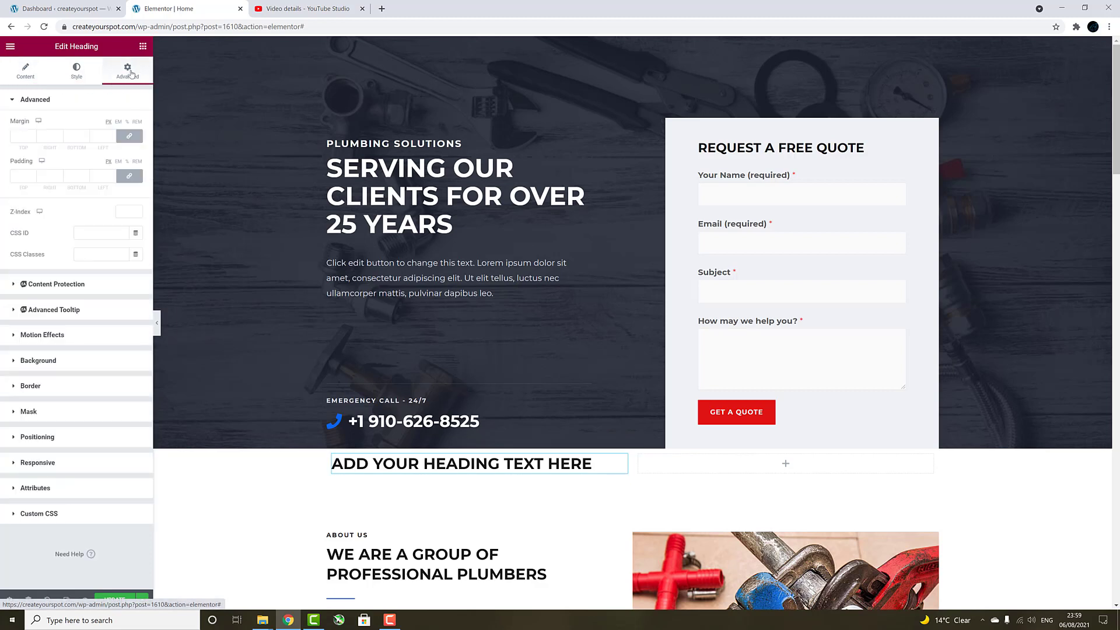
pyautogui.click(32, 75)
pyautogui.moveTo(101, 136); pyautogui.dragTo(11, 133)
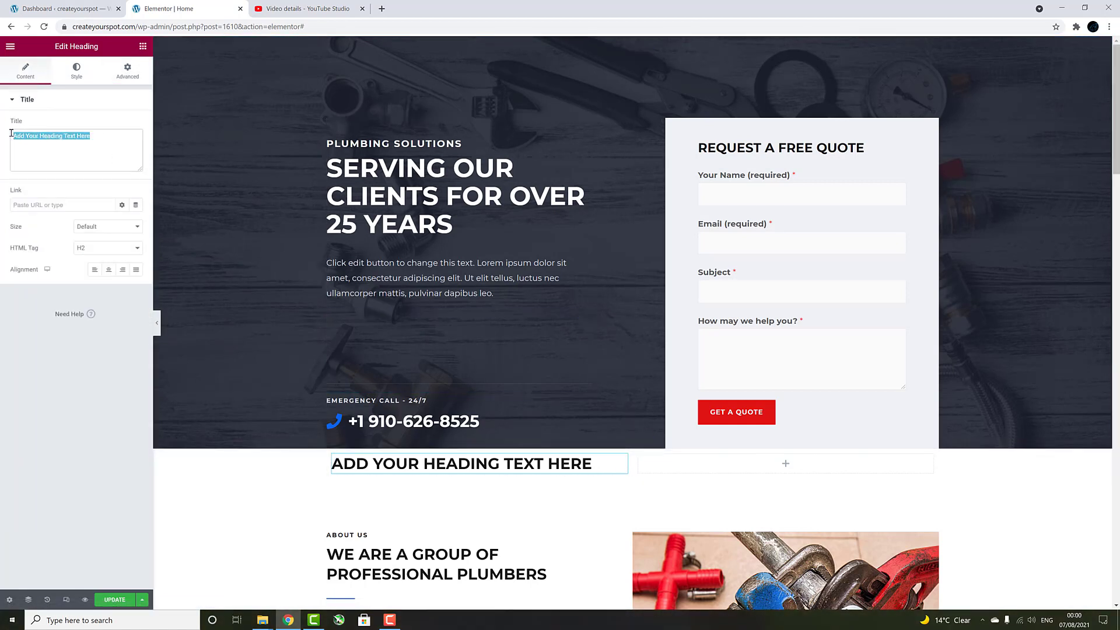
pyautogui.write('Create Your Spot')
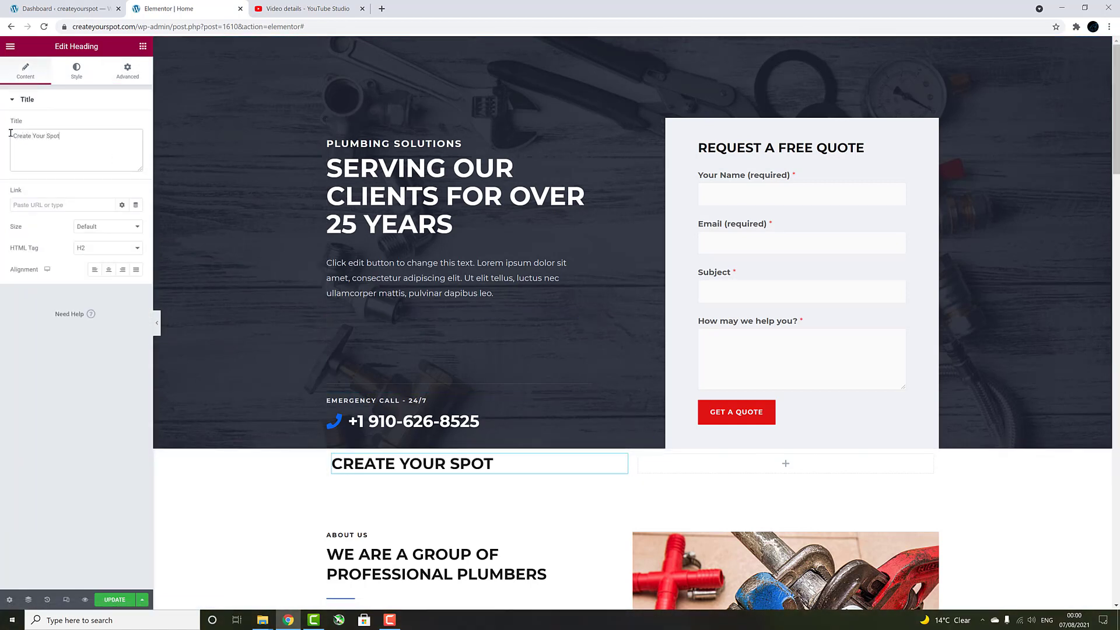
# Step: Add a 'Website Builder Guide' heading in the right column, then a new two-column section below
pyautogui.click(785, 463)
pyautogui.moveTo(113, 140); pyautogui.dragTo(781, 464)
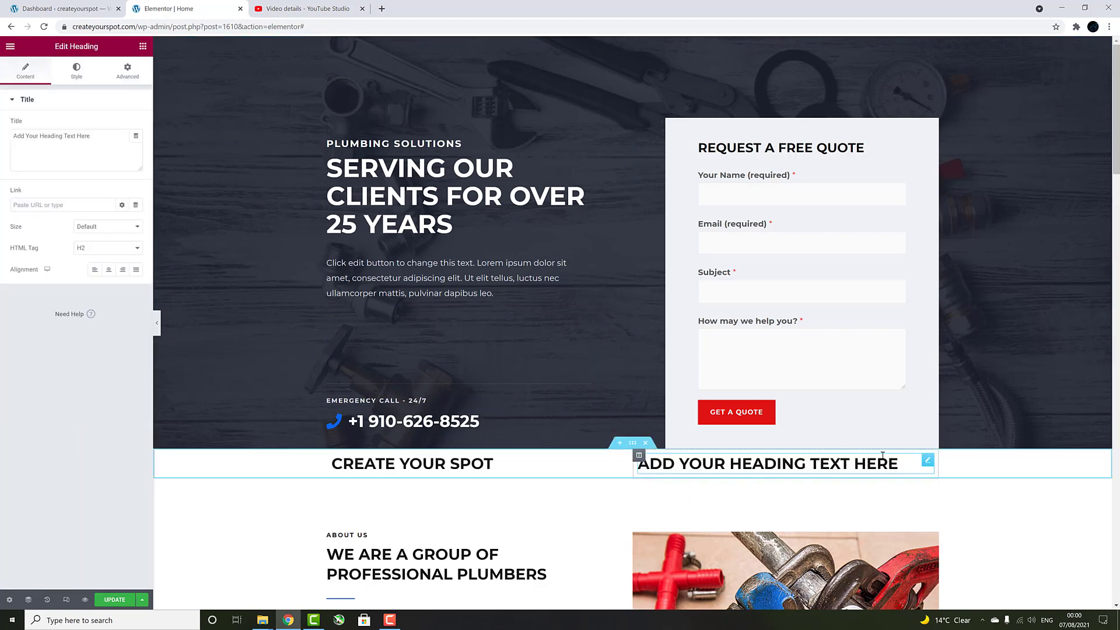
pyautogui.moveTo(93, 136); pyautogui.dragTo(9, 131)
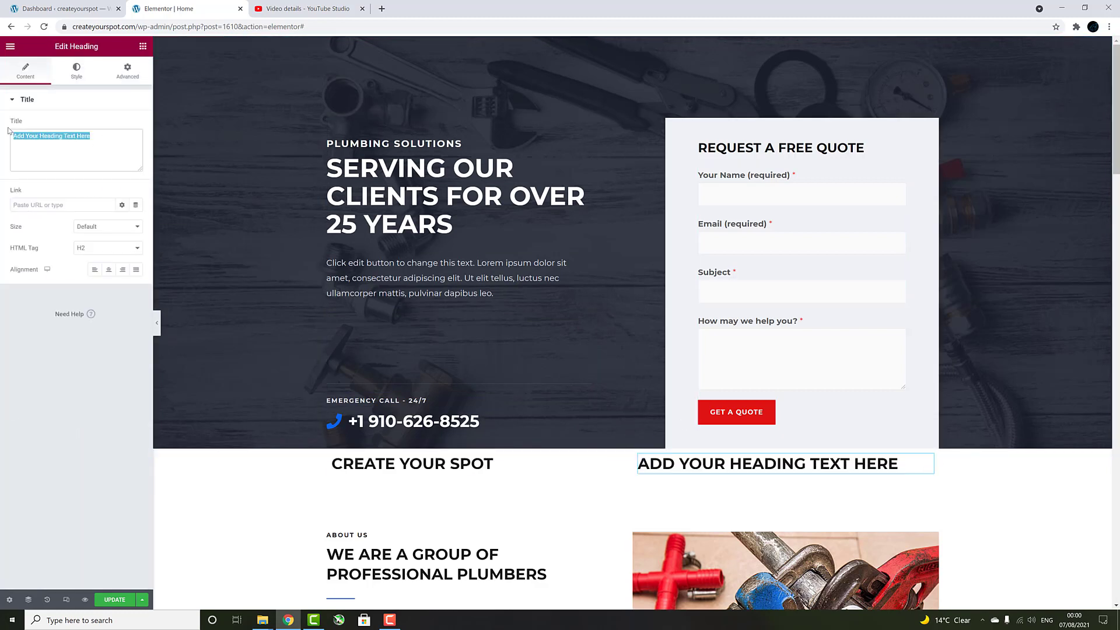
pyautogui.write('Website Builder Guide')
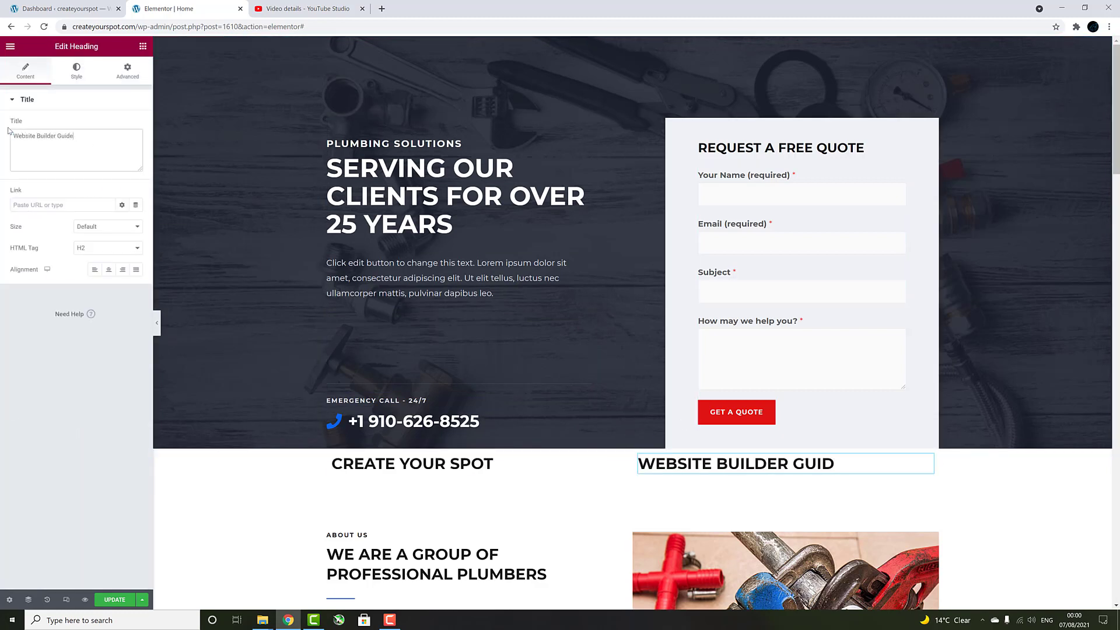
pyautogui.click(620, 473)
pyautogui.click(591, 525)
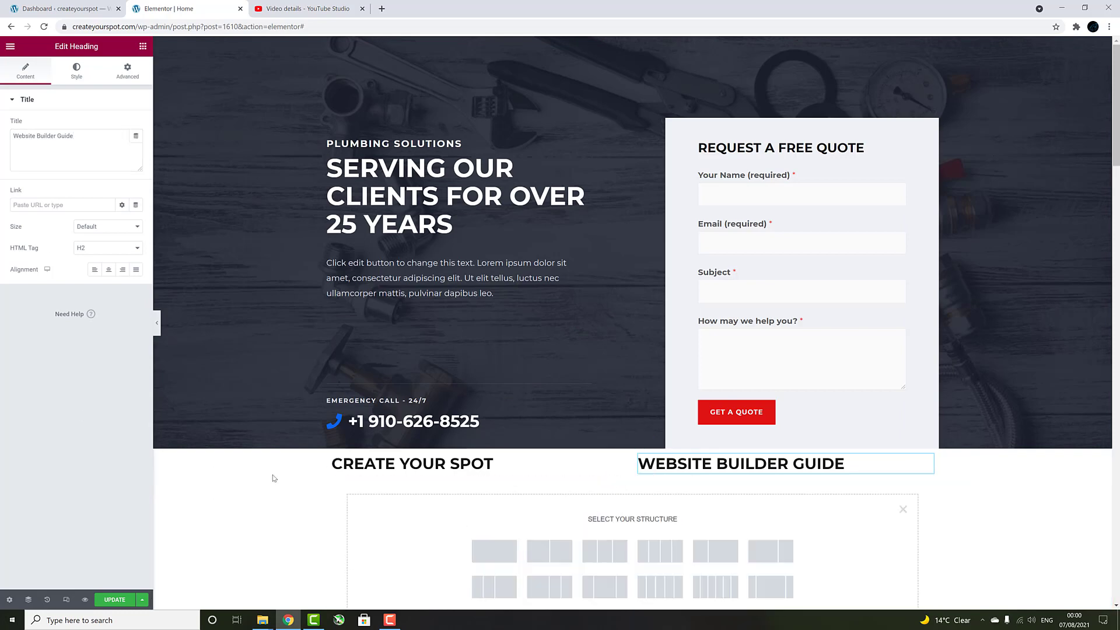
pyautogui.click(549, 399)
# Step: Add a text block reading 'Add you own content here.' in the left column
pyautogui.click(480, 338)
pyautogui.write('Ad')
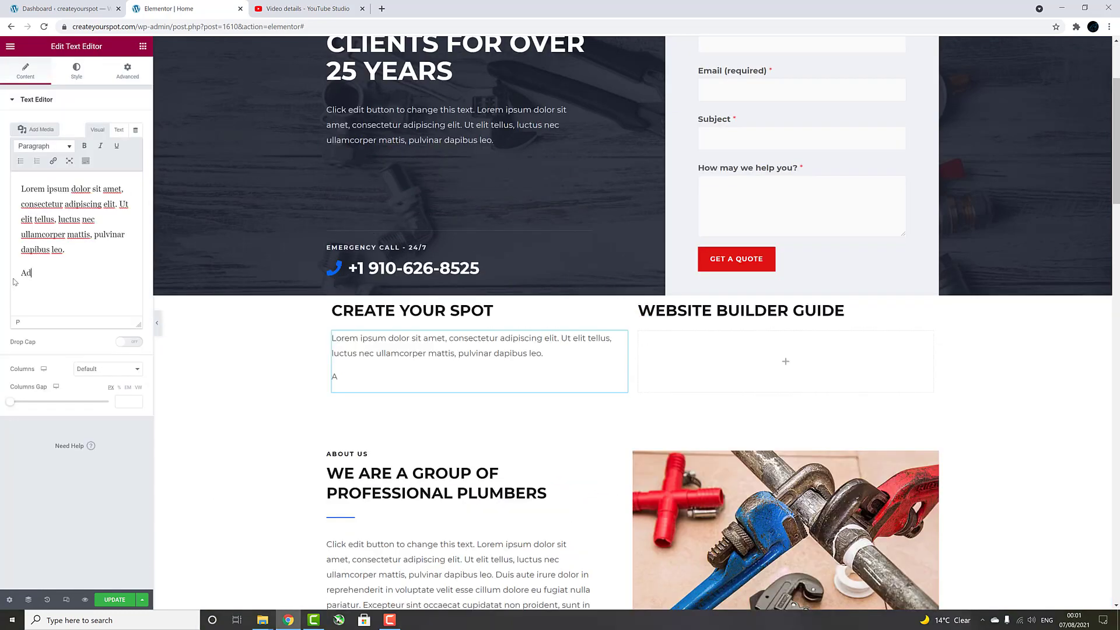
pyautogui.write('d you own content here.')
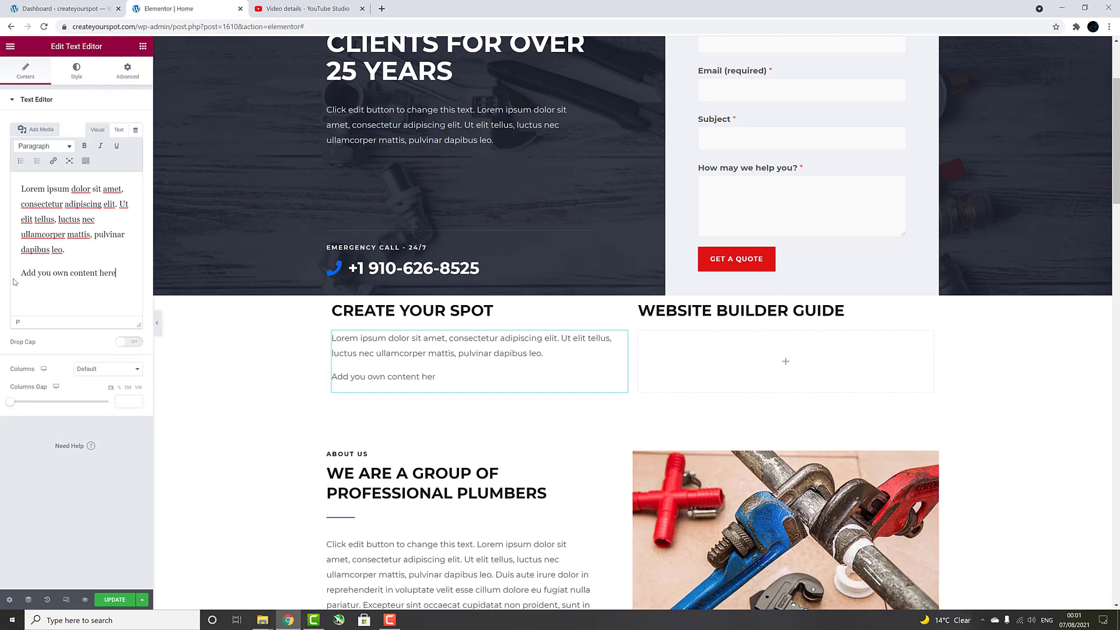
pyautogui.click(770, 357)
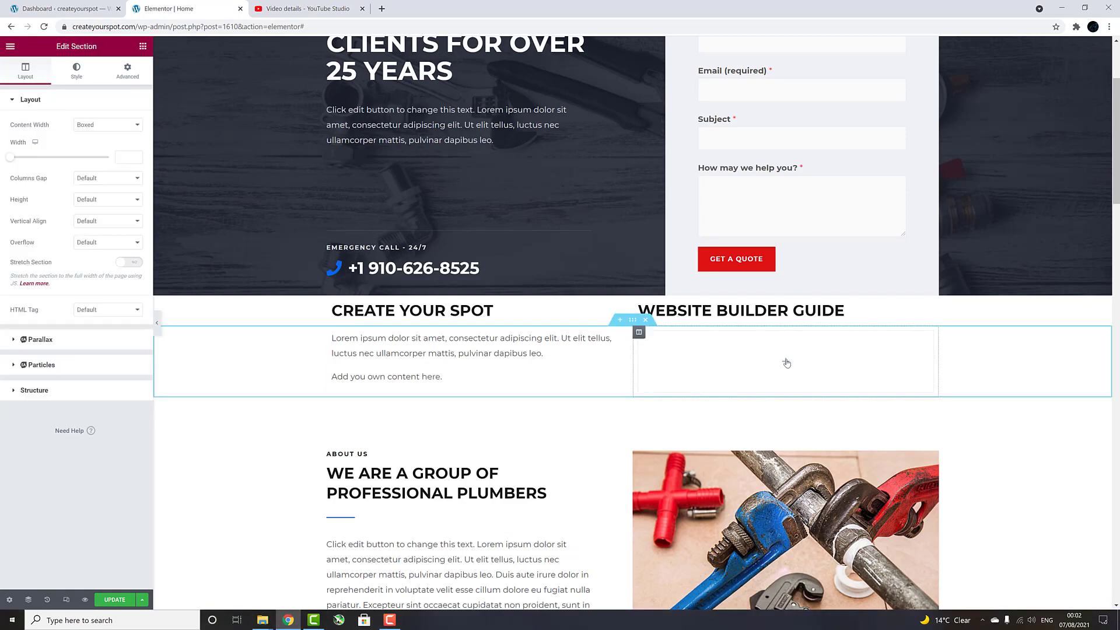
# Step: Place a Button widget in the right column and paste the YouTube URL as its link
pyautogui.click(785, 361)
pyautogui.moveTo(113, 238); pyautogui.dragTo(785, 361)
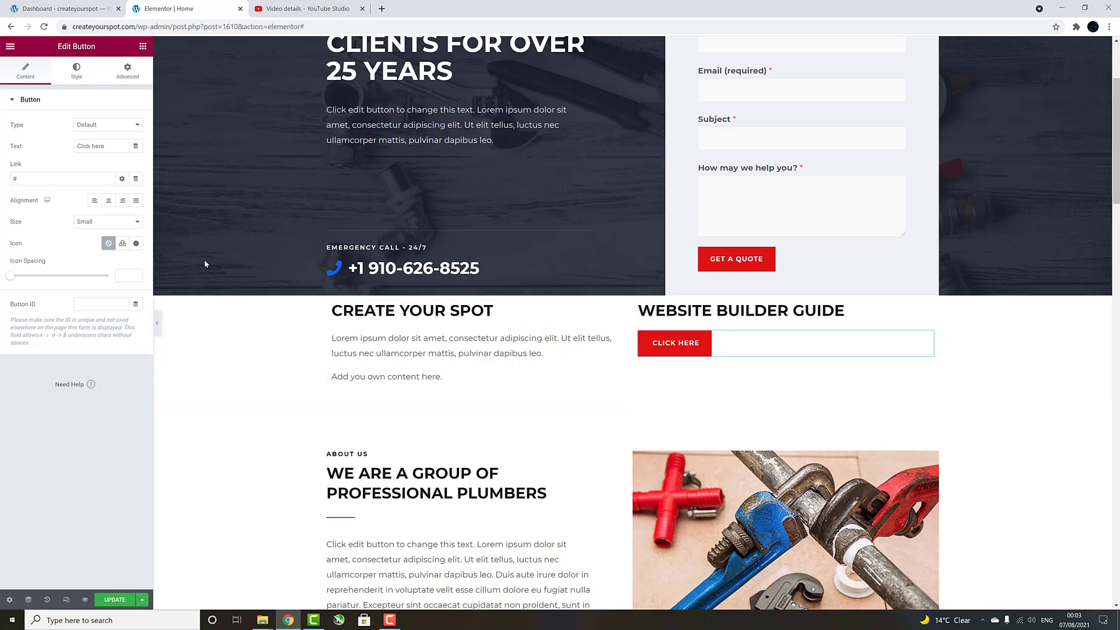
pyautogui.click(42, 178)
pyautogui.moveTo(24, 181)
pyautogui.mouseDown()
pyautogui.moveTo(5, 183)
pyautogui.moveTo(10, 173)
pyautogui.mouseUp()
pyautogui.rightClick(18, 178)
pyautogui.click(47, 228)
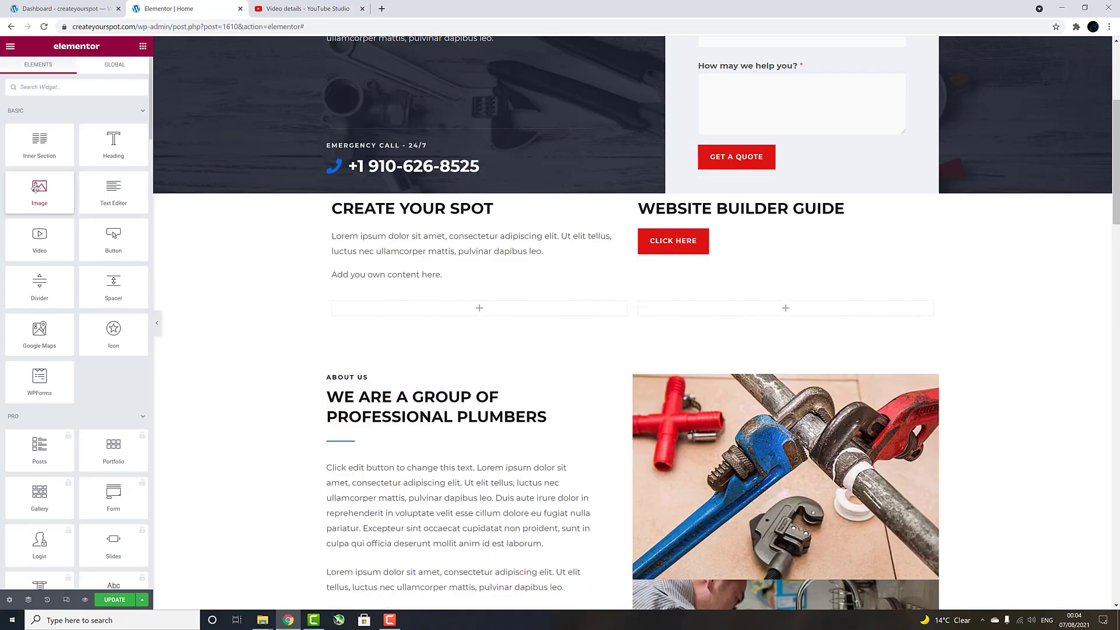
# Step: Add an Image widget in the left column showing the blue pipes photo from the Media Library
pyautogui.moveTo(36, 187); pyautogui.dragTo(466, 309)
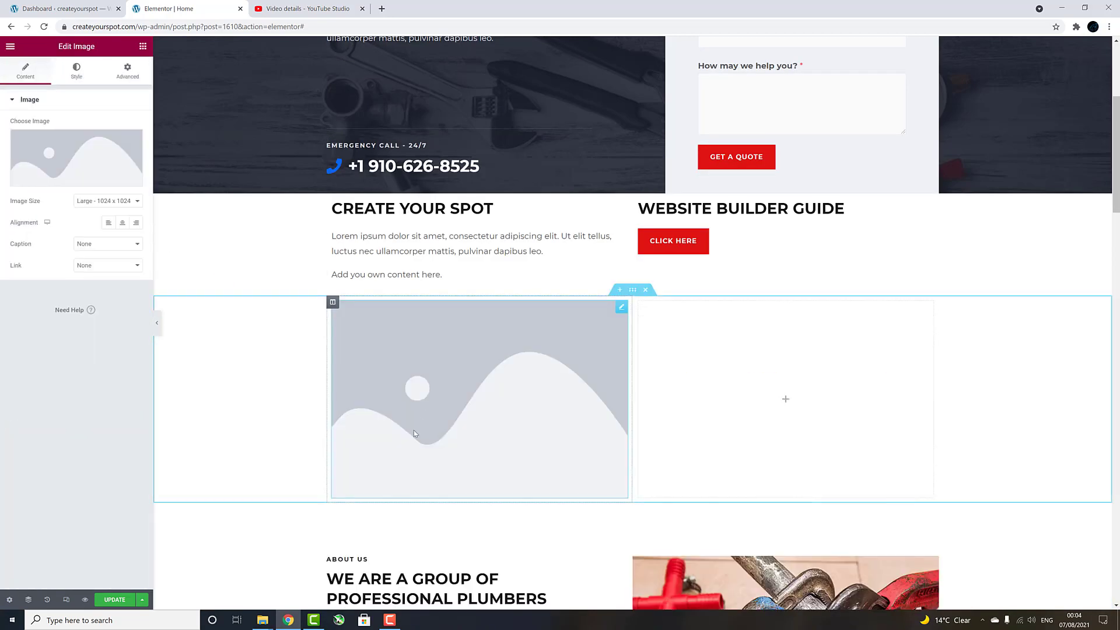
pyautogui.click(80, 175)
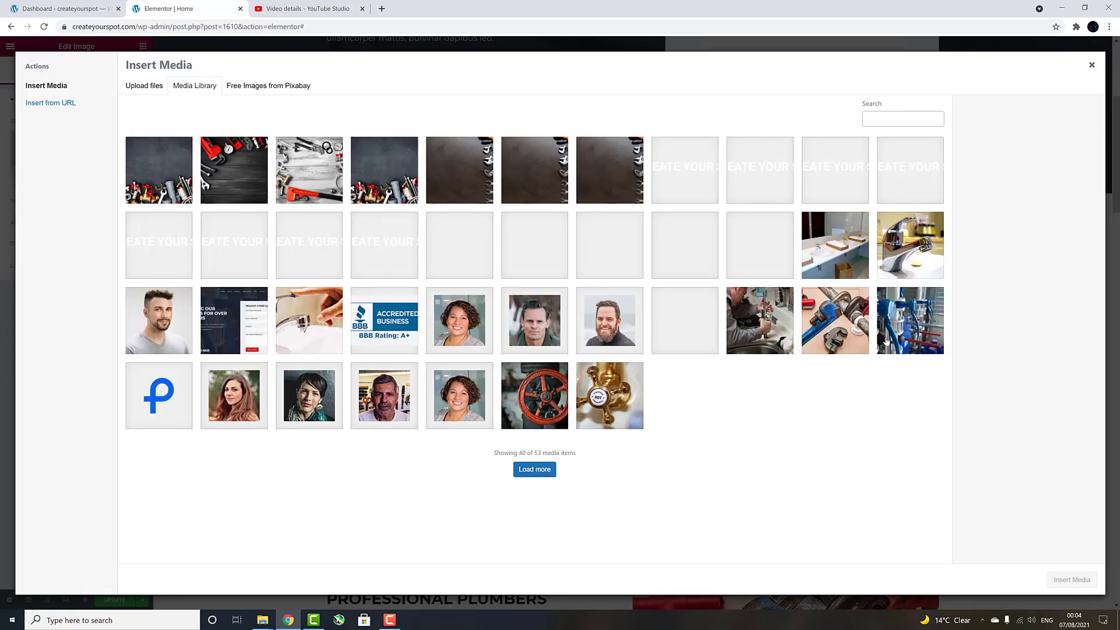
pyautogui.click(885, 341)
pyautogui.click(1071, 579)
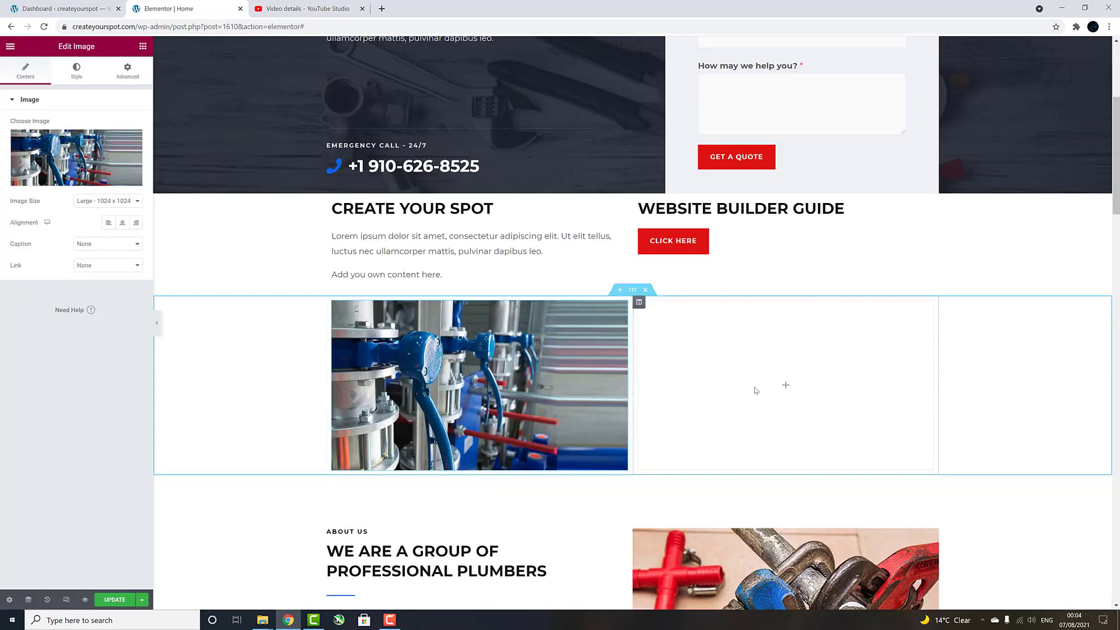
# Step: Add a Video widget in the right column and replace its address with the new YouTube link
pyautogui.click(786, 386)
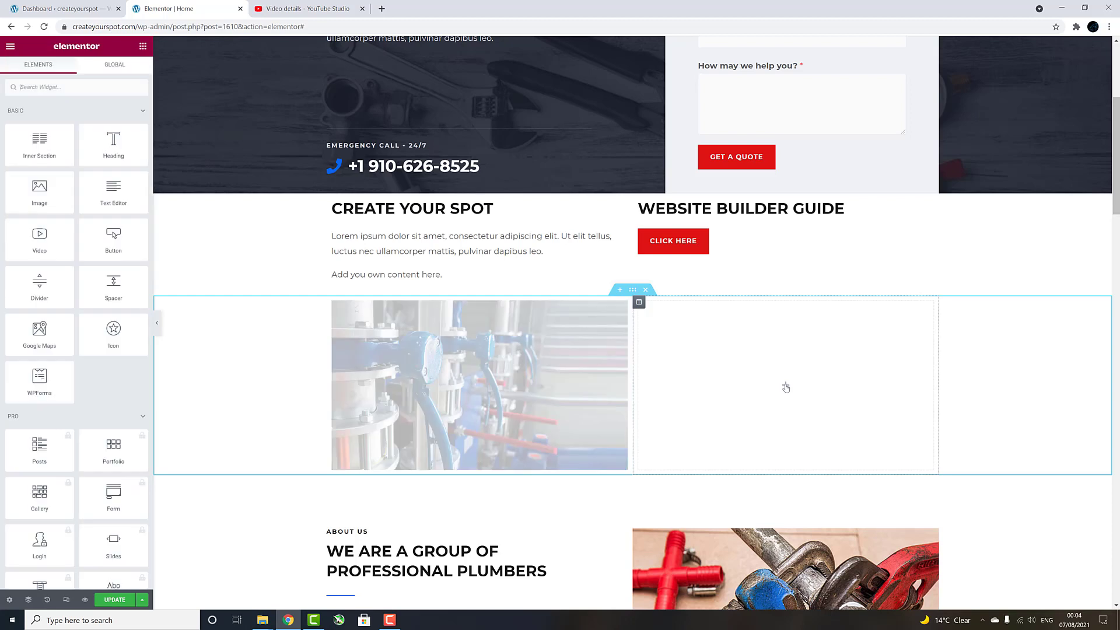
pyautogui.moveTo(41, 244); pyautogui.dragTo(787, 388)
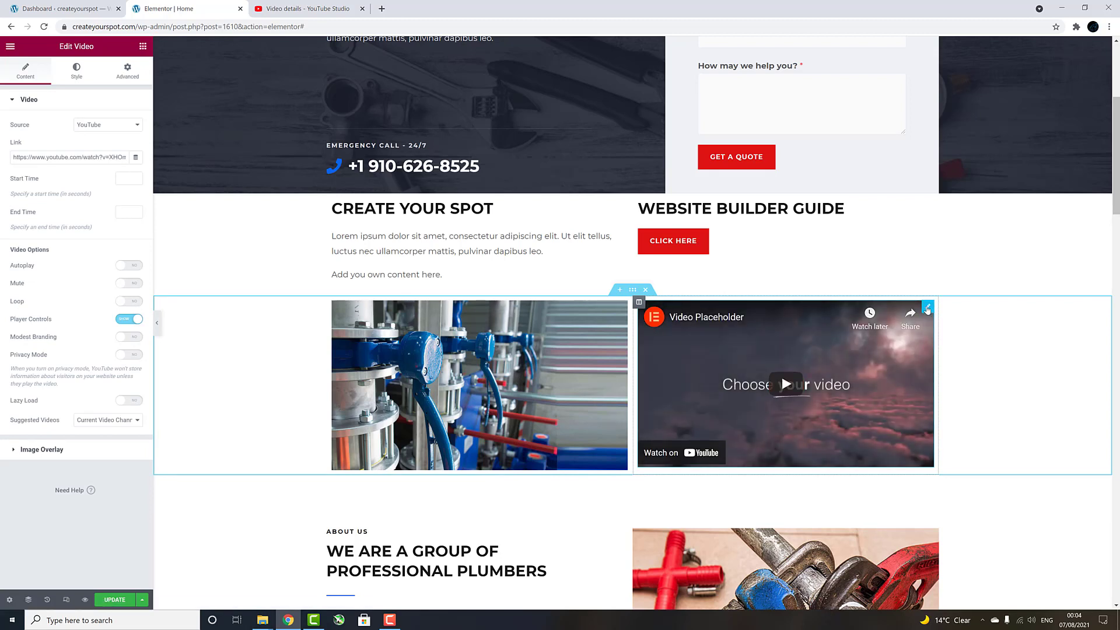
pyautogui.tripleClick(104, 158)
pyautogui.rightClick(106, 157)
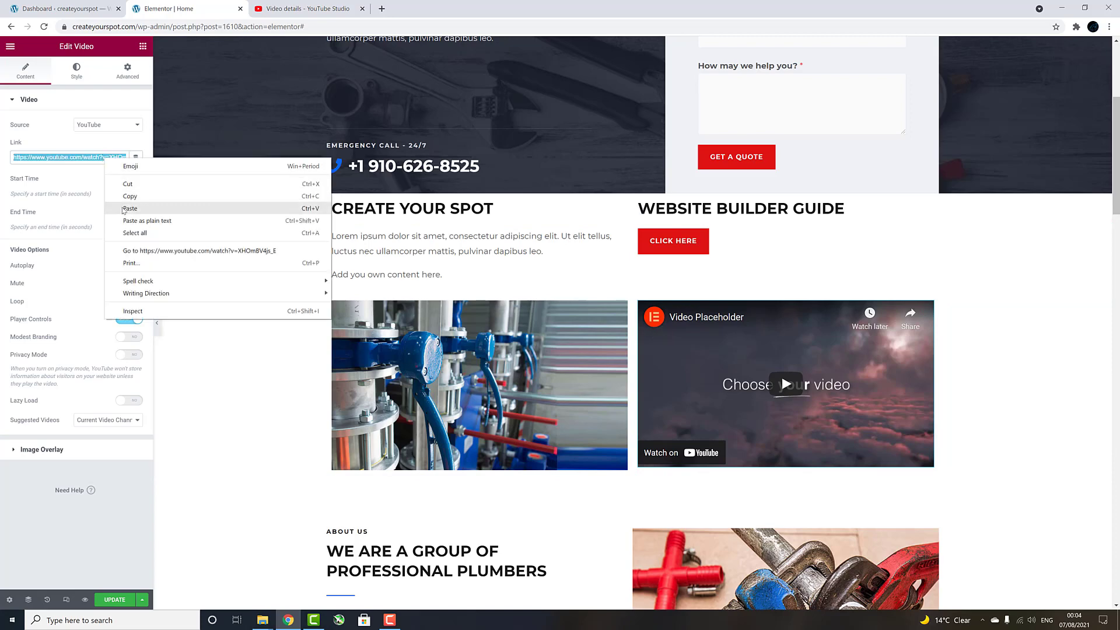
pyautogui.click(122, 206)
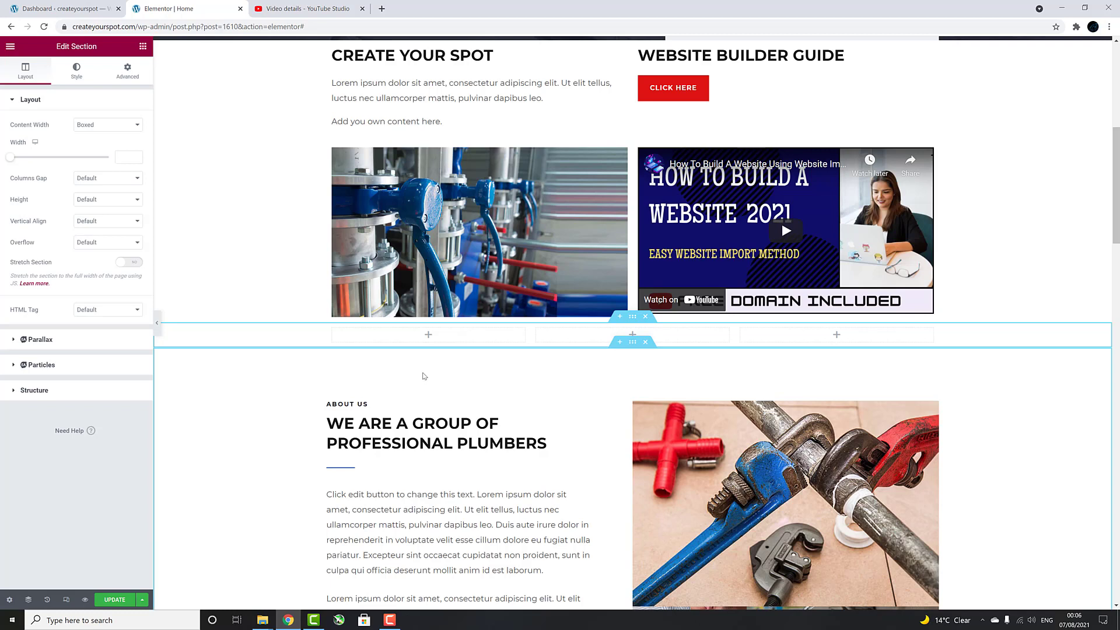
# Step: Fill the three columns with an Icon, a Star Rating and a Counter widget
pyautogui.click(428, 335)
pyautogui.moveTo(108, 330); pyautogui.dragTo(429, 344)
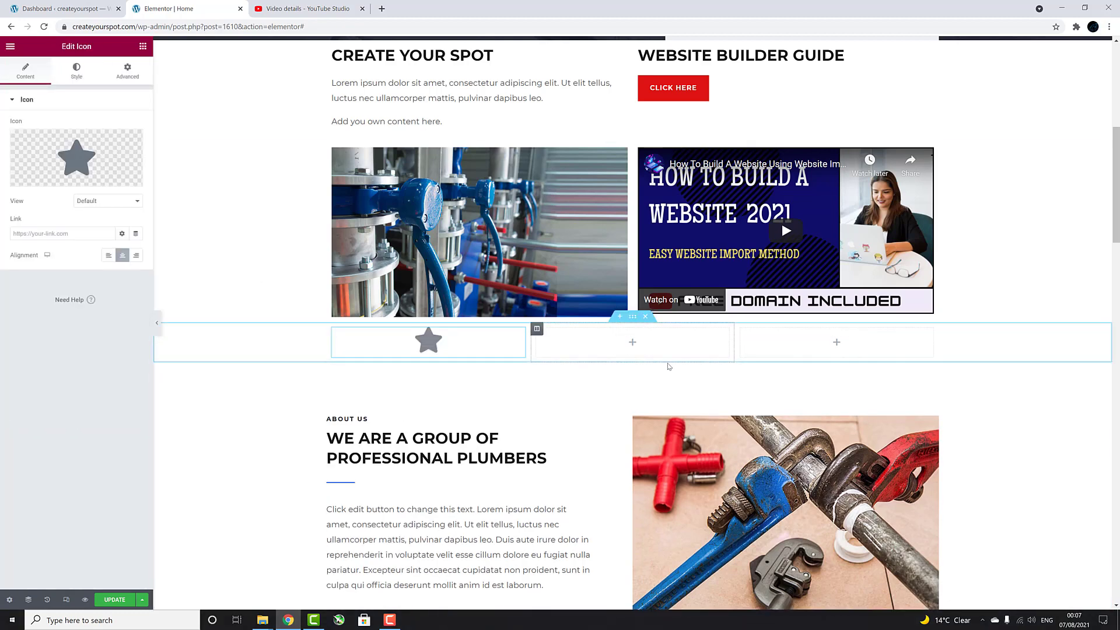
pyautogui.click(561, 350)
pyautogui.scroll(-15, 62, 349)
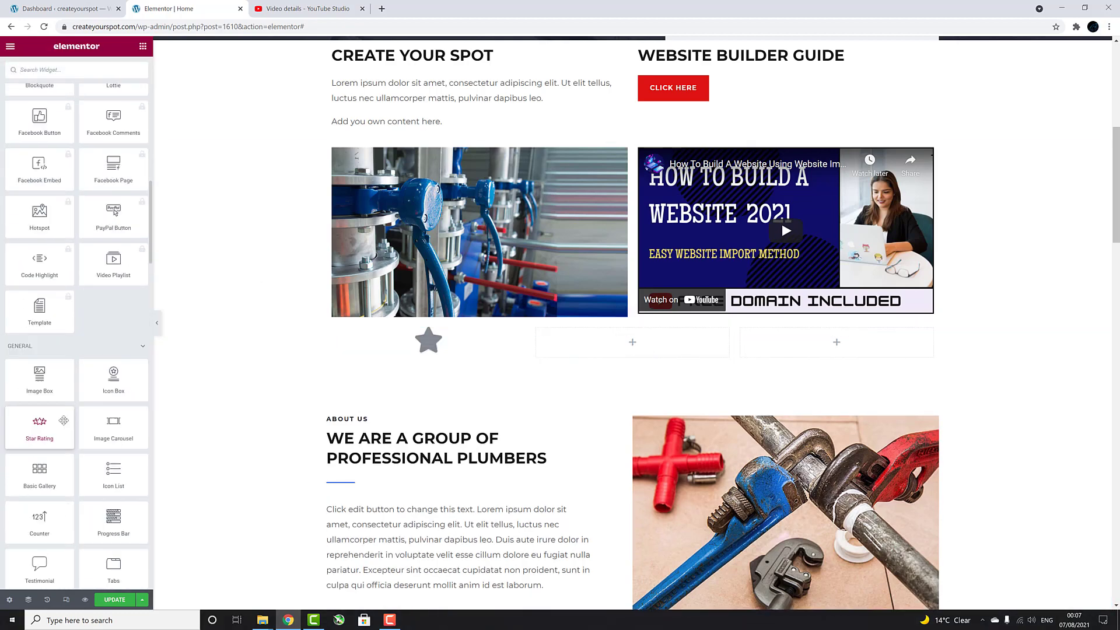
pyautogui.moveTo(39, 337); pyautogui.dragTo(583, 346)
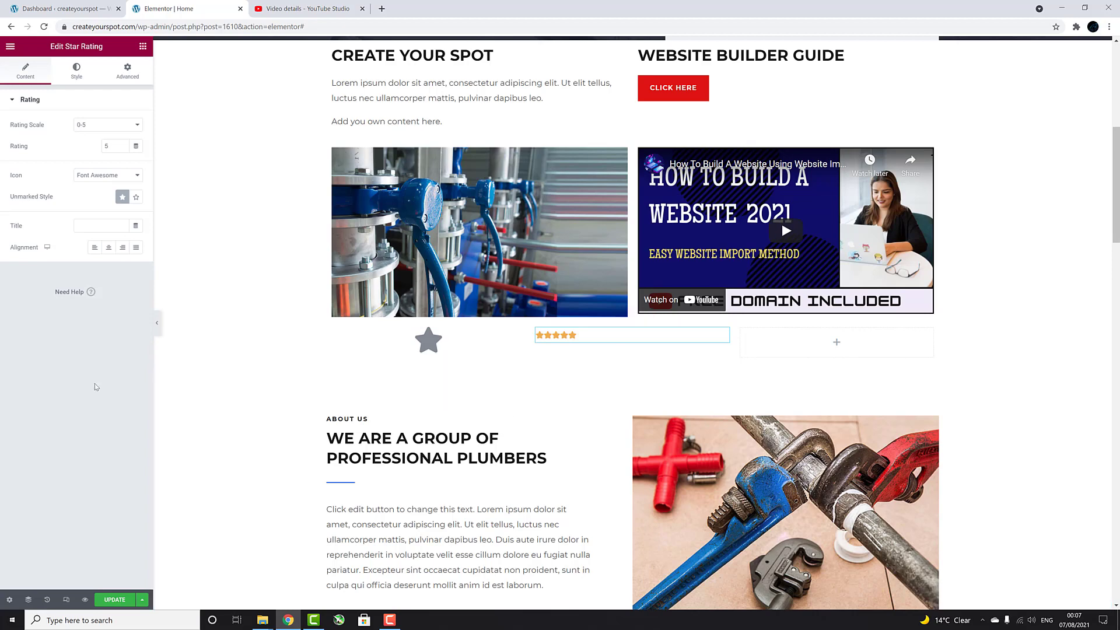
pyautogui.click(835, 343)
pyautogui.scroll(-15, 70, 408)
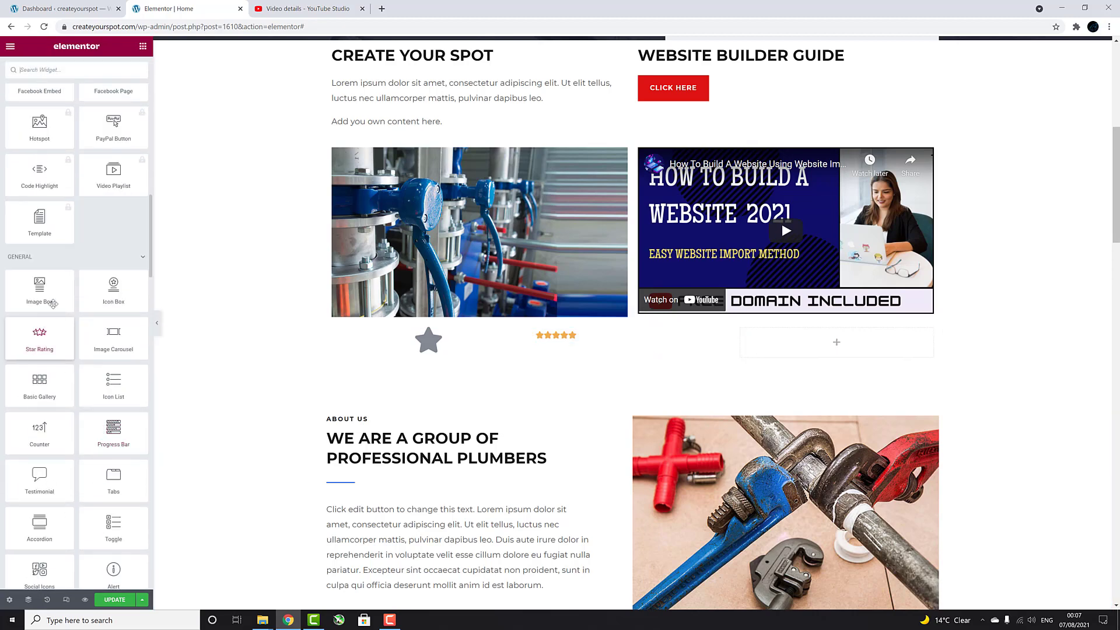
pyautogui.moveTo(39, 431); pyautogui.dragTo(835, 347)
# Step: Add a new four-column section below the star and counter row
pyautogui.click(619, 386)
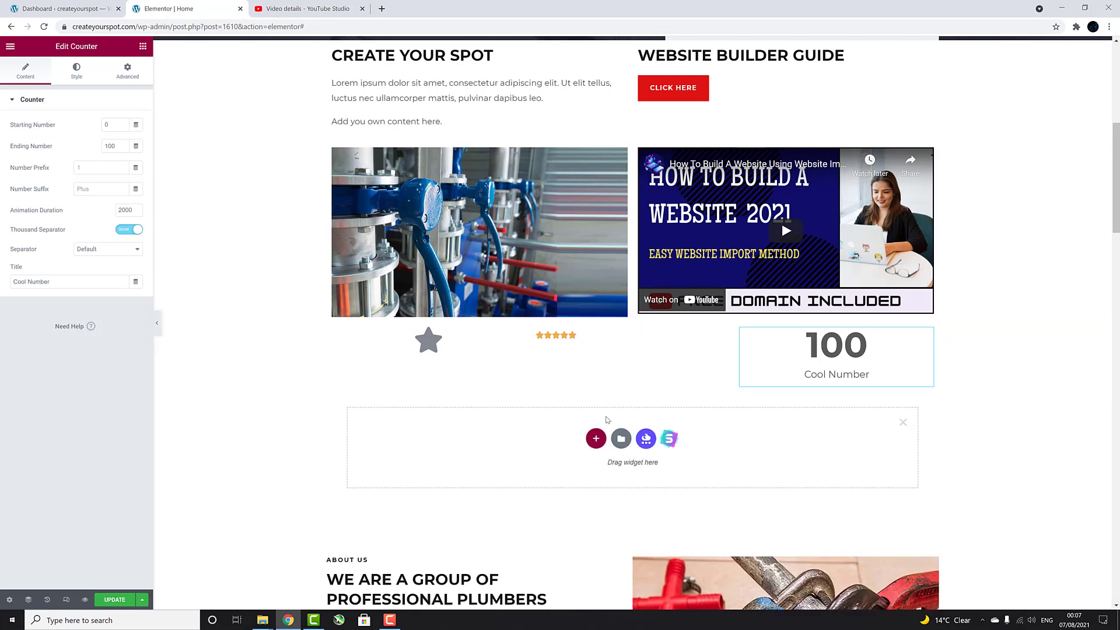
pyautogui.click(595, 438)
pyautogui.click(659, 500)
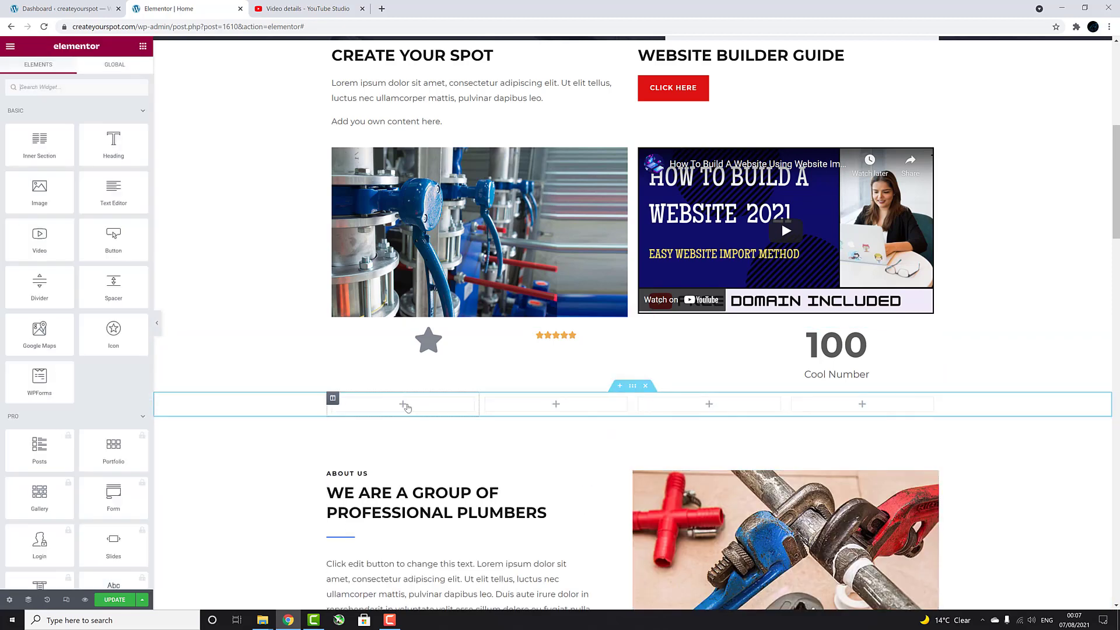
# Step: Put a Google Map in the first column and a WPForms form in the second
pyautogui.moveTo(18, 337); pyautogui.dragTo(402, 403)
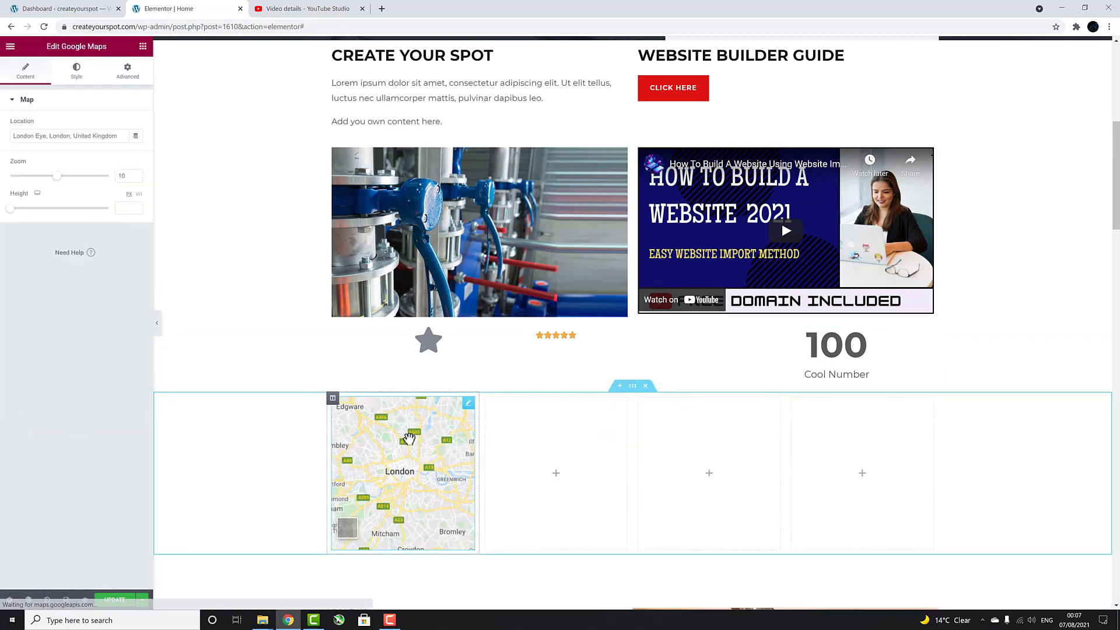
pyautogui.click(156, 324)
pyautogui.click(4, 323)
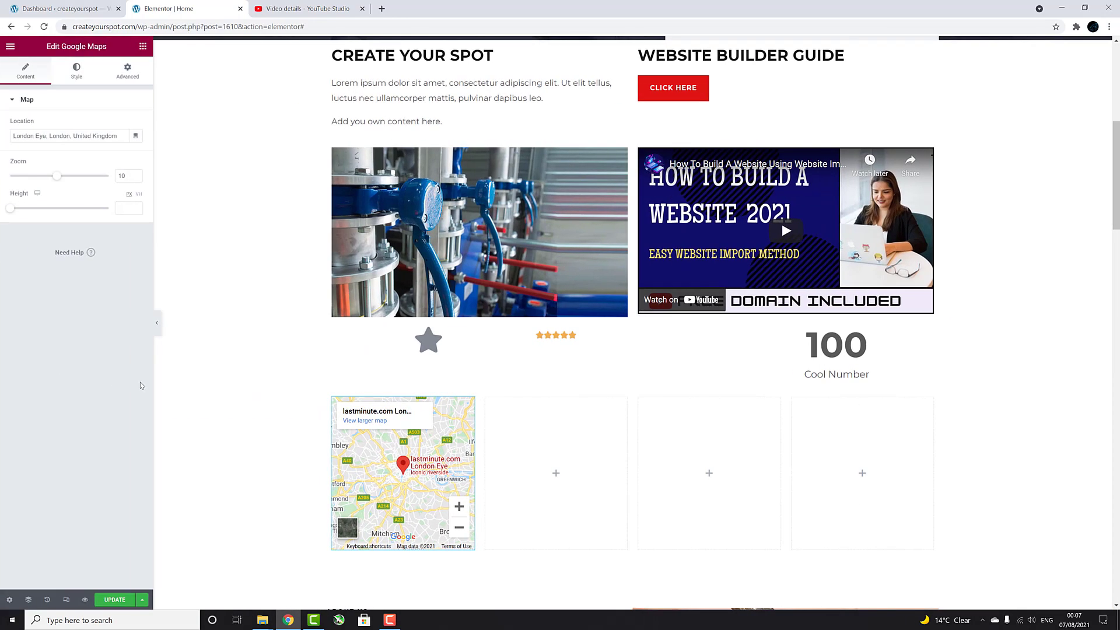
pyautogui.click(557, 474)
pyautogui.moveTo(40, 373); pyautogui.dragTo(509, 486)
pyautogui.click(156, 323)
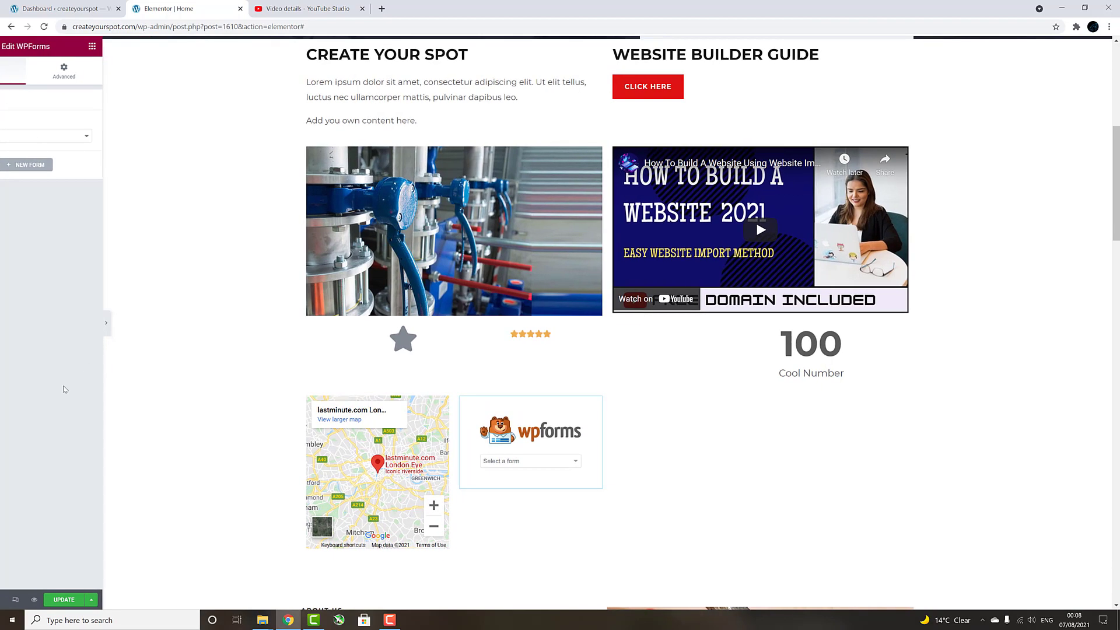
pyautogui.click(3, 322)
# Step: Add a Testimonial to the third column and a SoundCloud player to the fourth
pyautogui.click(709, 473)
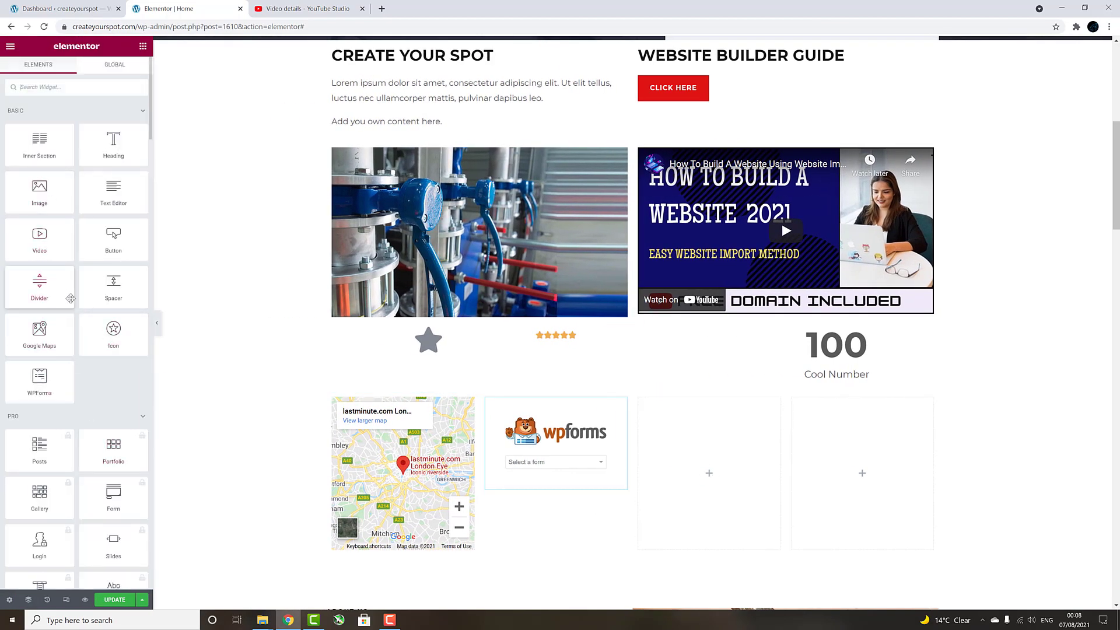
pyautogui.scroll(-10, 95, 478)
pyautogui.scroll(-2, 95, 478)
pyautogui.scroll(-1, 109, 487)
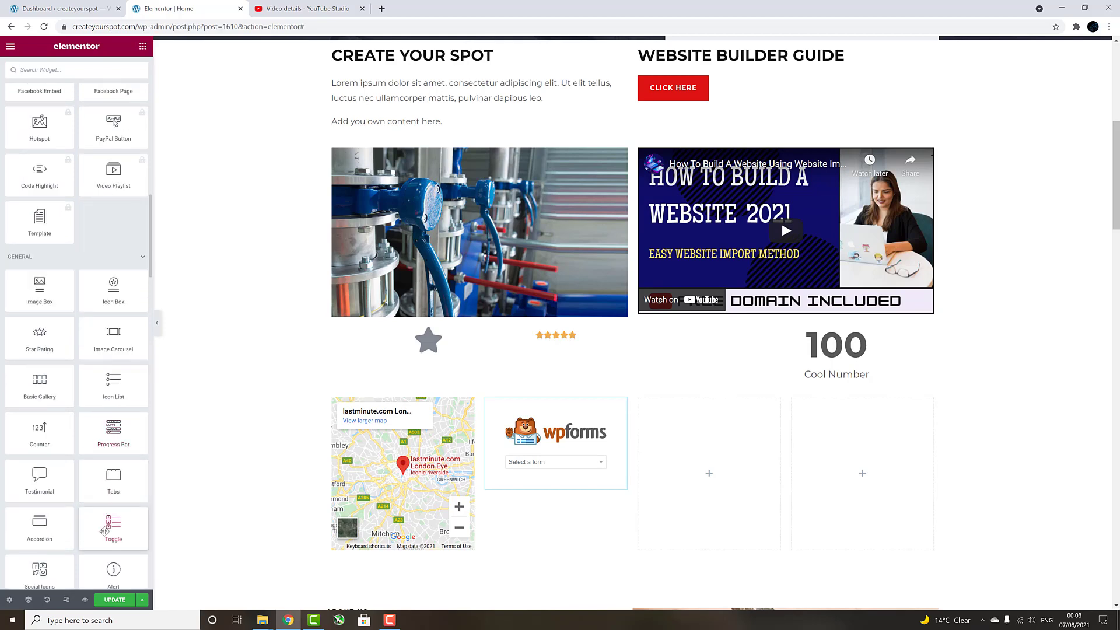
pyautogui.moveTo(39, 481); pyautogui.dragTo(709, 466)
pyautogui.click(143, 46)
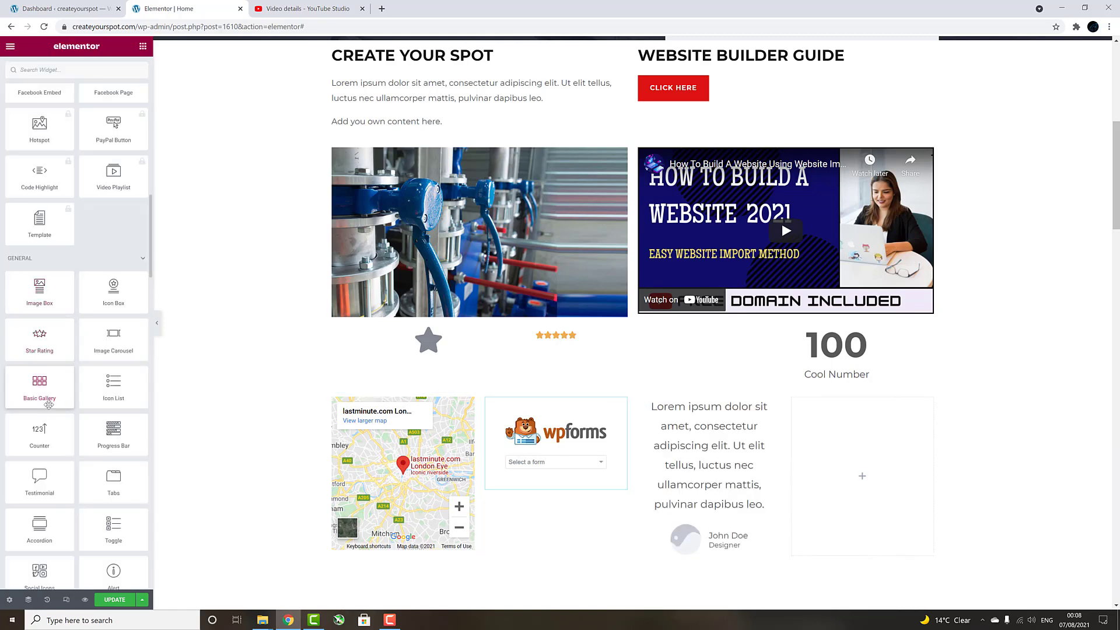
pyautogui.moveTo(39, 530); pyautogui.dragTo(862, 467)
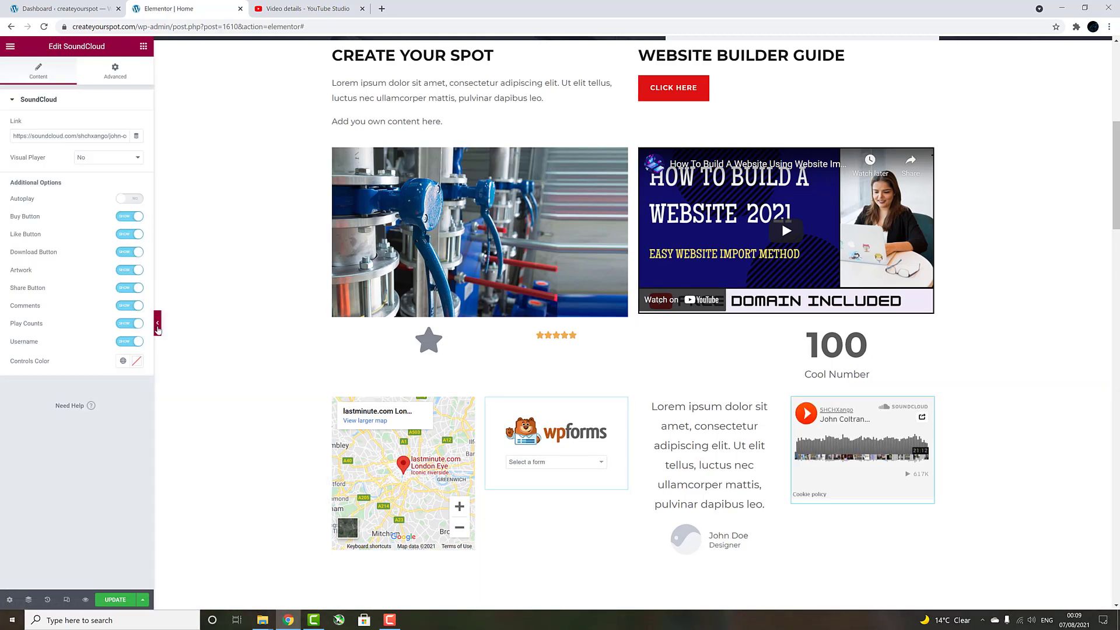
pyautogui.click(344, 303)
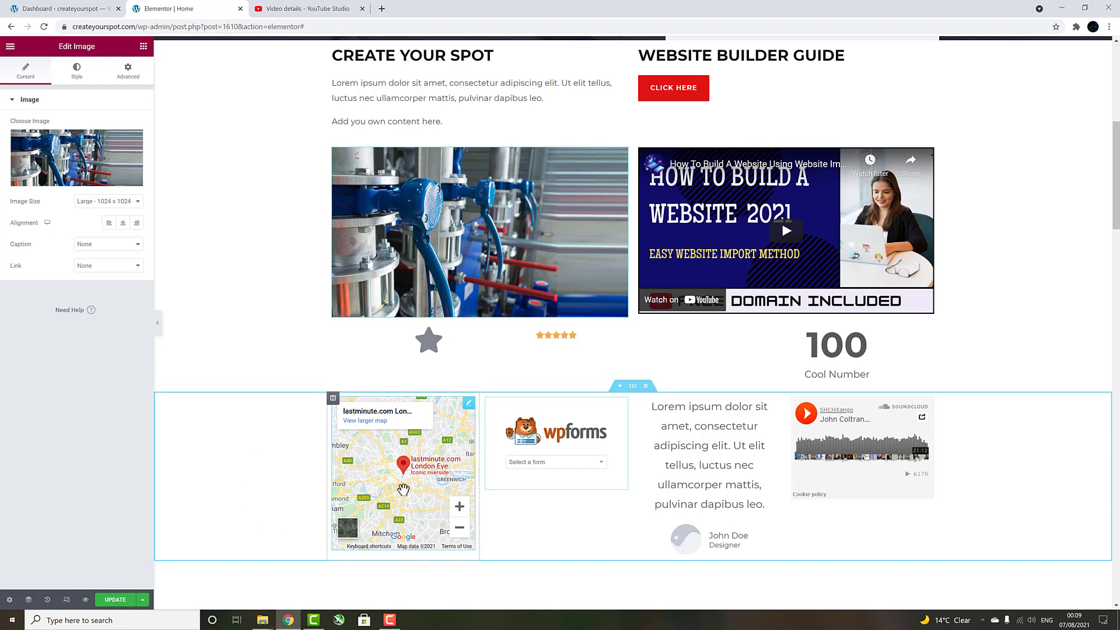
# Step: Delete the Google Map column plus the WPForms, testimonial and SoundCloud widgets from the row
pyautogui.rightClick(330, 476)
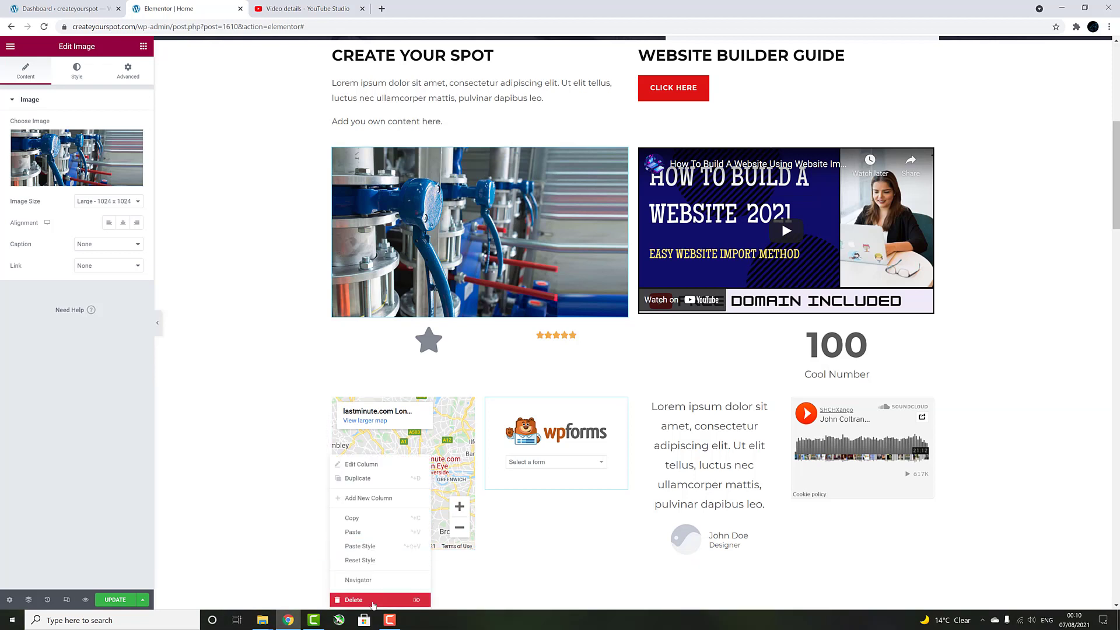
pyautogui.click(374, 601)
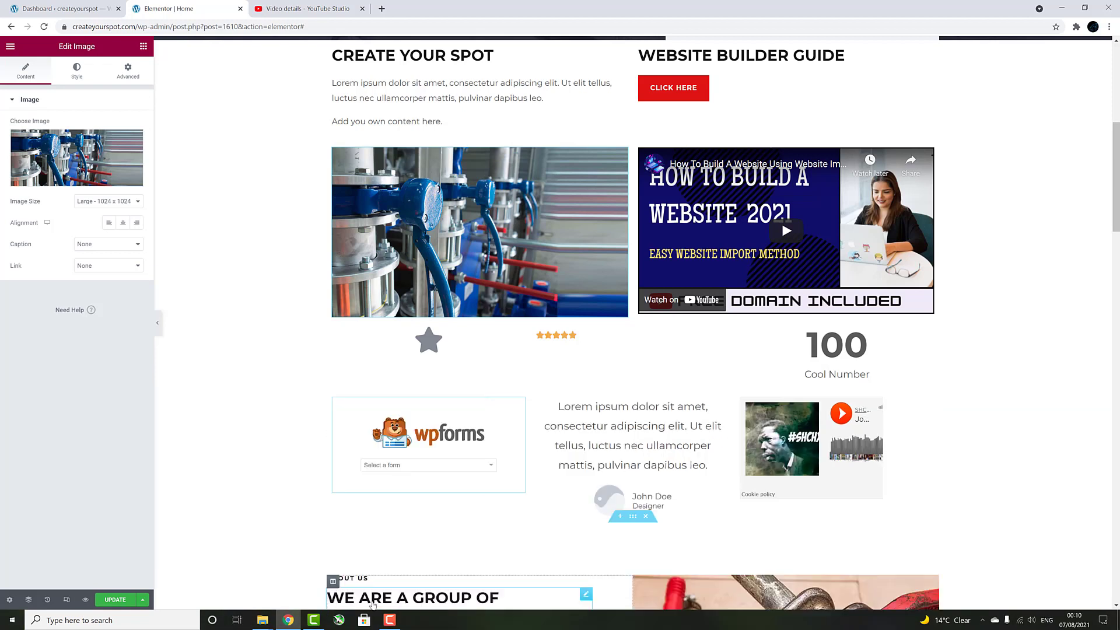
pyautogui.rightClick(503, 463)
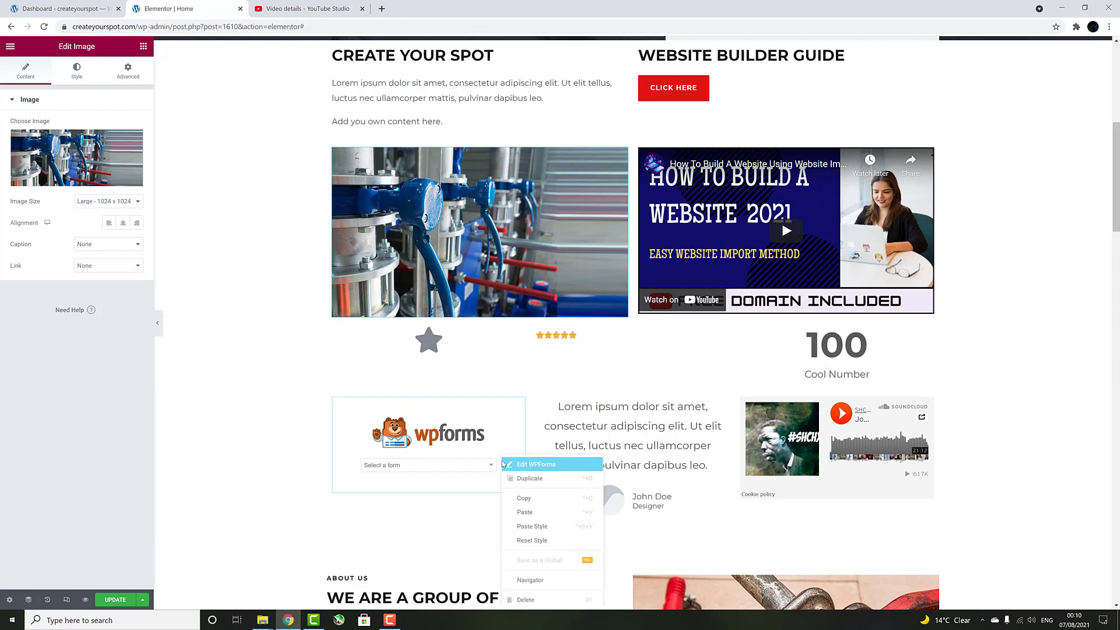
pyautogui.click(521, 601)
pyautogui.rightClick(565, 459)
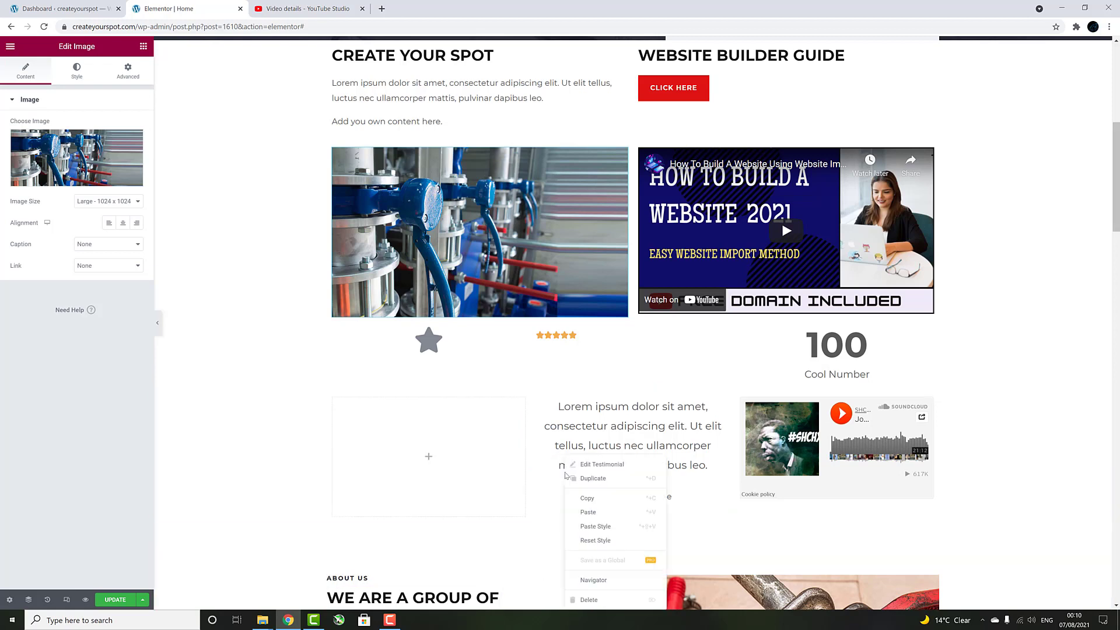
pyautogui.click(598, 601)
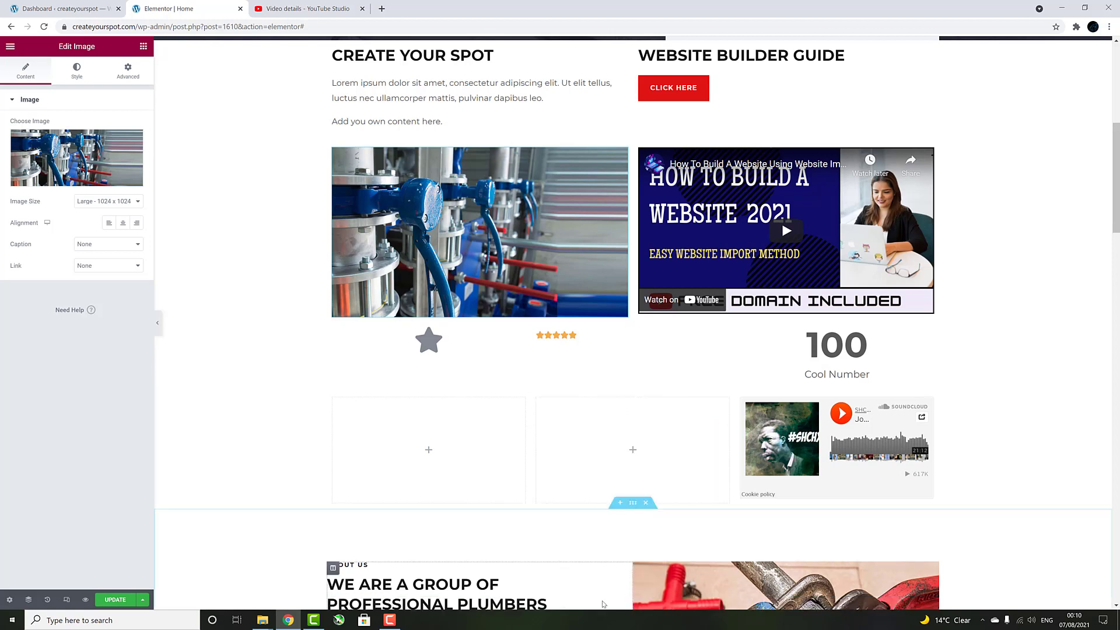
pyautogui.rightClick(784, 494)
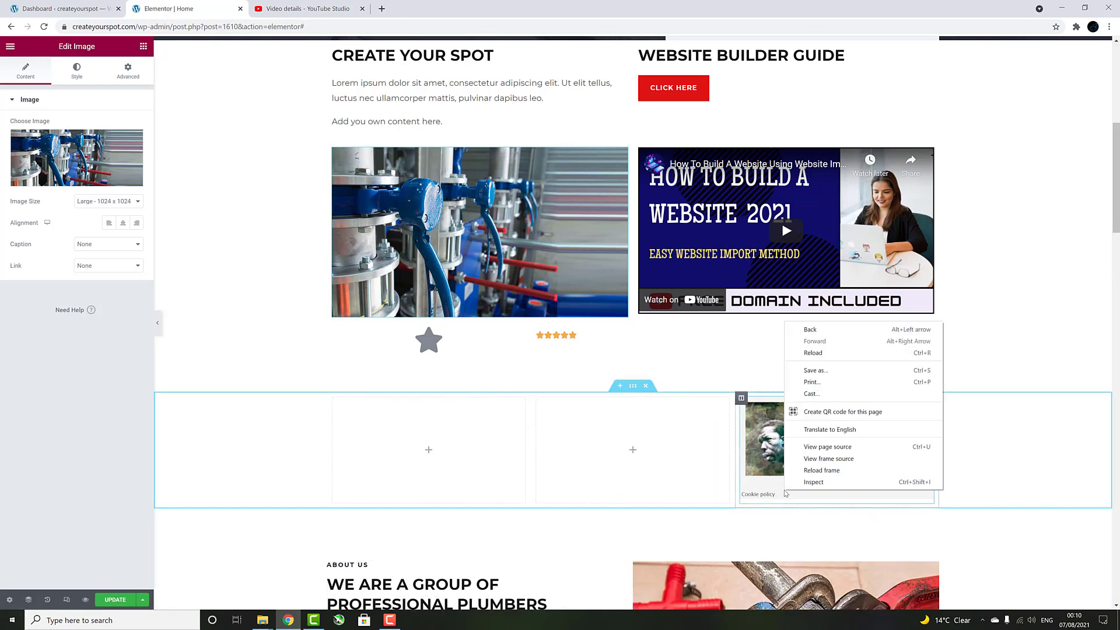
pyautogui.rightClick(756, 506)
pyautogui.click(770, 601)
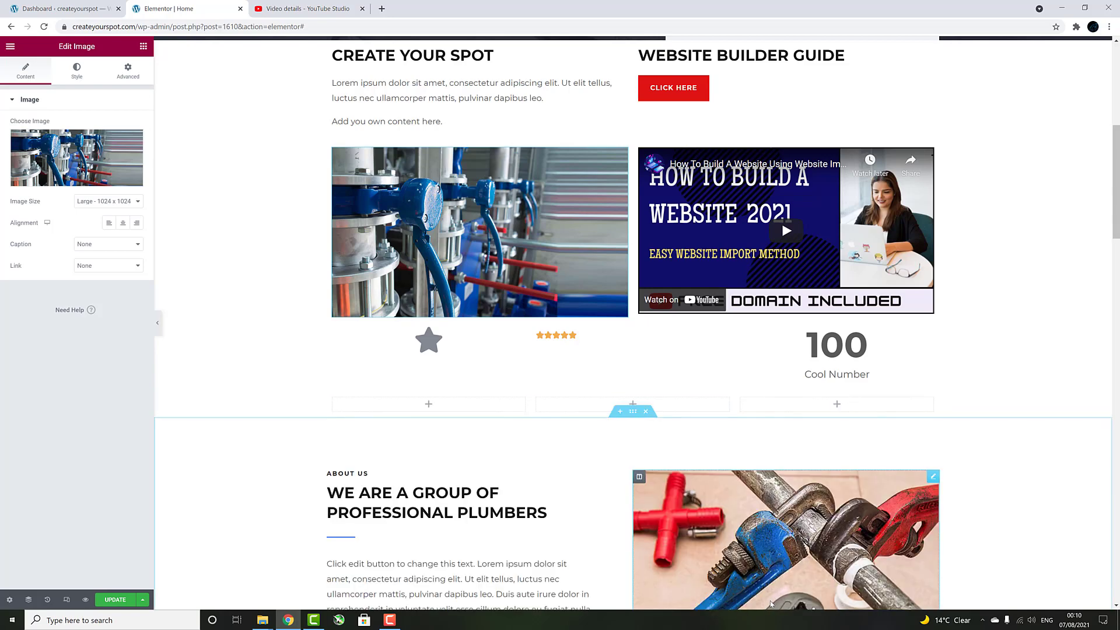
# Step: Show History, then delete the empty, star/counter, image/video and Create Your Spot sections
pyautogui.hotkey('ctrl', 'h')
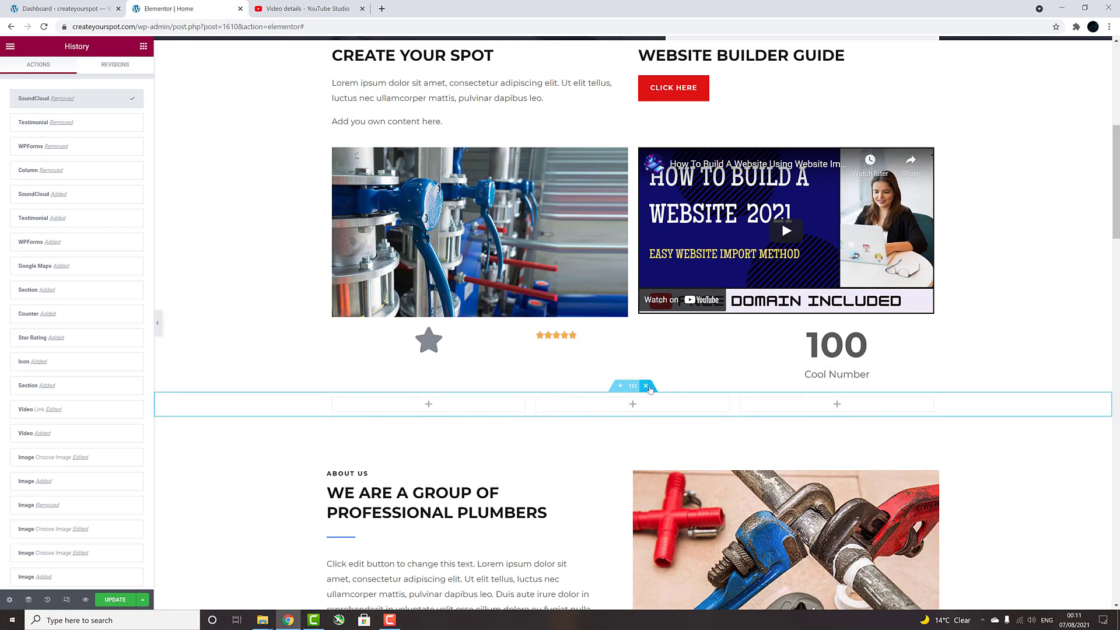
pyautogui.click(646, 386)
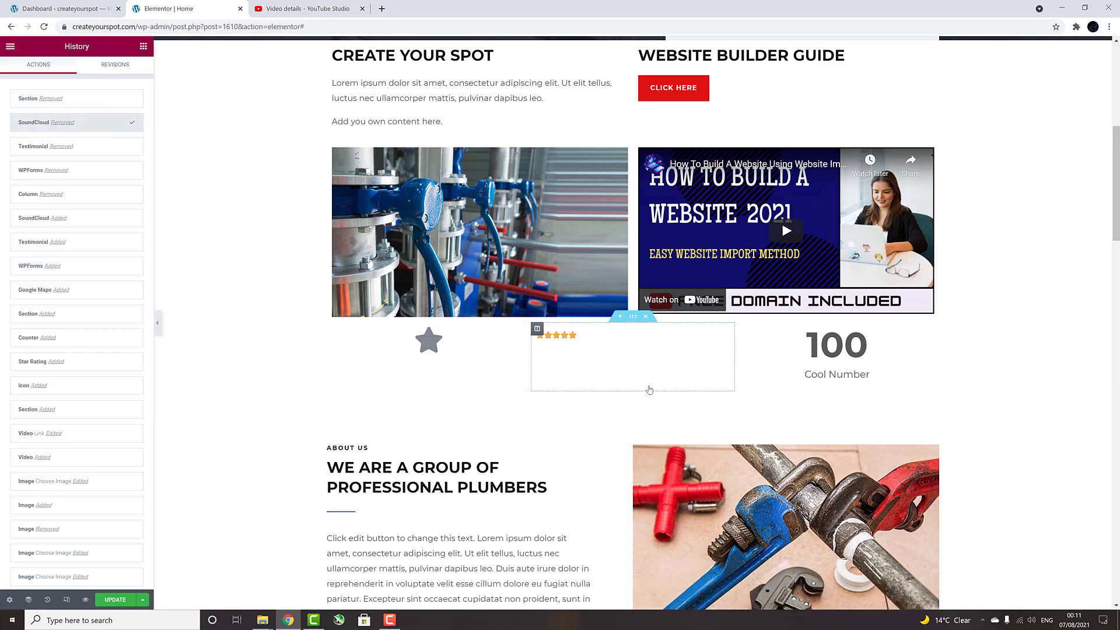
pyautogui.click(646, 316)
pyautogui.scroll(1, 656, 203)
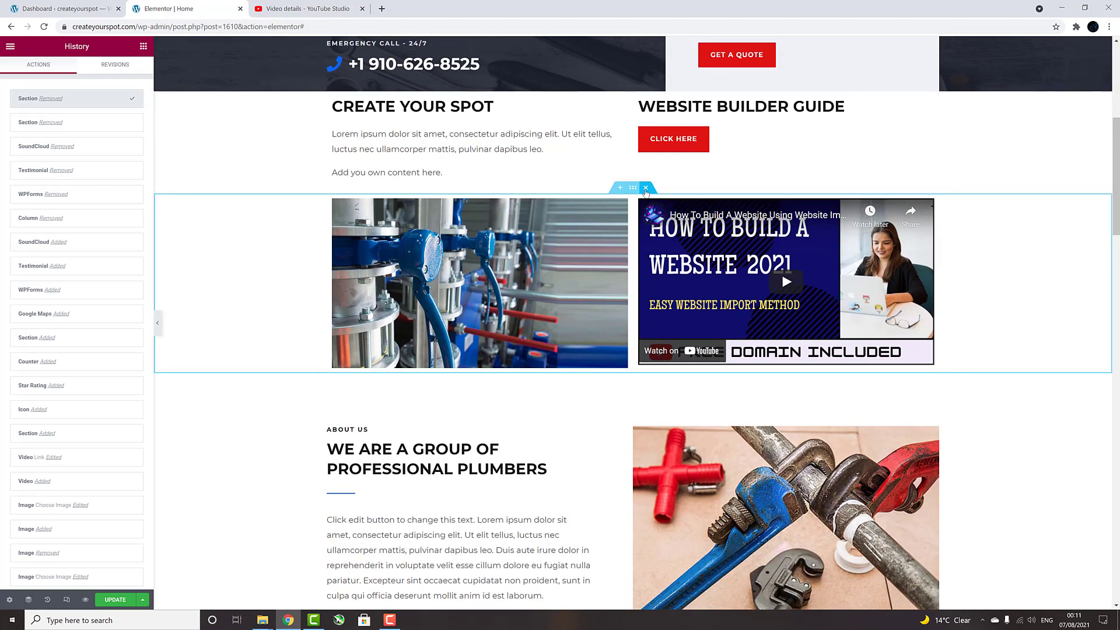
pyautogui.click(645, 187)
pyautogui.scroll(1, 634, 159)
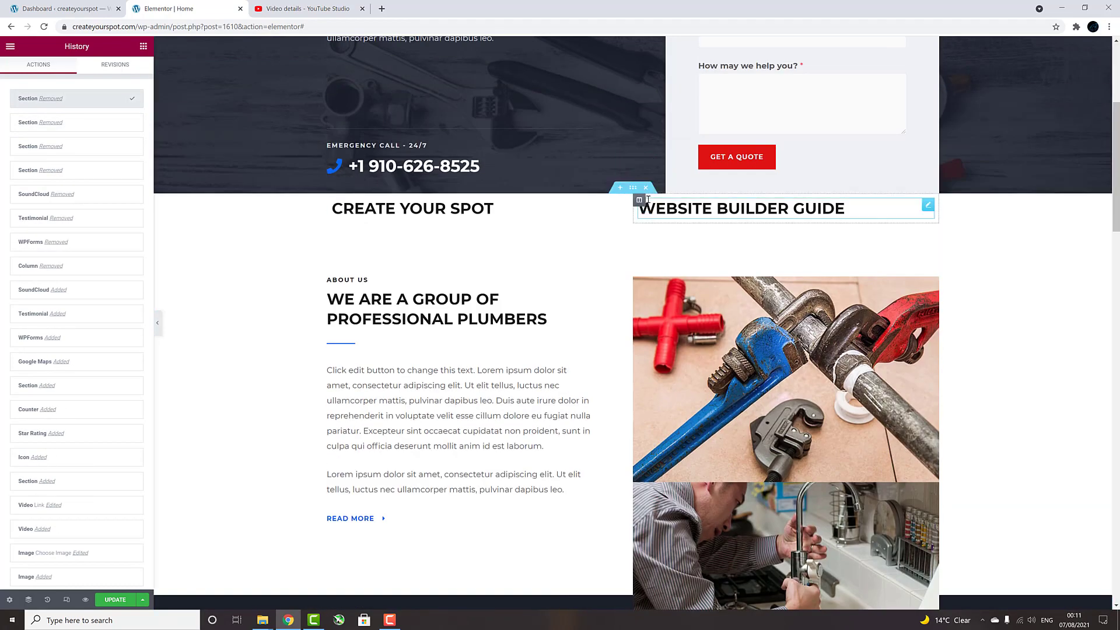
pyautogui.click(645, 187)
pyautogui.scroll(3, 556, 351)
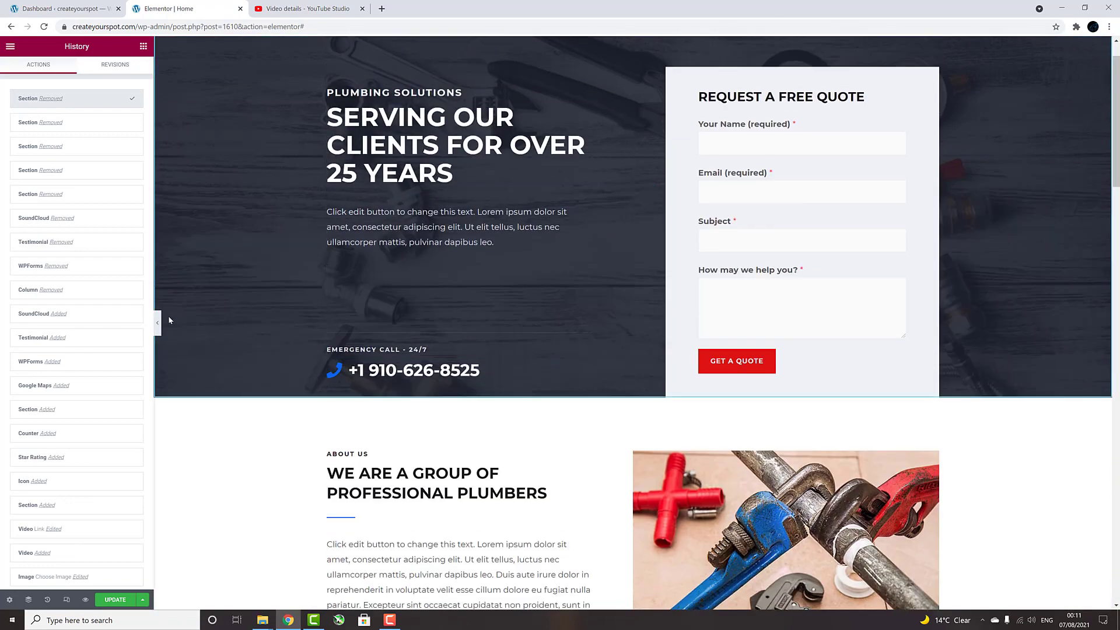
pyautogui.click(157, 323)
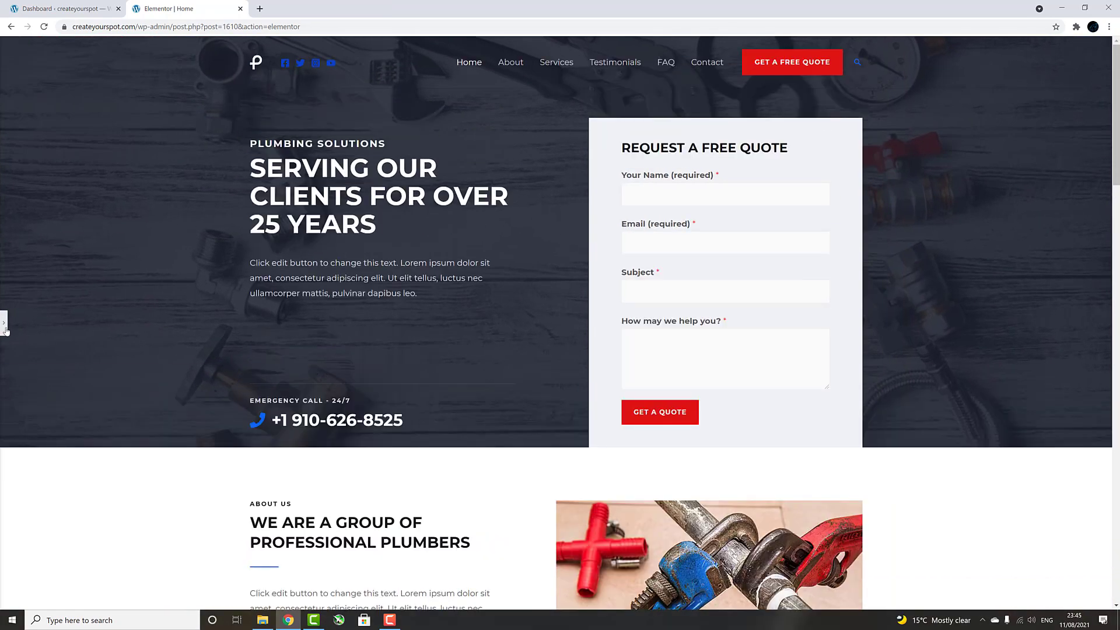
# Step: Preview the Posts, Login and Nav Menu Pro widgets, then launch the Nav Menu demo page
pyautogui.click(4, 327)
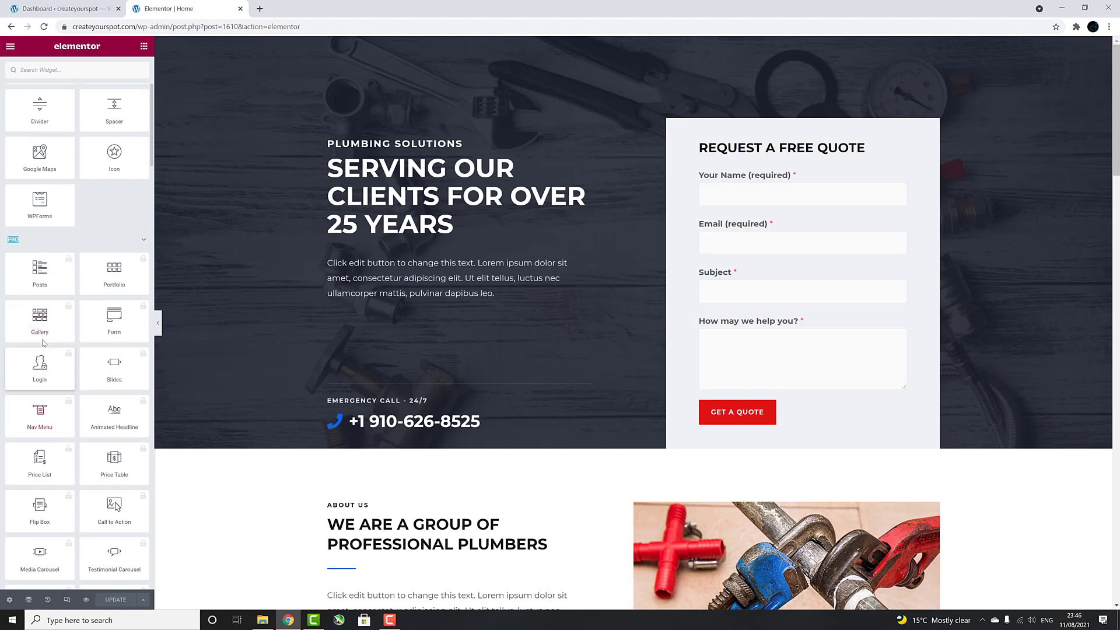
pyautogui.click(53, 282)
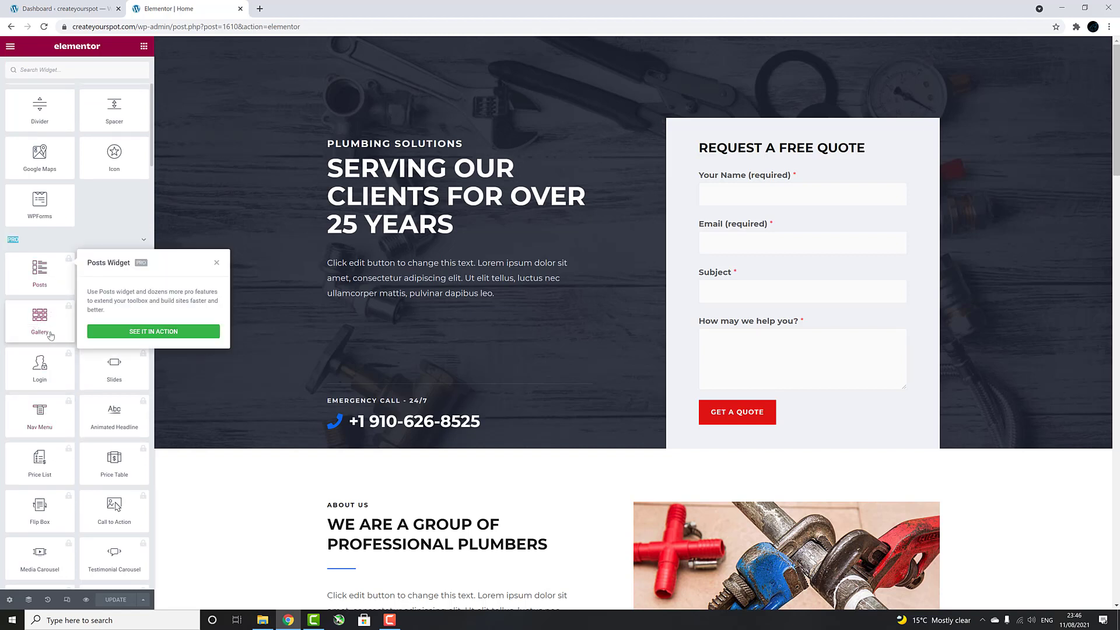
pyautogui.click(55, 371)
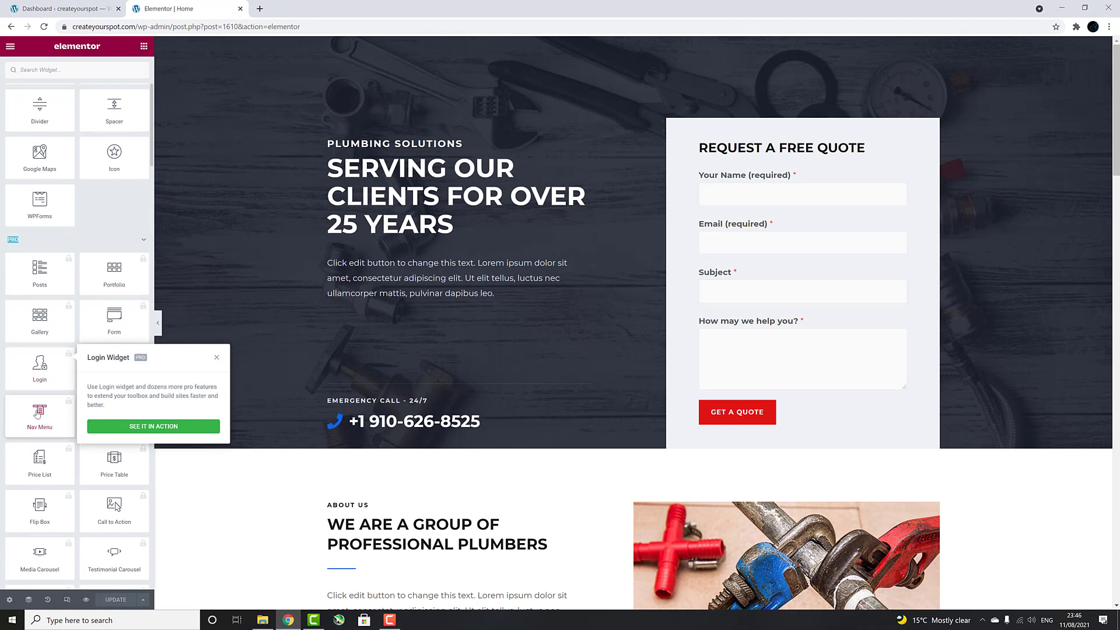
pyautogui.click(36, 412)
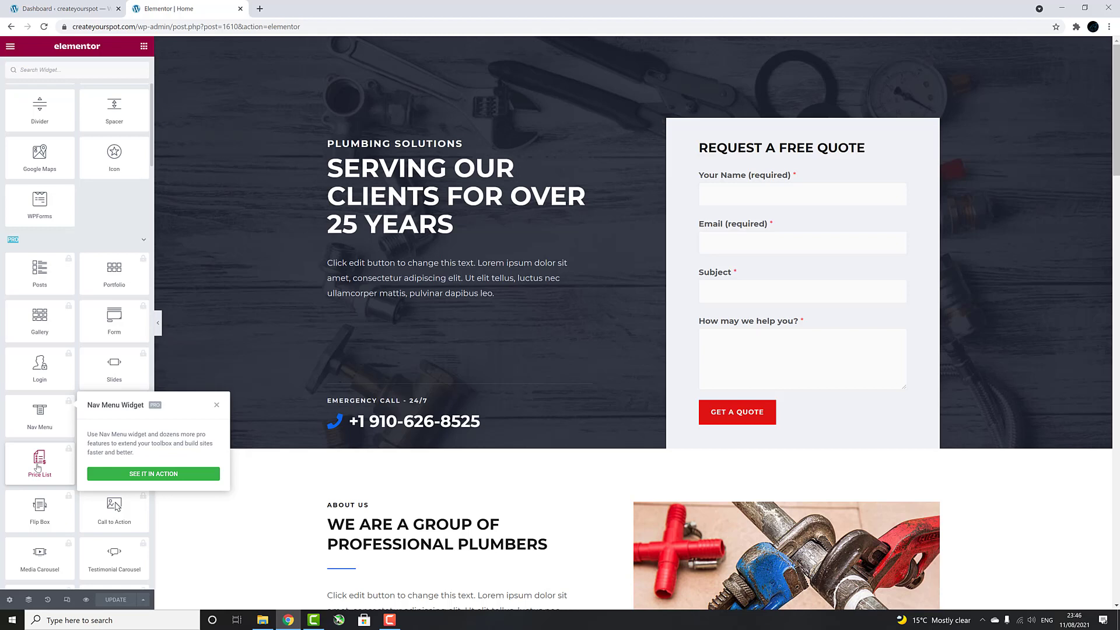
pyautogui.click(140, 474)
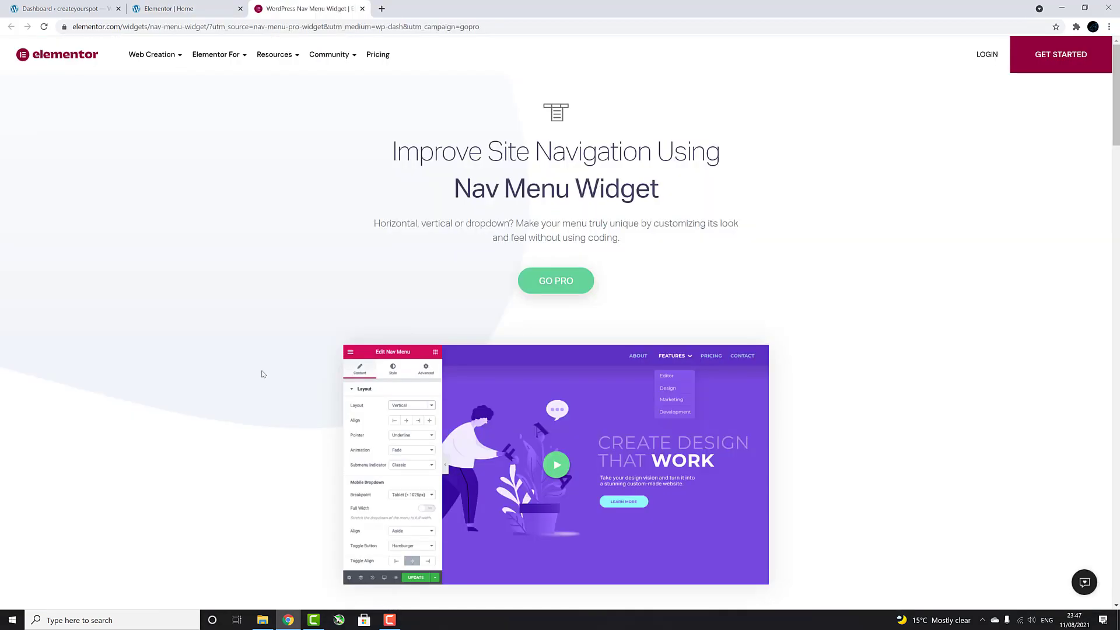
# Step: Go to the Elementor Pro pricing page from the Nav Menu Widget page
pyautogui.click(555, 281)
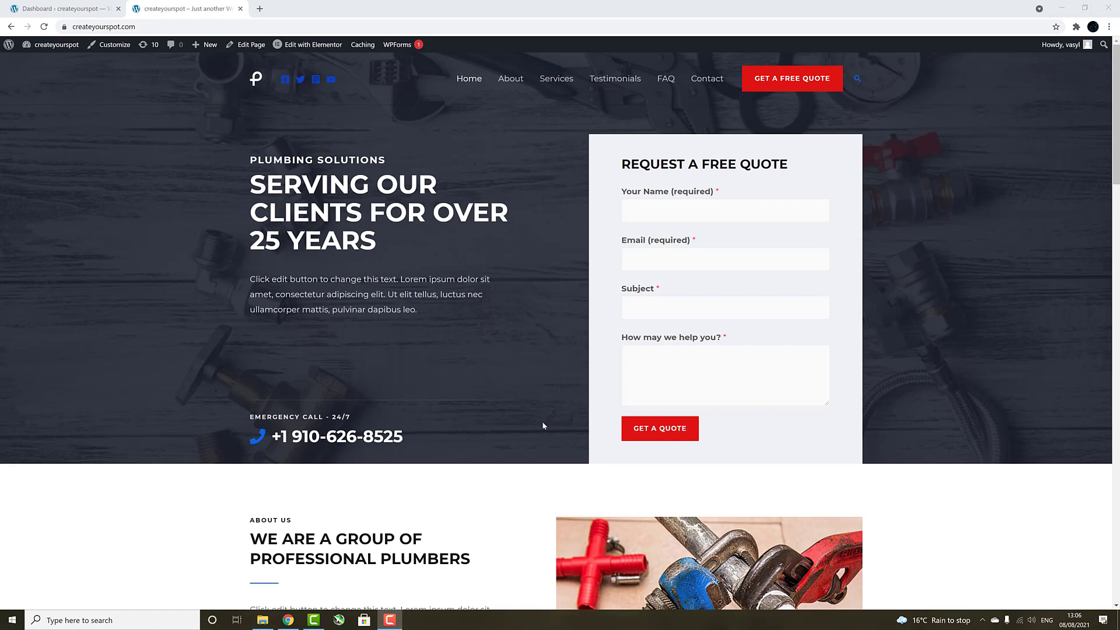
# Step: Go to the live Services page and open it in the Elementor editor
pyautogui.click(518, 465)
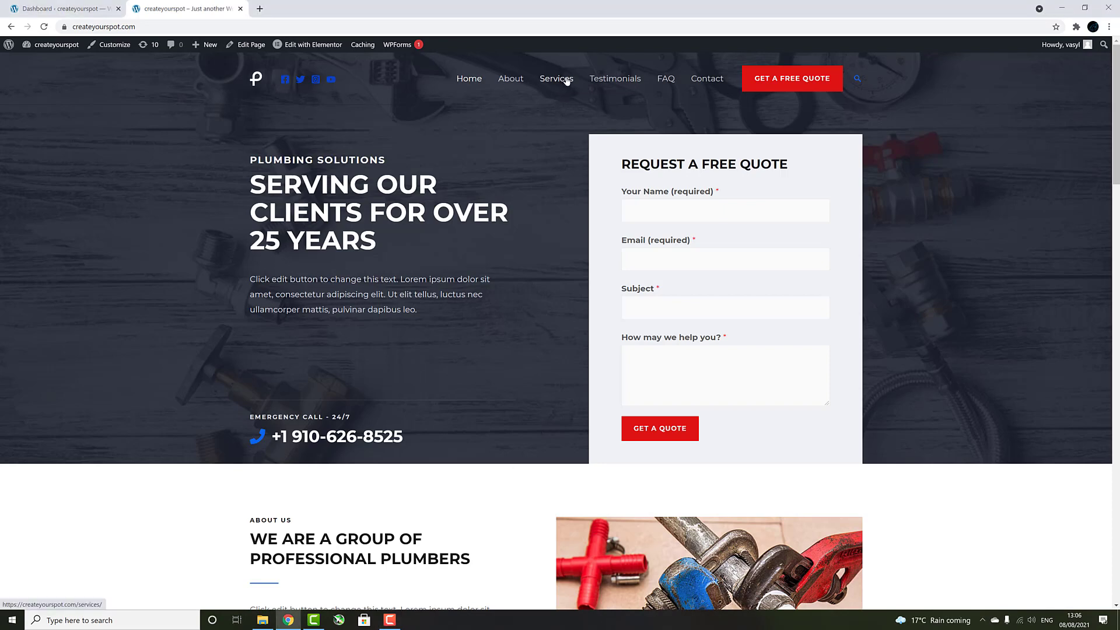
pyautogui.click(565, 81)
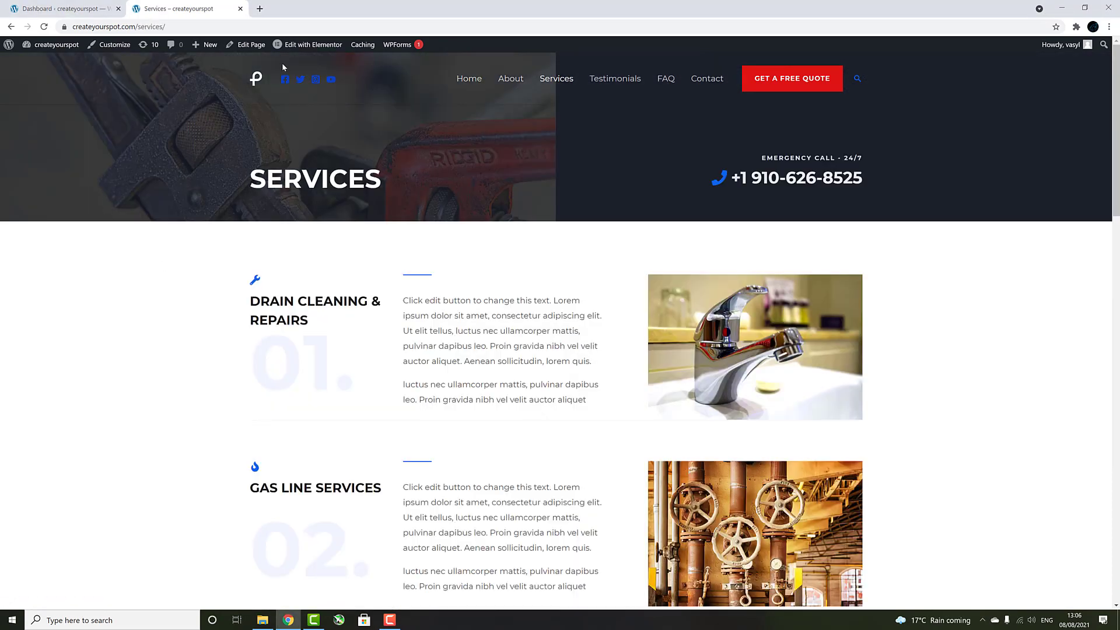
pyautogui.moveTo(309, 45)
pyautogui.click(303, 64)
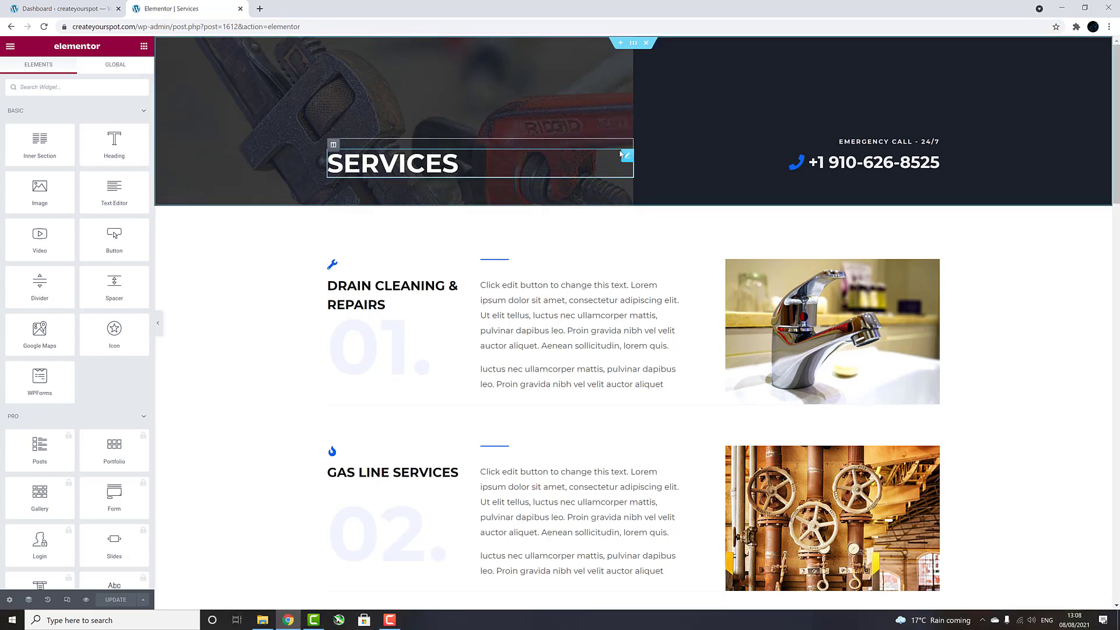
# Step: Inspect the SERVICES heading's Content, Style and Advanced settings in Elementor
pyautogui.click(628, 154)
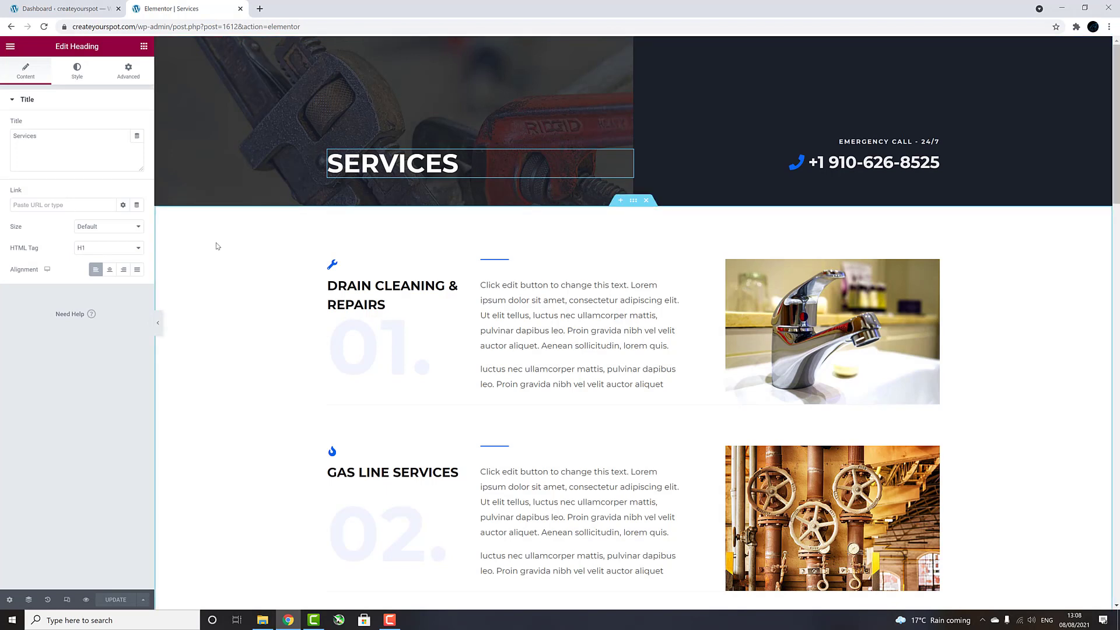
pyautogui.click(23, 71)
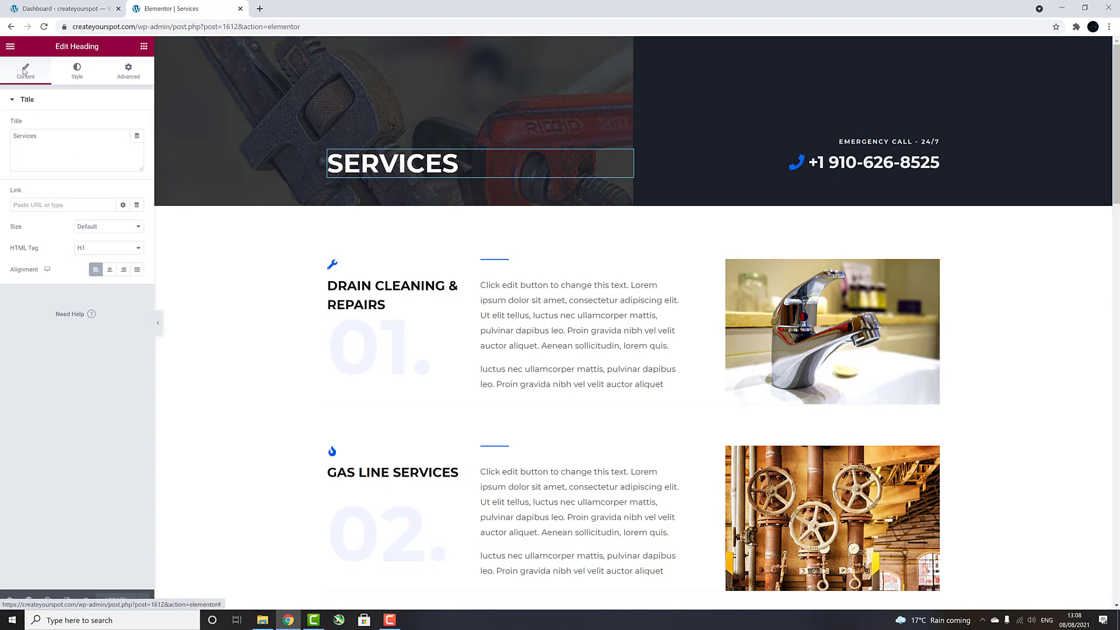
pyautogui.click(79, 75)
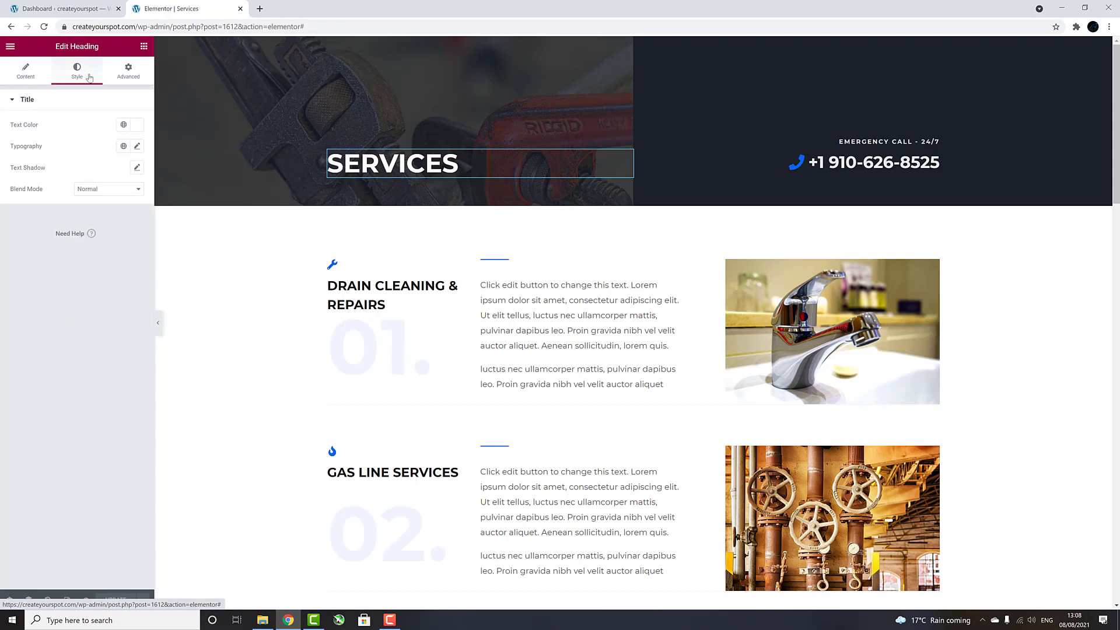
pyautogui.click(129, 74)
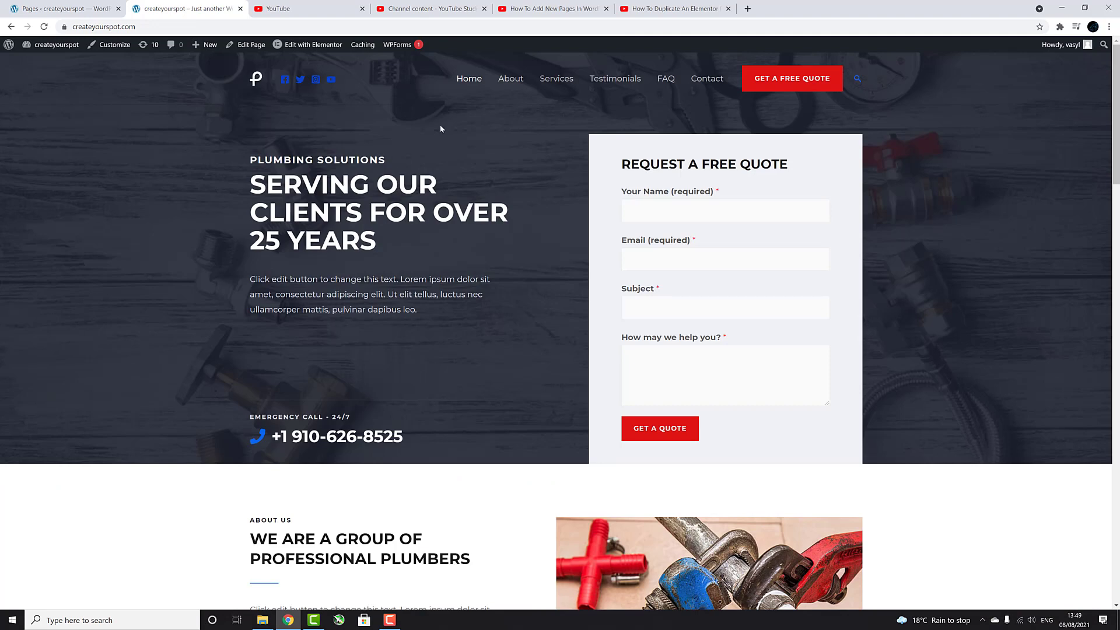
pyautogui.click(533, 11)
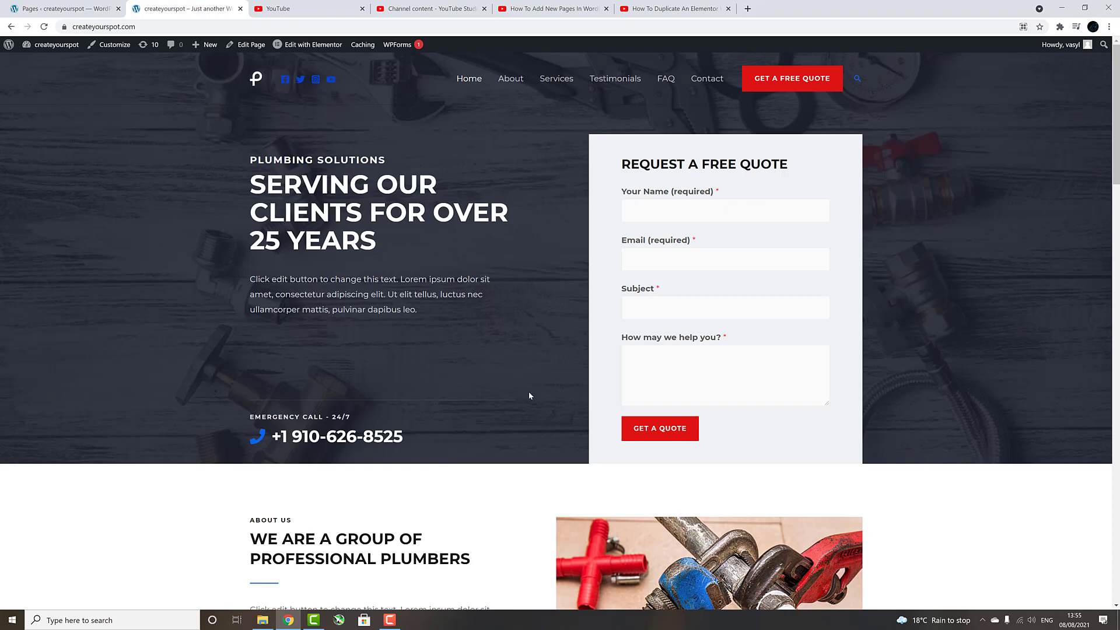
# Step: Play the How To Duplicate An Elementor Page tutorial in full screen
pyautogui.click(662, 7)
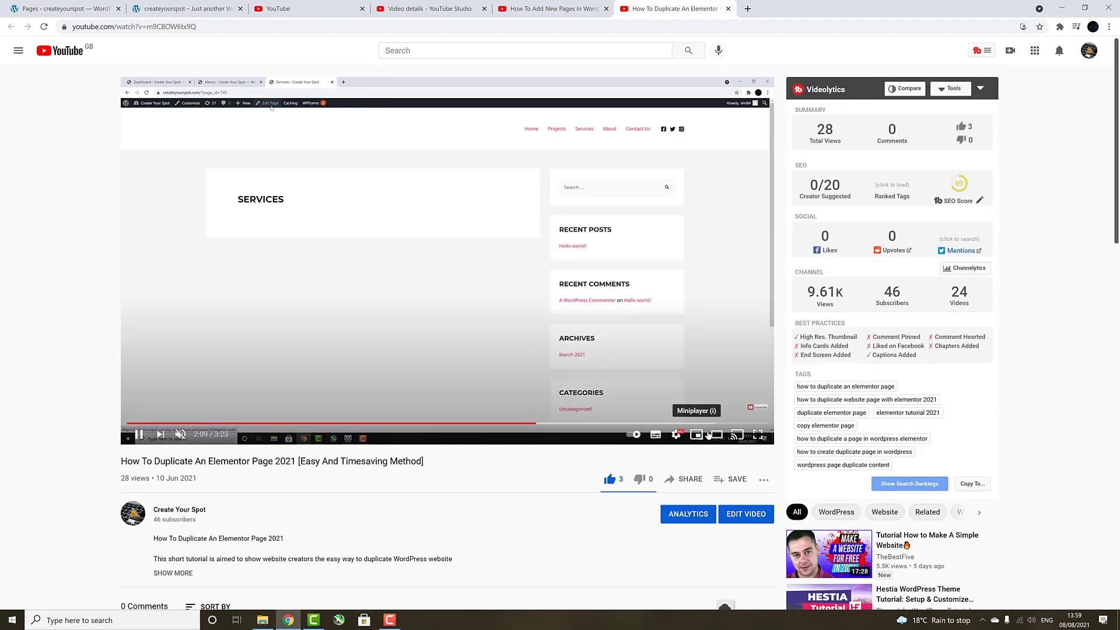
pyautogui.click(758, 439)
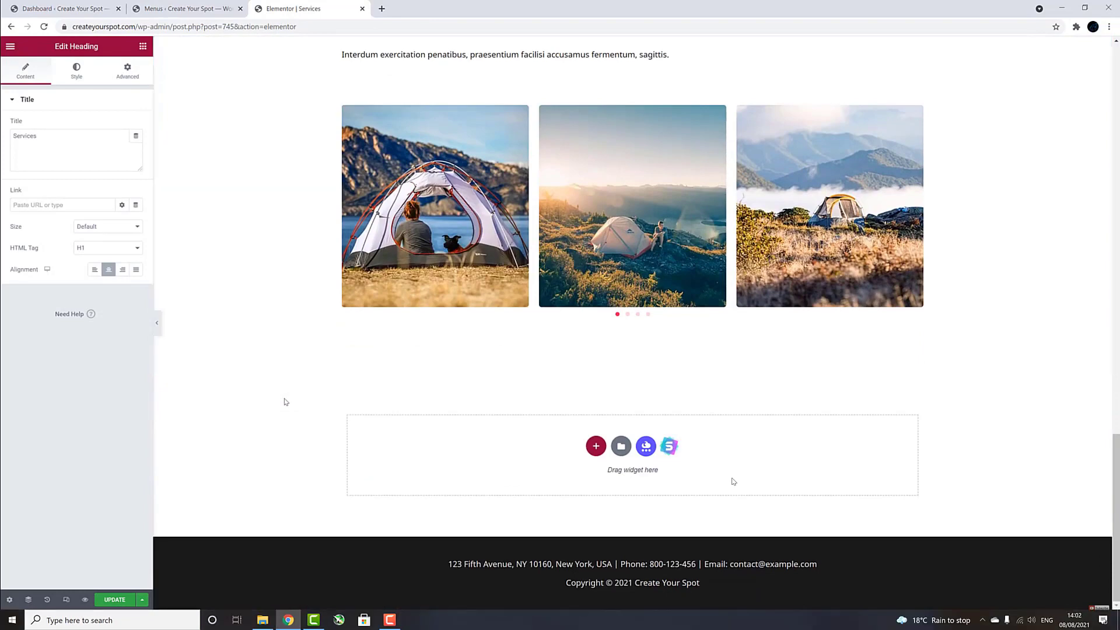
# Step: Exit full-screen playback of the tutorial video
pyautogui.press('Escape')
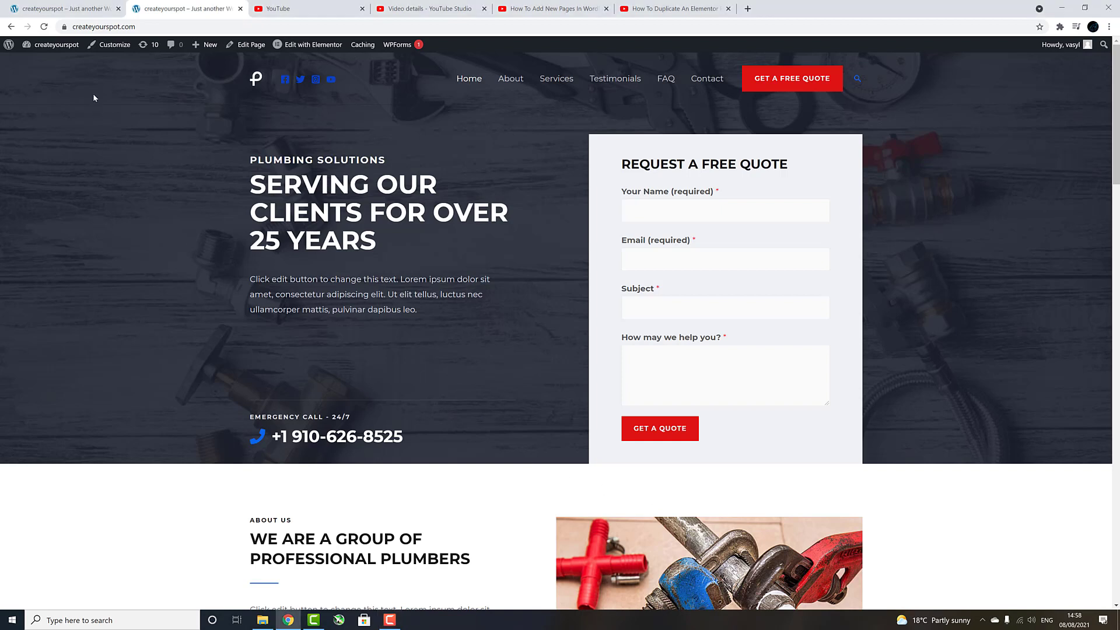
# Step: Go to the Dashboard's Installed Plugins list and scroll down to WPForms Lite
pyautogui.moveTo(58, 47)
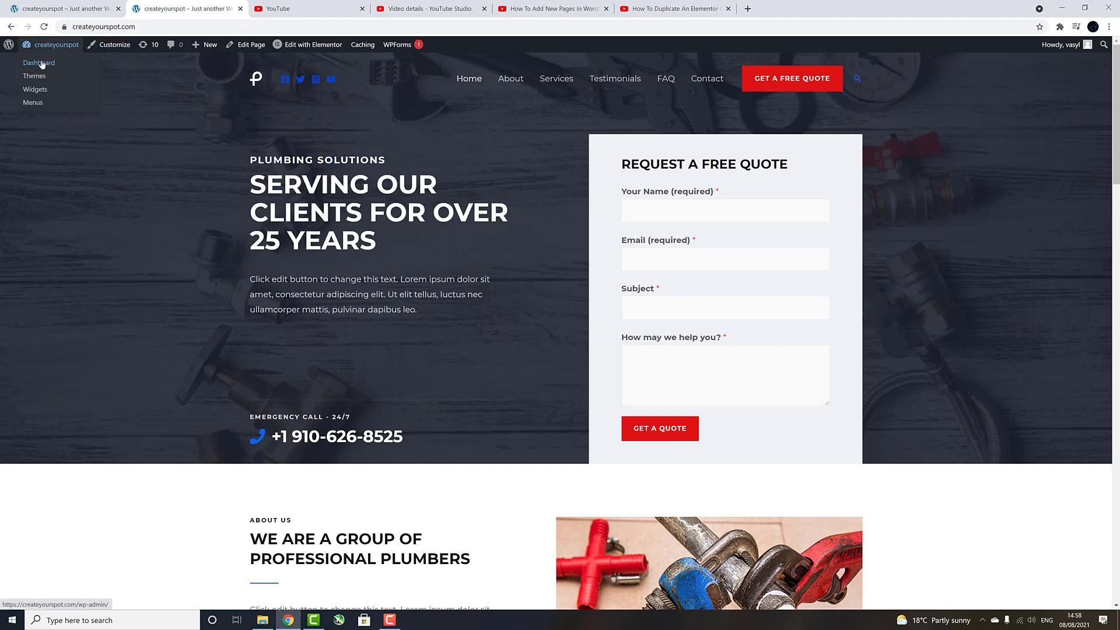
pyautogui.click(41, 63)
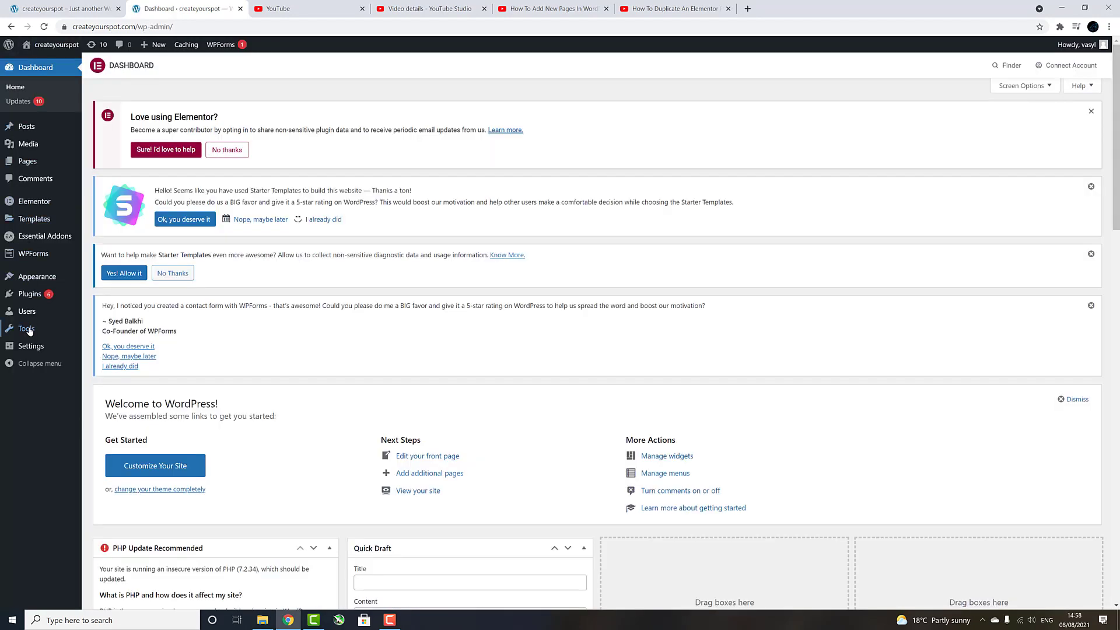
pyautogui.moveTo(33, 296)
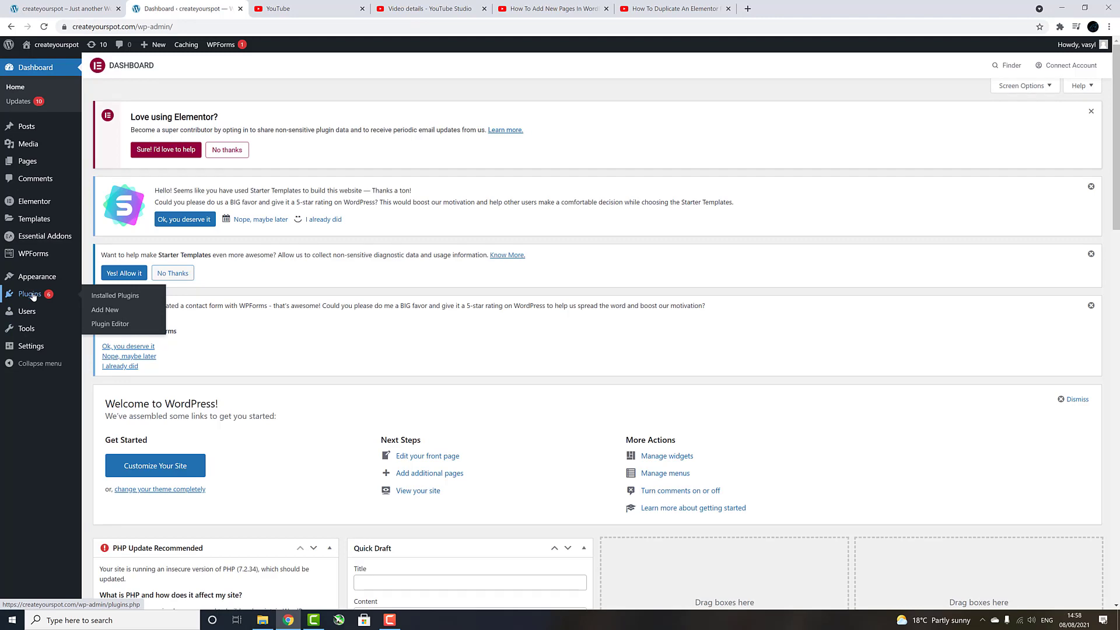
pyautogui.click(115, 296)
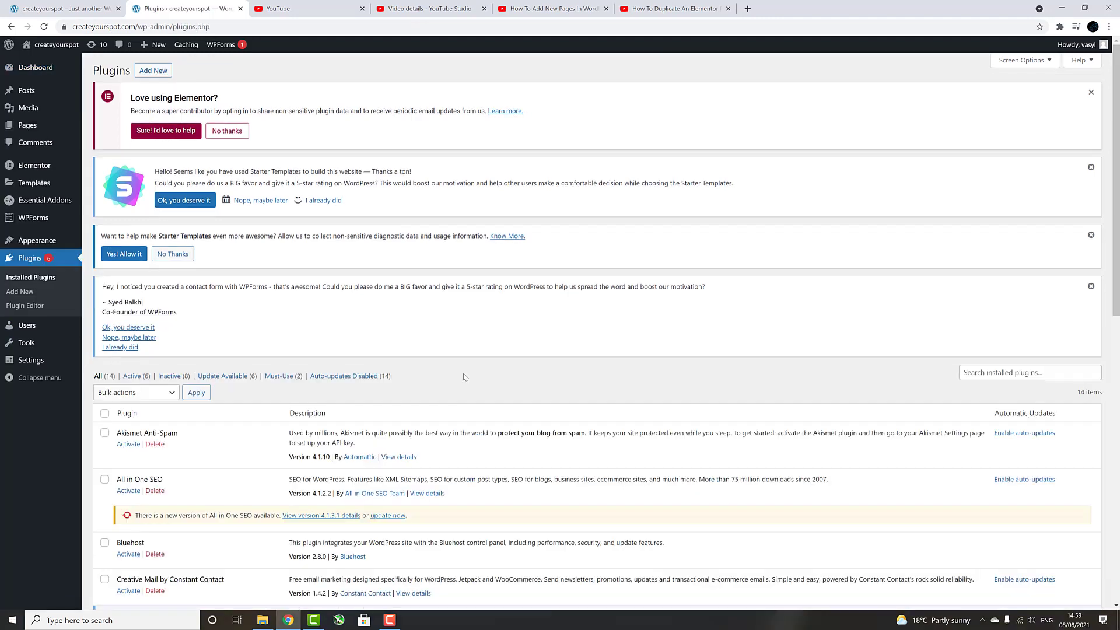
pyautogui.scroll(-12, 405, 351)
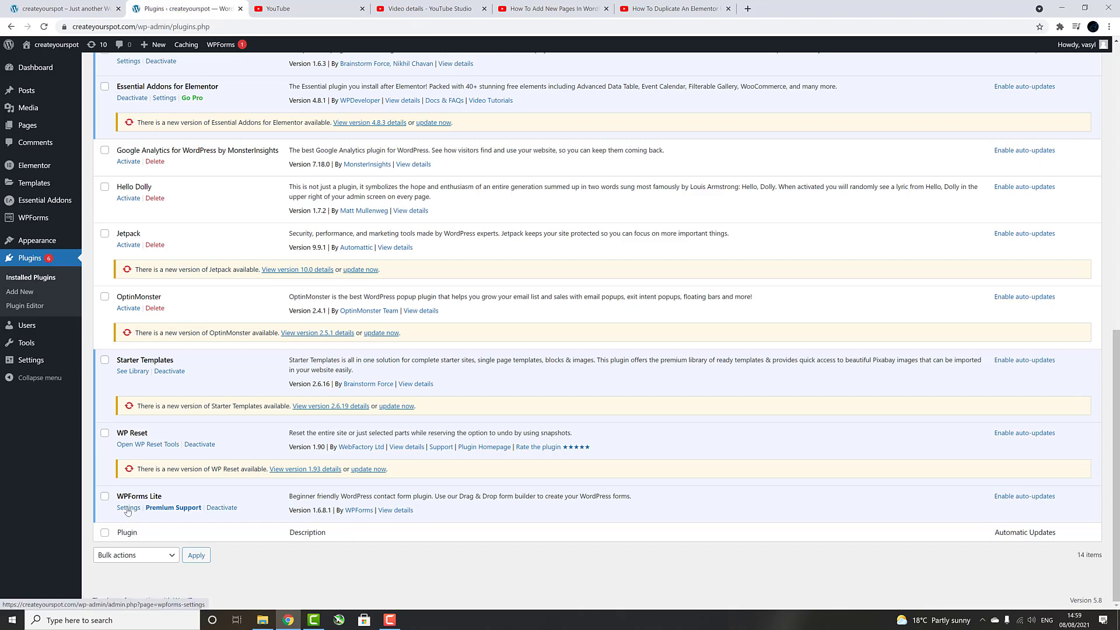
# Step: Open WPForms' All Forms list and edit Contact Form 1
pyautogui.click(127, 507)
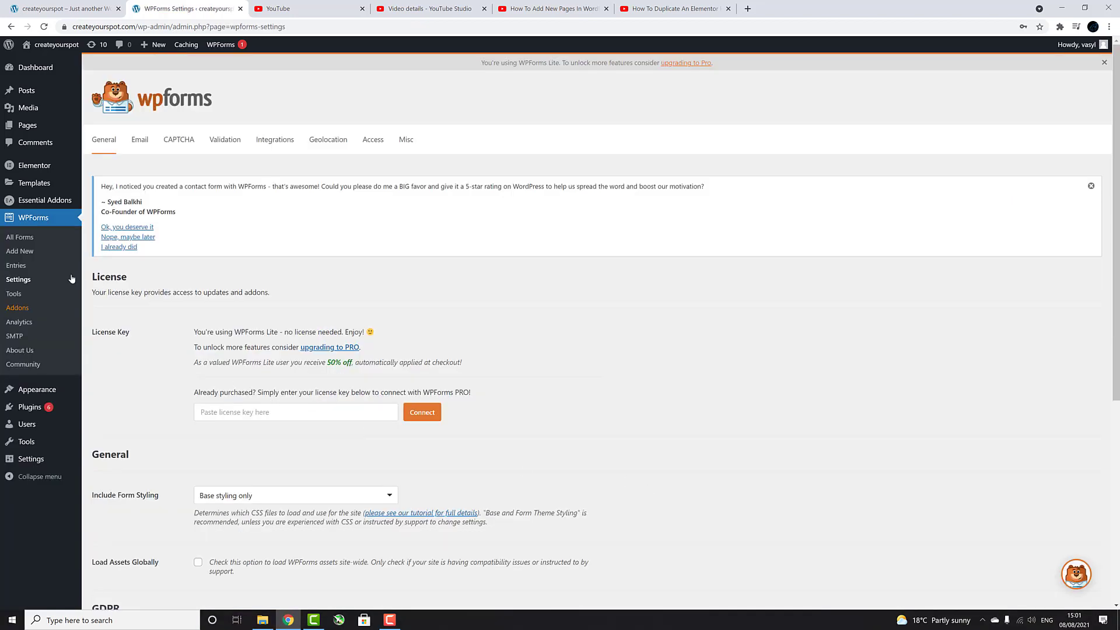
pyautogui.click(23, 238)
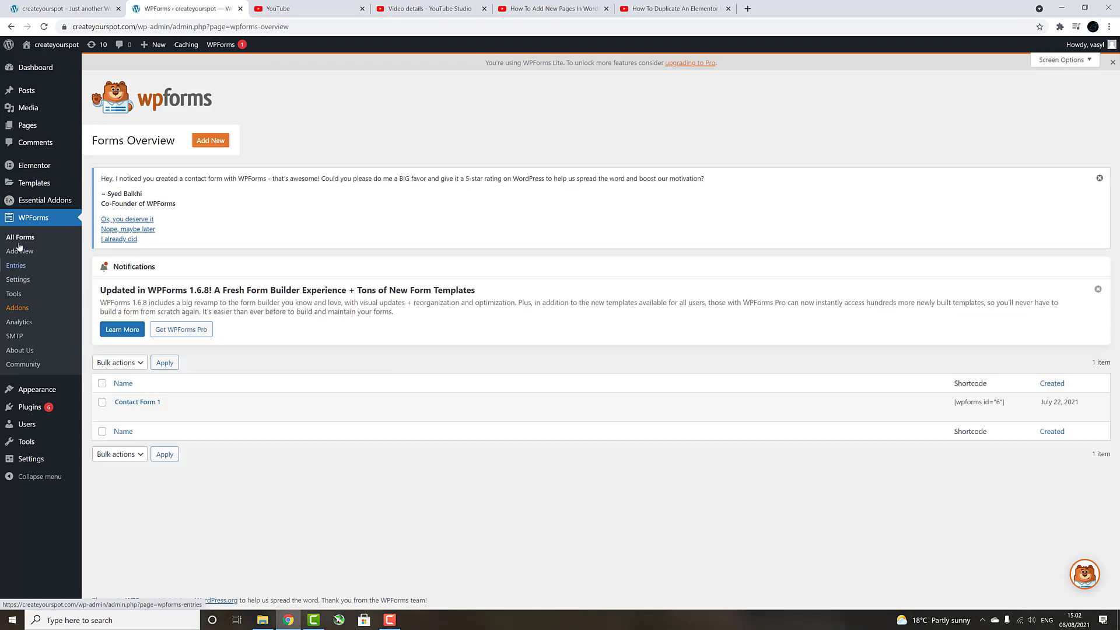
pyautogui.moveTo(146, 408)
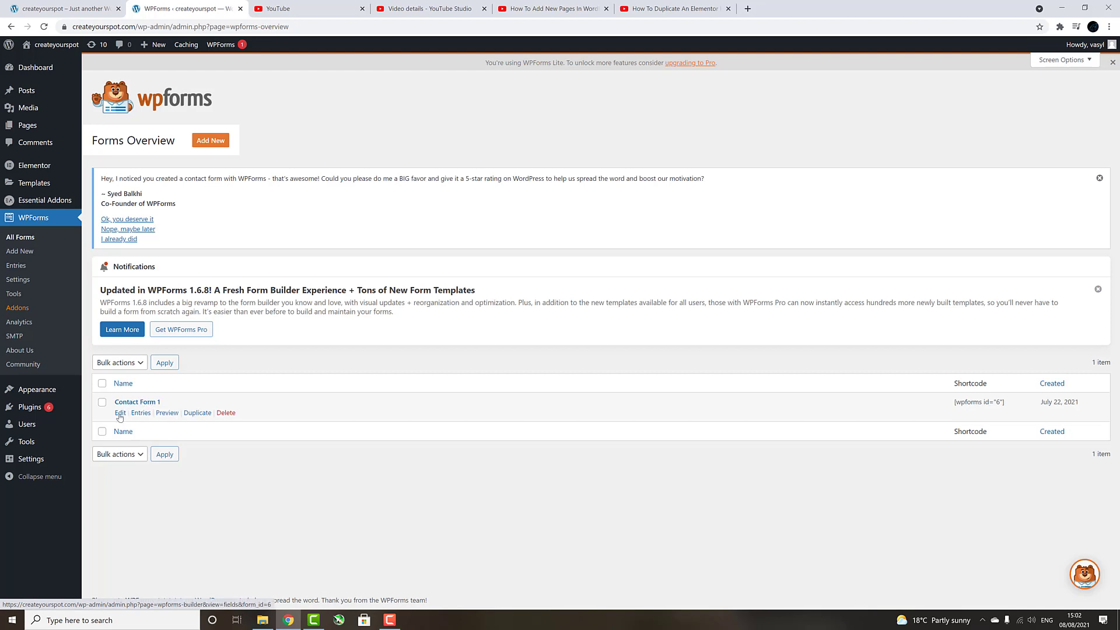
pyautogui.click(120, 413)
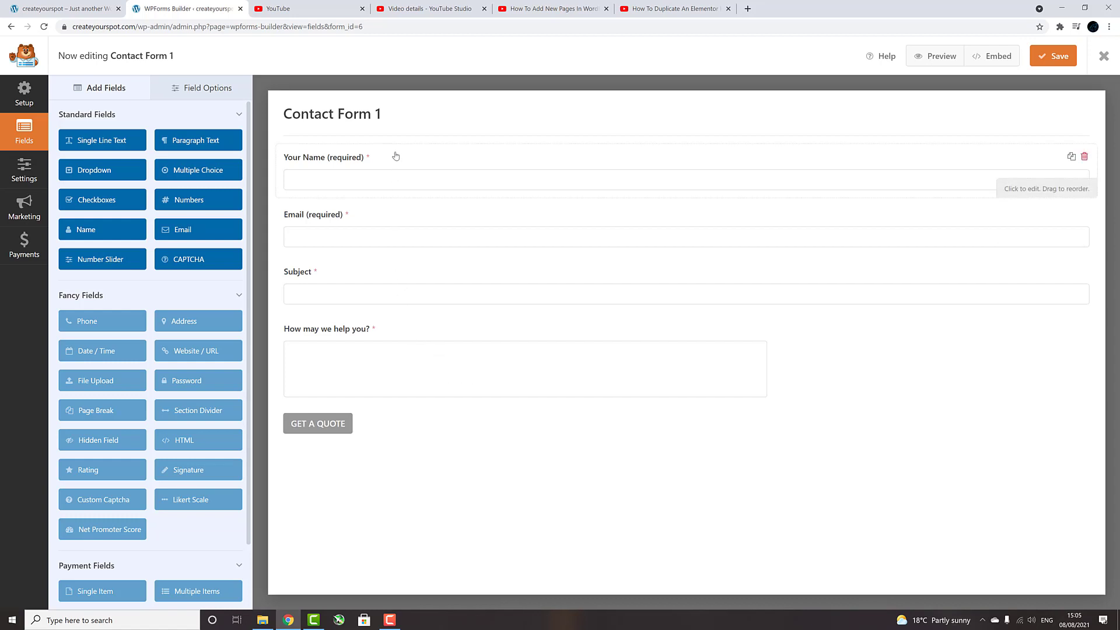
pyautogui.moveTo(397, 159); pyautogui.dragTo(388, 213)
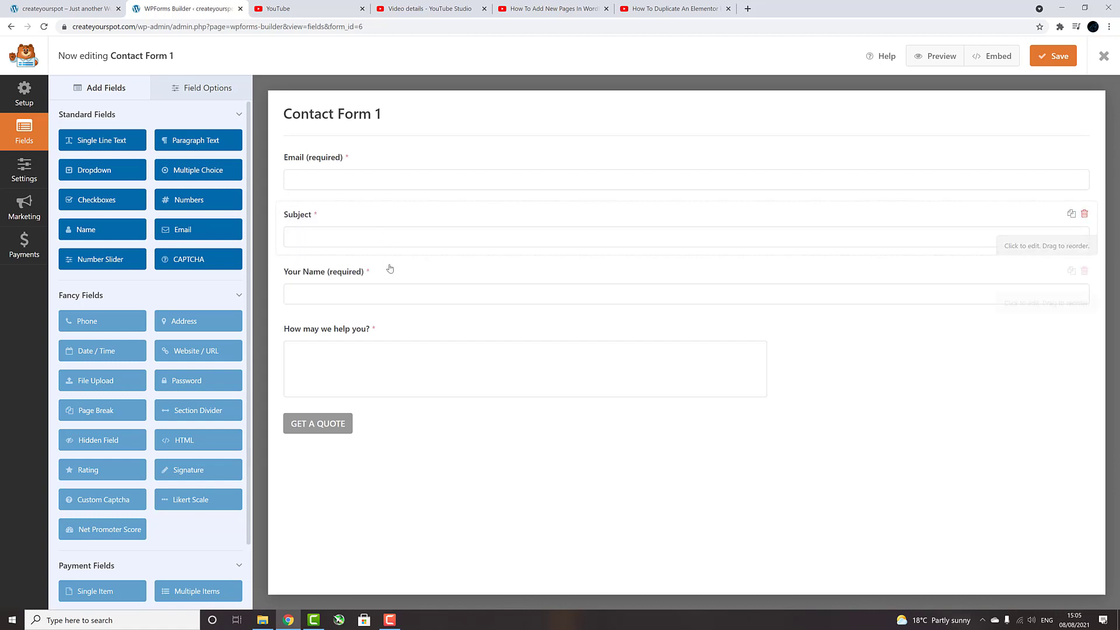
pyautogui.moveTo(387, 268); pyautogui.dragTo(394, 177)
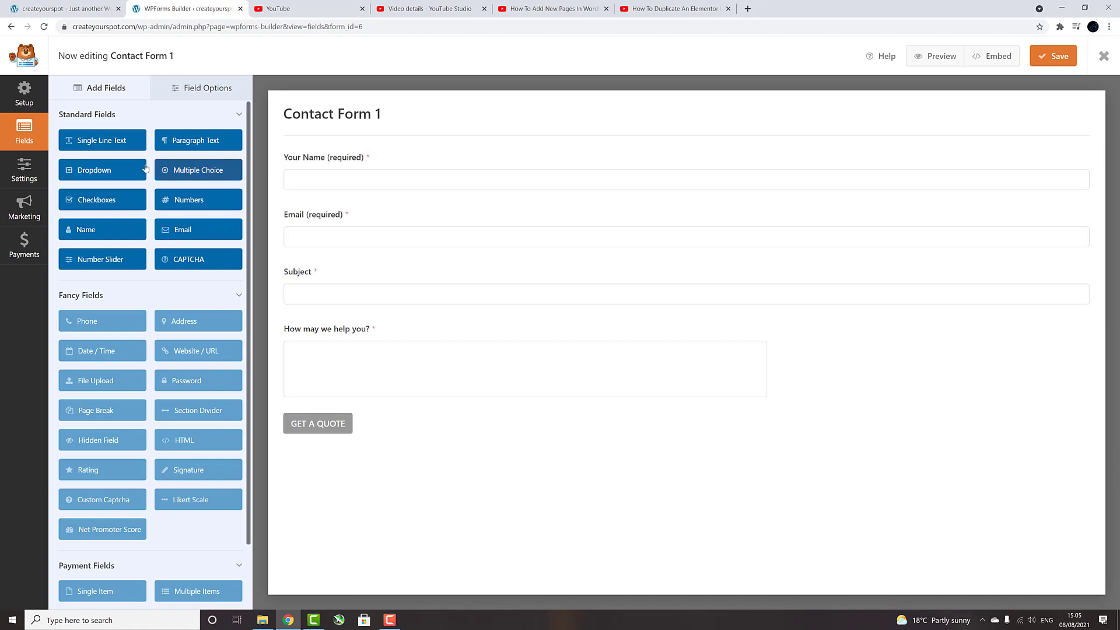
pyautogui.moveTo(120, 171); pyautogui.dragTo(413, 263)
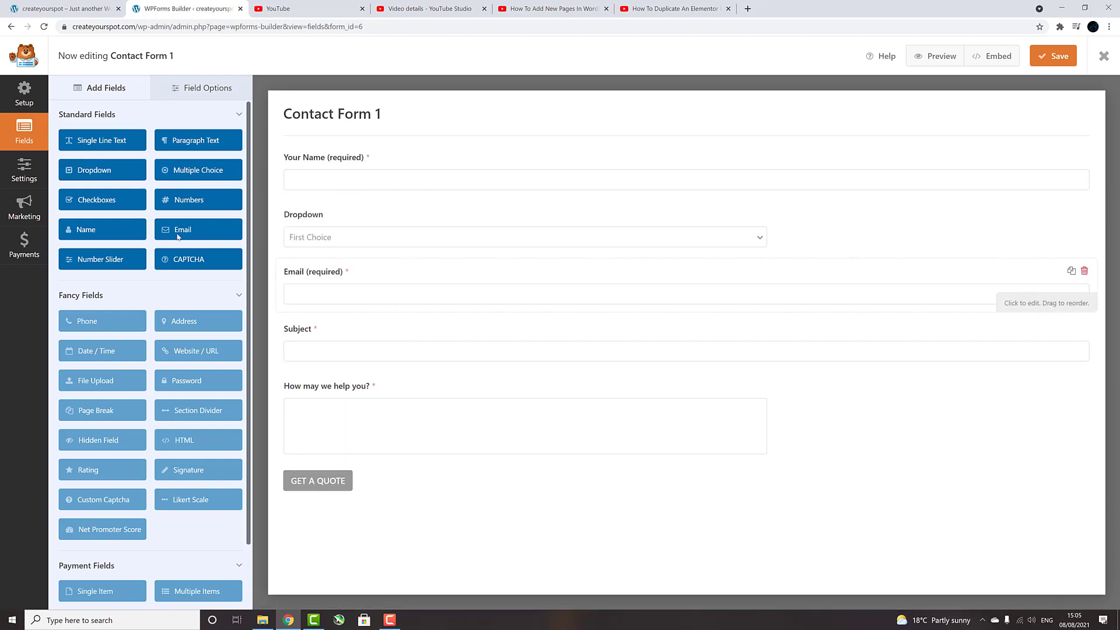
pyautogui.moveTo(182, 228); pyautogui.dragTo(471, 355)
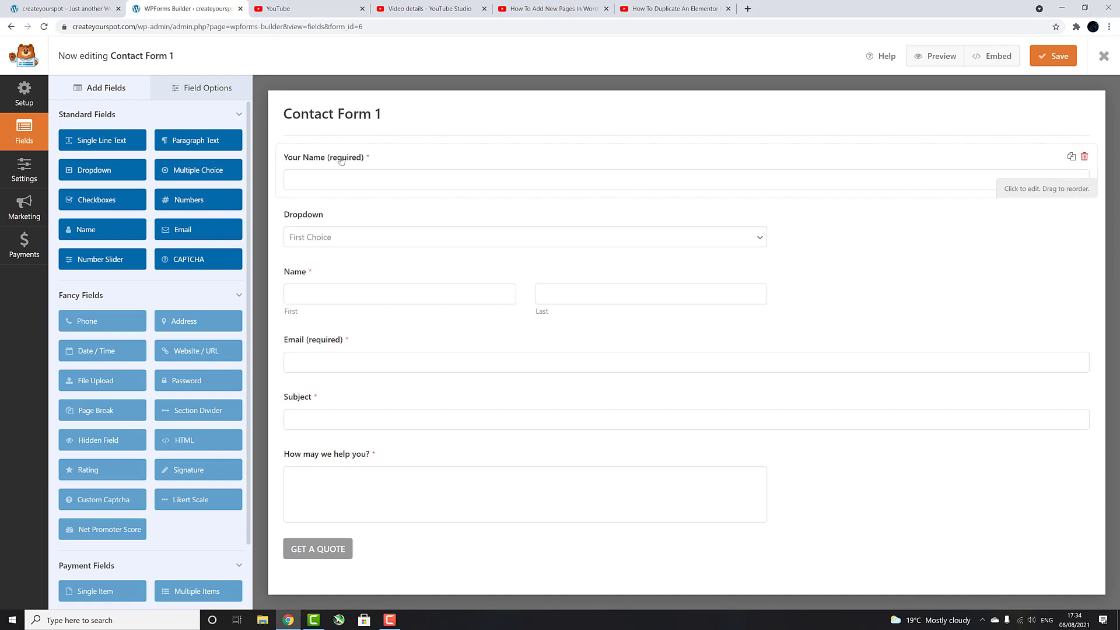
pyautogui.click(341, 160)
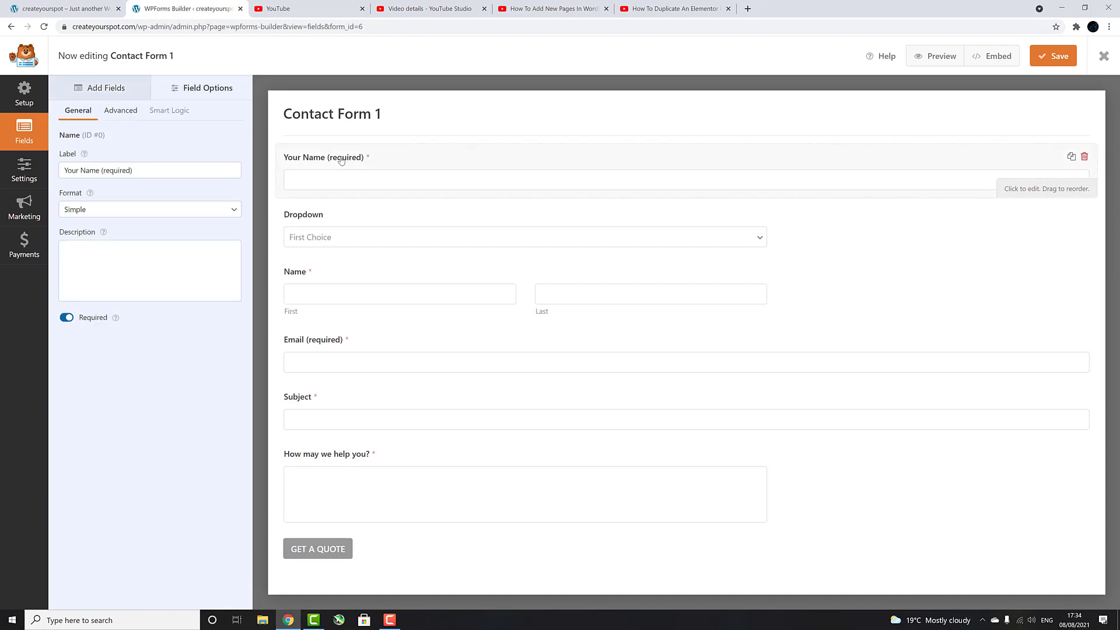
pyautogui.click(165, 169)
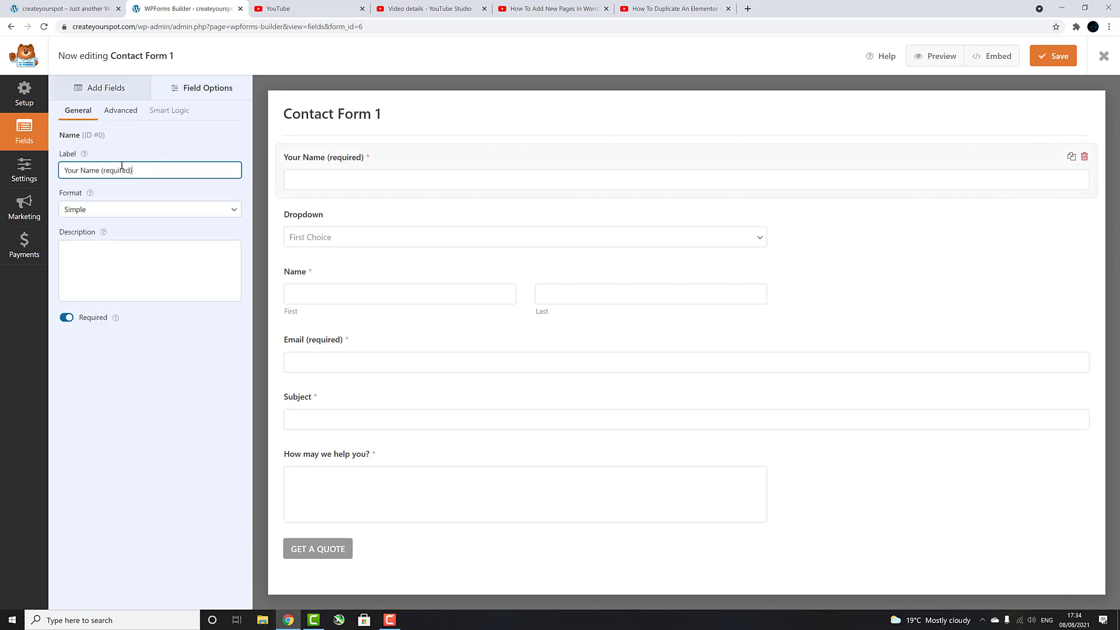
pyautogui.hotkey('ctrl', 'shift', 'Left')
pyautogui.hotkey('ctrl', 'shift', 'Left')
pyautogui.hotkey('ctrl', 'shift', 'Left')
pyautogui.write('Edit You')
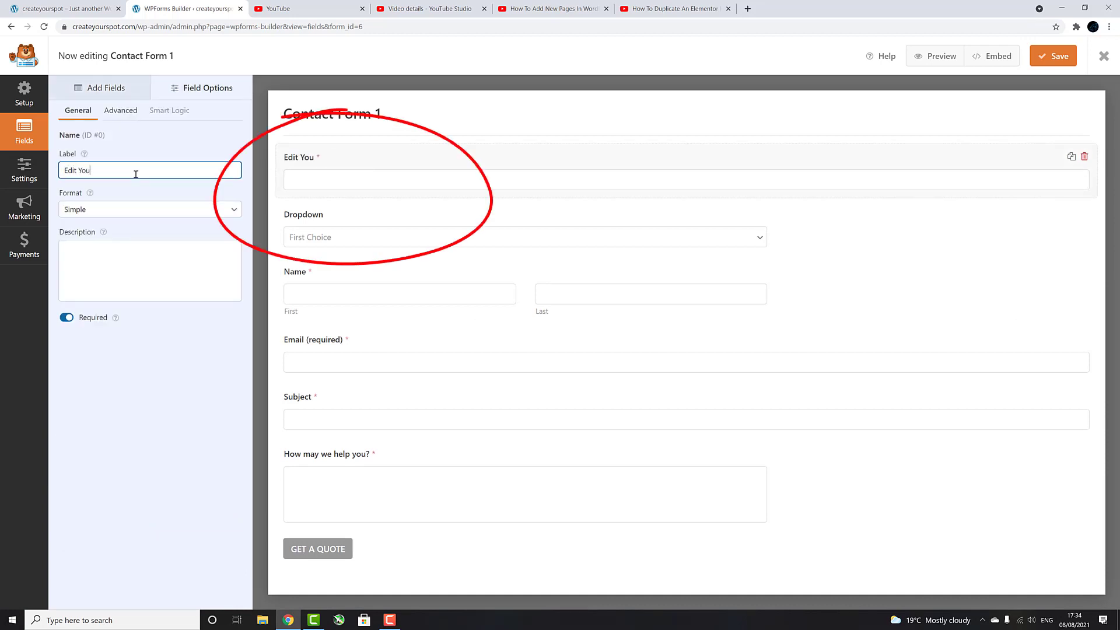
pyautogui.write('r Text Here')
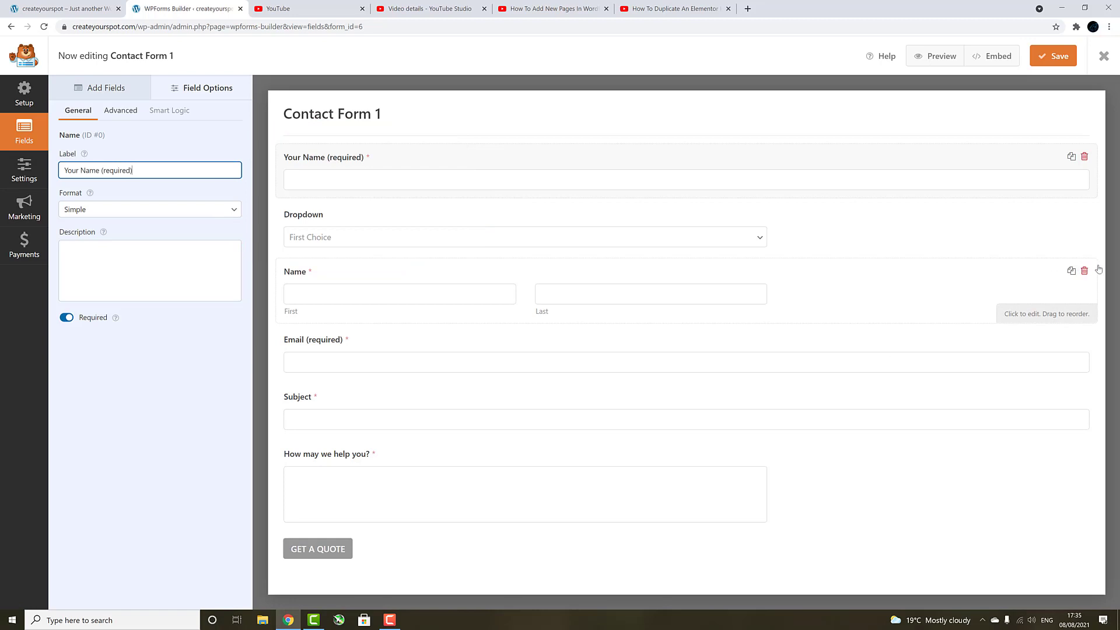
pyautogui.click(1084, 270)
pyautogui.click(533, 359)
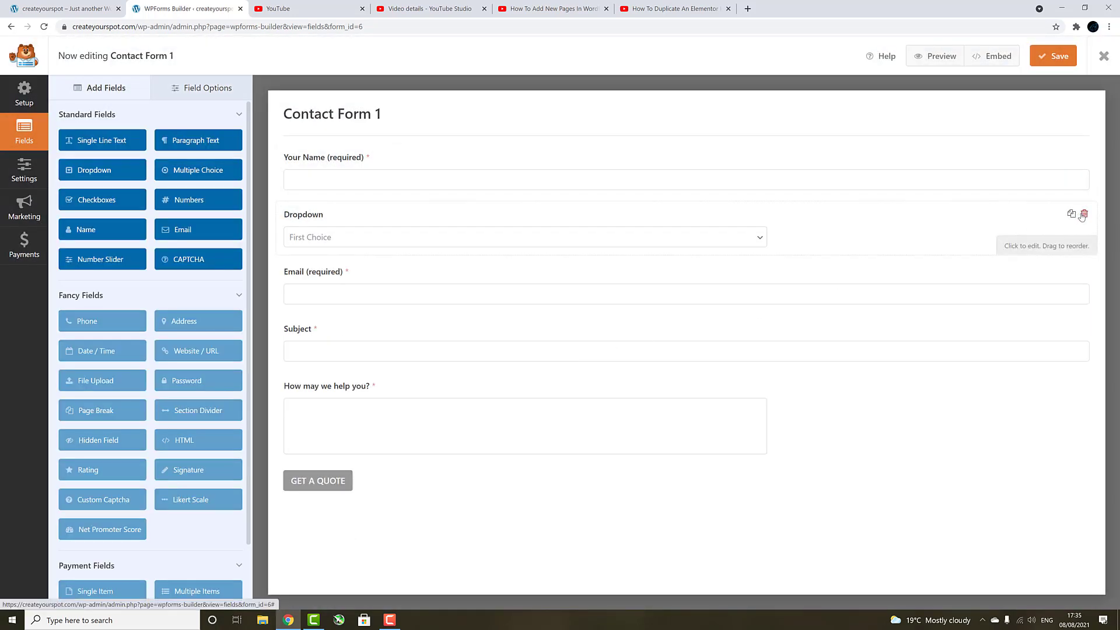
pyautogui.click(1083, 215)
pyautogui.click(546, 362)
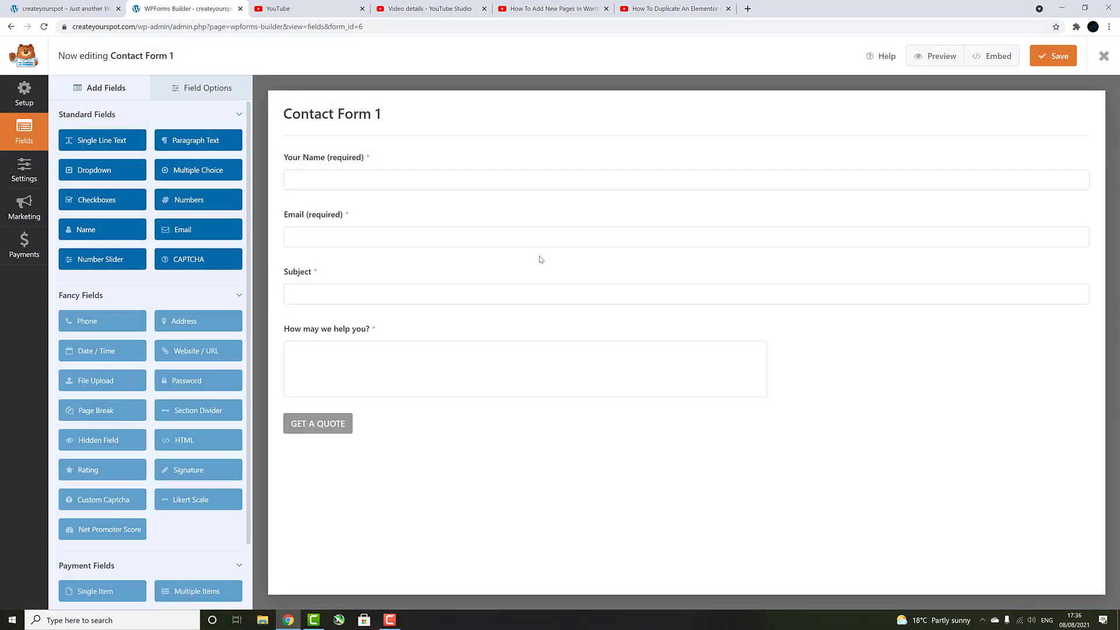
pyautogui.click(10, 177)
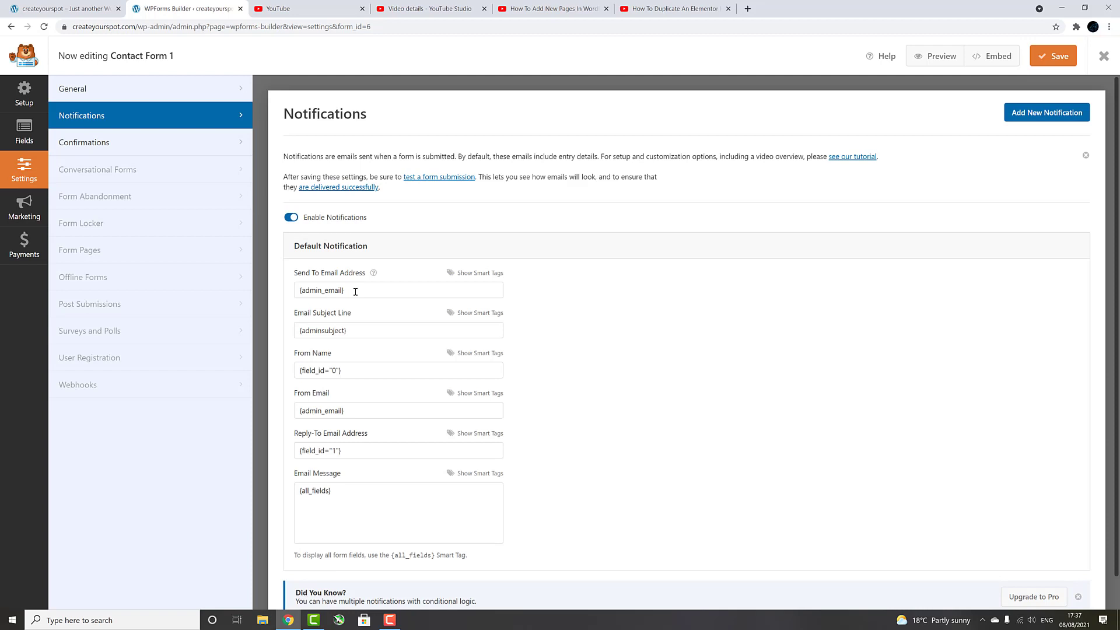
# Step: Give the notification a new recipient and subject 'Plumbing Solution Quotes', save, and return to Forms Overview
pyautogui.tripleClick(355, 292)
pyautogui.write('Insert')
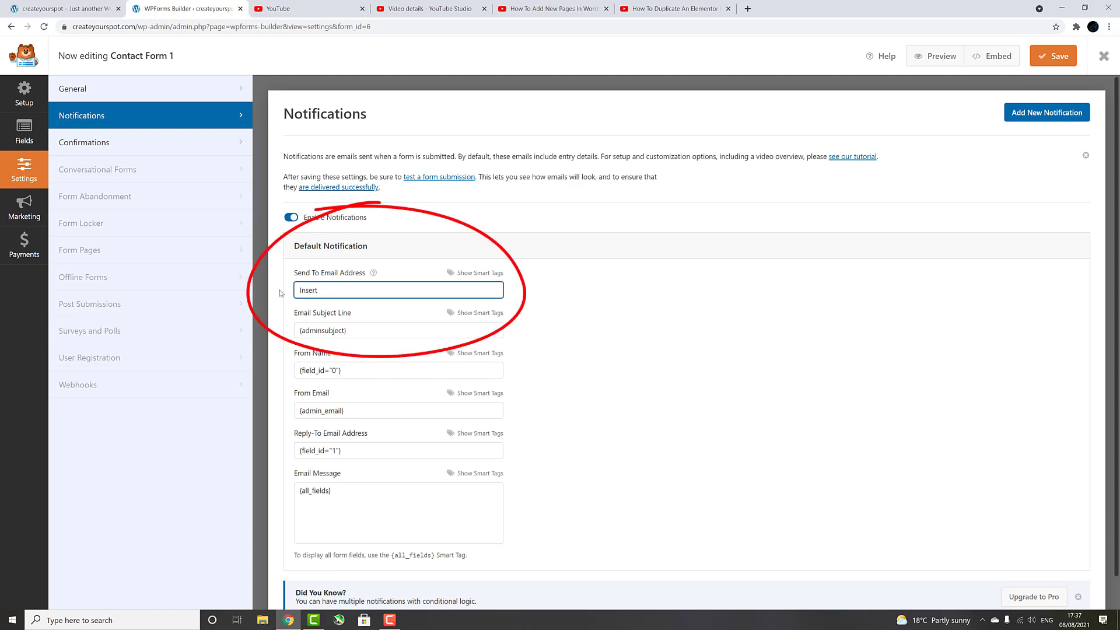
pyautogui.write(' your email address here')
pyautogui.tripleClick(382, 334)
pyautogui.write('Plu')
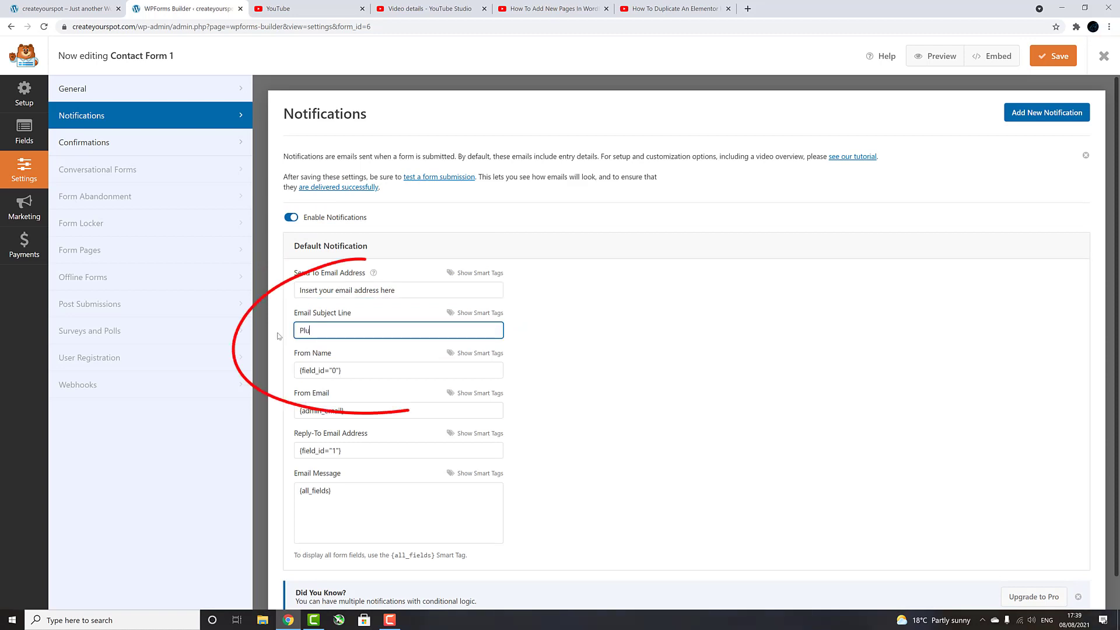
pyautogui.write('mbing Sol')
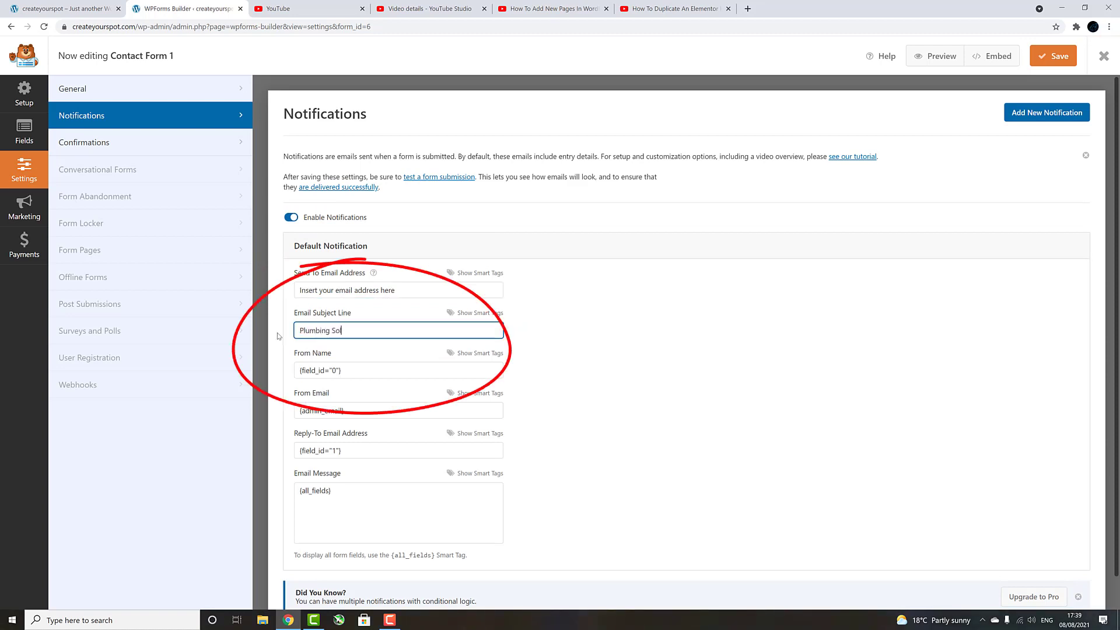
pyautogui.write('ution Quotes')
pyautogui.hotkey('shift', 'Tab')
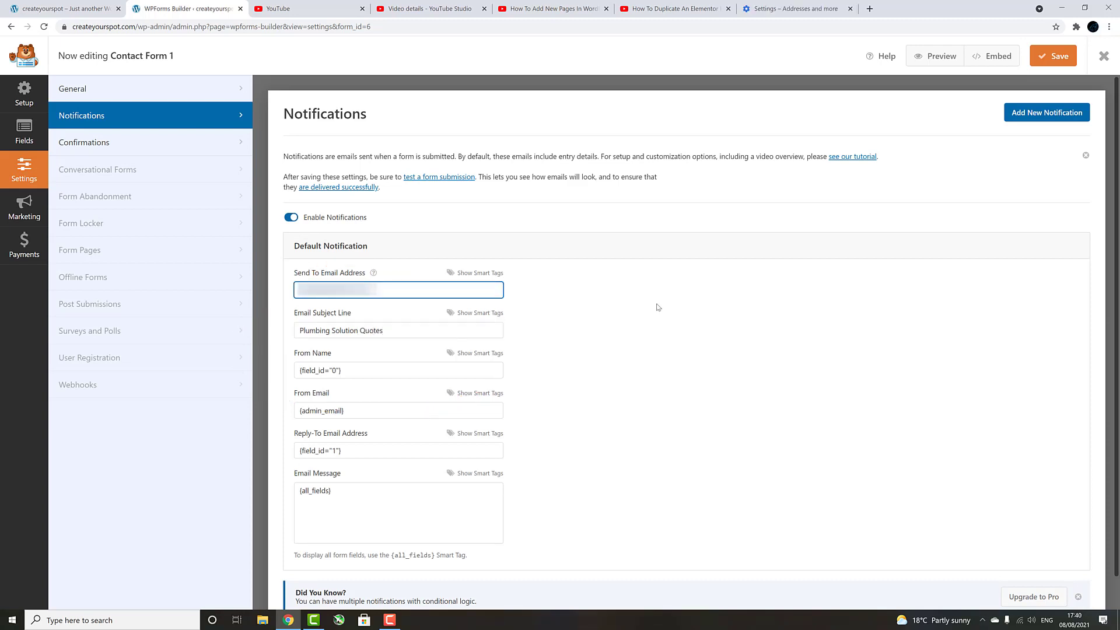
pyautogui.click(1063, 59)
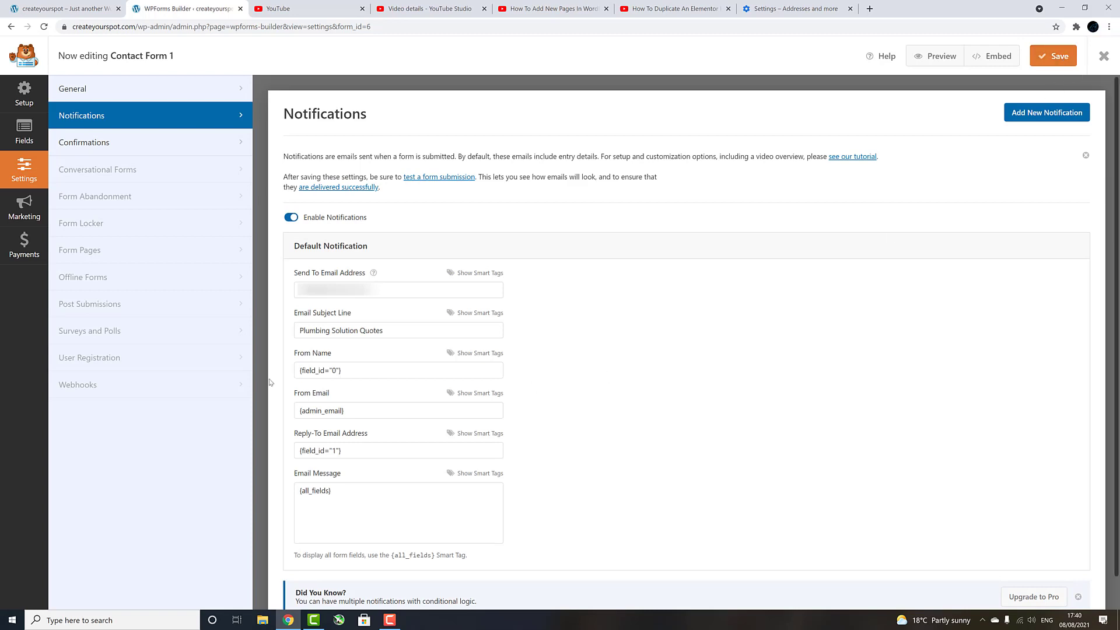
pyautogui.click(9, 27)
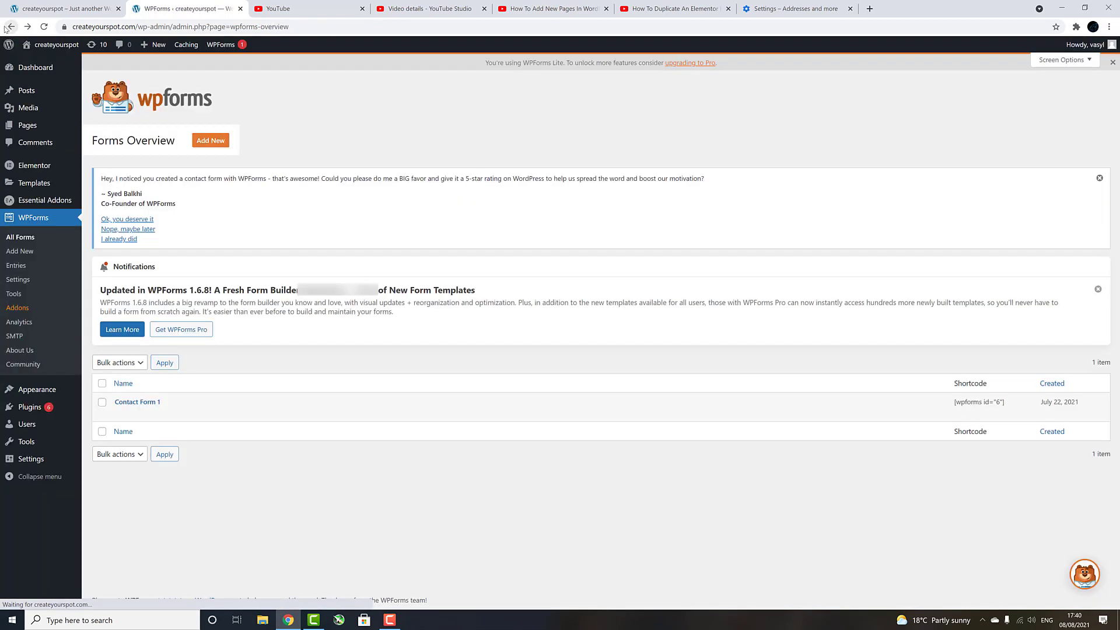
# Step: On the live homepage, enter a name, e-mail, subject 'Quotation Request' and quote message
pyautogui.click(42, 47)
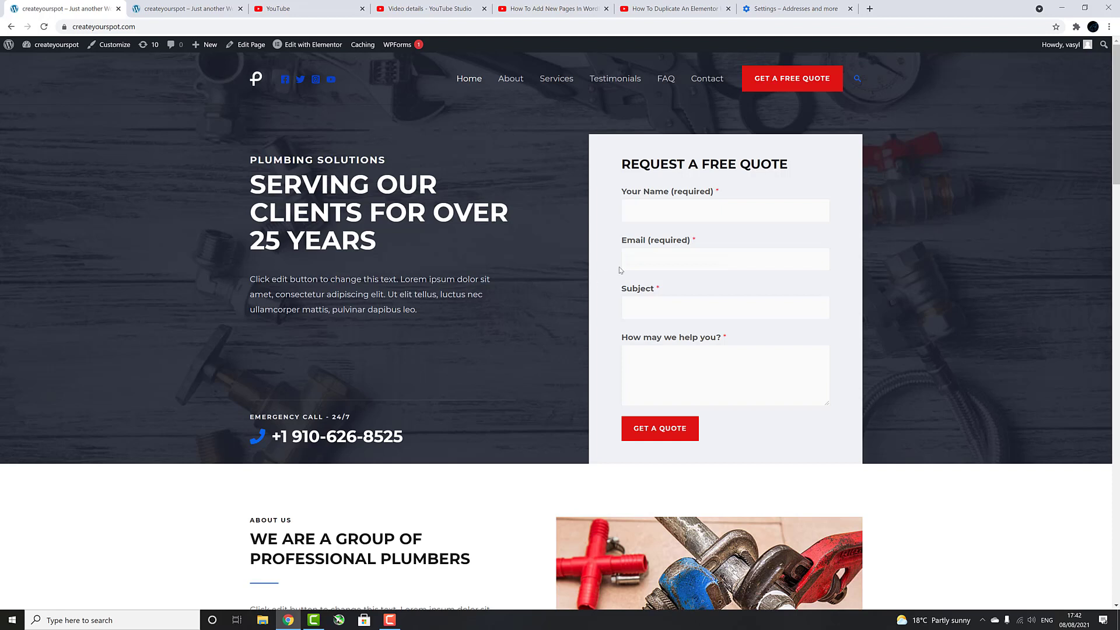
pyautogui.click(650, 212)
pyautogui.write('customers name')
pyautogui.press('Tab')
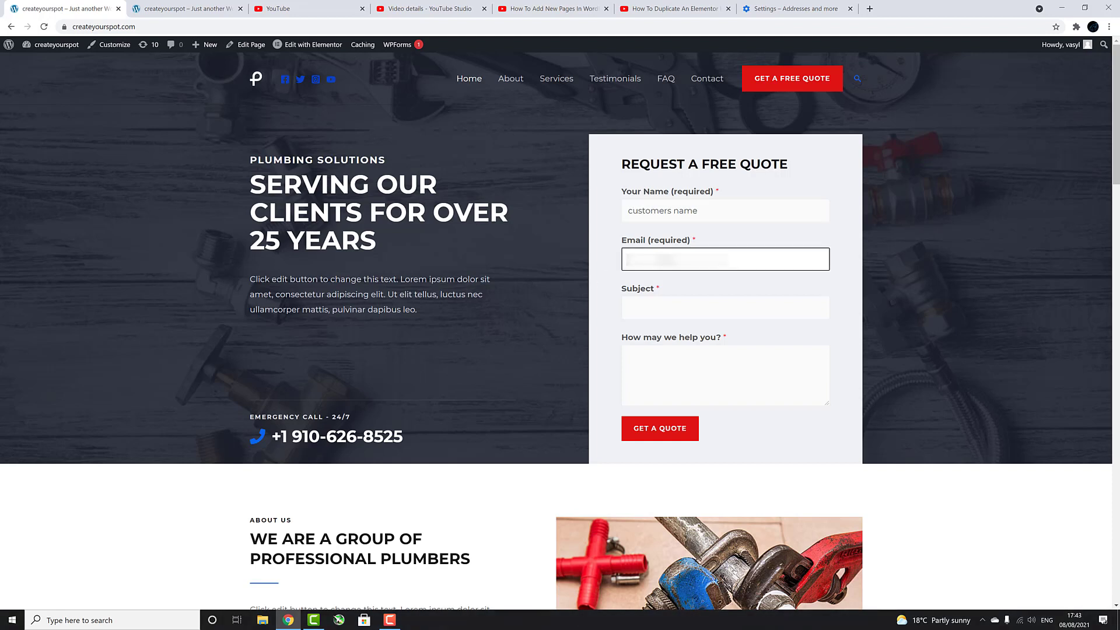
pyautogui.write('...')
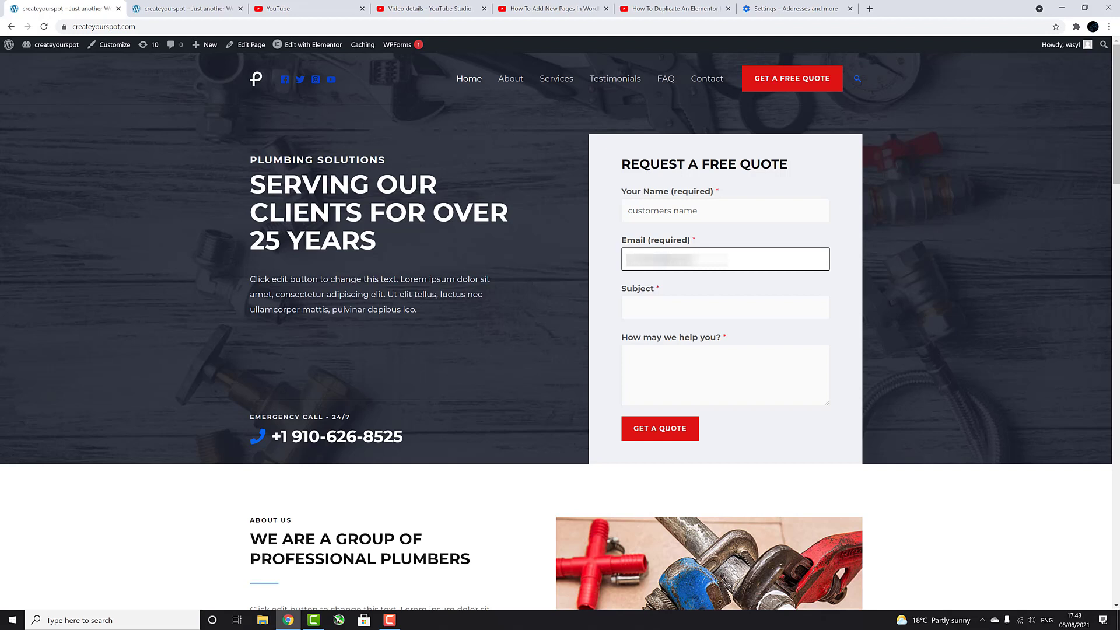
pyautogui.click(651, 307)
pyautogui.write('Qu')
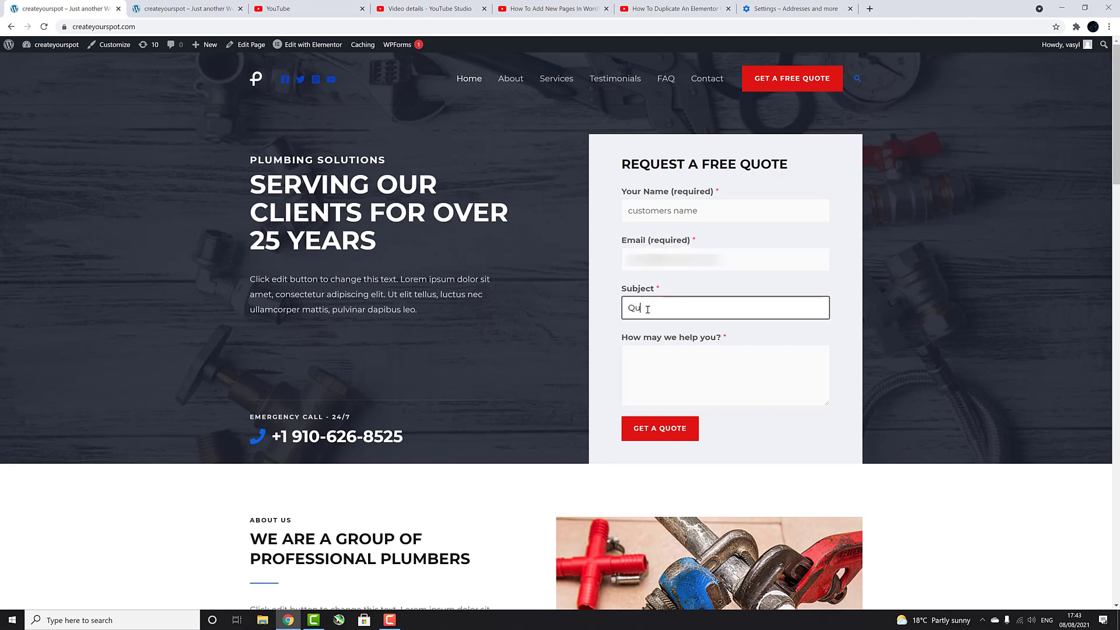
pyautogui.write('otation Request')
pyautogui.click(641, 360)
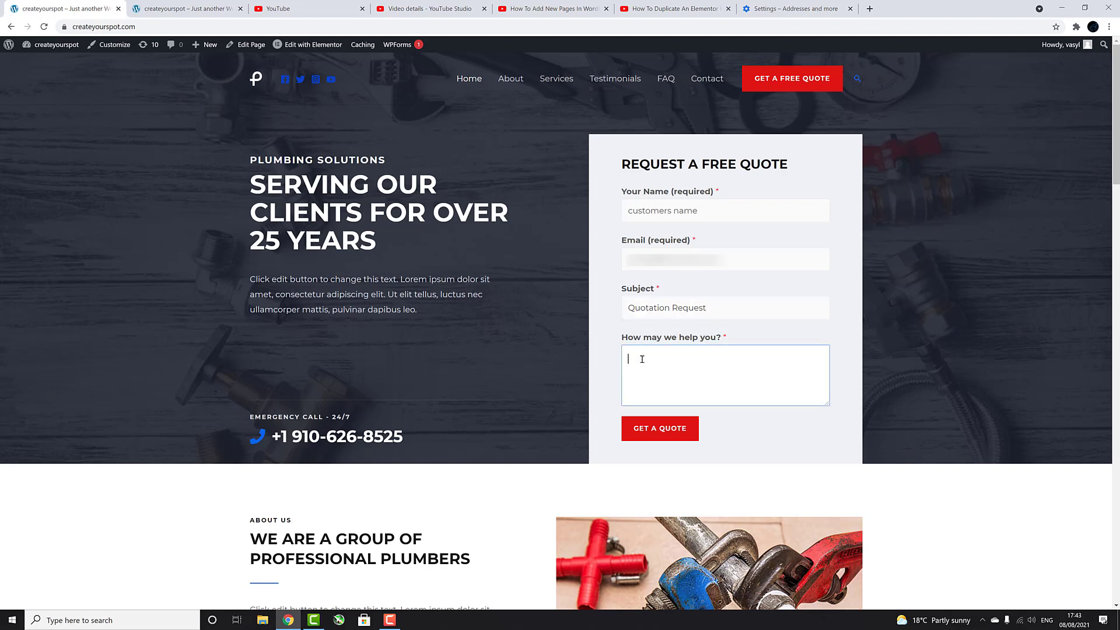
pyautogui.write('Please quote...')
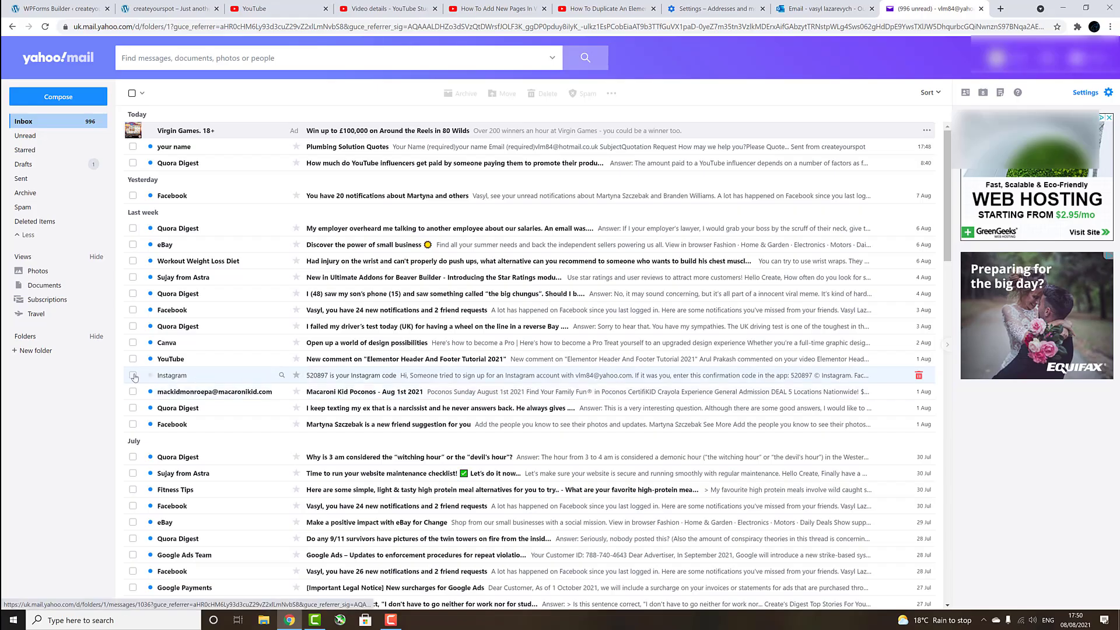
# Step: Open the Plumbing Solution Quotes email, check the submitted details, and return to the inbox
pyautogui.click(321, 152)
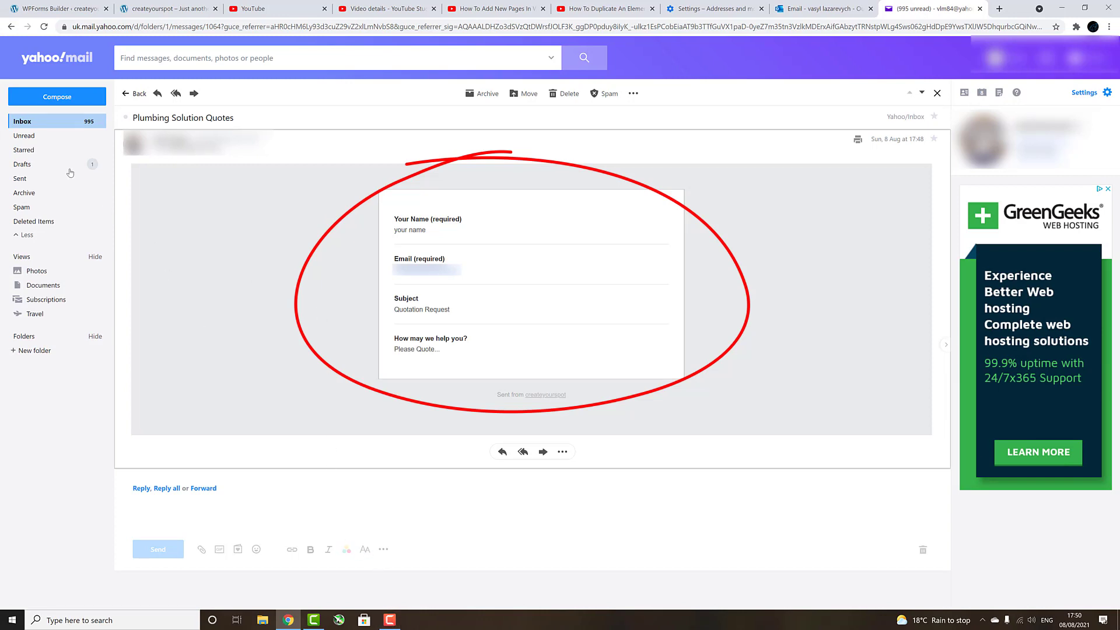
pyautogui.click(47, 121)
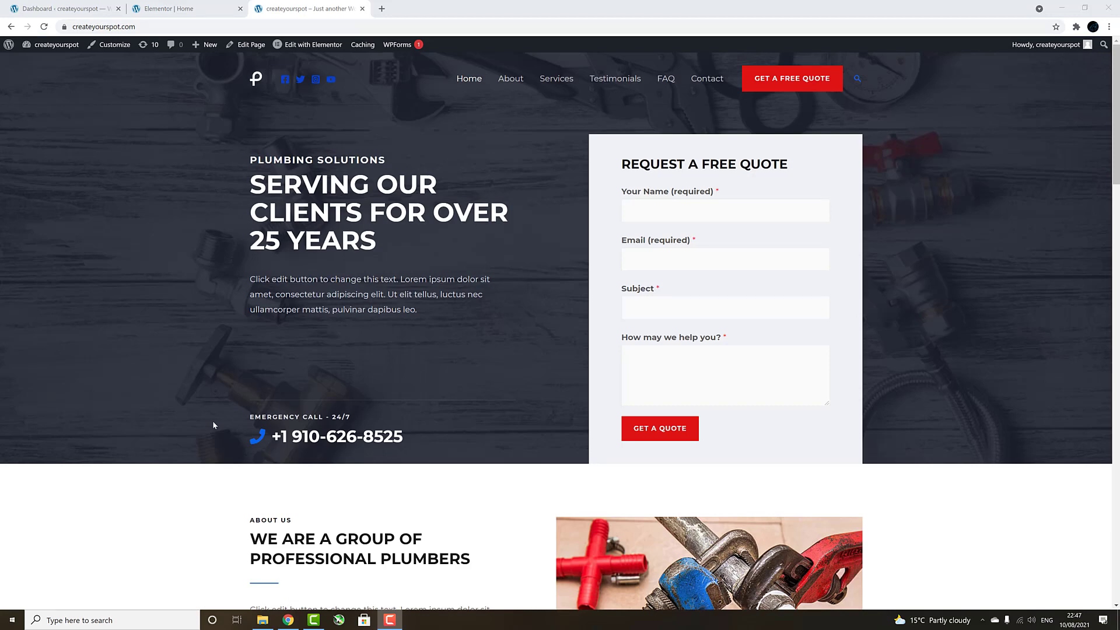
# Step: Scroll through the finished live homepage and back to the top
pyautogui.scroll(-6, 213, 421)
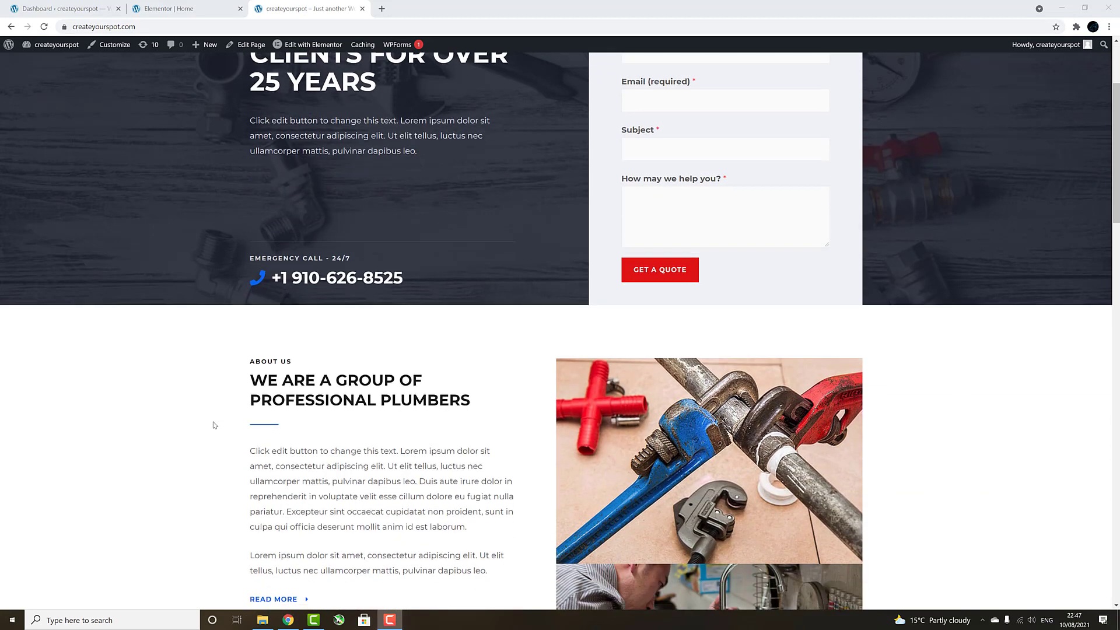
pyautogui.scroll(-7, 214, 425)
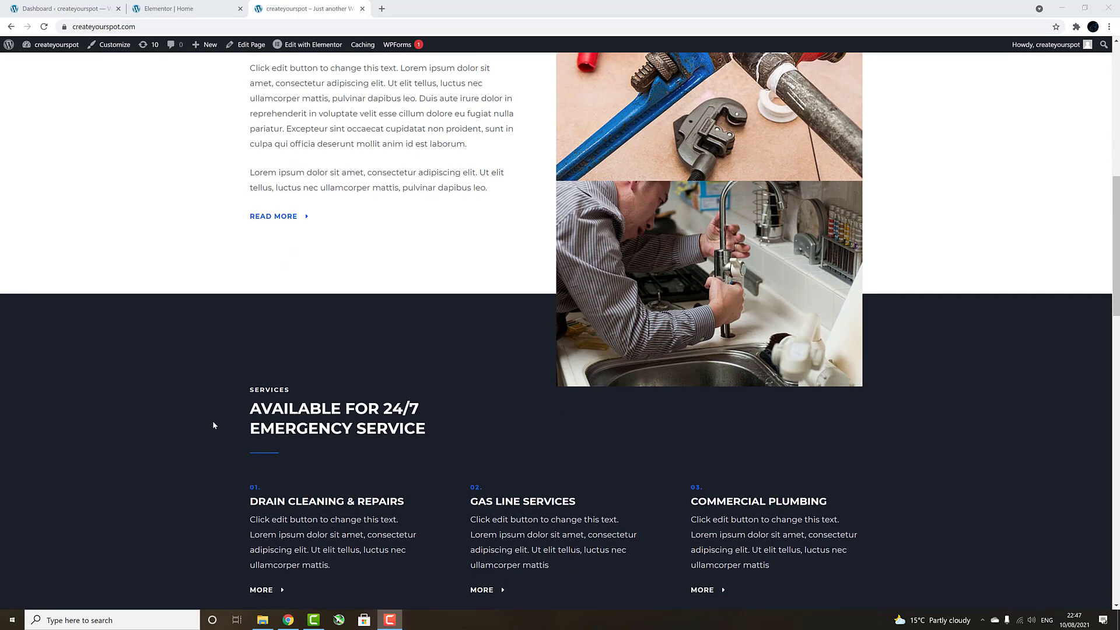
pyautogui.scroll(-7, 212, 425)
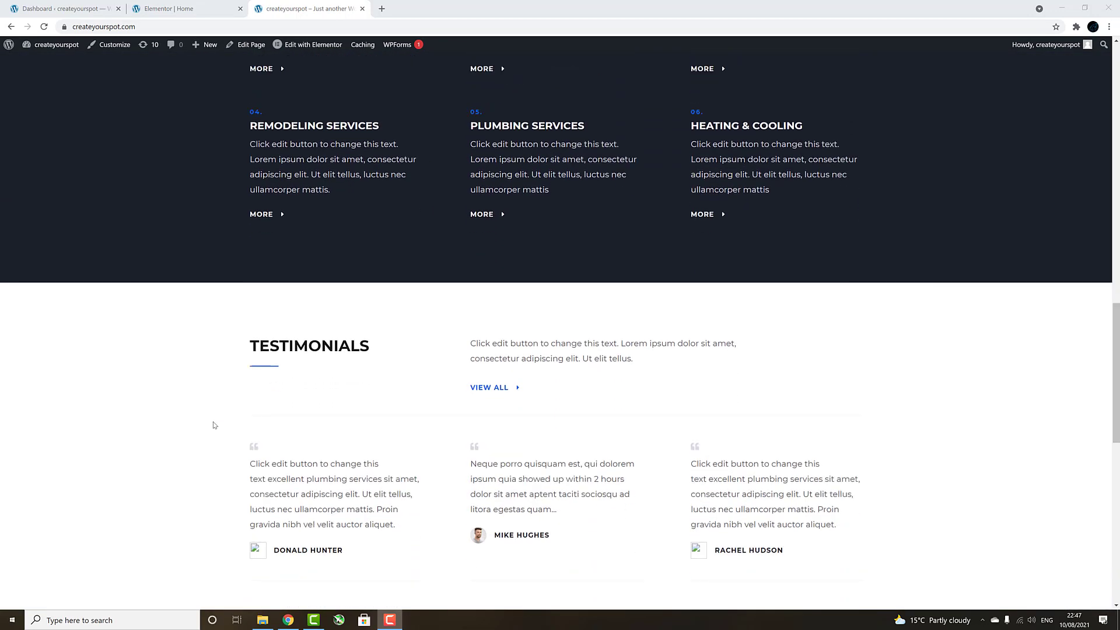
pyautogui.scroll(-8, 214, 425)
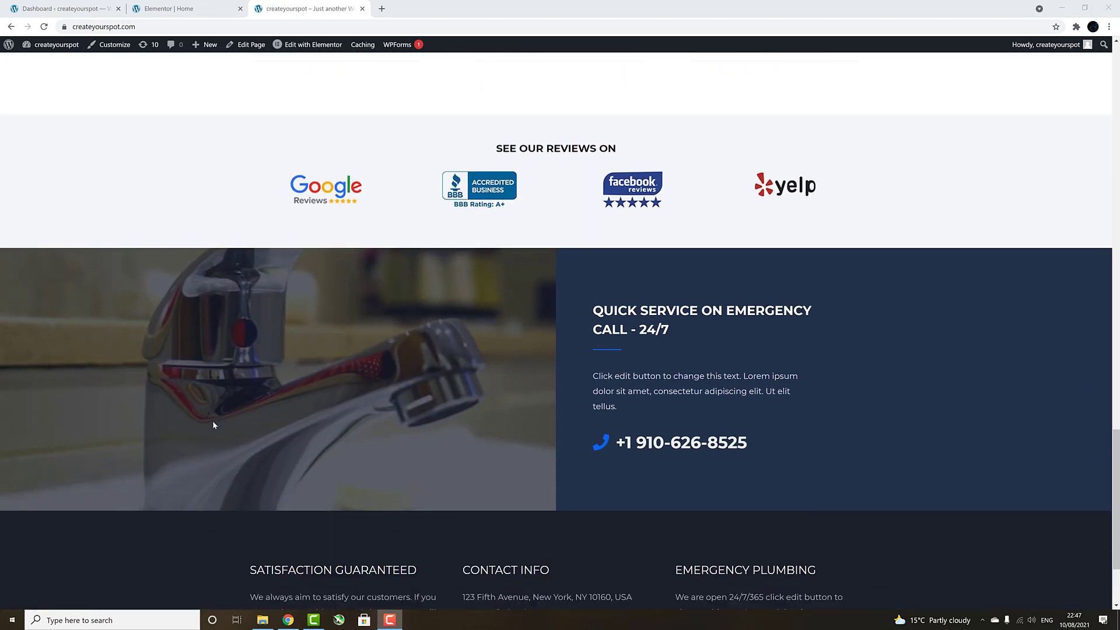
pyautogui.scroll(10, 213, 425)
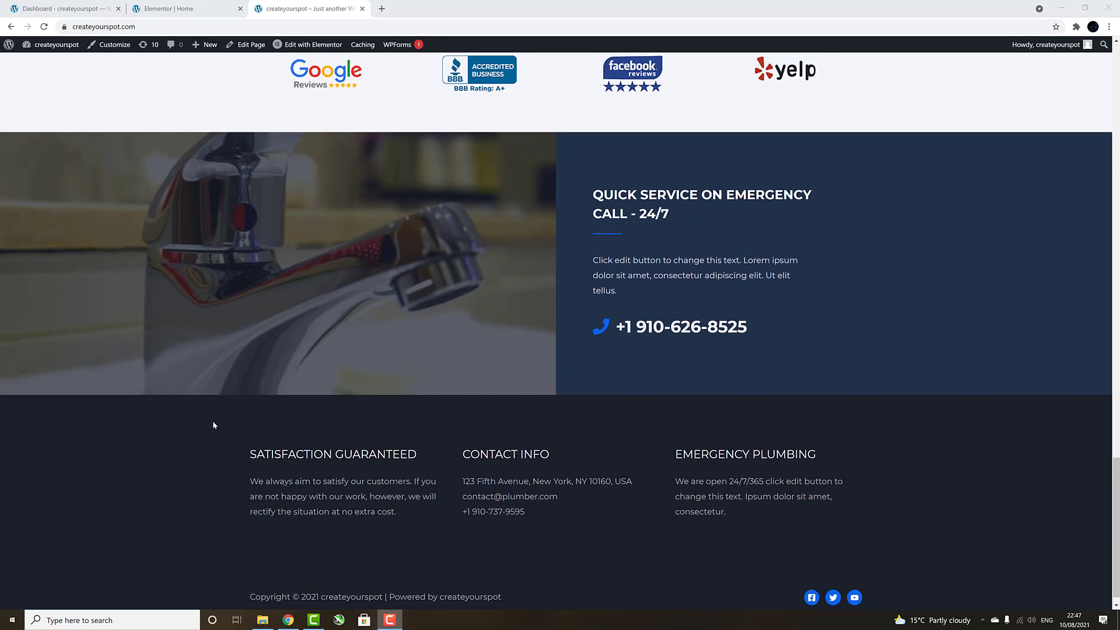
pyautogui.scroll(7, 213, 425)
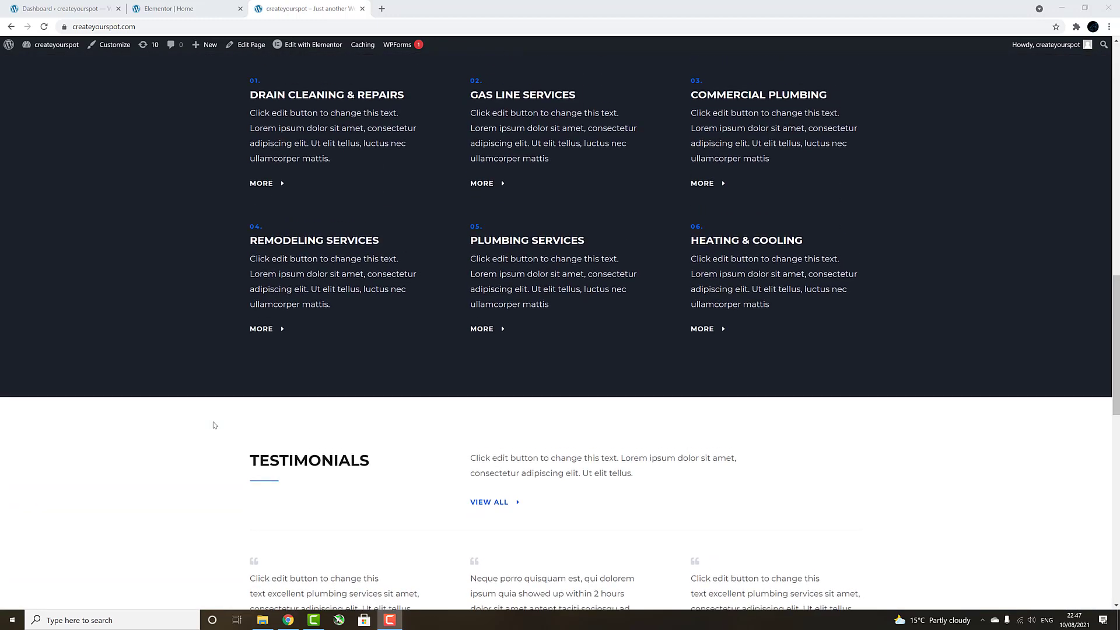
pyautogui.scroll(10, 213, 425)
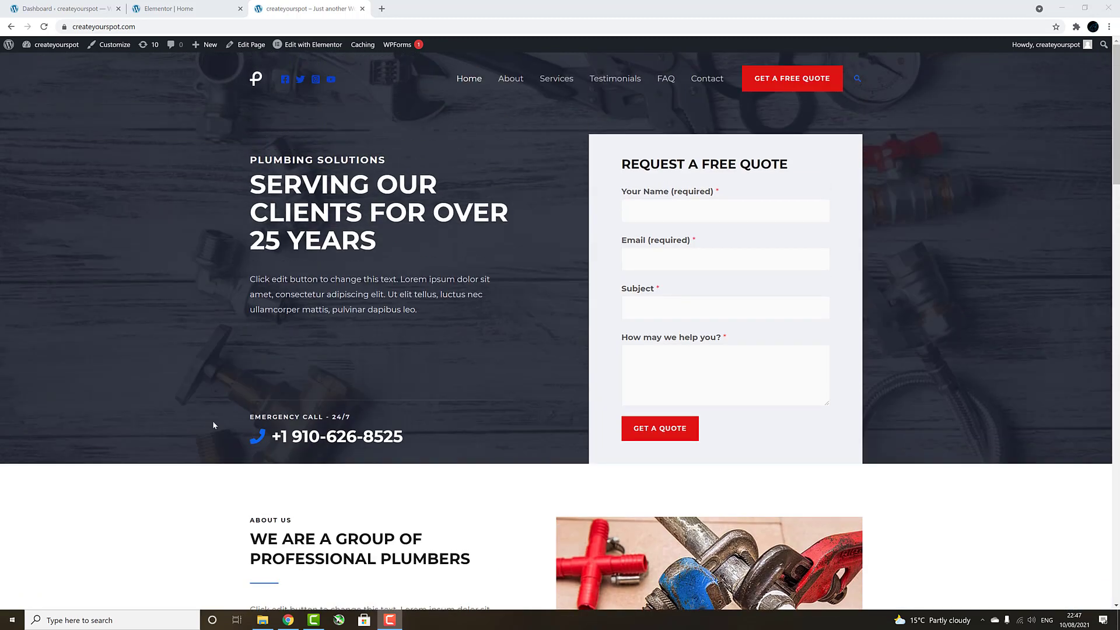
# Step: Browse the About and Services pages of the live site
pyautogui.click(506, 80)
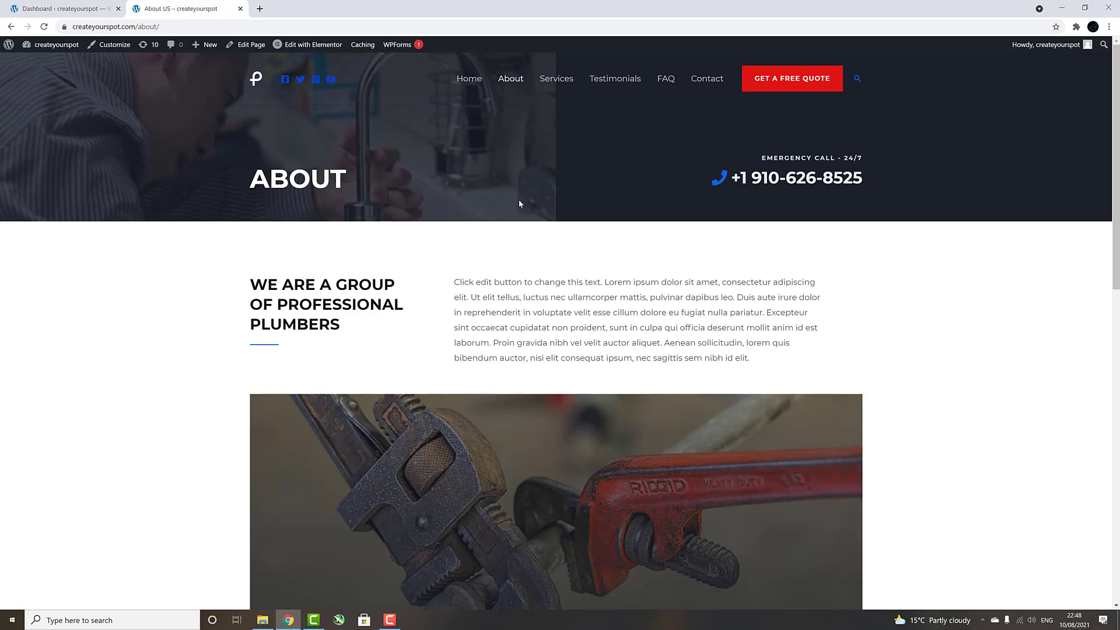
pyautogui.scroll(-15, 519, 203)
pyautogui.scroll(15, 532, 293)
pyautogui.click(558, 82)
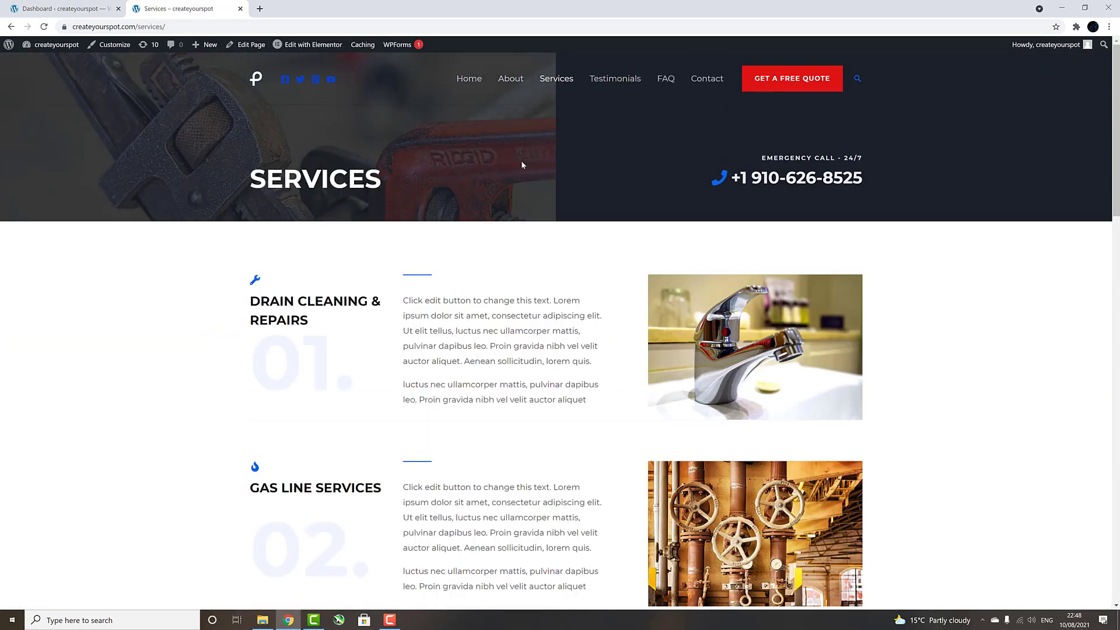
pyautogui.scroll(-20, 521, 164)
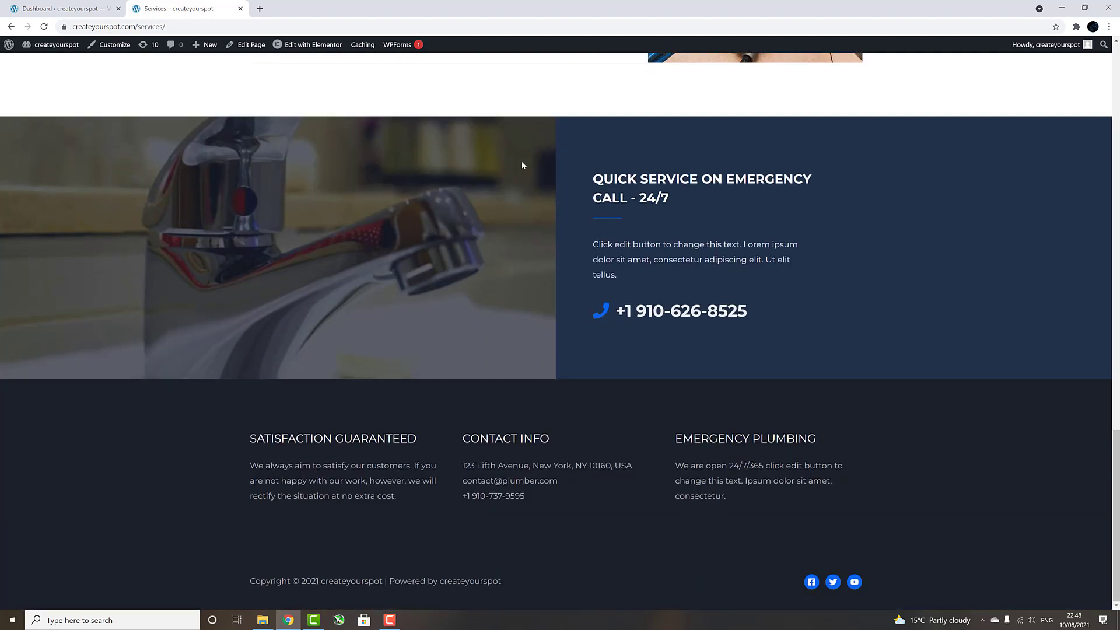
pyautogui.scroll(20, 521, 165)
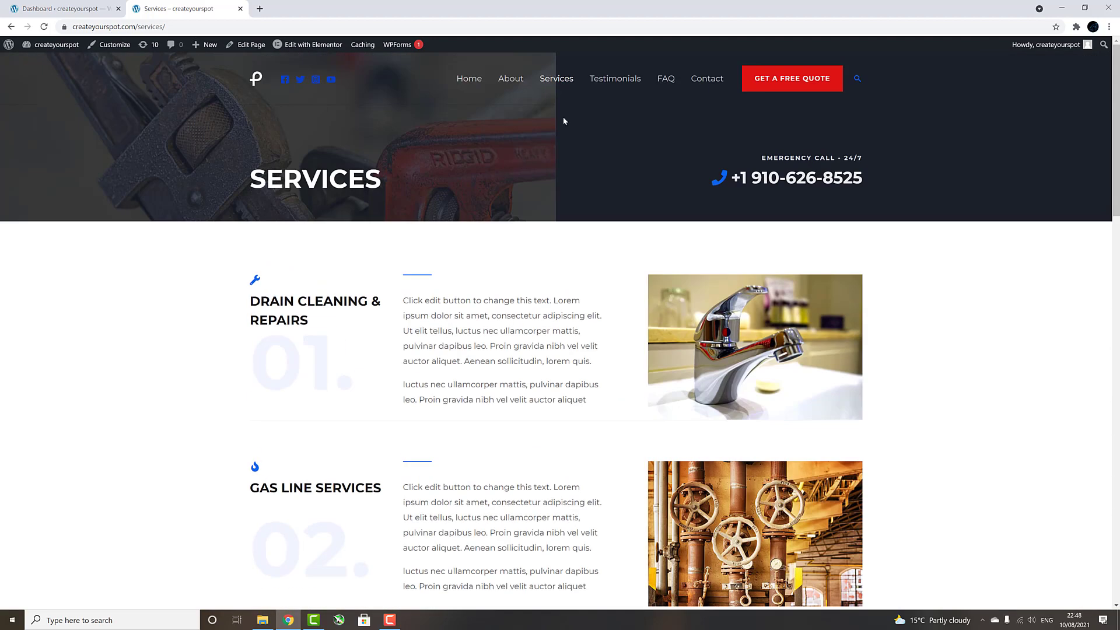
# Step: Browse the Testimonials and FAQ pages of the live site
pyautogui.click(607, 82)
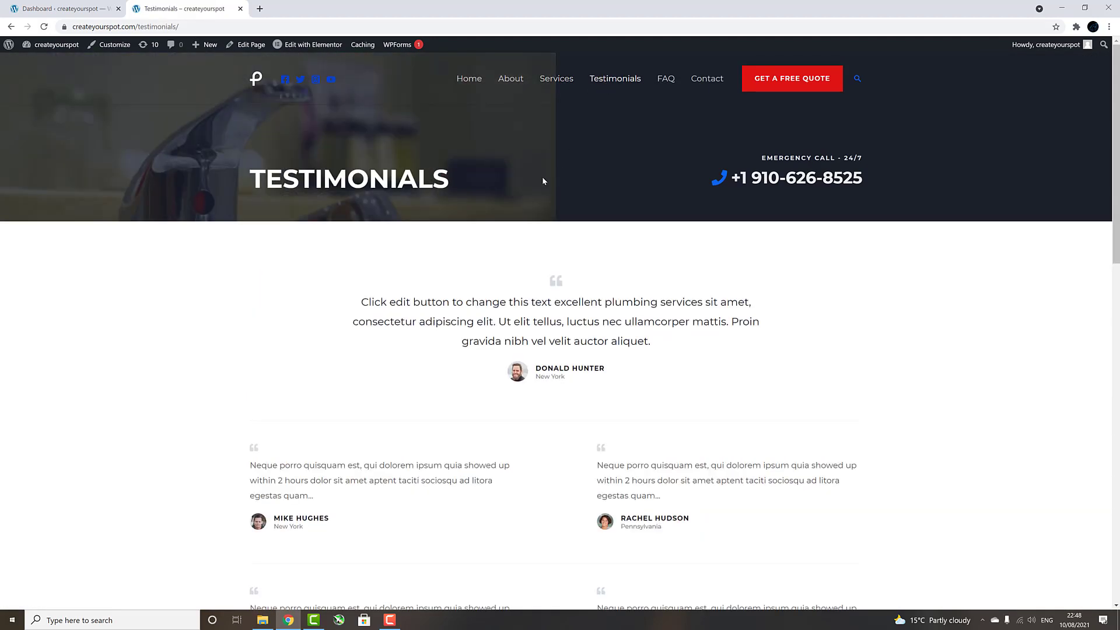
pyautogui.scroll(-15, 542, 180)
pyautogui.scroll(12, 542, 180)
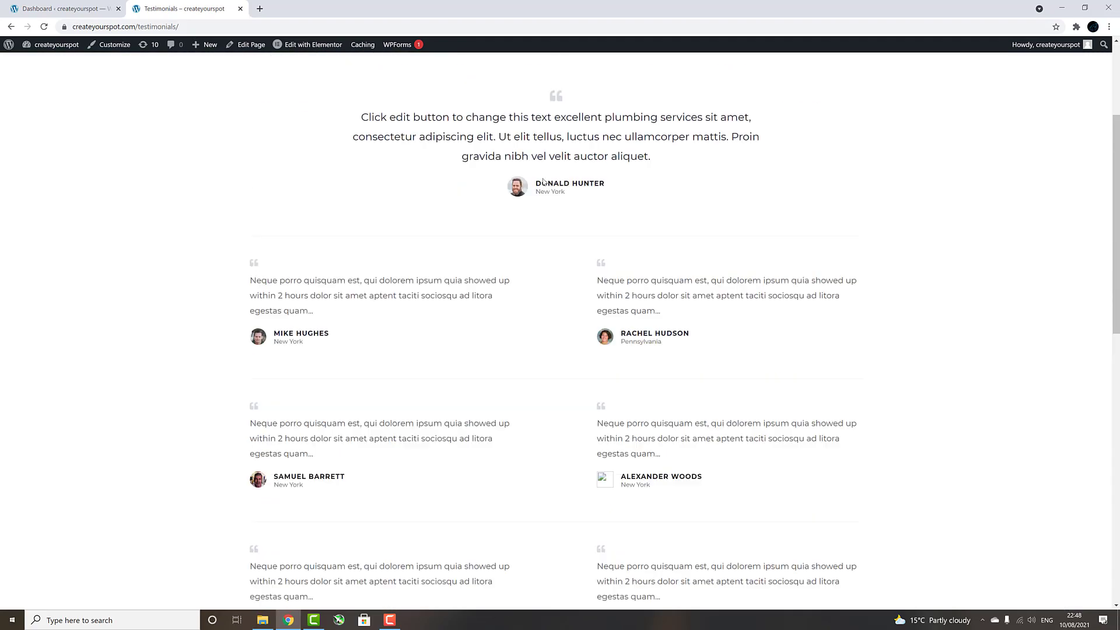
pyautogui.scroll(3, 543, 181)
pyautogui.click(659, 80)
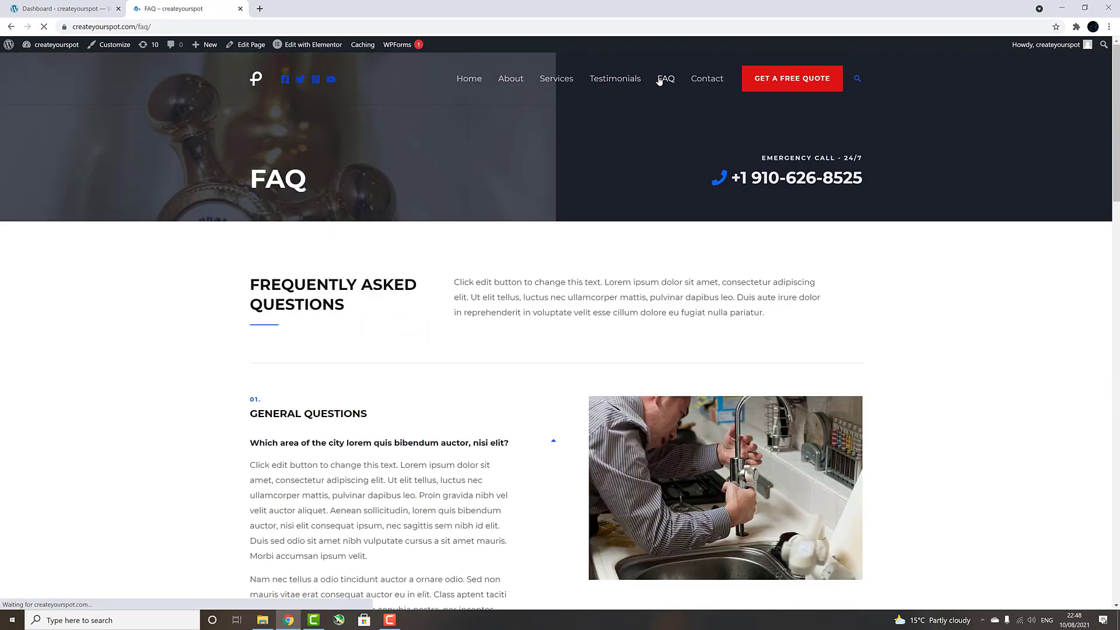
pyautogui.scroll(-10, 534, 132)
pyautogui.scroll(-10, 536, 132)
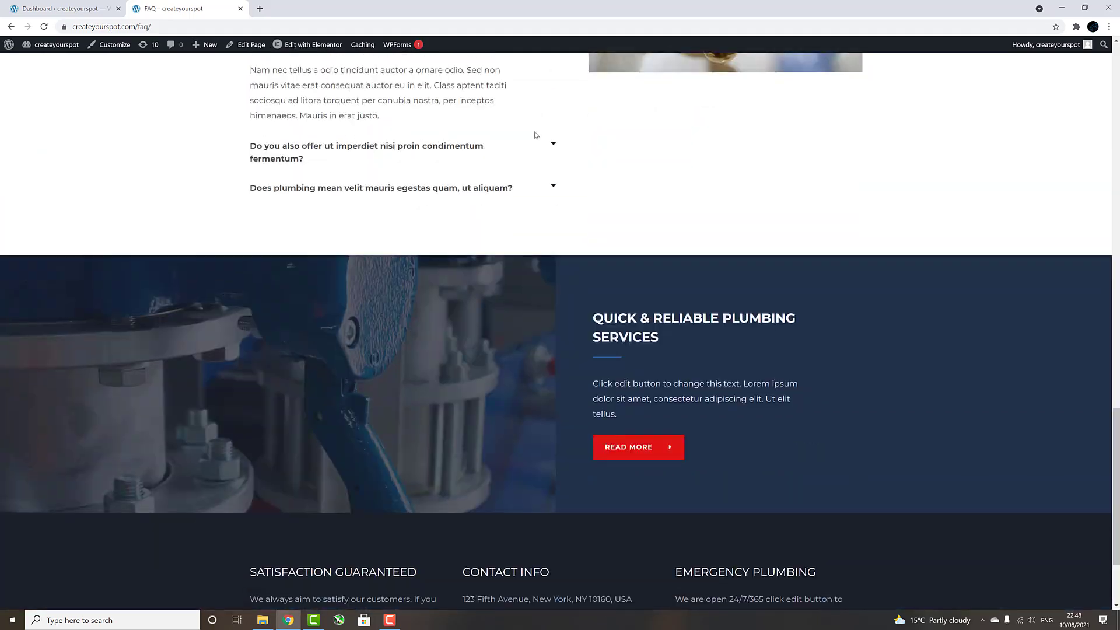
pyautogui.scroll(20, 534, 132)
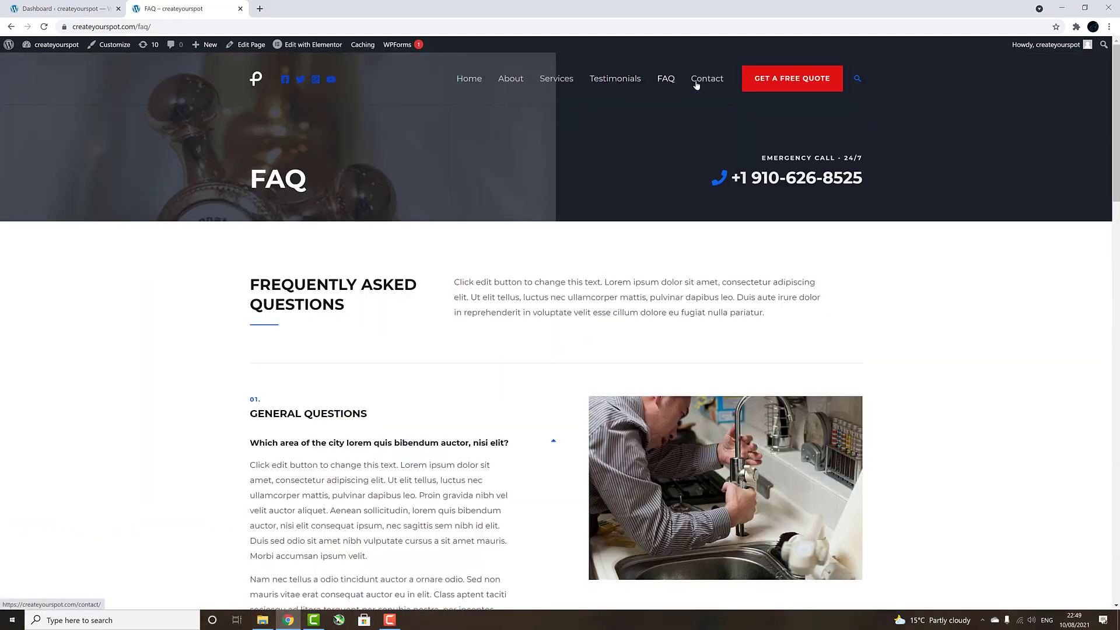